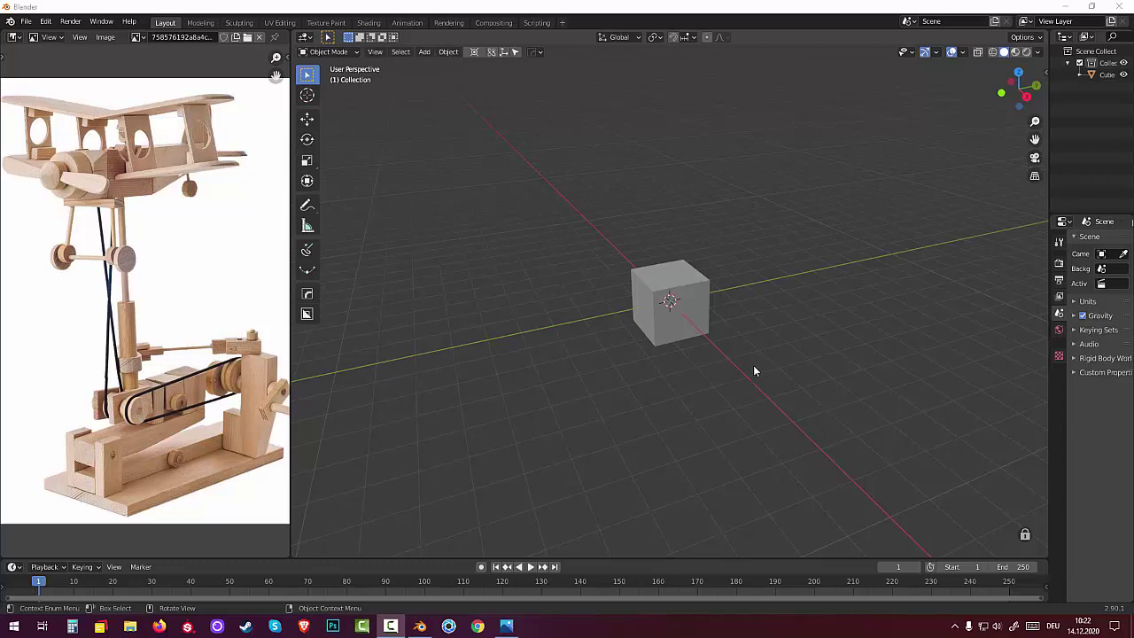
Step: Orbit around the starting scene and select the default cube
{"action": "mouse_move", "coordinate": [715, 336]}
{"action": "middle_mouse_down"}
{"action": "mouse_move", "coordinate": [726, 320]}
{"action": "mouse_move", "coordinate": [701, 334]}
{"action": "middle_mouse_up"}
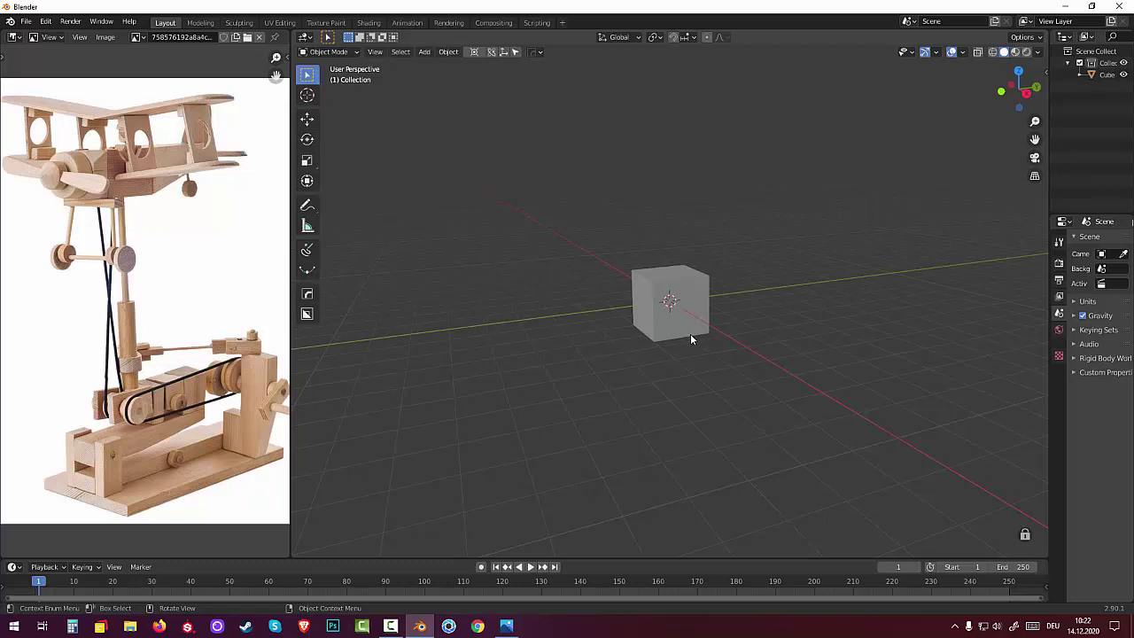
{"action": "mouse_move", "coordinate": [691, 333]}
{"action": "middle_mouse_down"}
{"action": "mouse_move", "coordinate": [709, 332]}
{"action": "mouse_move", "coordinate": [698, 330]}
{"action": "middle_mouse_up"}
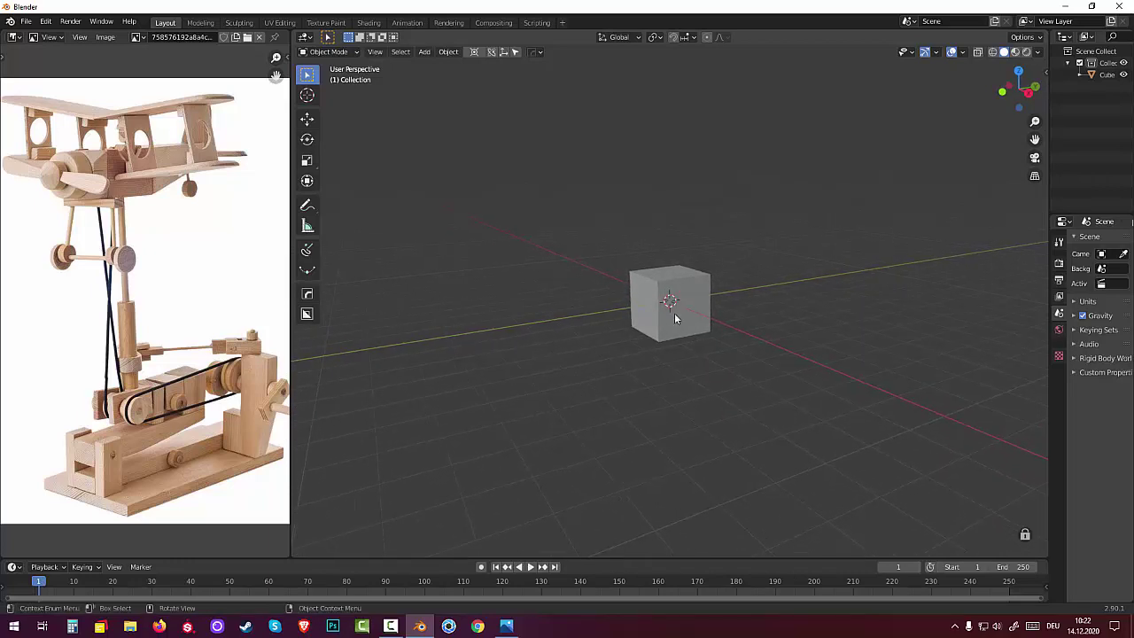
{"action": "left_click", "coordinate": [685, 326]}
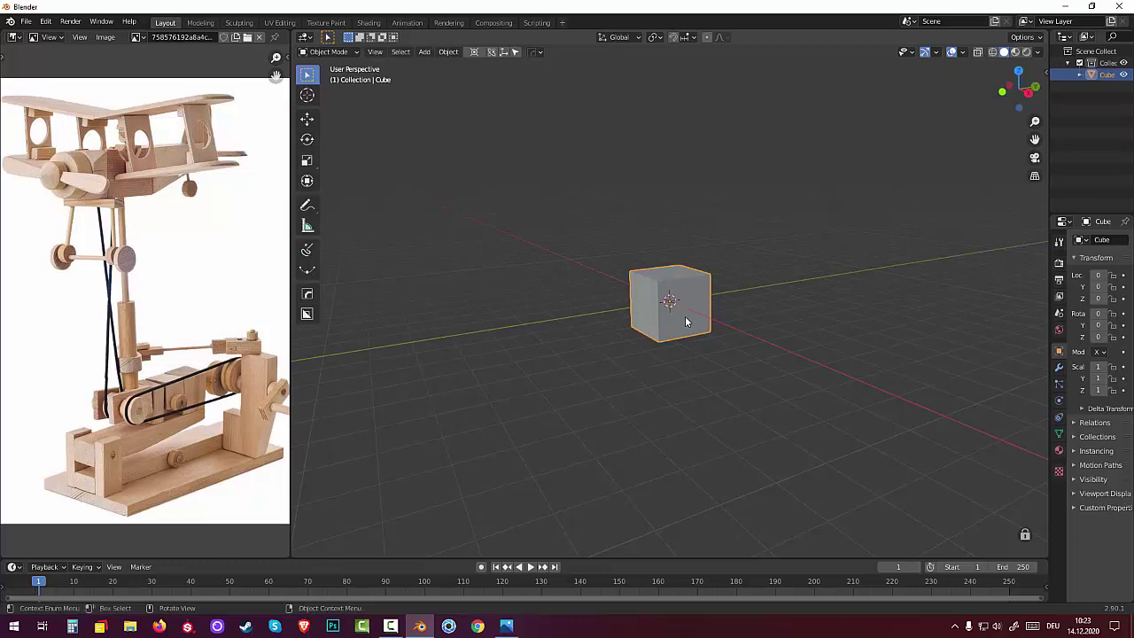
Step: Duplicate the cube and slide the copy along Y, flush against the original
{"action": "key", "text": "shift+d"}
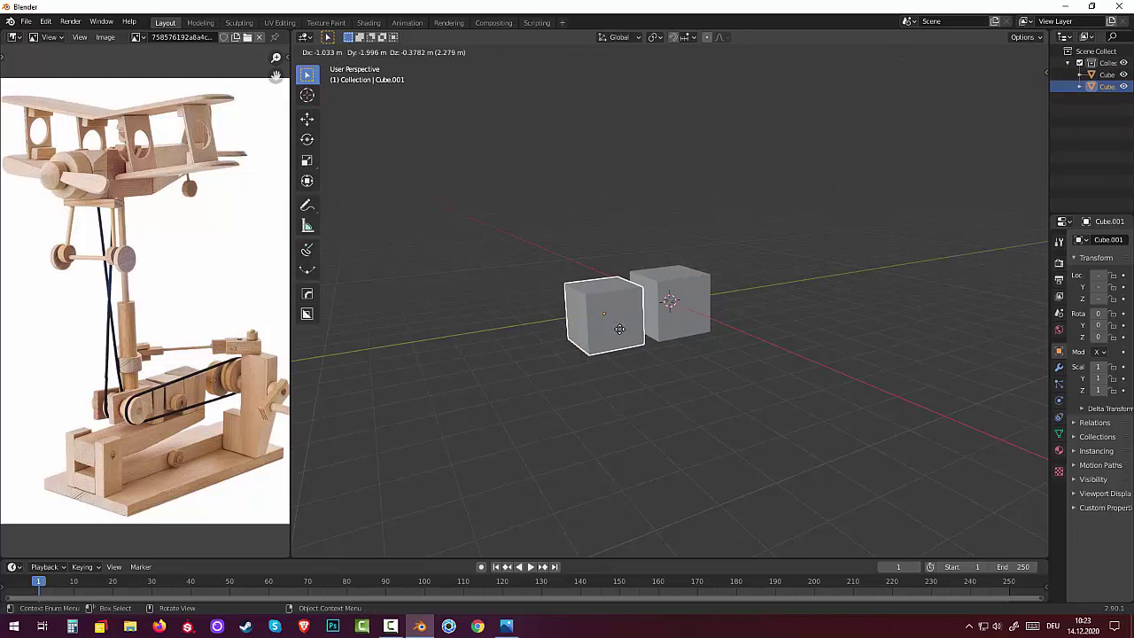
{"action": "key", "text": "y"}
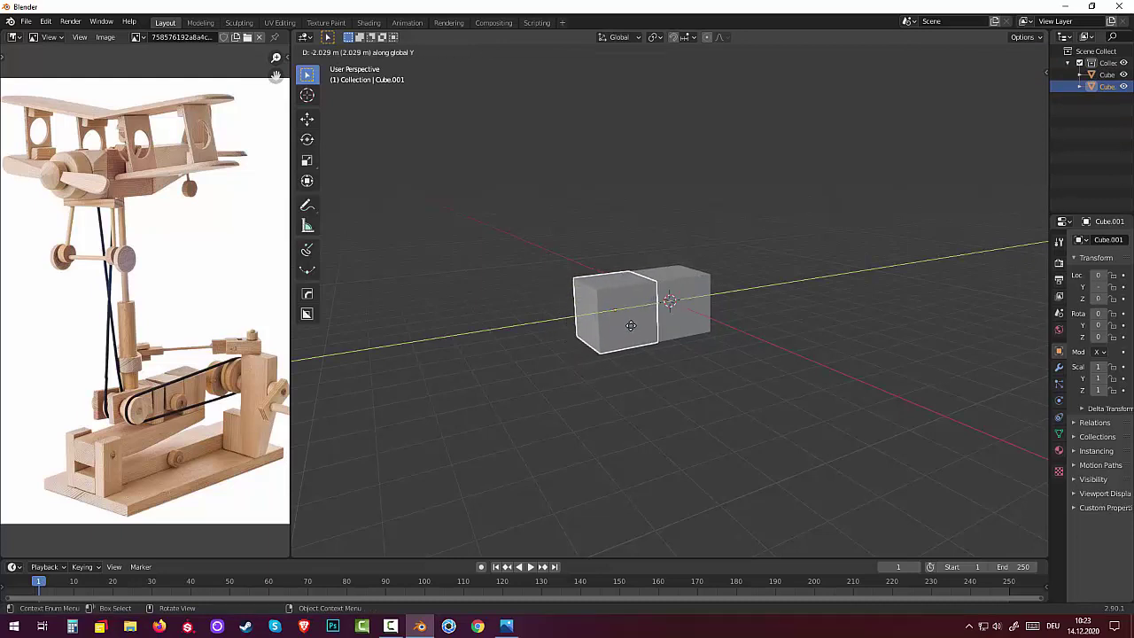
{"action": "left_click", "coordinate": [630, 325]}
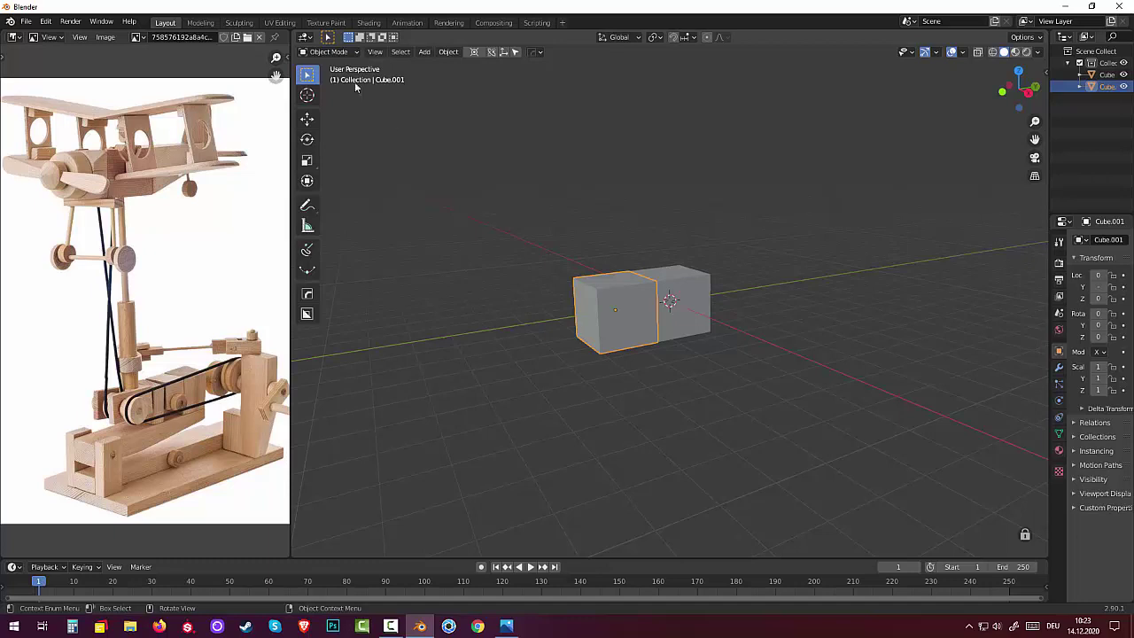
{"action": "left_click", "coordinate": [323, 54]}
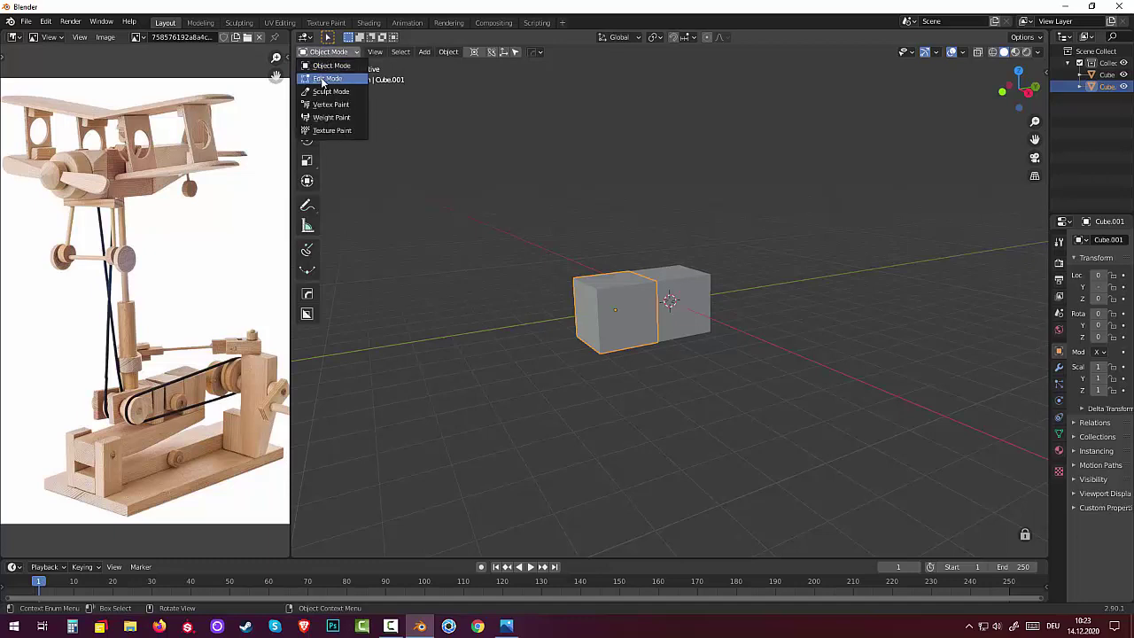
Step: In Edit Mode, extrude Cube.001's outer end face along the Y axis
{"action": "left_click", "coordinate": [326, 79]}
{"action": "key", "text": "alt+a"}
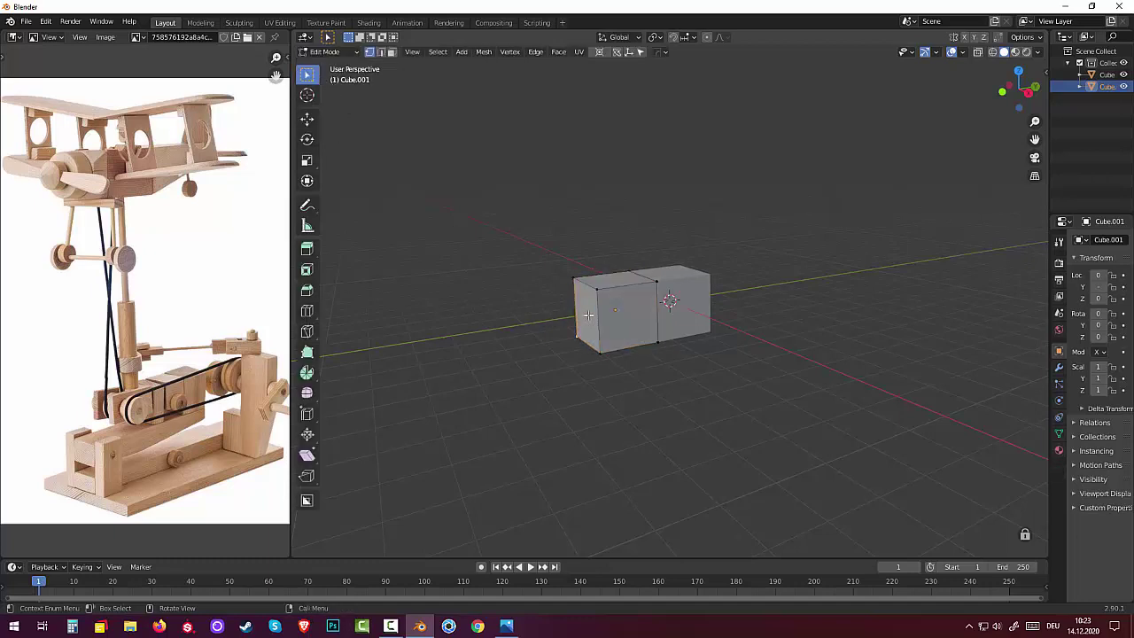
{"action": "left_click", "coordinate": [392, 51]}
{"action": "left_click", "coordinate": [585, 325]}
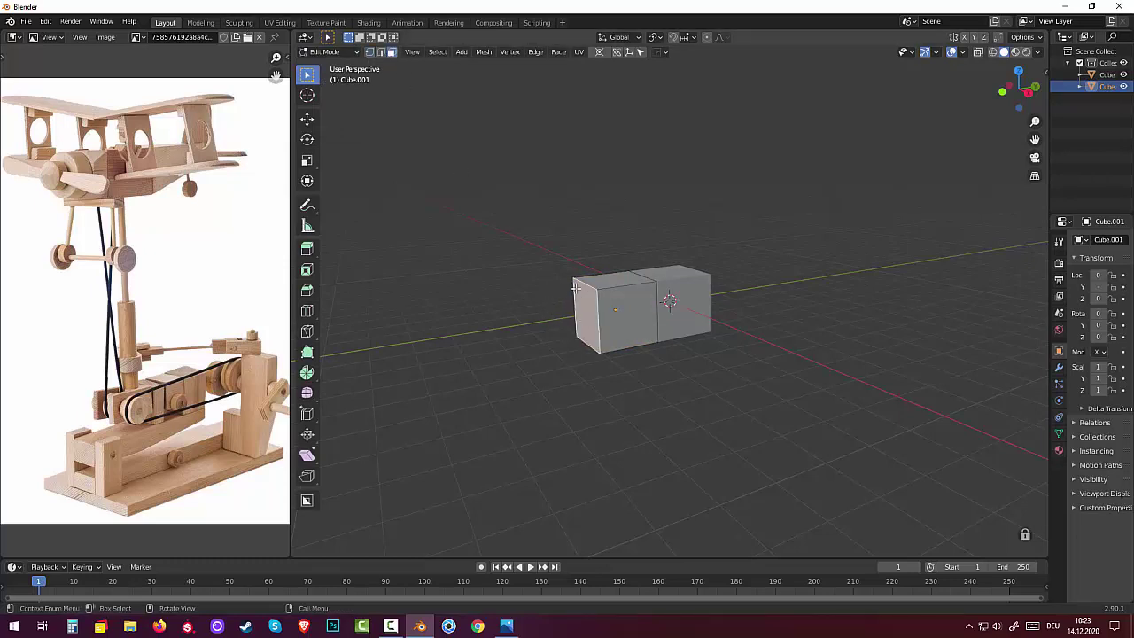
{"action": "key", "text": "e"}
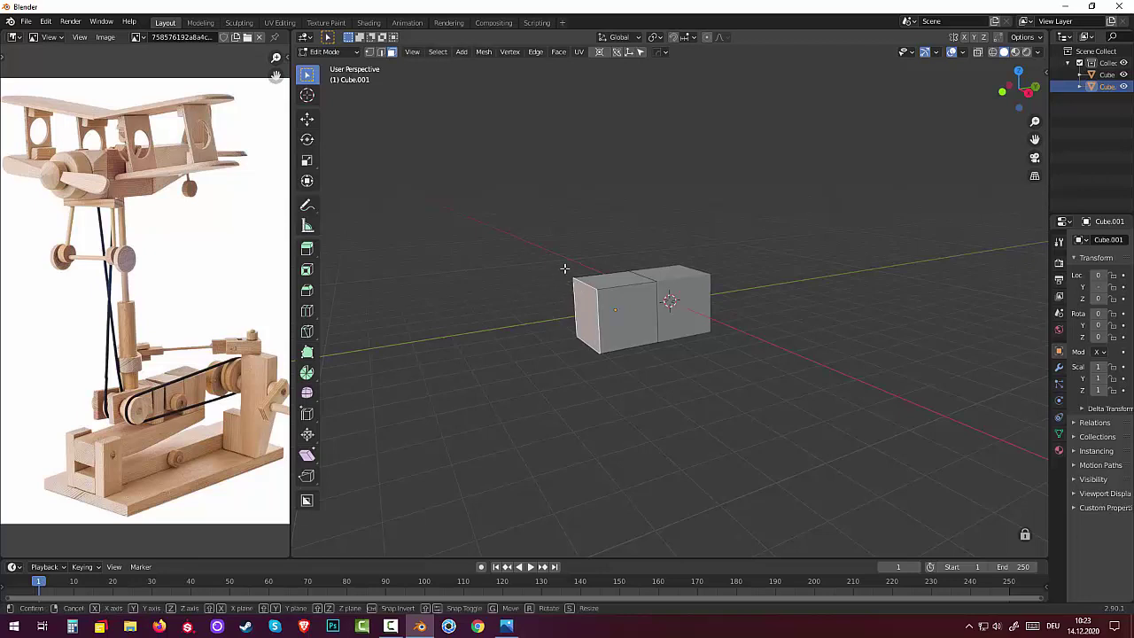
{"action": "key", "text": "y"}
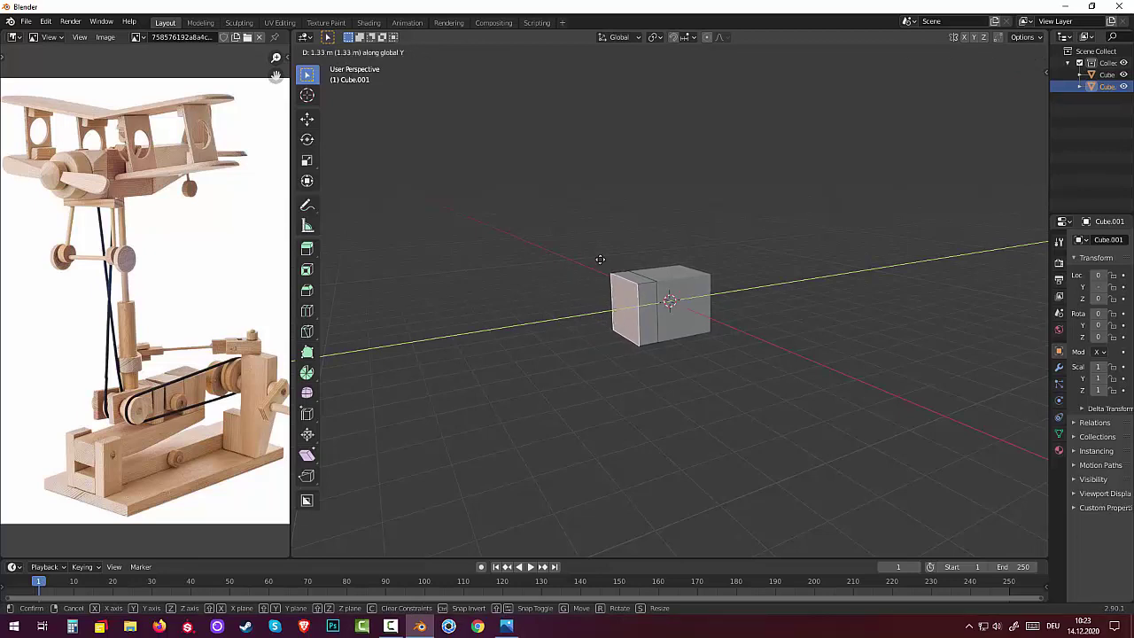
{"action": "left_click", "coordinate": [600, 258]}
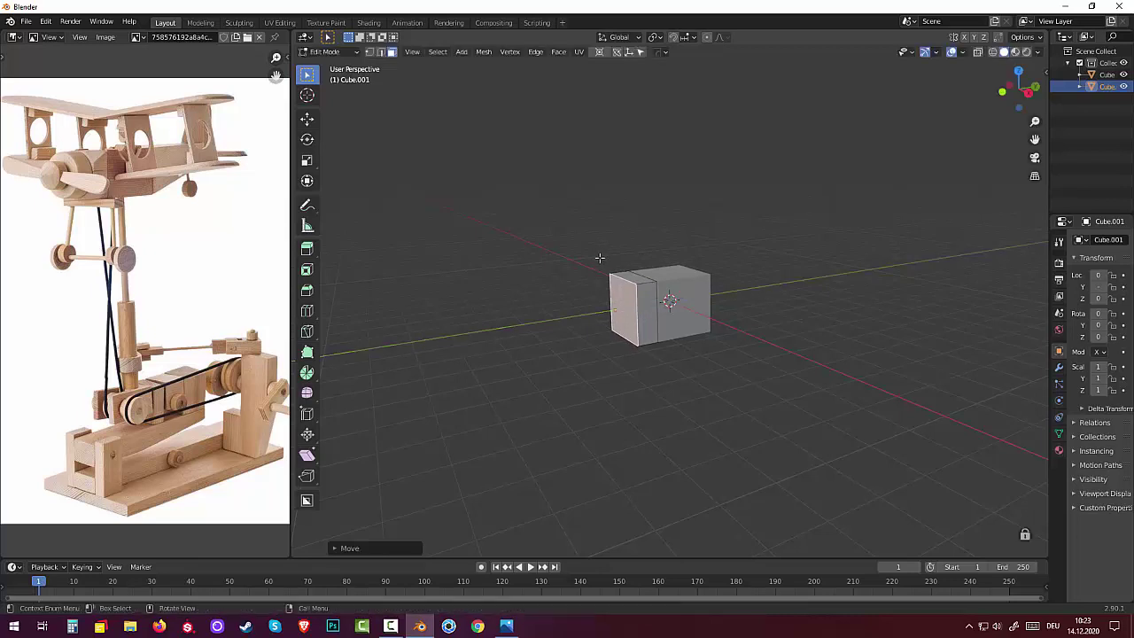
{"action": "left_click", "coordinate": [369, 52]}
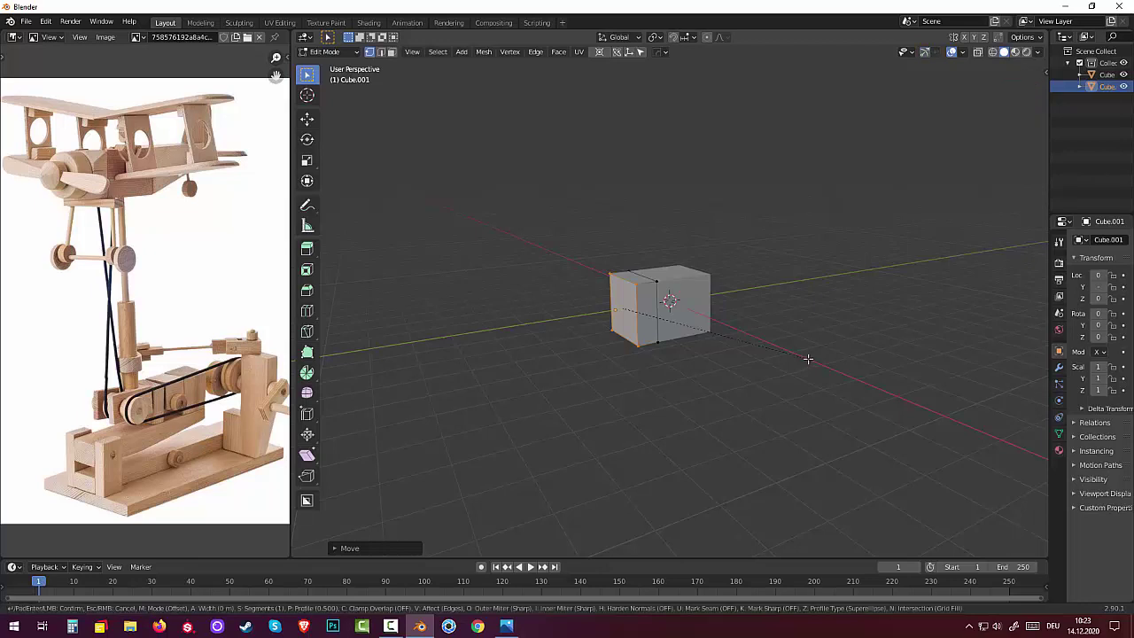
Step: Vertex-bevel the front end's corners to about 0.632 m width with Ctrl+B
{"action": "key", "text": "ctrl+b"}
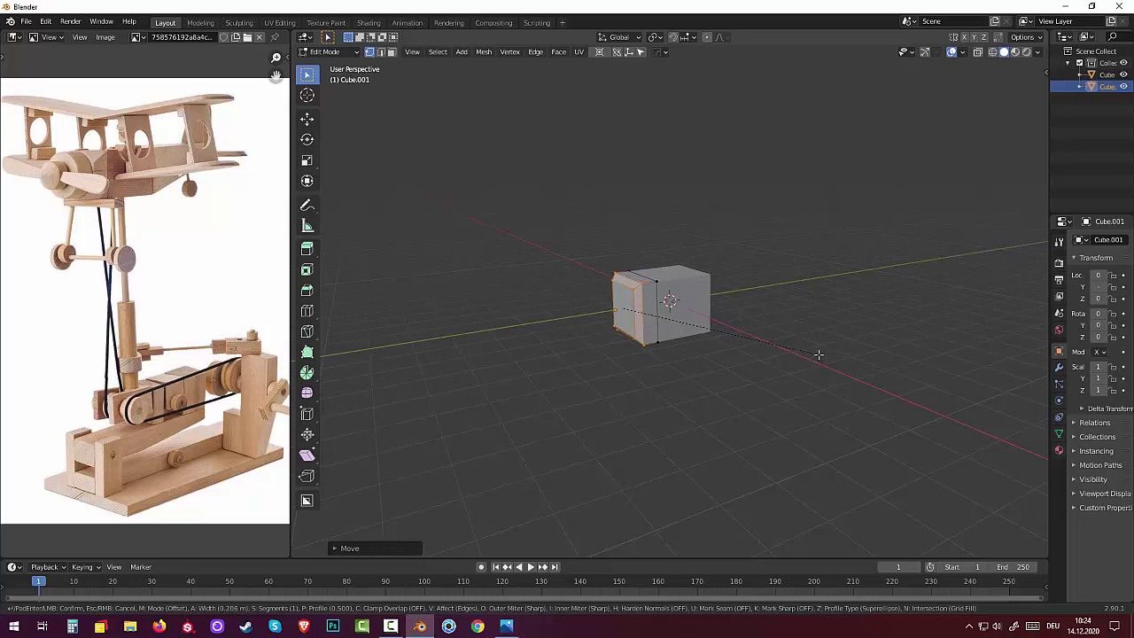
{"action": "key", "text": "Escape"}
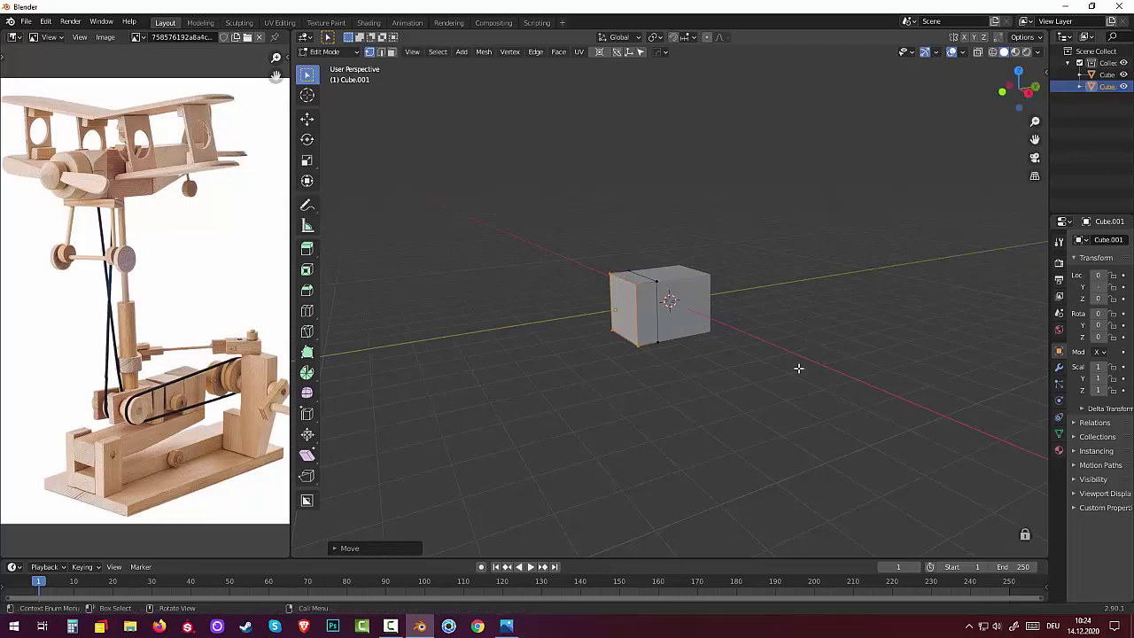
{"action": "middle_click_drag", "start_coordinate": [794, 367], "coordinate": [805, 365]}
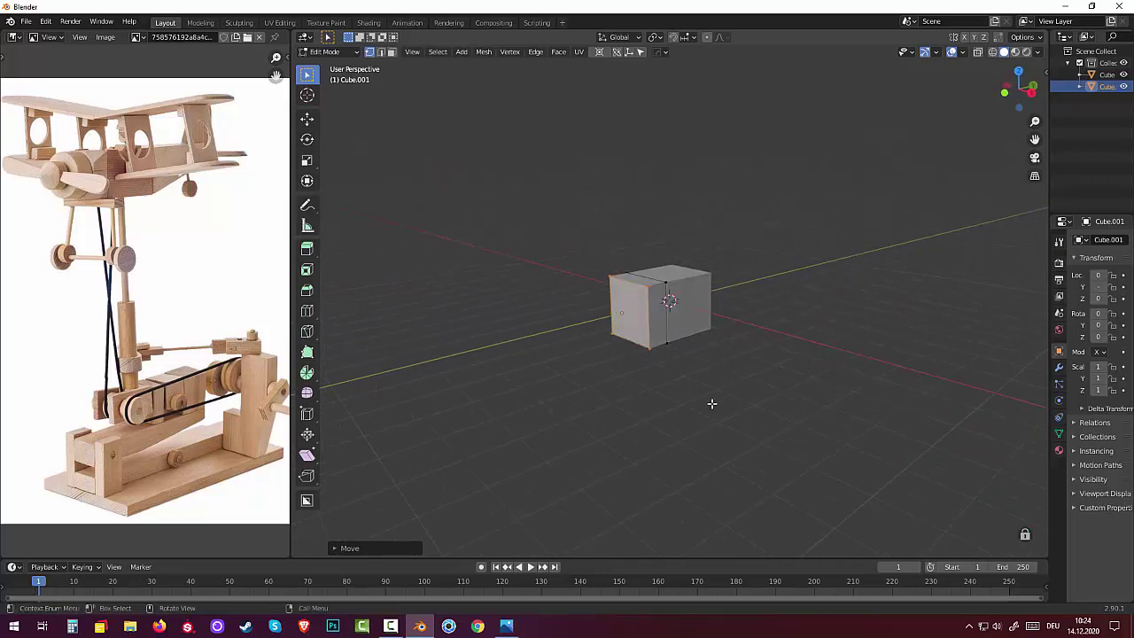
{"action": "key", "text": "ctrl+b"}
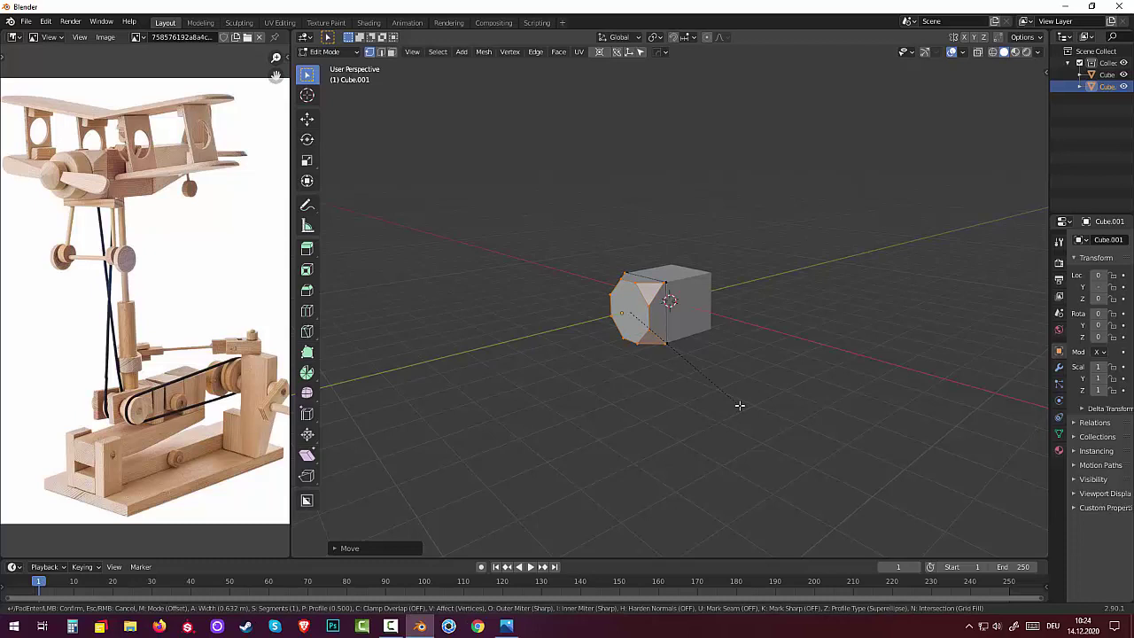
{"action": "left_click", "coordinate": [740, 405]}
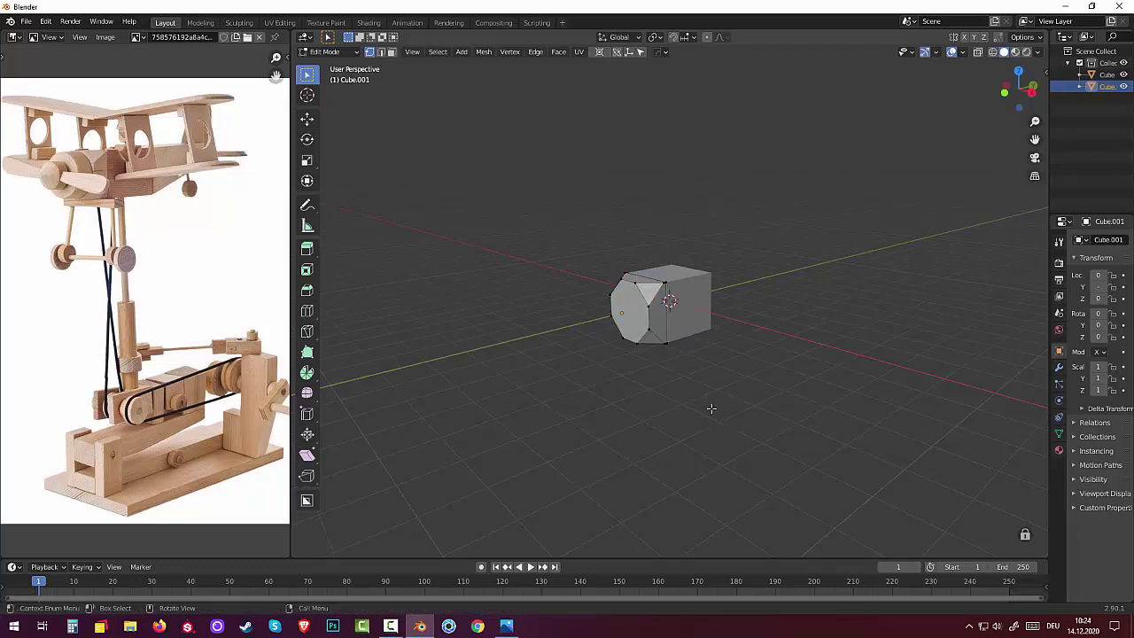
{"action": "mouse_move", "coordinate": [711, 407]}
{"action": "middle_mouse_down"}
{"action": "mouse_move", "coordinate": [852, 402]}
{"action": "mouse_move", "coordinate": [909, 416]}
{"action": "mouse_move", "coordinate": [723, 412]}
{"action": "mouse_move", "coordinate": [653, 431]}
{"action": "mouse_move", "coordinate": [666, 298]}
{"action": "middle_mouse_up"}
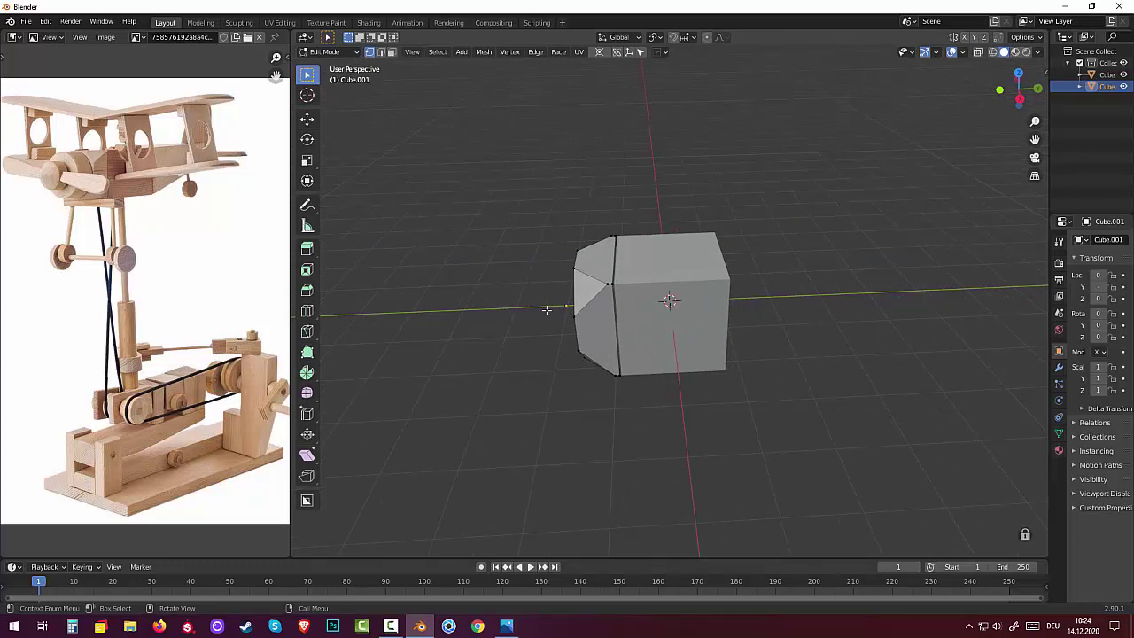
Step: Merge the chamfer vertices At Last on the first two nose corners
{"action": "left_click", "coordinate": [611, 284]}
{"action": "key", "text": "m"}
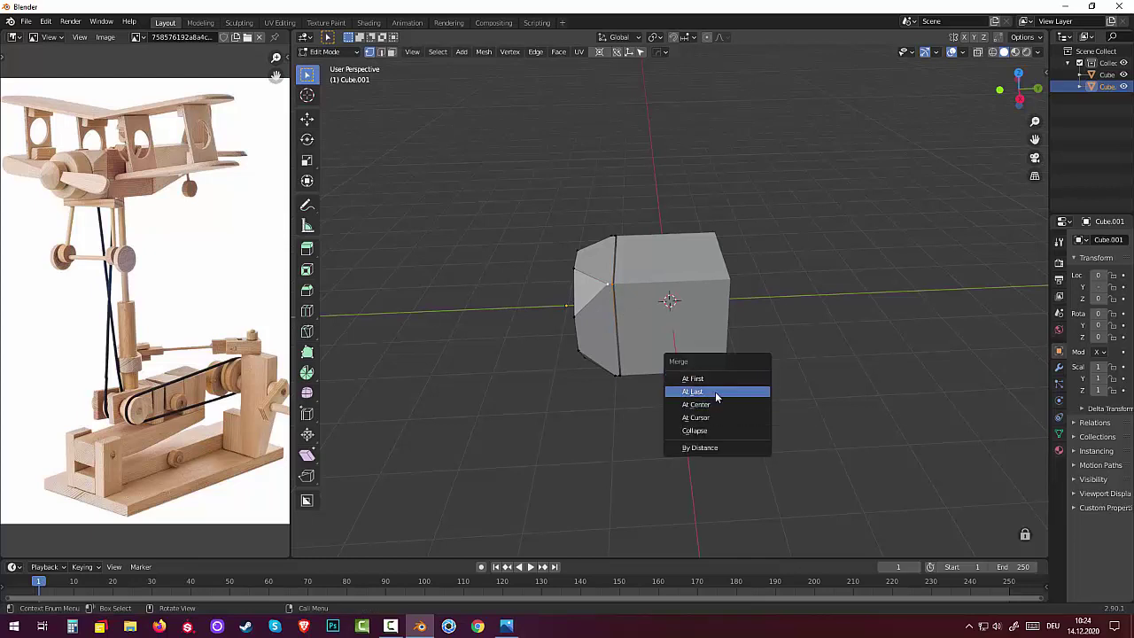
{"action": "left_click", "coordinate": [715, 392]}
{"action": "middle_click_drag", "start_coordinate": [698, 347], "coordinate": [939, 325]}
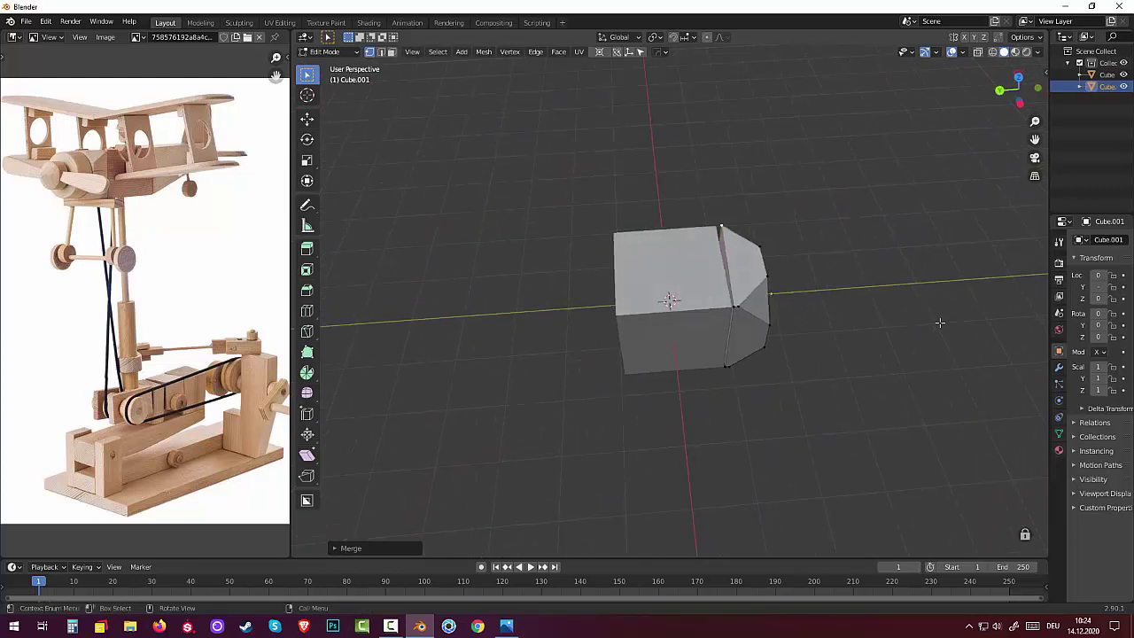
{"action": "left_click", "coordinate": [735, 306]}
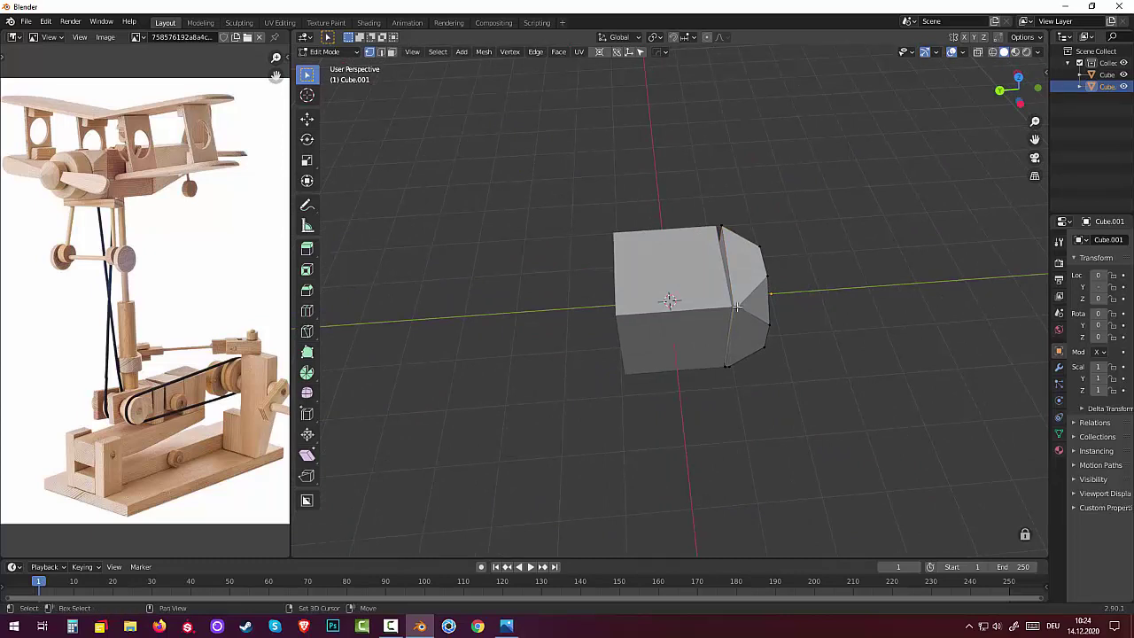
{"action": "key", "text": "m"}
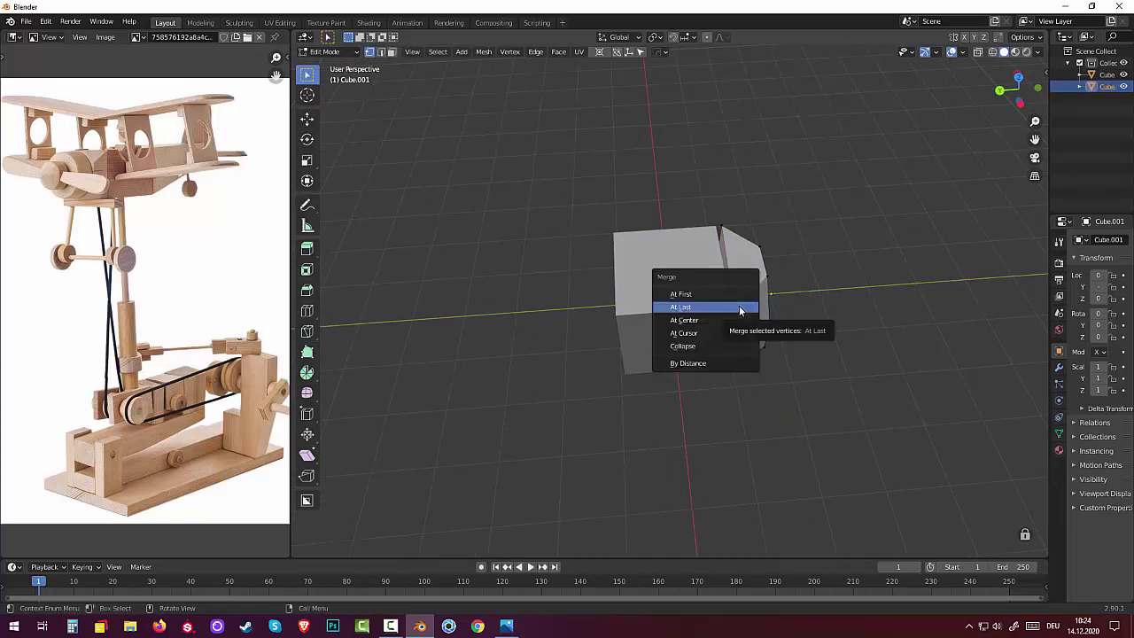
{"action": "left_click", "coordinate": [738, 308]}
Step: Merge the remaining bottom and top chamfer vertices, completing the octagonal nose
{"action": "middle_click_drag", "start_coordinate": [738, 308], "coordinate": [724, 359]}
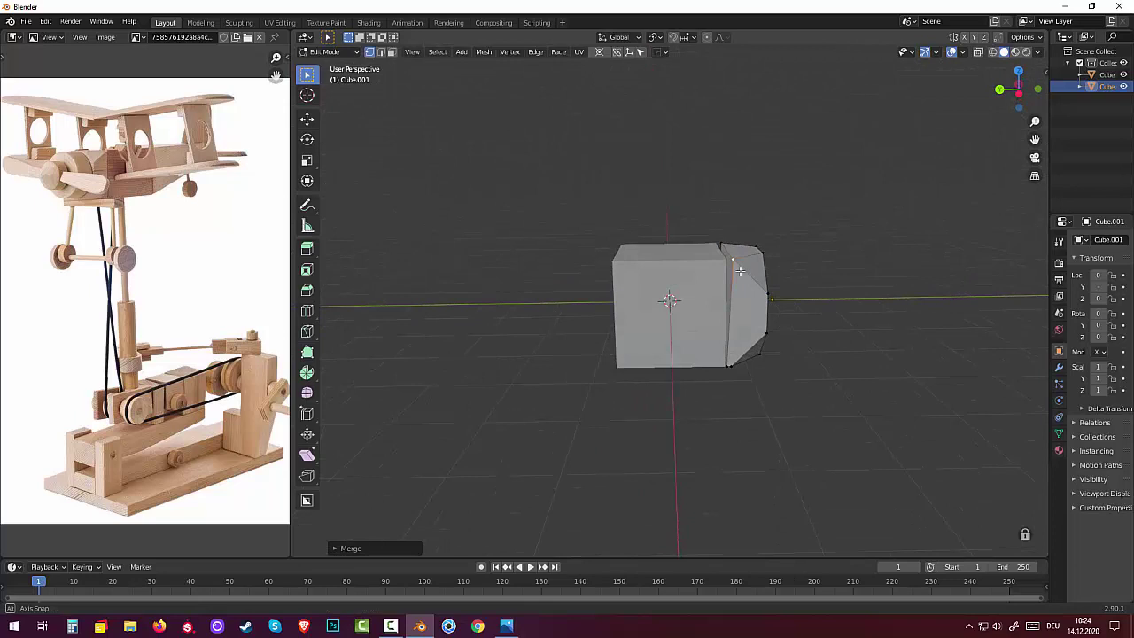
{"action": "left_click", "coordinate": [727, 360]}
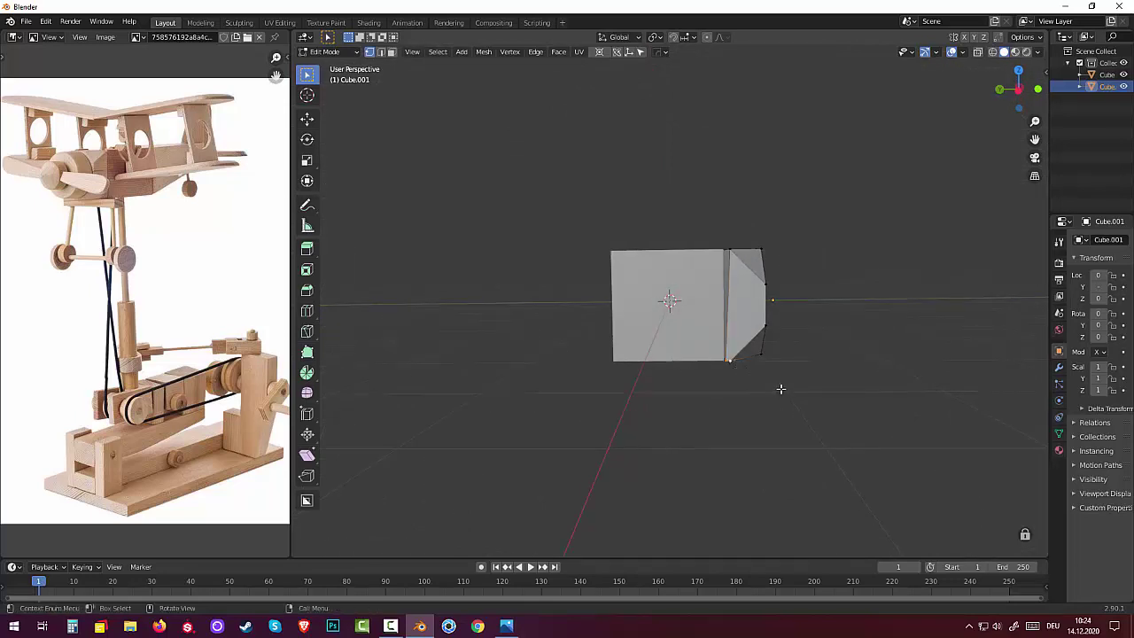
{"action": "key", "text": "m"}
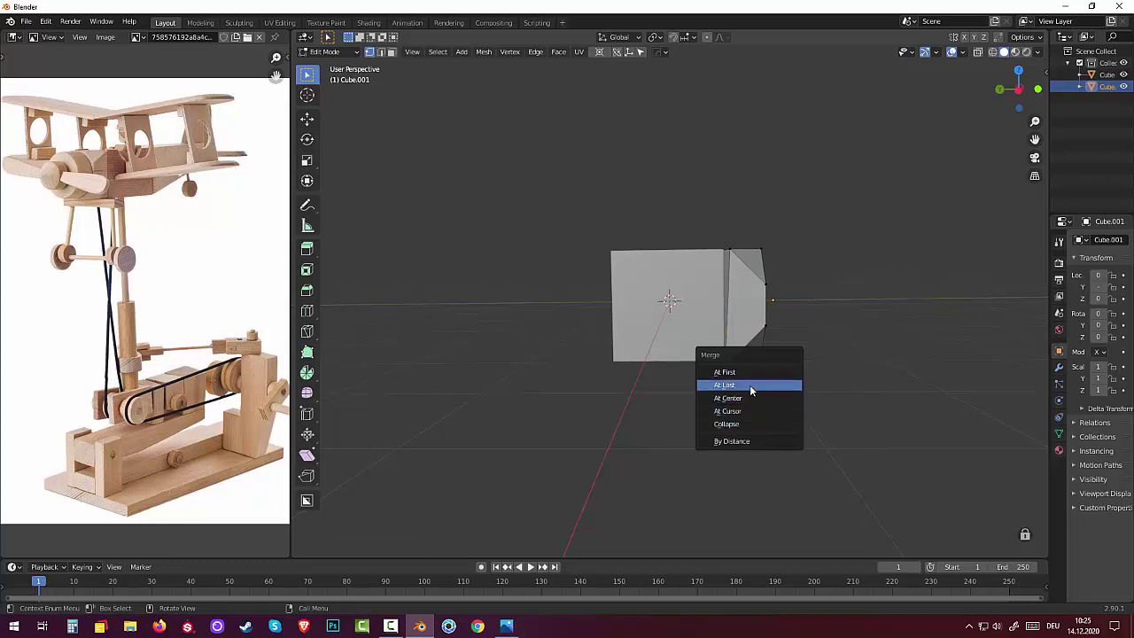
{"action": "left_click", "coordinate": [750, 385]}
{"action": "mouse_move", "coordinate": [754, 385]}
{"action": "middle_mouse_down"}
{"action": "mouse_move", "coordinate": [699, 295]}
{"action": "mouse_move", "coordinate": [690, 301]}
{"action": "middle_mouse_up"}
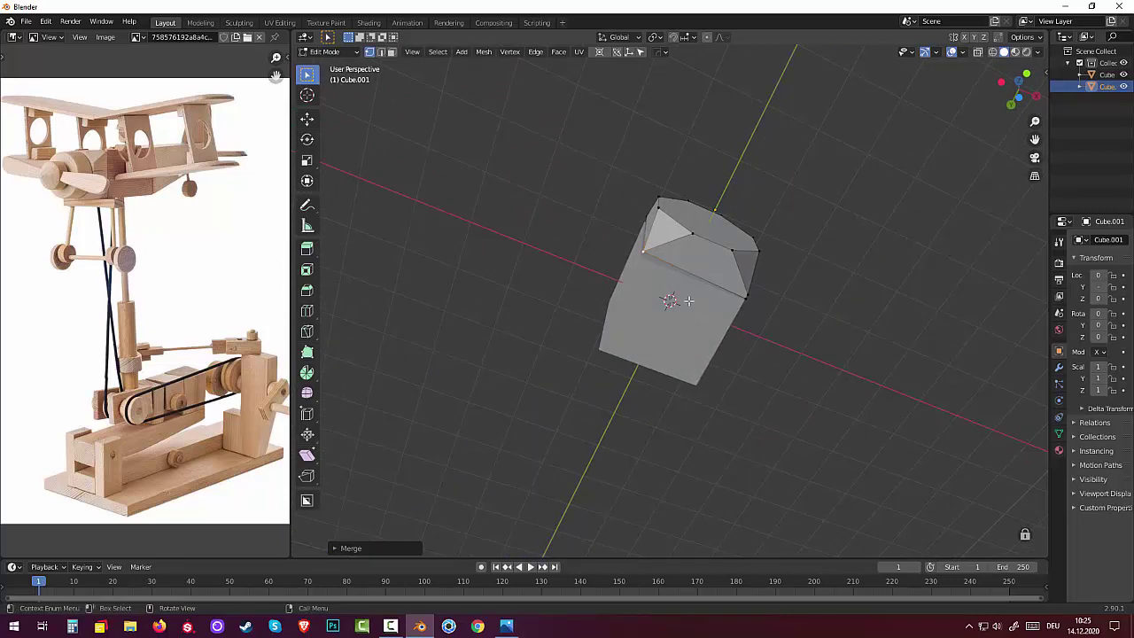
{"action": "left_click", "coordinate": [748, 296]}
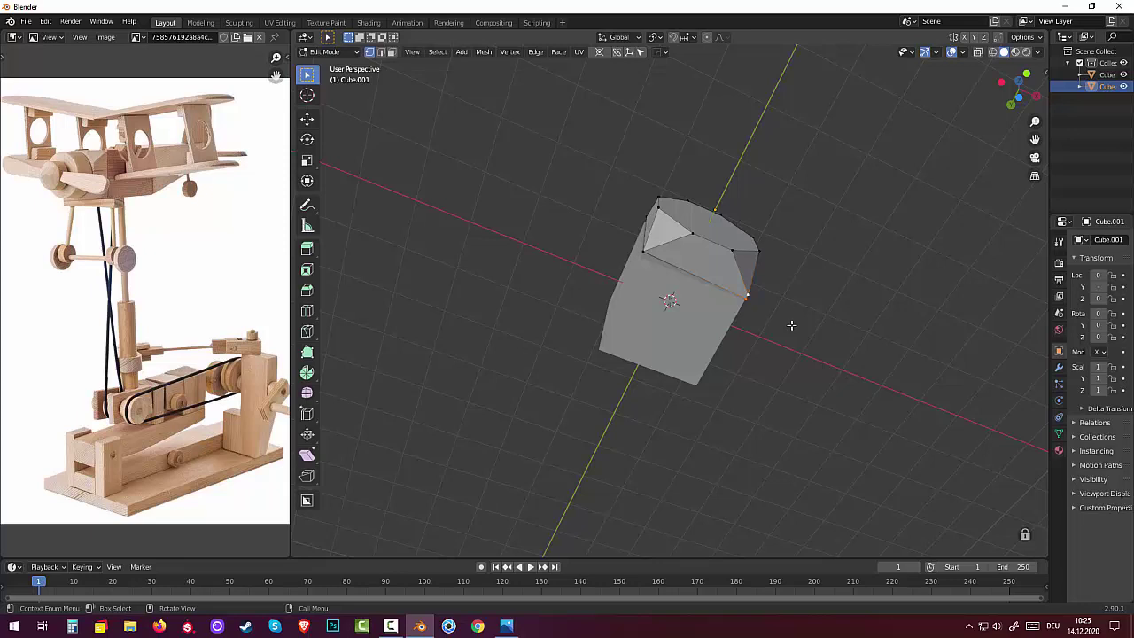
{"action": "key", "text": "m"}
{"action": "left_click", "coordinate": [793, 329]}
{"action": "mouse_move", "coordinate": [800, 319]}
{"action": "middle_mouse_down"}
{"action": "mouse_move", "coordinate": [704, 440]}
{"action": "mouse_move", "coordinate": [673, 465]}
{"action": "mouse_move", "coordinate": [653, 449]}
{"action": "middle_mouse_up"}
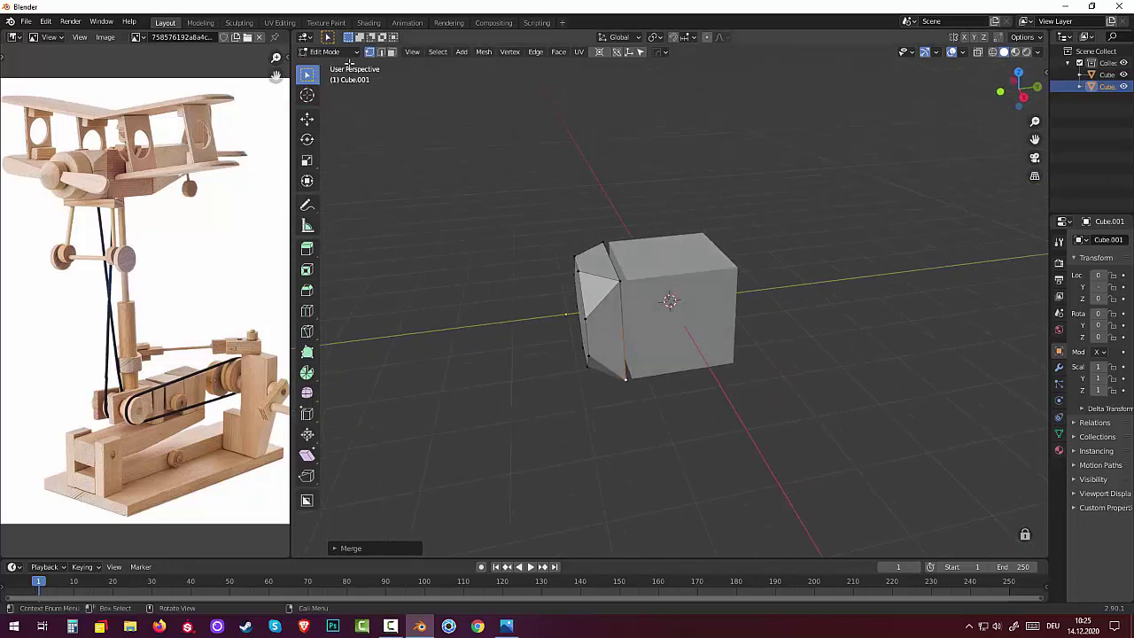
Step: Return to Object Mode and move Cube.001 about 0.1 m along Y against the original cube
{"action": "left_click", "coordinate": [326, 52]}
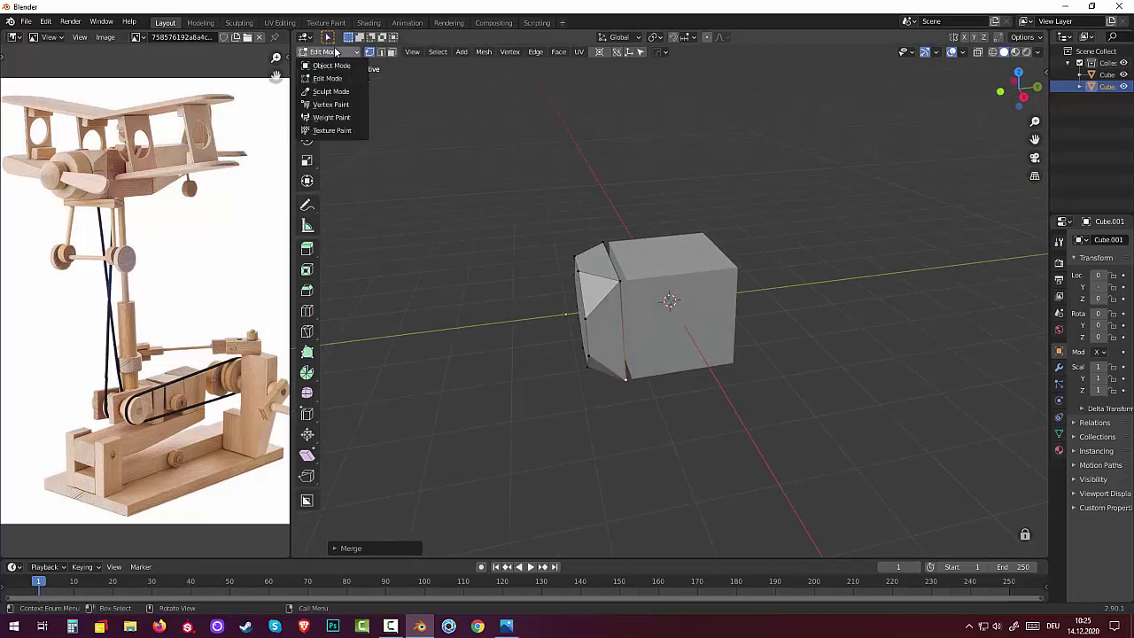
{"action": "left_click", "coordinate": [335, 66]}
{"action": "middle_click_drag", "start_coordinate": [679, 339], "coordinate": [671, 323]}
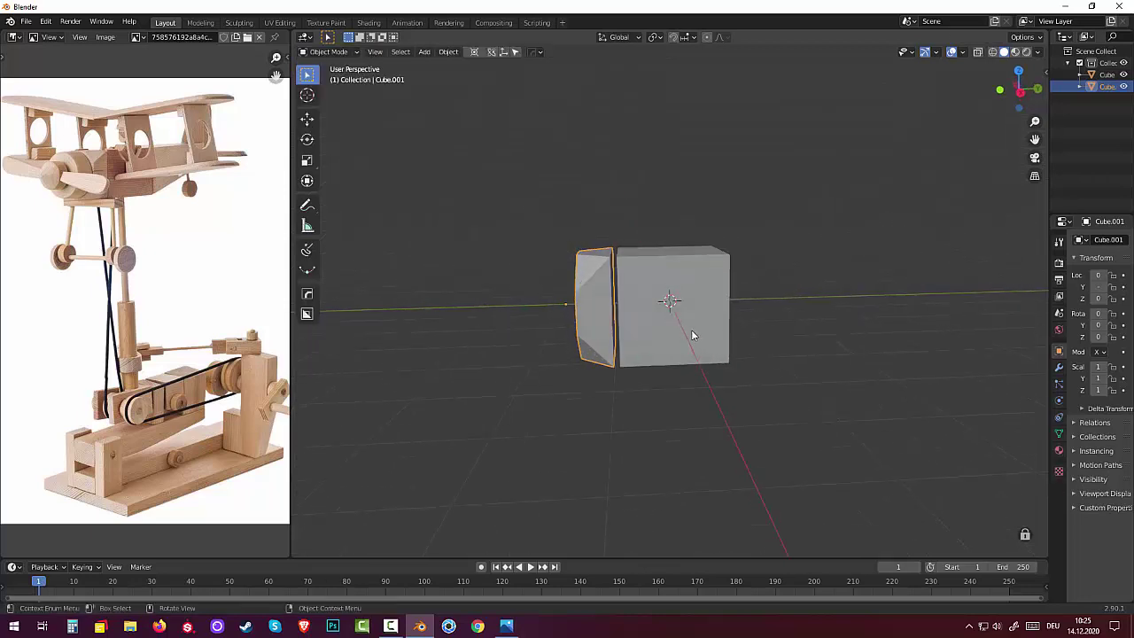
{"action": "key", "text": "KP_Decimal"}
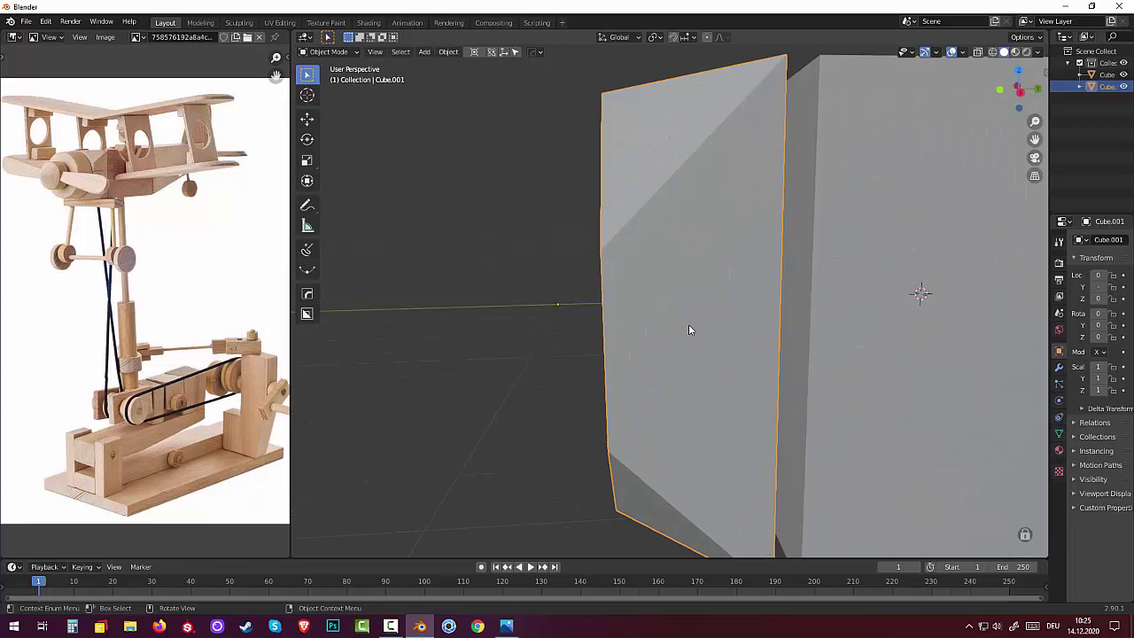
{"action": "key", "text": "KP_3"}
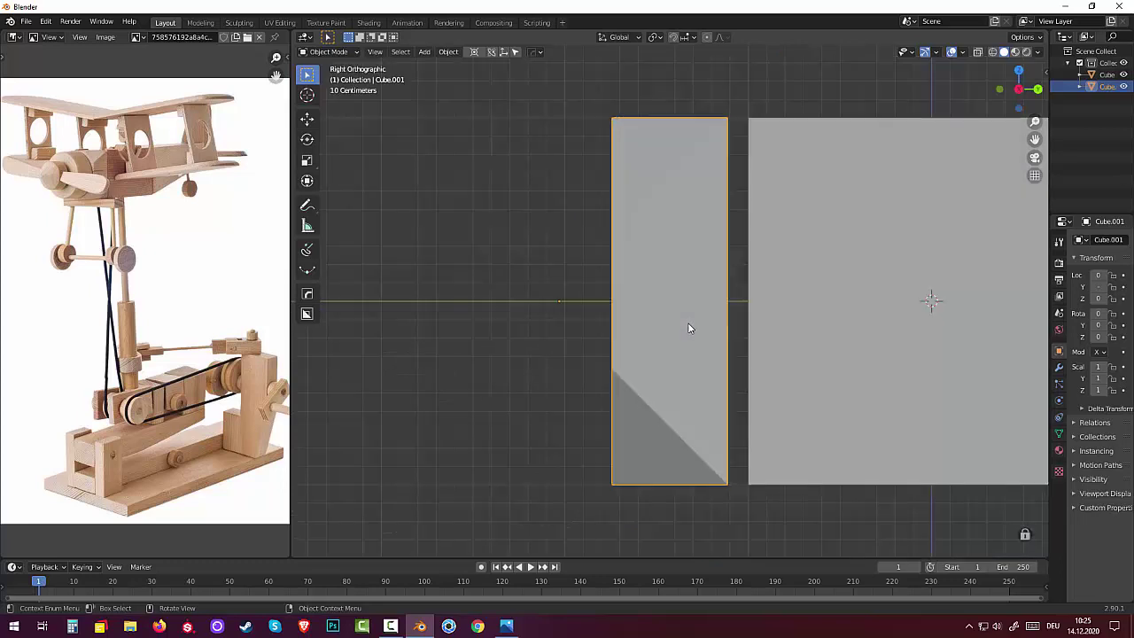
{"action": "key", "text": "g"}
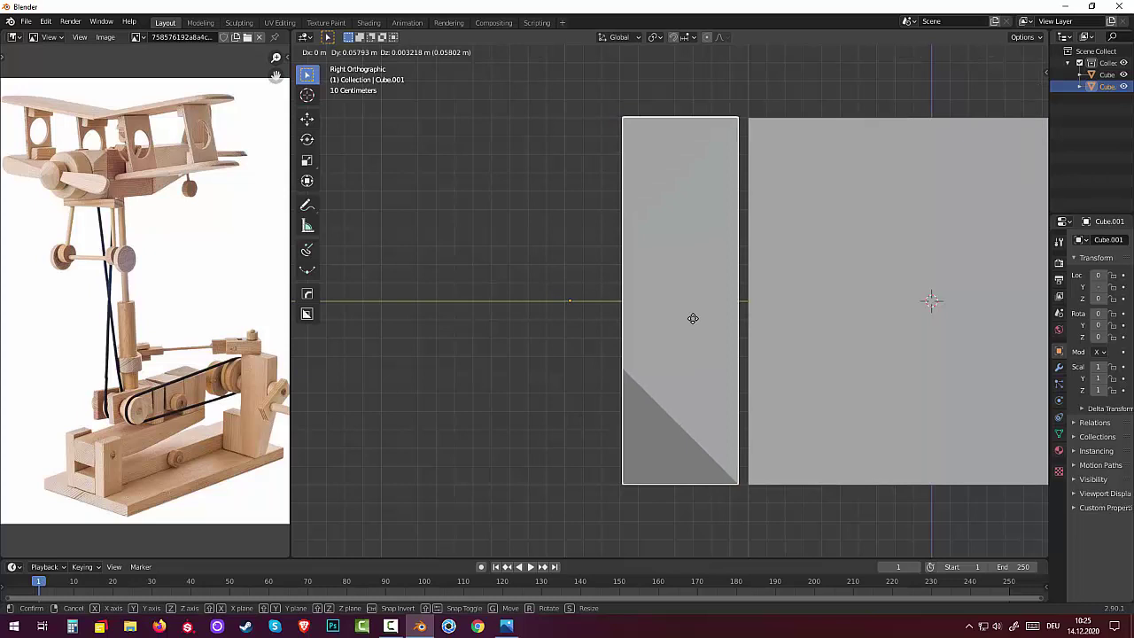
{"action": "key", "text": "y"}
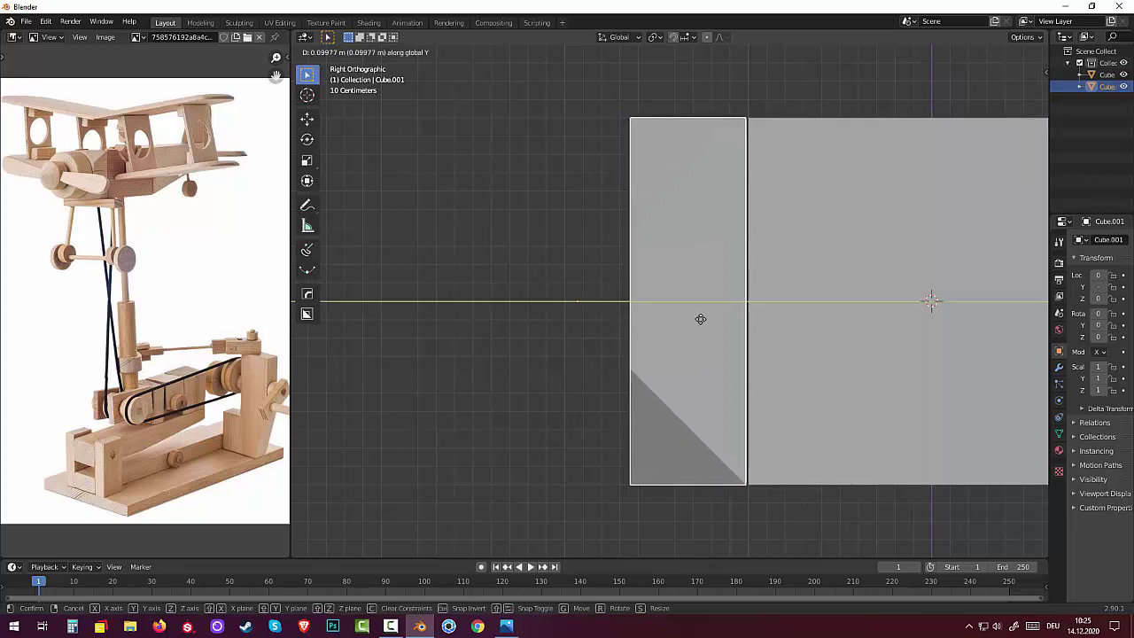
{"action": "left_click", "coordinate": [701, 319]}
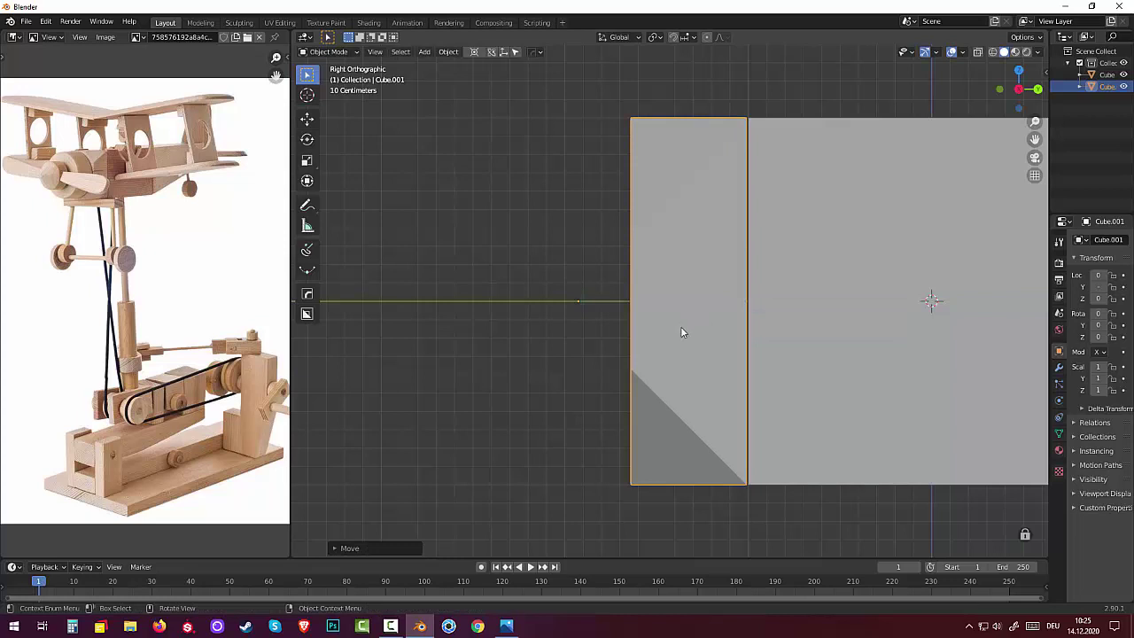
{"action": "scroll", "coordinate": [680, 332], "scroll_direction": "down", "scroll_amount": 1}
{"action": "scroll", "coordinate": [681, 331], "scroll_direction": "down", "scroll_amount": 3}
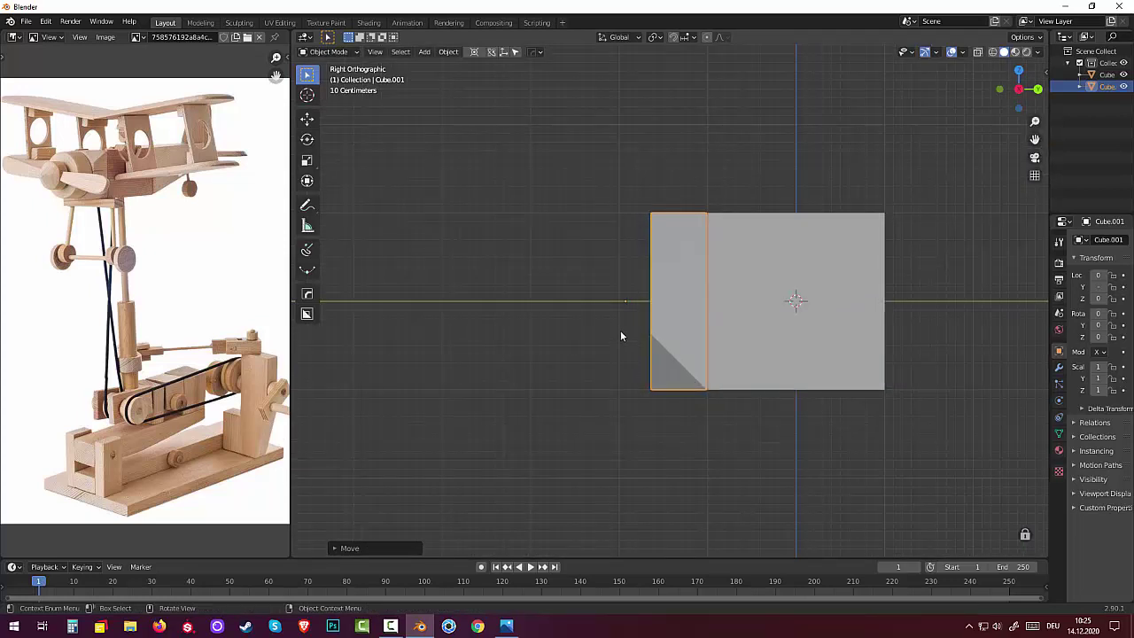
Step: Undo the stray torus, clear the selection, and reopen the Add menu
{"action": "key", "text": "shift+a"}
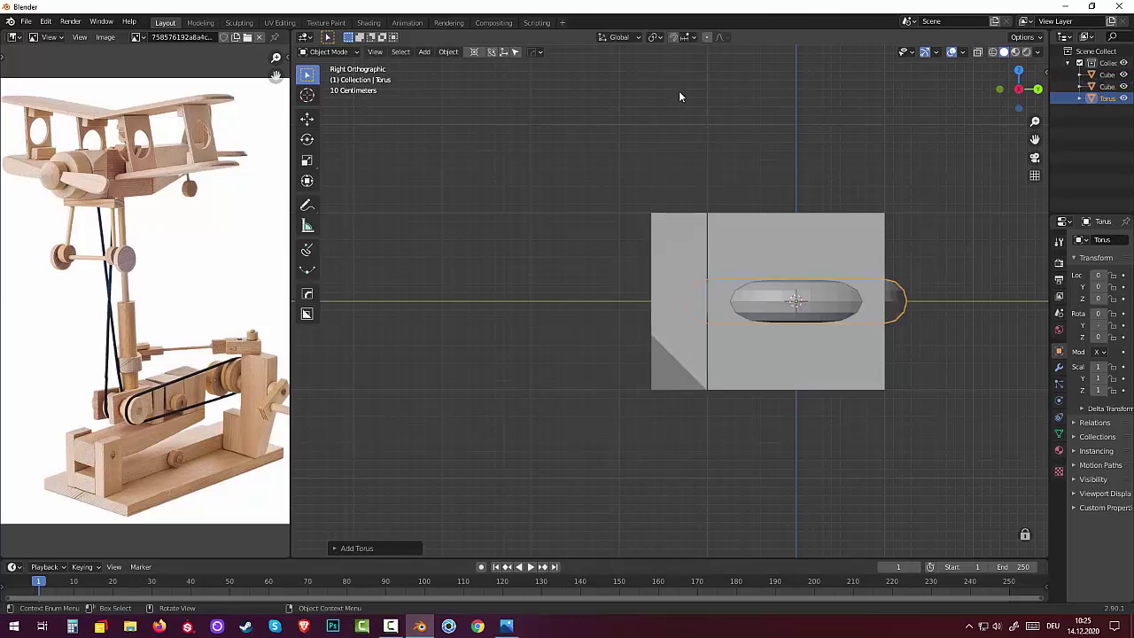
{"action": "key", "text": "ctrl+z"}
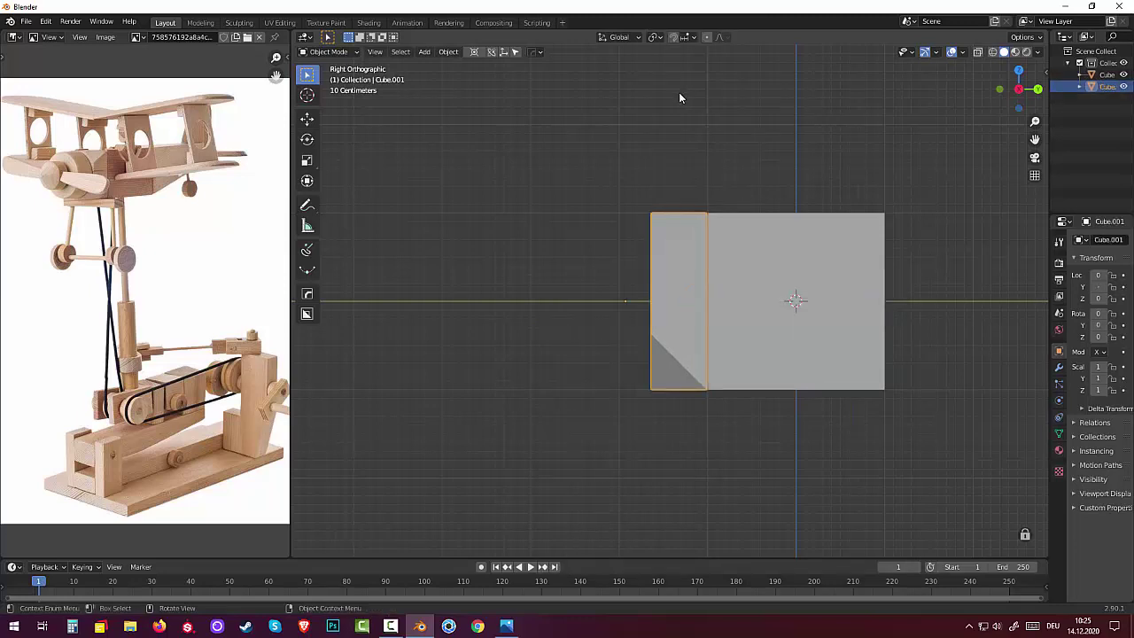
{"action": "left_click", "coordinate": [642, 102]}
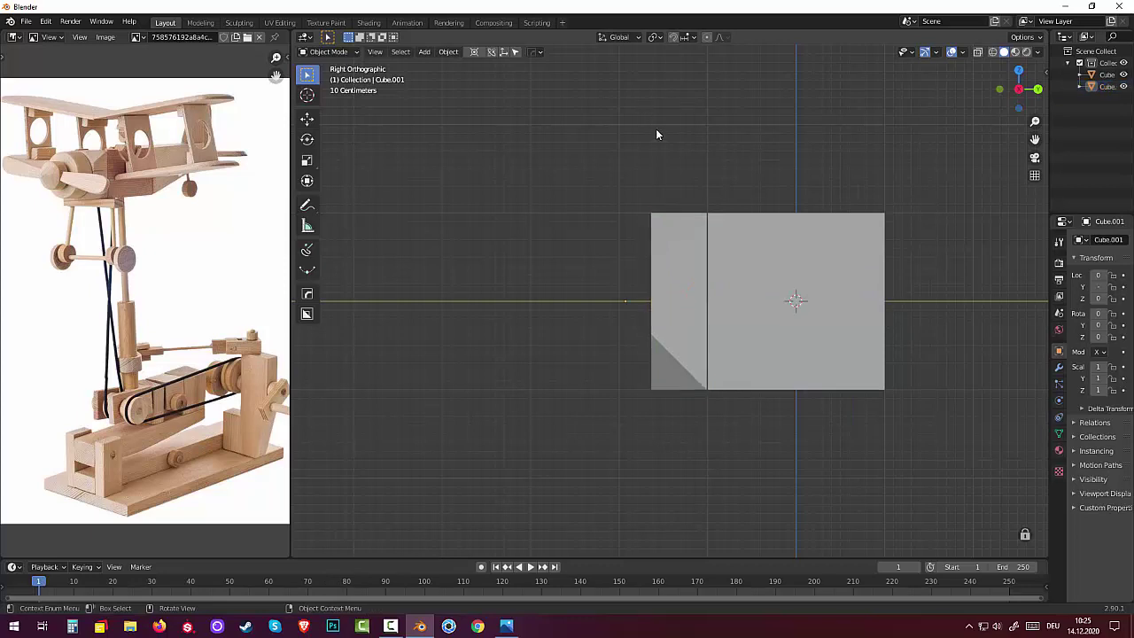
{"action": "key", "text": "shift+a"}
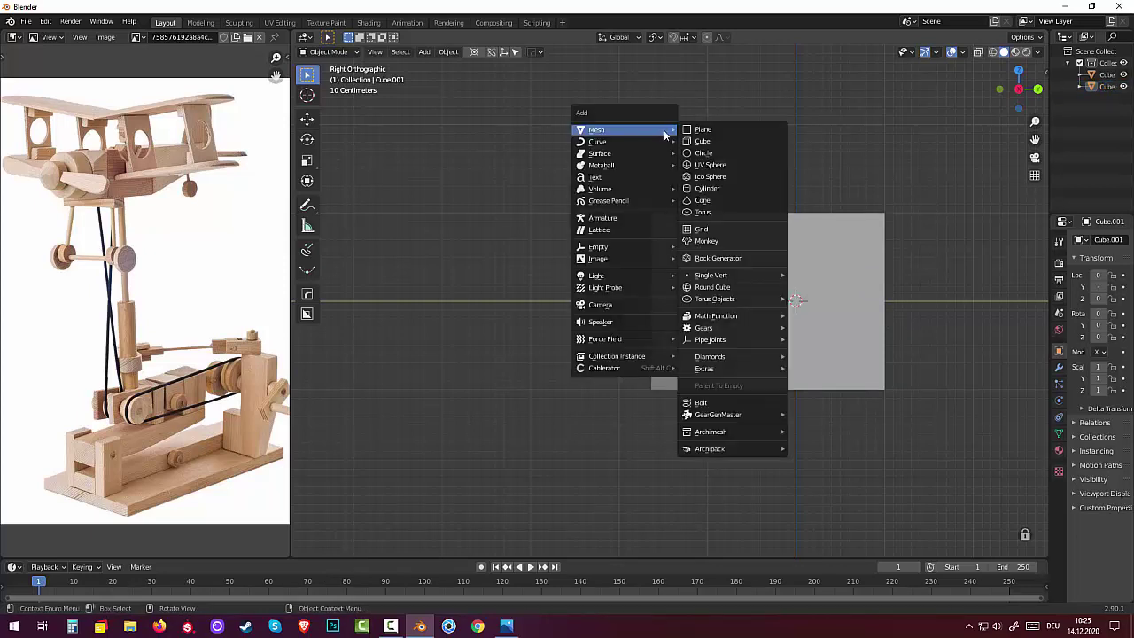
Step: Add a cone rotated 90° on X, offset along Y, with its narrow end widened
{"action": "left_click", "coordinate": [718, 202]}
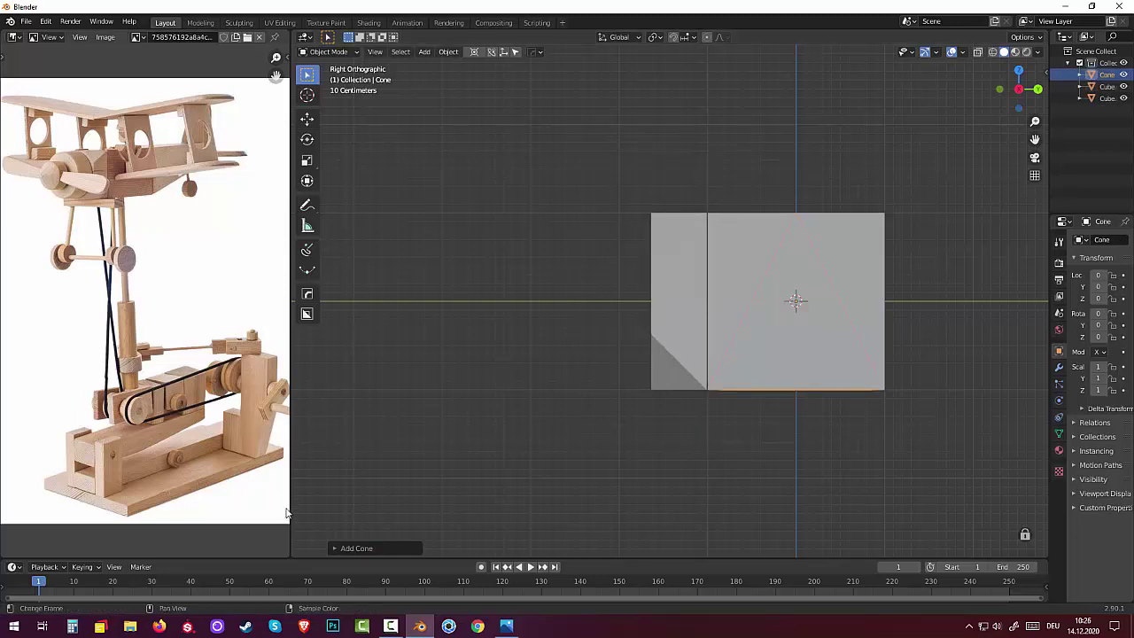
{"action": "left_click", "coordinate": [334, 548]}
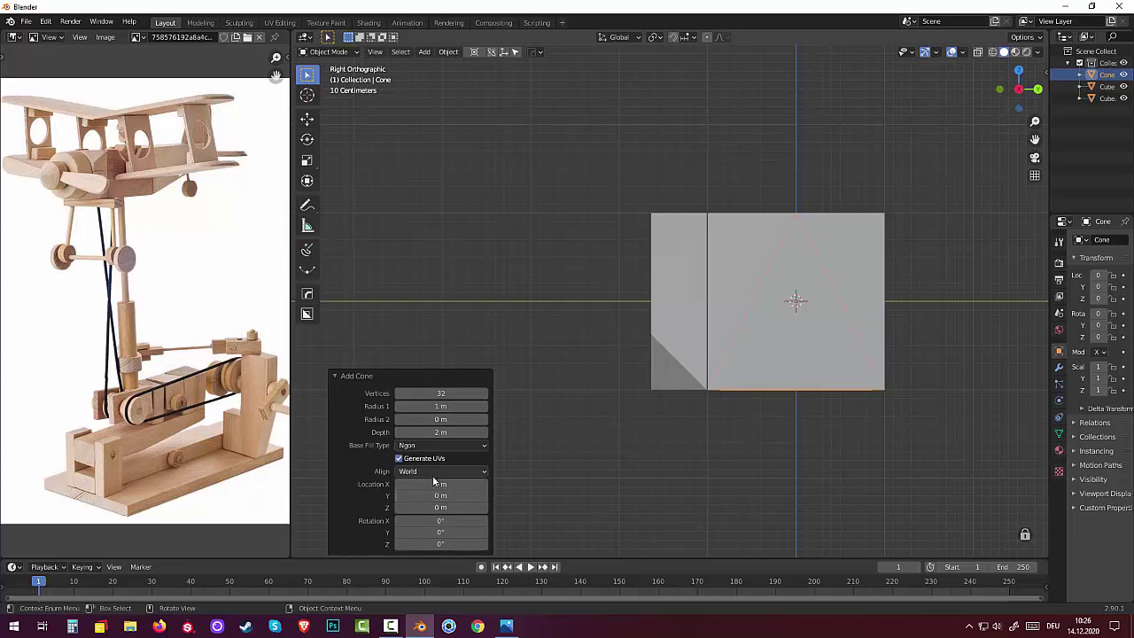
{"action": "left_click", "coordinate": [449, 520]}
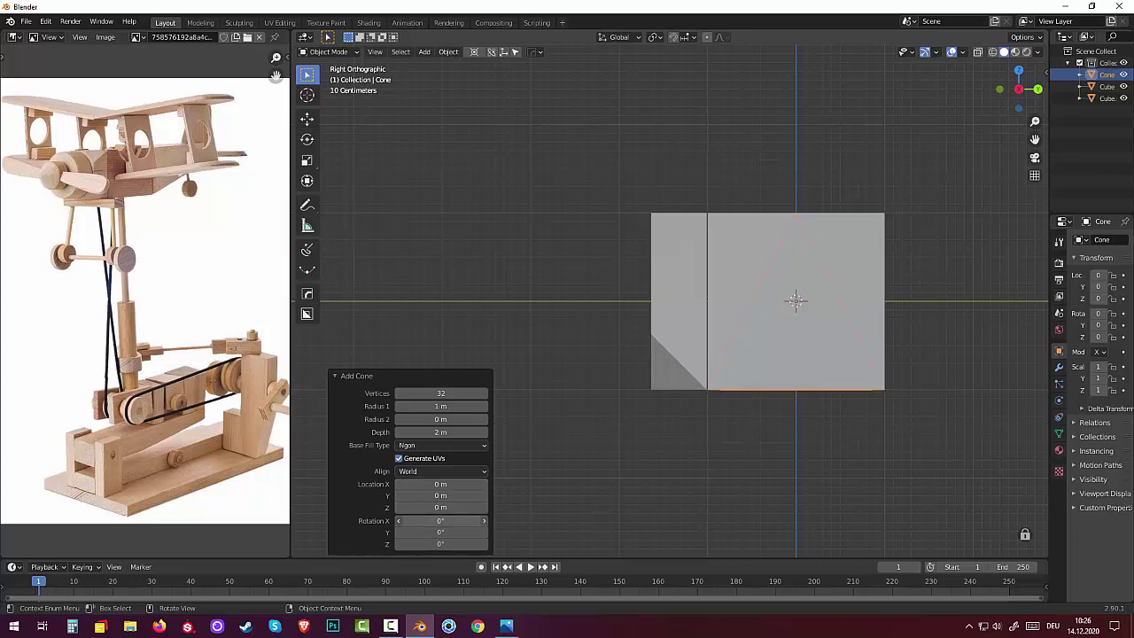
{"action": "type", "text": "9"}
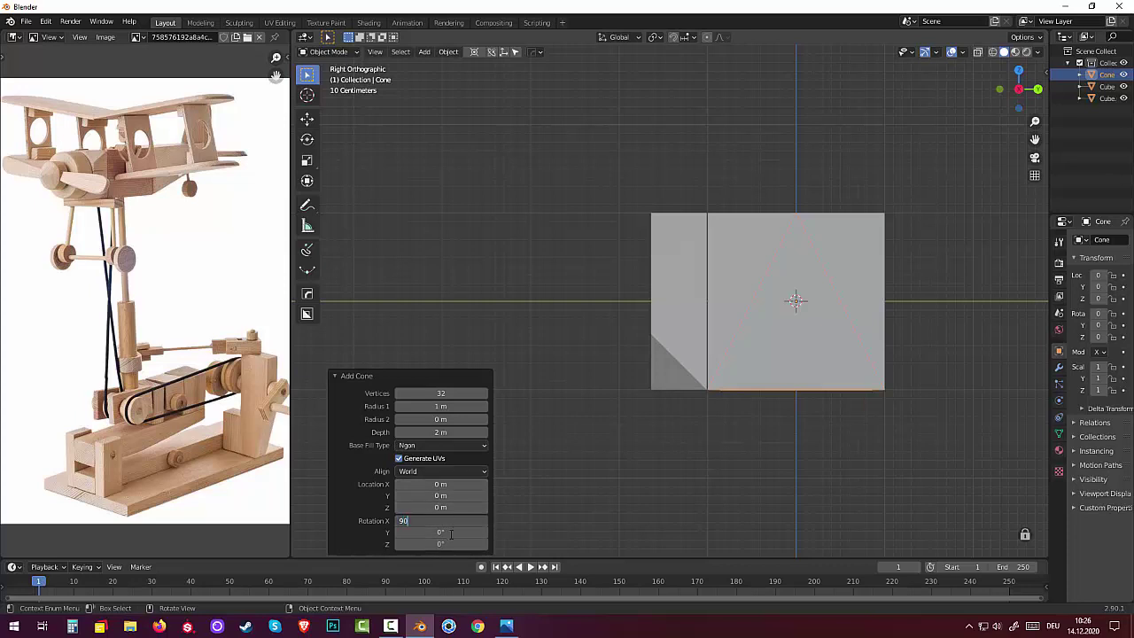
{"action": "key", "text": "Return"}
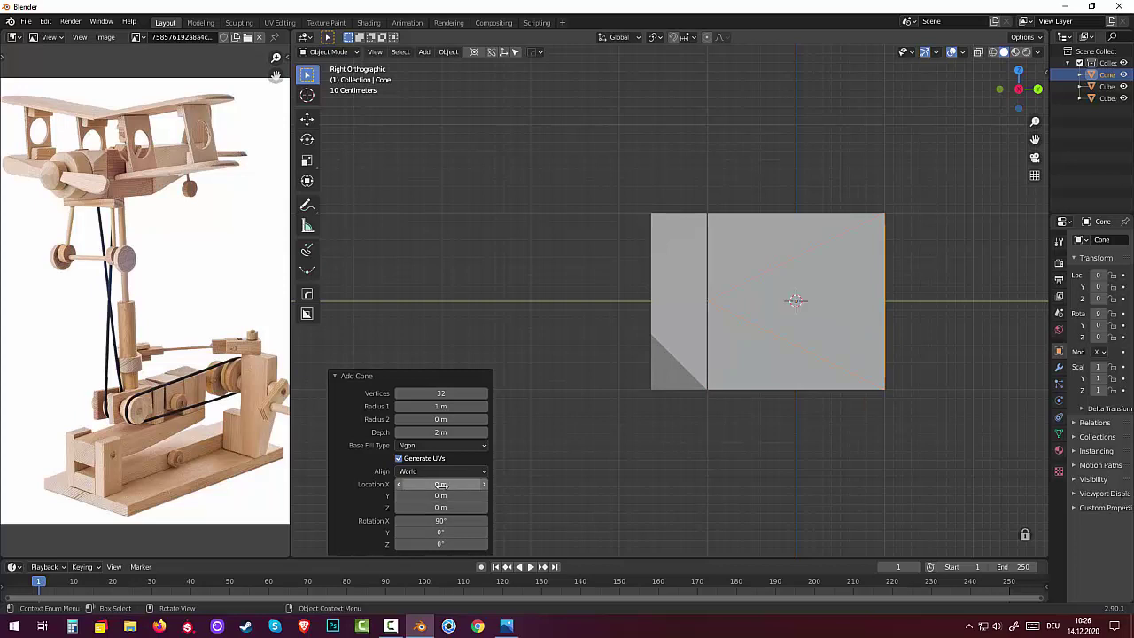
{"action": "left_click_drag", "start_coordinate": [440, 495], "coordinate": [417, 495]}
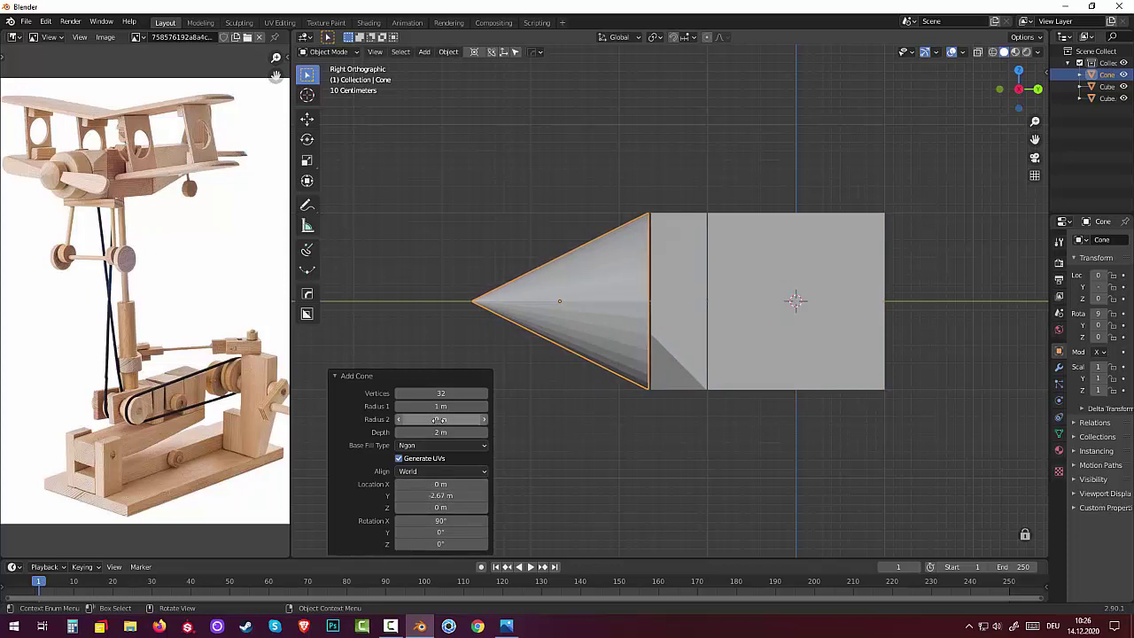
{"action": "mouse_move", "coordinate": [436, 419]}
{"action": "left_mouse_down"}
{"action": "mouse_move", "coordinate": [479, 419]}
{"action": "mouse_move", "coordinate": [341, 432]}
{"action": "left_mouse_up"}
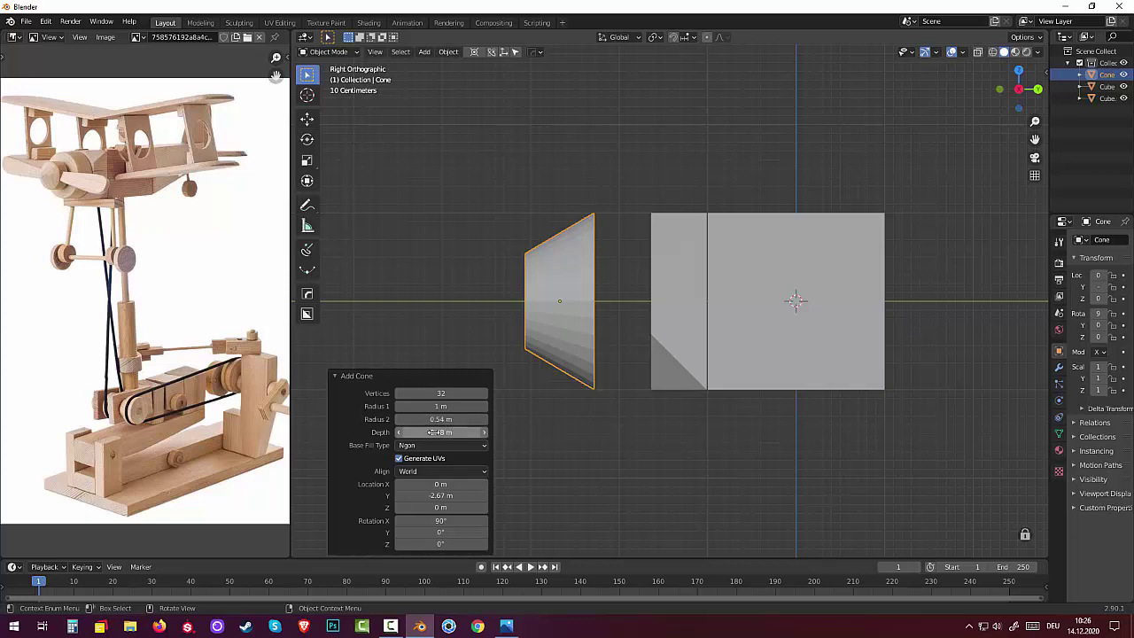
{"action": "left_click_drag", "start_coordinate": [434, 419], "coordinate": [483, 420]}
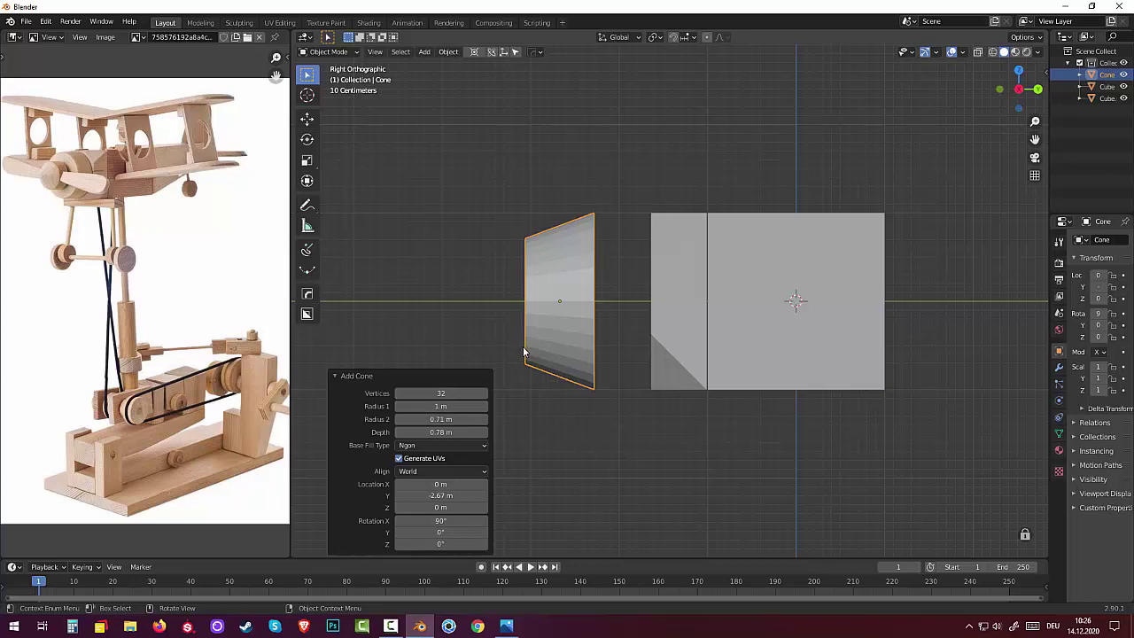
Step: Move the cone 0.627 m along Y flush against Cube.001's front
{"action": "key", "text": "g"}
{"action": "key", "text": "y"}
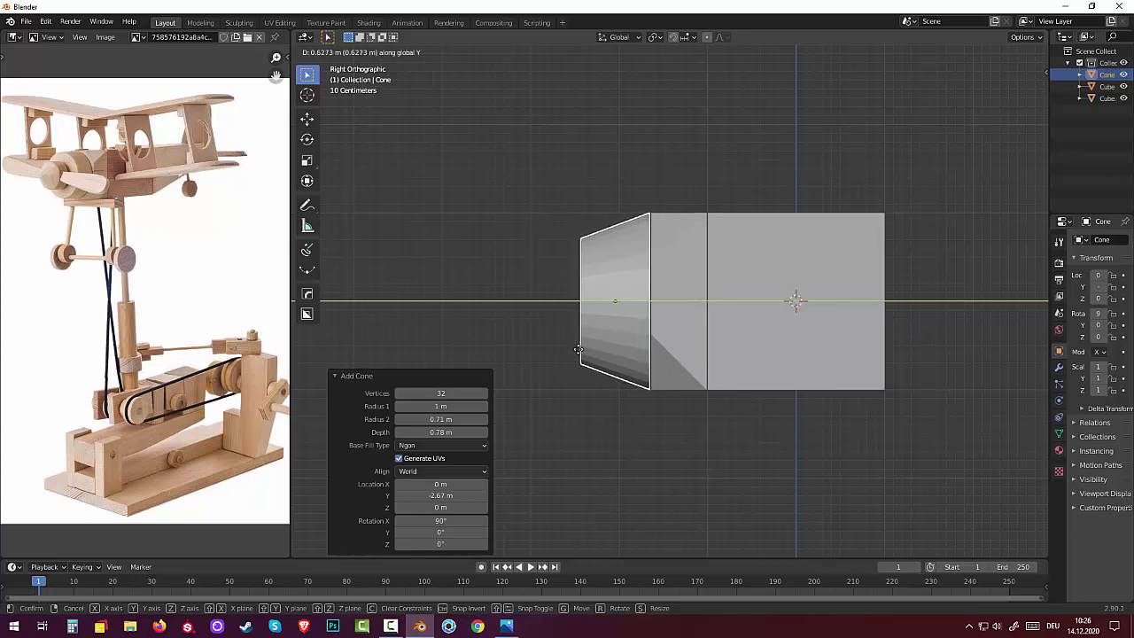
{"action": "left_click", "coordinate": [577, 350]}
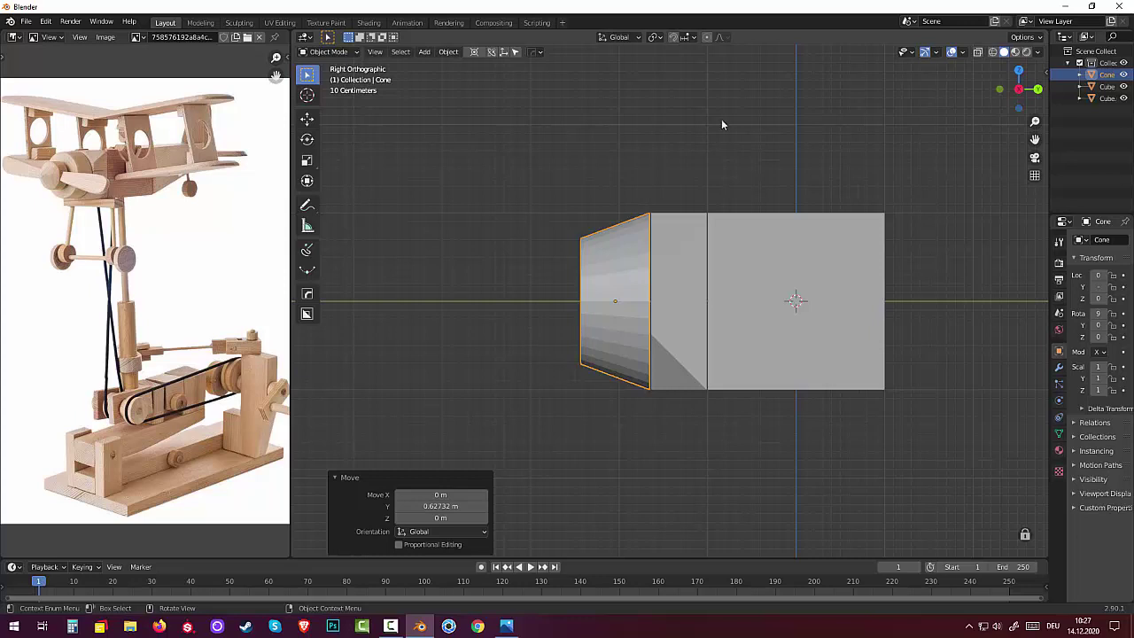
{"action": "left_click", "coordinate": [561, 366]}
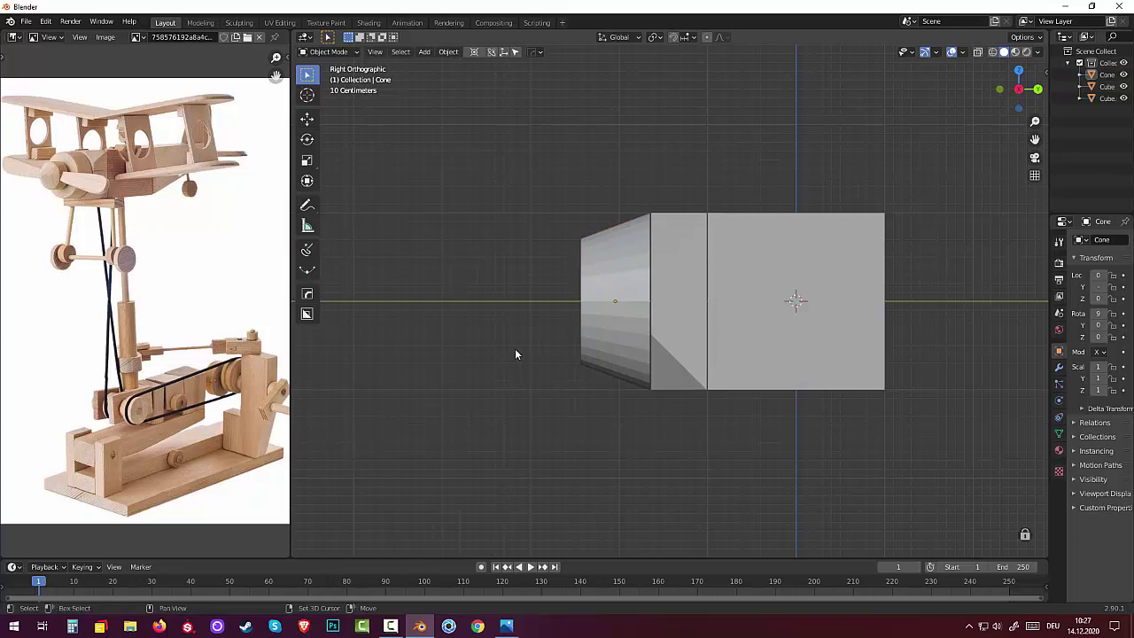
Step: Add a cylinder rotated 90° on X with radius 0.42 m and depth 0.36 m
{"action": "key", "text": "shift+a"}
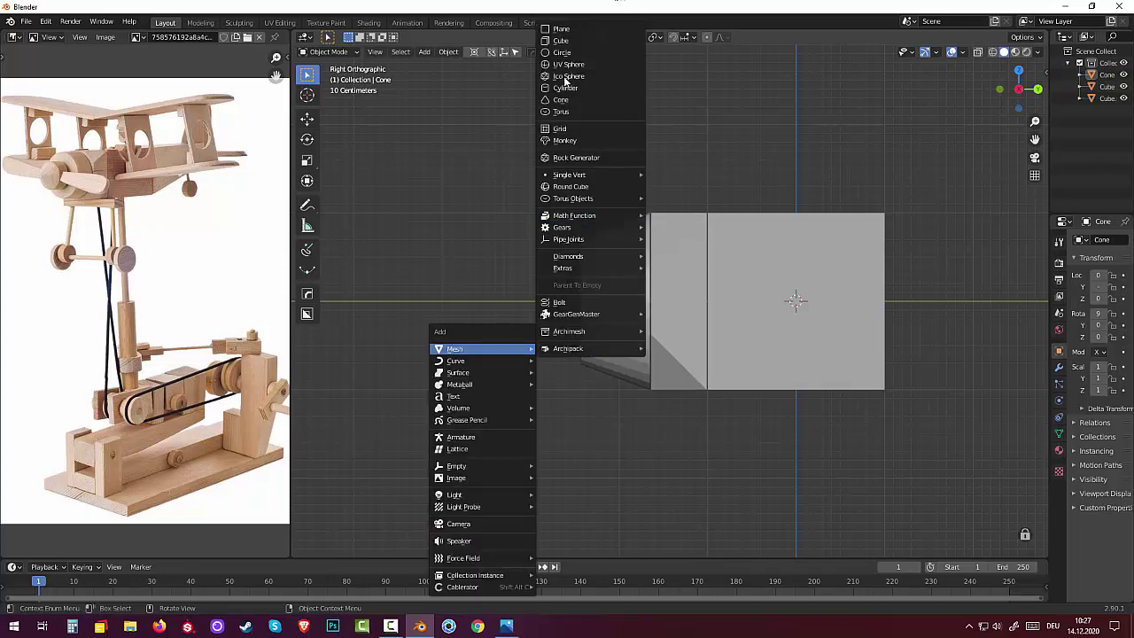
{"action": "left_click", "coordinate": [571, 87]}
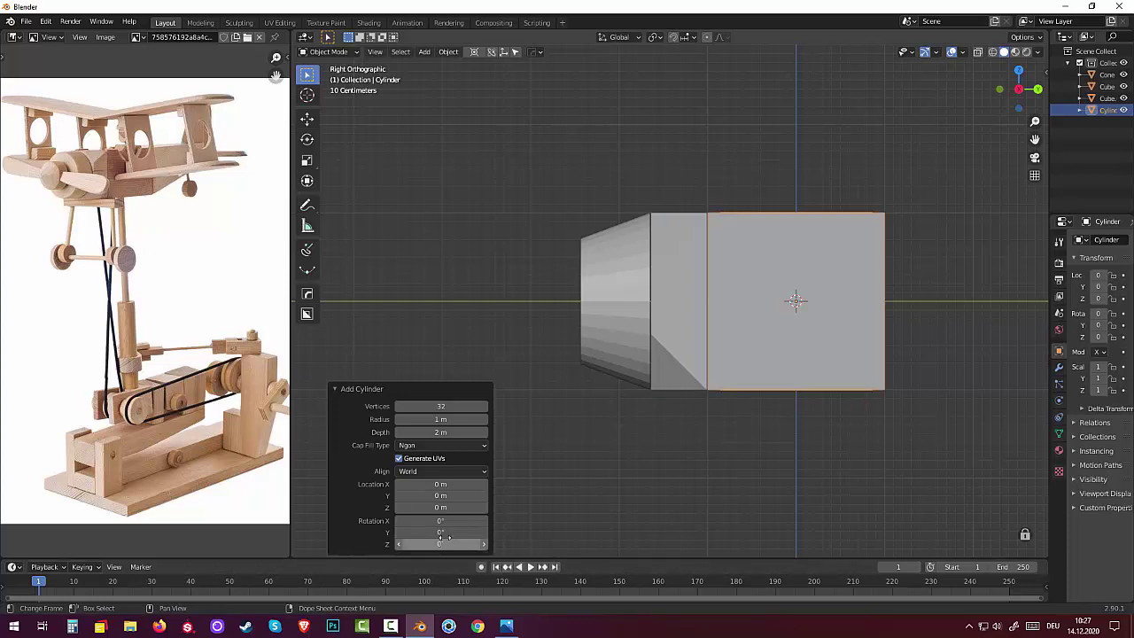
{"action": "left_click", "coordinate": [442, 521]}
{"action": "type", "text": "90"}
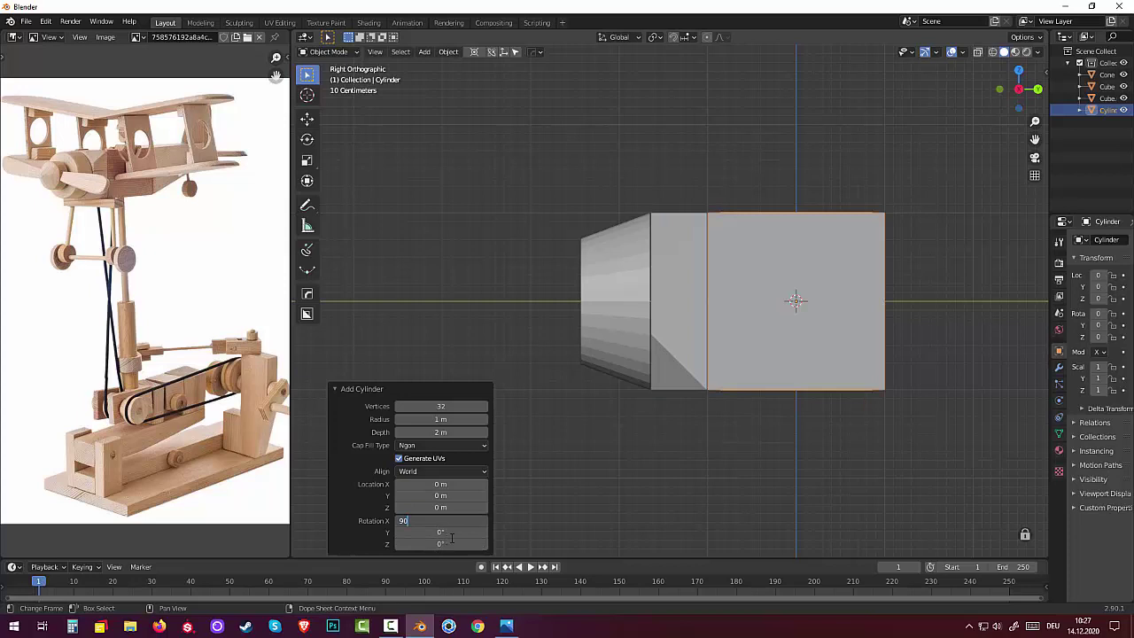
{"action": "key", "text": "Return"}
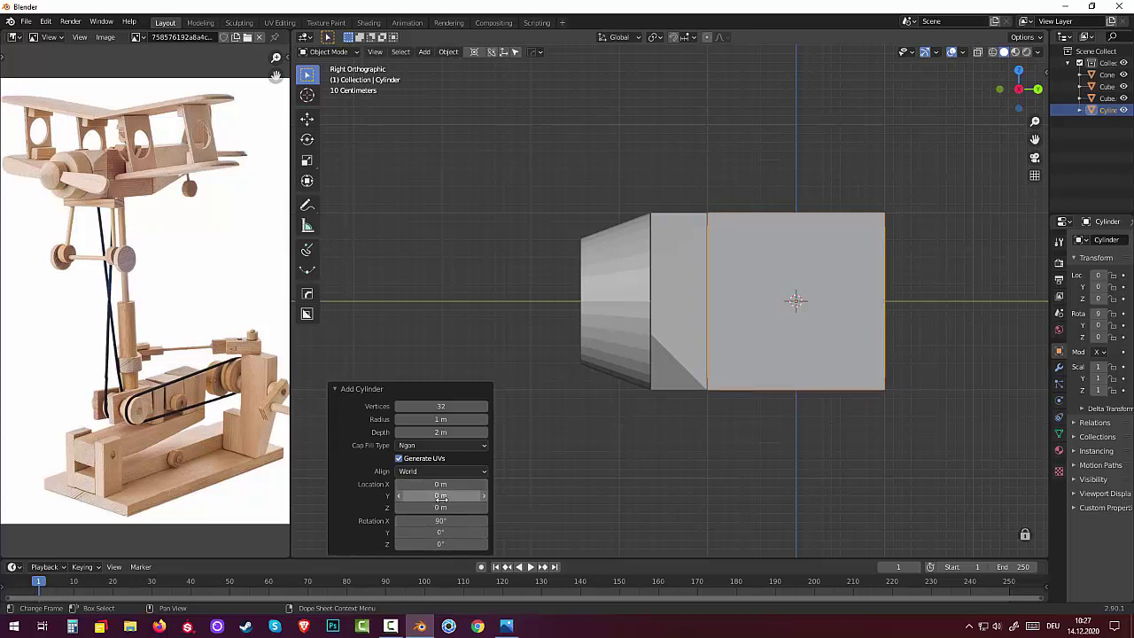
{"action": "mouse_move", "coordinate": [442, 498]}
{"action": "left_mouse_down"}
{"action": "mouse_move", "coordinate": [470, 498]}
{"action": "mouse_move", "coordinate": [390, 495]}
{"action": "mouse_move", "coordinate": [445, 496]}
{"action": "left_mouse_up"}
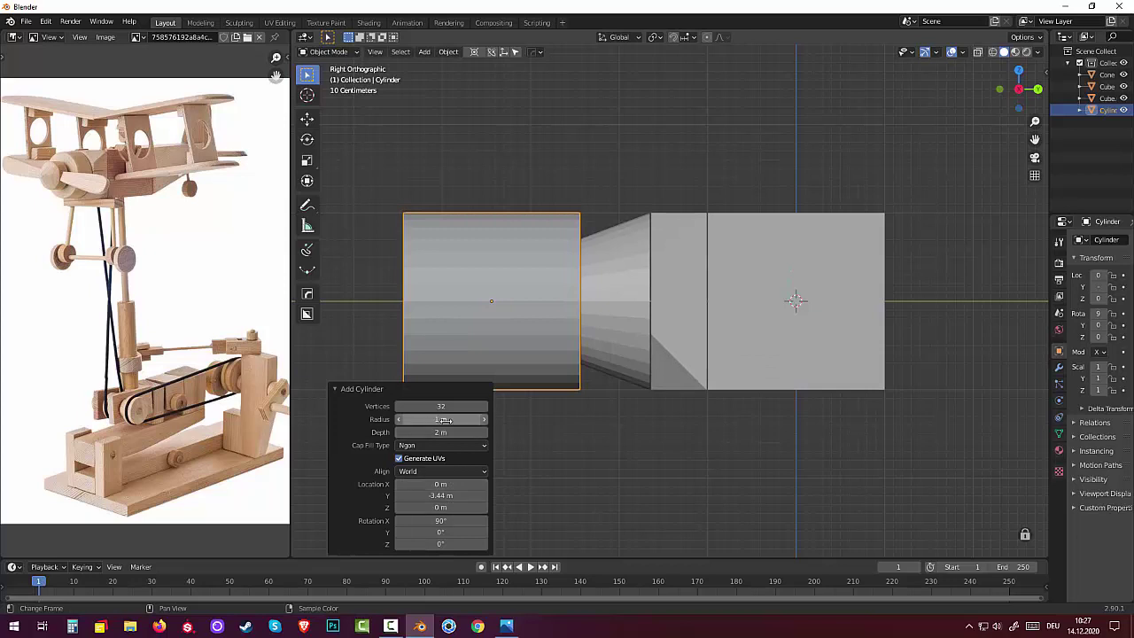
{"action": "left_click_drag", "start_coordinate": [444, 420], "coordinate": [407, 420]}
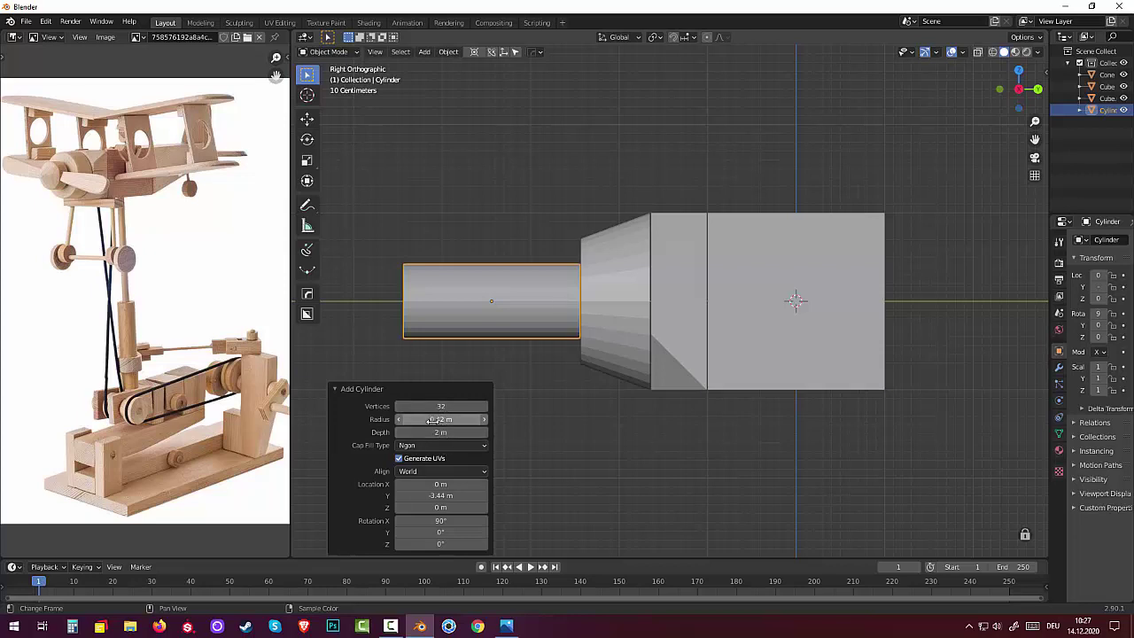
{"action": "left_click_drag", "start_coordinate": [435, 431], "coordinate": [362, 431]}
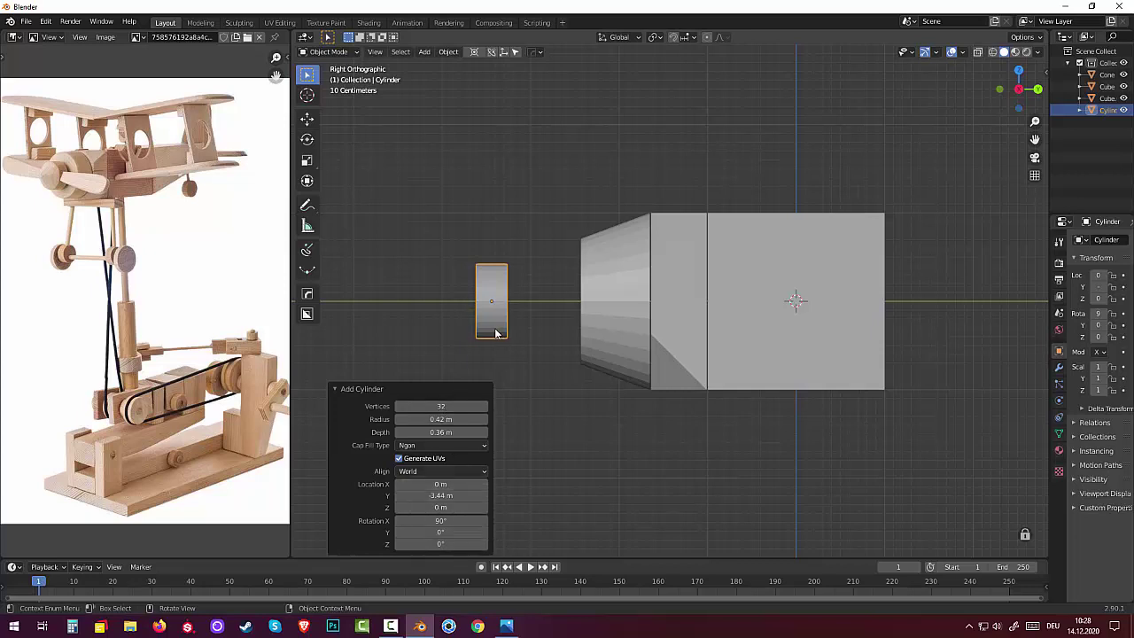
Step: Move the cylinder 0.814 m along Y against the cone's narrow tip
{"action": "key", "text": "g"}
{"action": "key", "text": "y"}
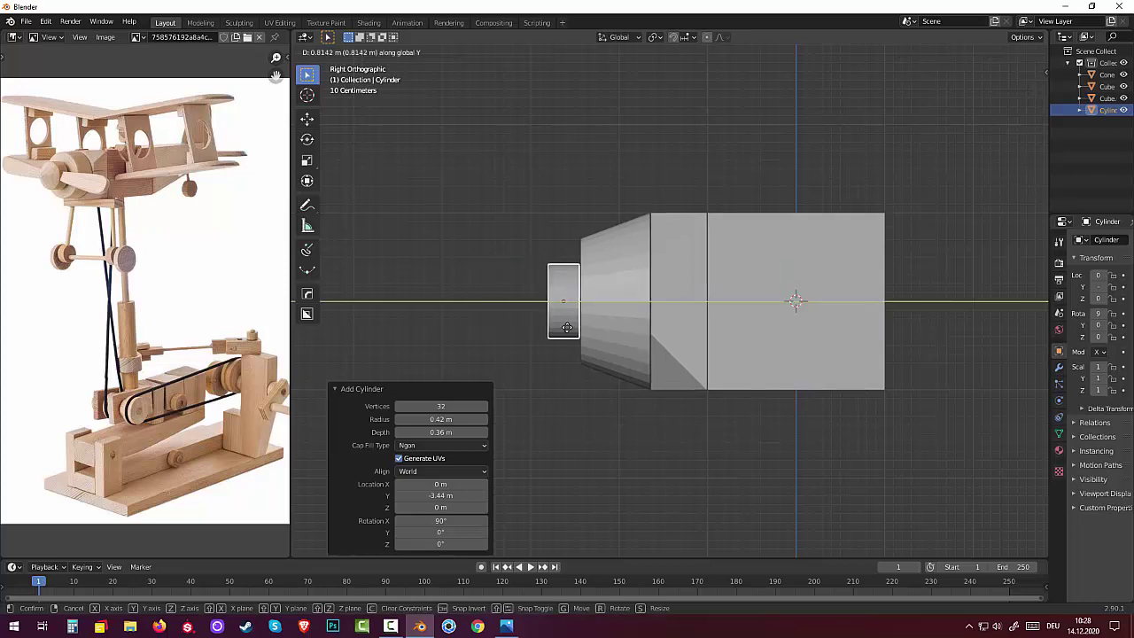
{"action": "left_click", "coordinate": [566, 327]}
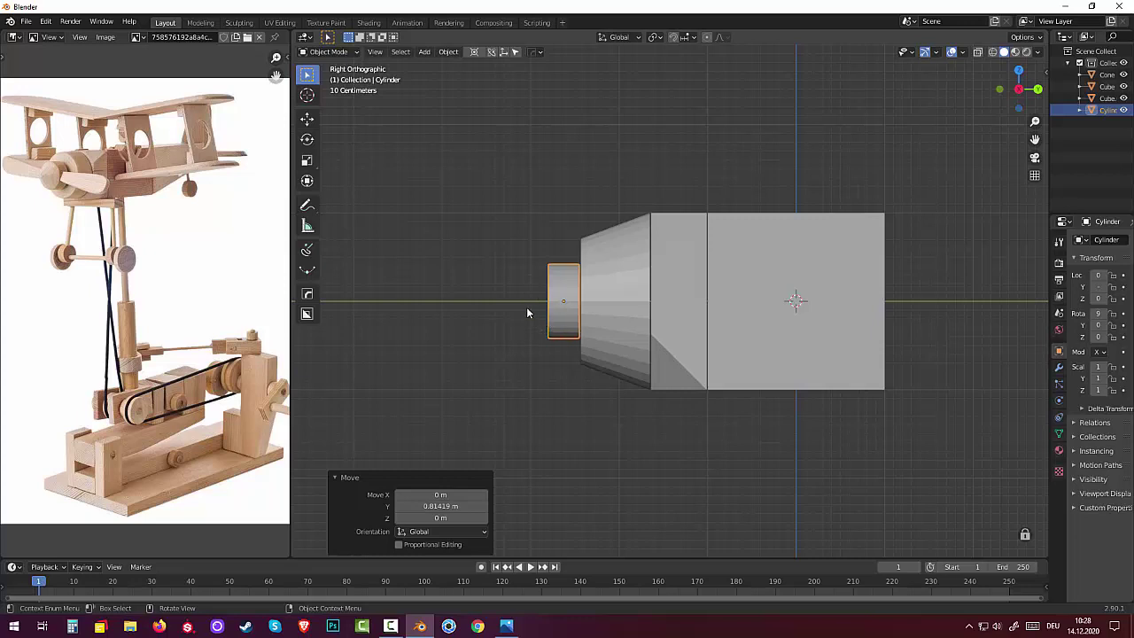
{"action": "mouse_move", "coordinate": [627, 425]}
{"action": "middle_mouse_down"}
{"action": "mouse_move", "coordinate": [694, 446]}
{"action": "mouse_move", "coordinate": [670, 423]}
{"action": "middle_mouse_up"}
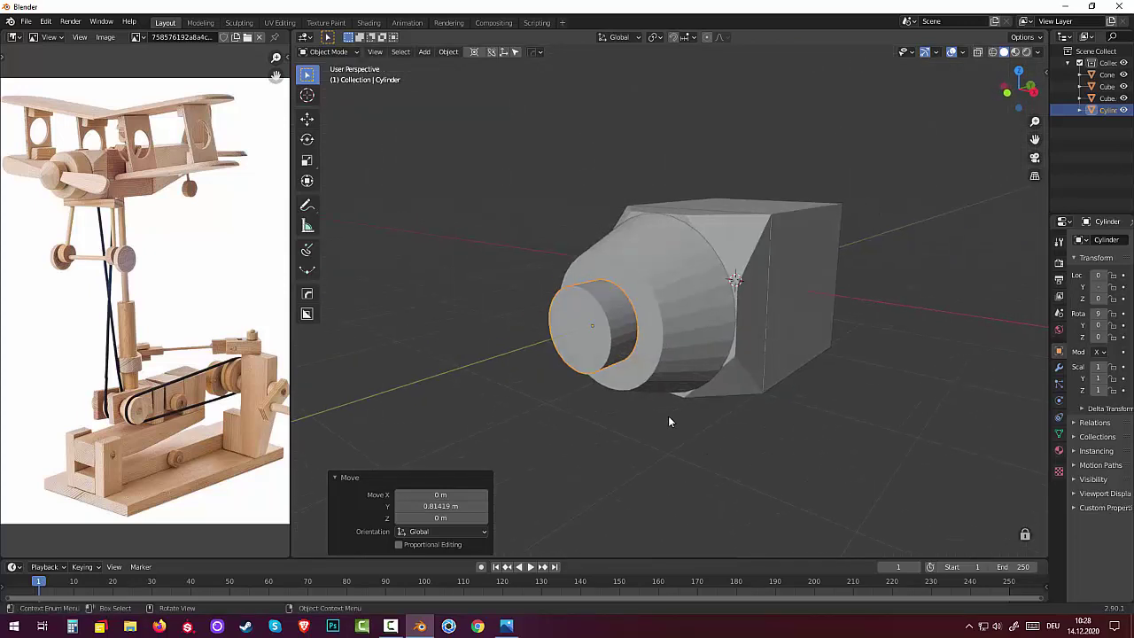
Step: Select the small cylinder and enter Edit Mode with face selection
{"action": "left_click", "coordinate": [577, 328]}
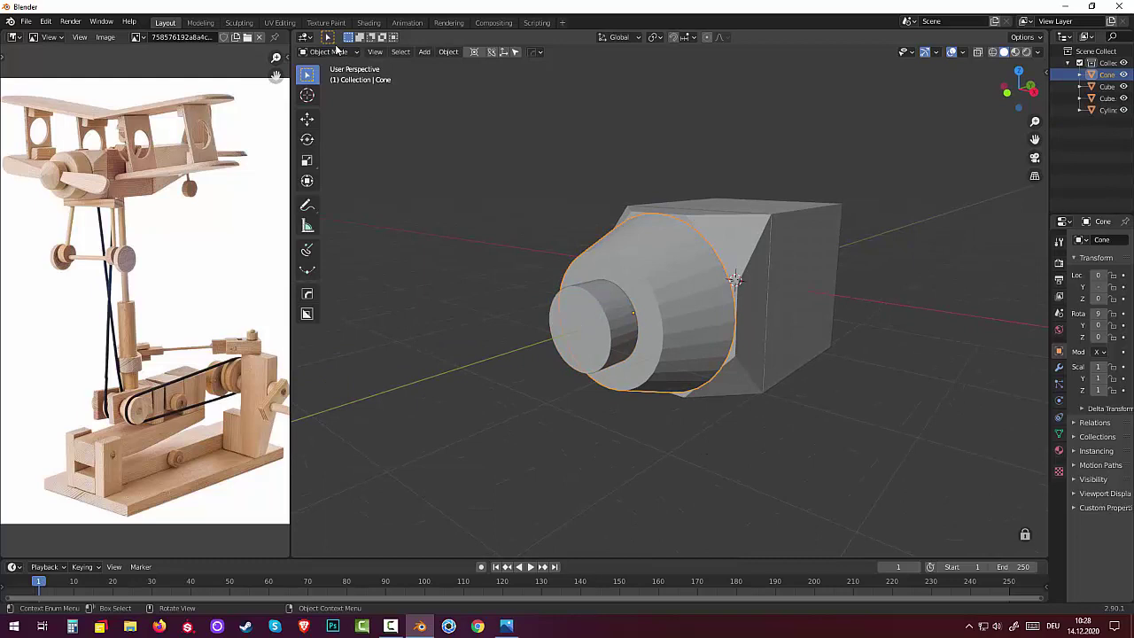
{"action": "left_click", "coordinate": [400, 51]}
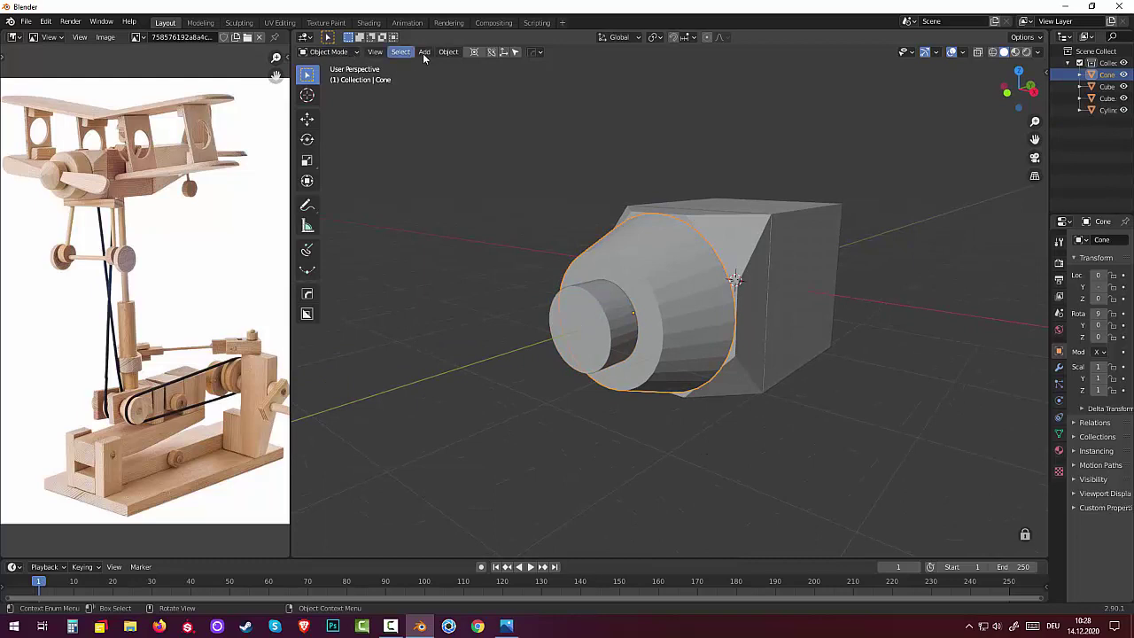
{"action": "left_click", "coordinate": [596, 326]}
{"action": "left_click", "coordinate": [327, 51]}
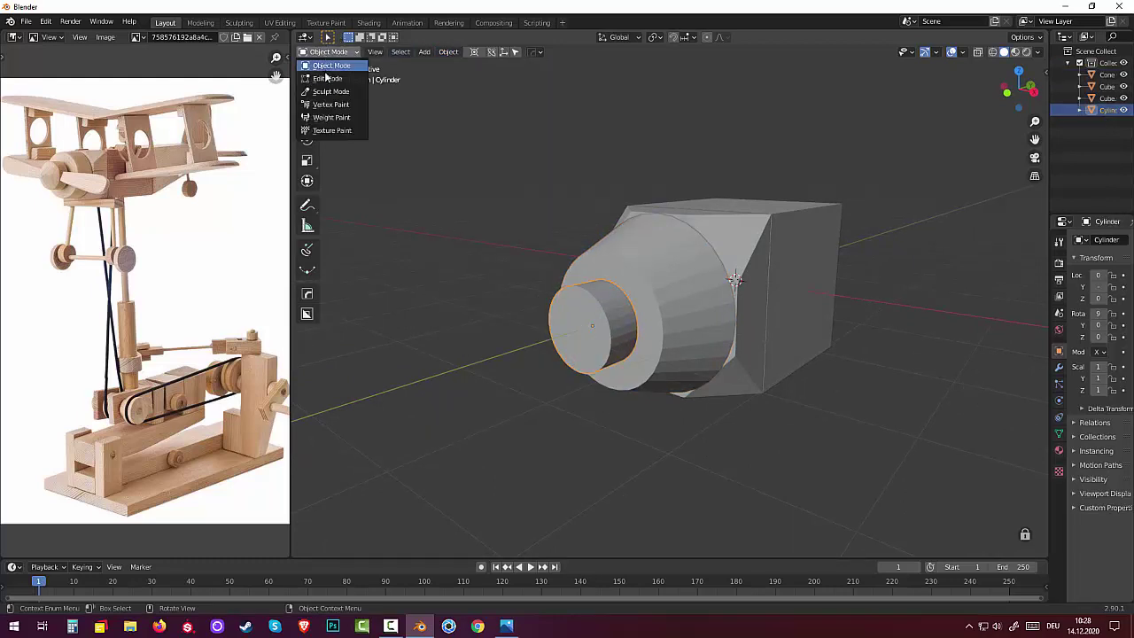
{"action": "left_click", "coordinate": [326, 75]}
{"action": "left_click", "coordinate": [578, 327]}
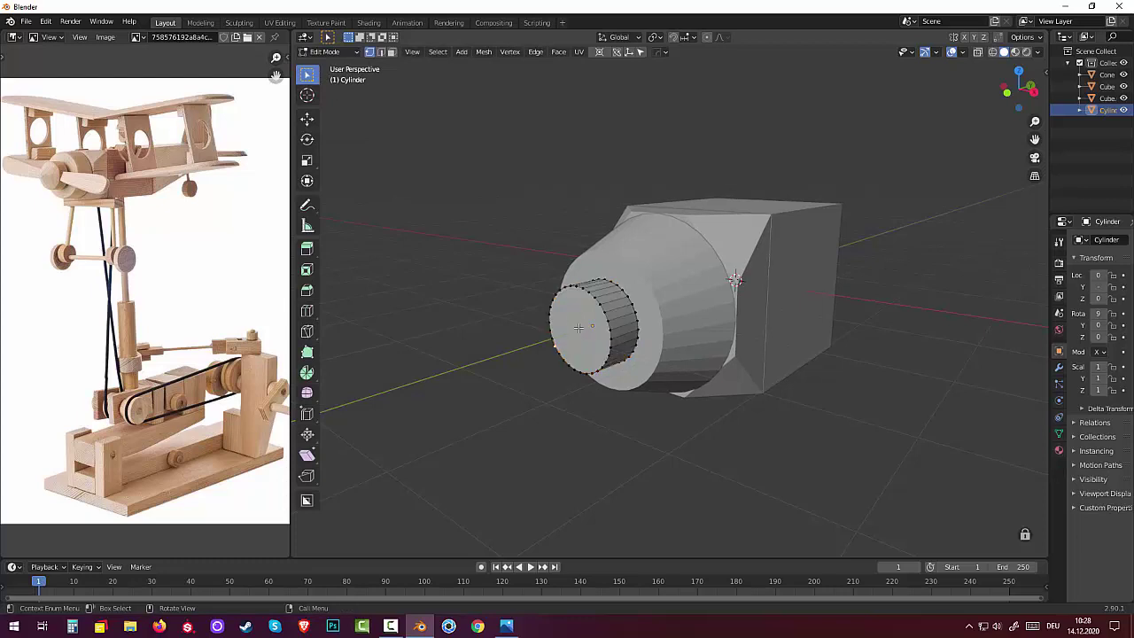
{"action": "left_click", "coordinate": [393, 52]}
Step: Extrude the cylinder's front face 0.245 m and merge its end ring At Center
{"action": "middle_click_drag", "start_coordinate": [577, 325], "coordinate": [560, 322]}
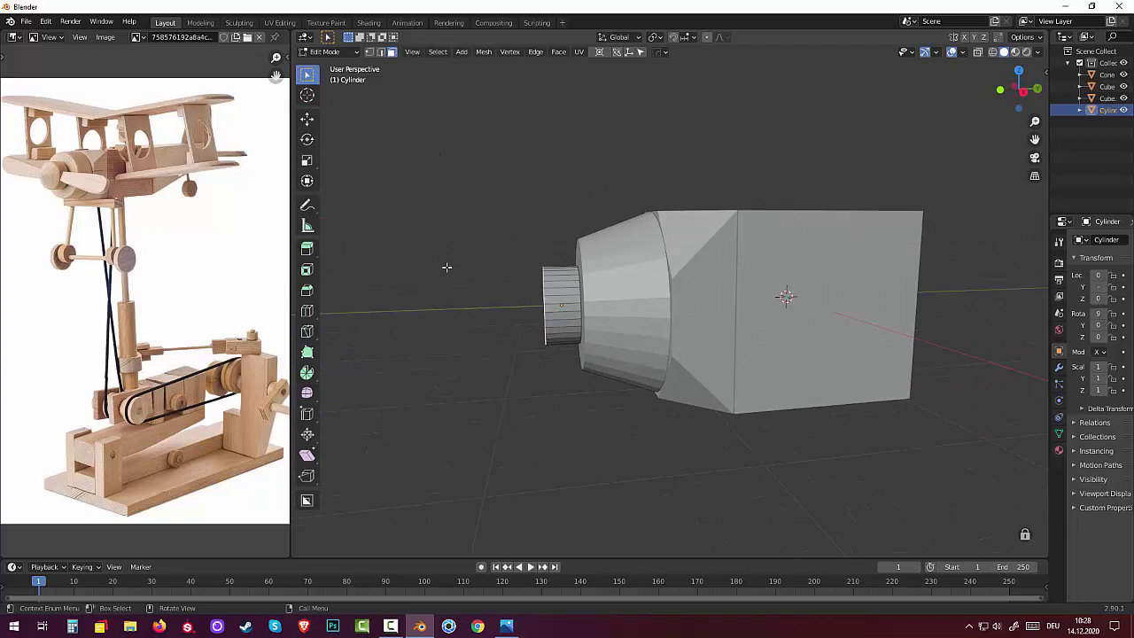
{"action": "key", "text": "e"}
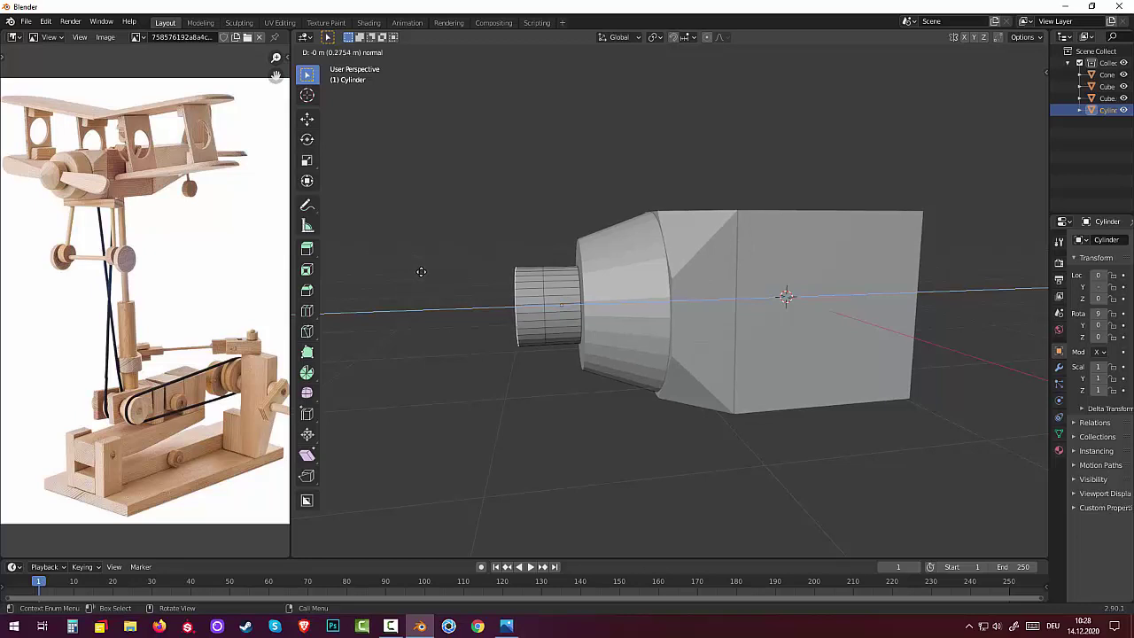
{"action": "left_click", "coordinate": [422, 271]}
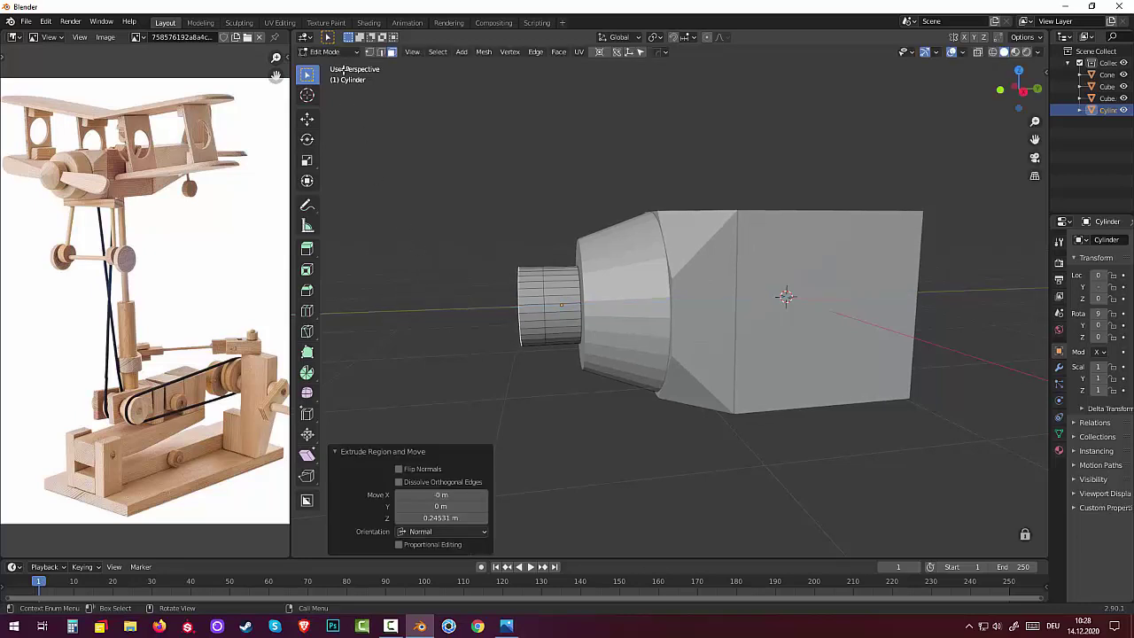
{"action": "left_click", "coordinate": [369, 52]}
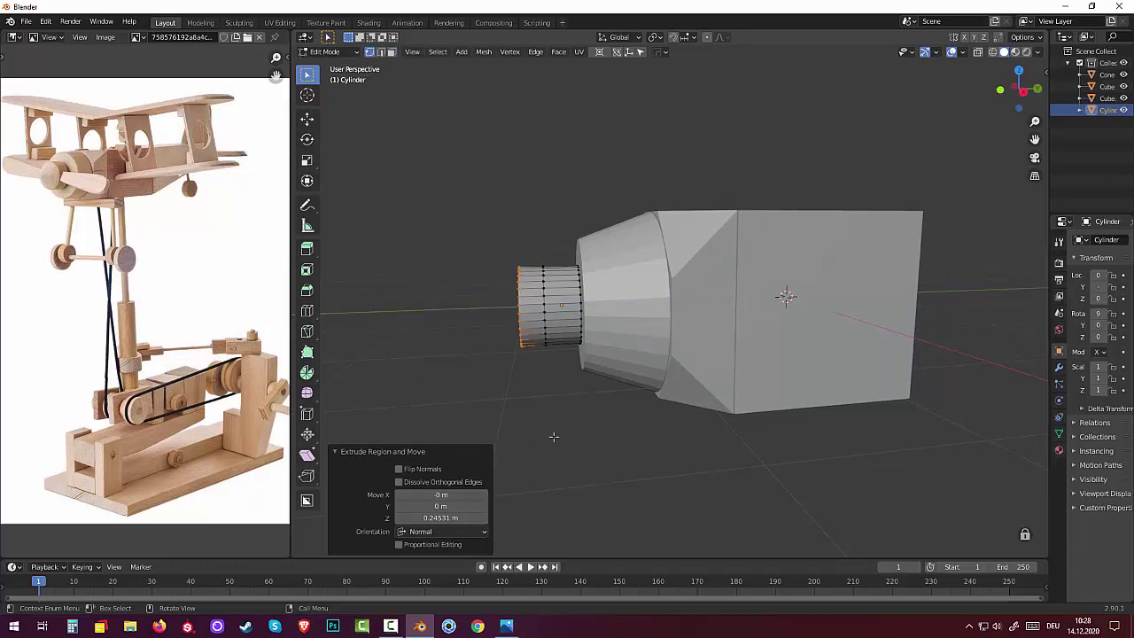
{"action": "key", "text": "m"}
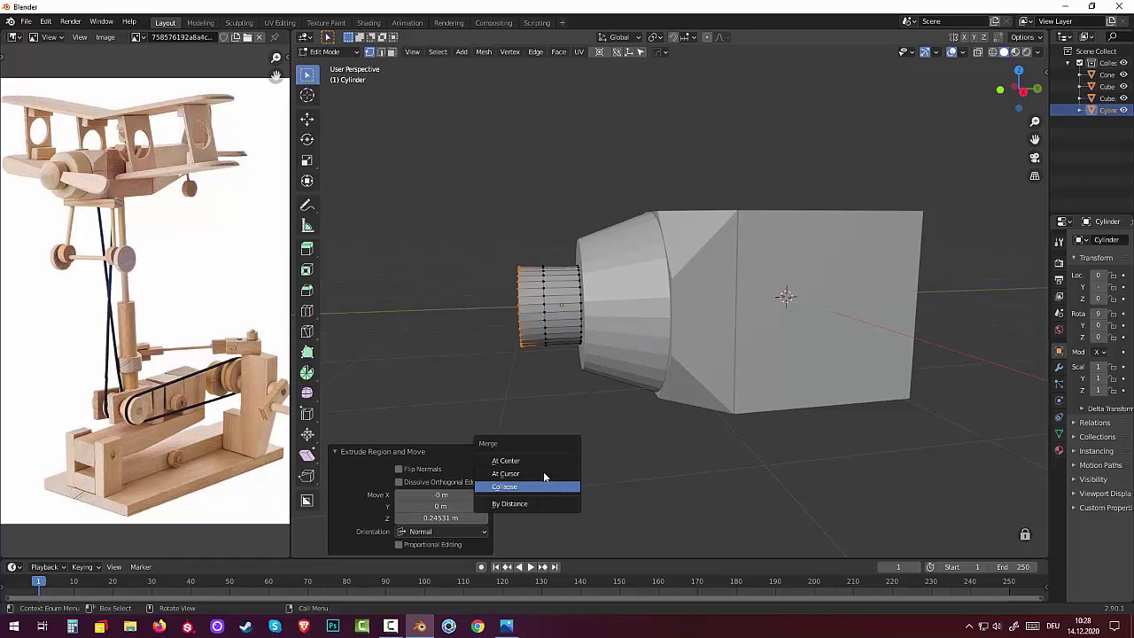
{"action": "left_click", "coordinate": [538, 461]}
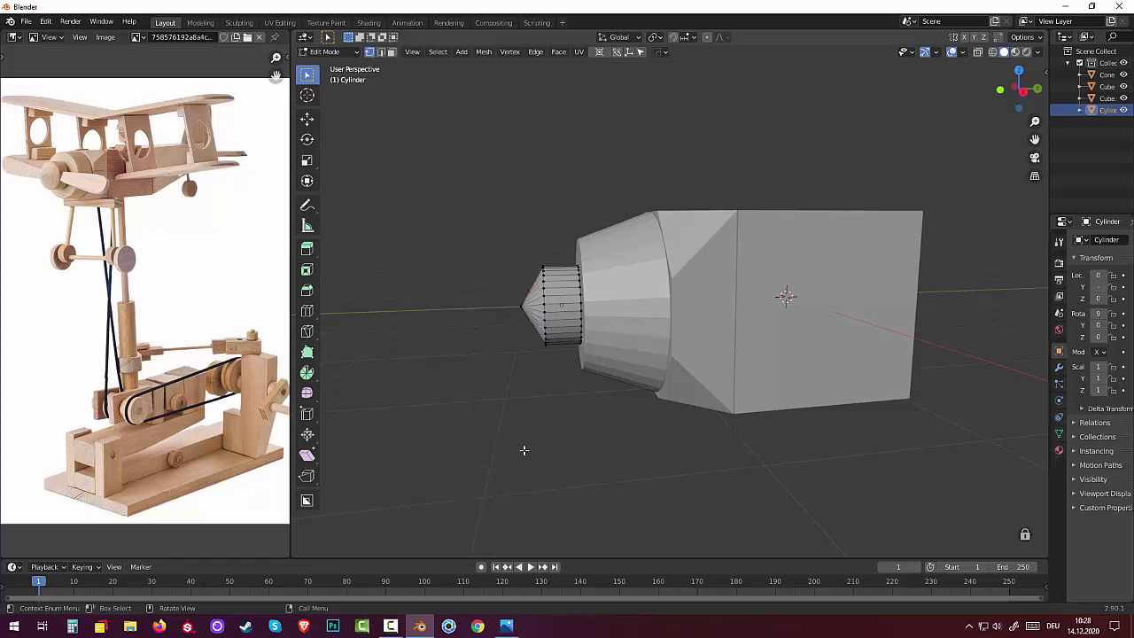
{"action": "left_click", "coordinate": [524, 451]}
{"action": "mouse_move", "coordinate": [549, 430]}
{"action": "middle_mouse_down"}
{"action": "mouse_move", "coordinate": [631, 434]}
{"action": "mouse_move", "coordinate": [650, 449]}
{"action": "mouse_move", "coordinate": [521, 413]}
{"action": "middle_mouse_up"}
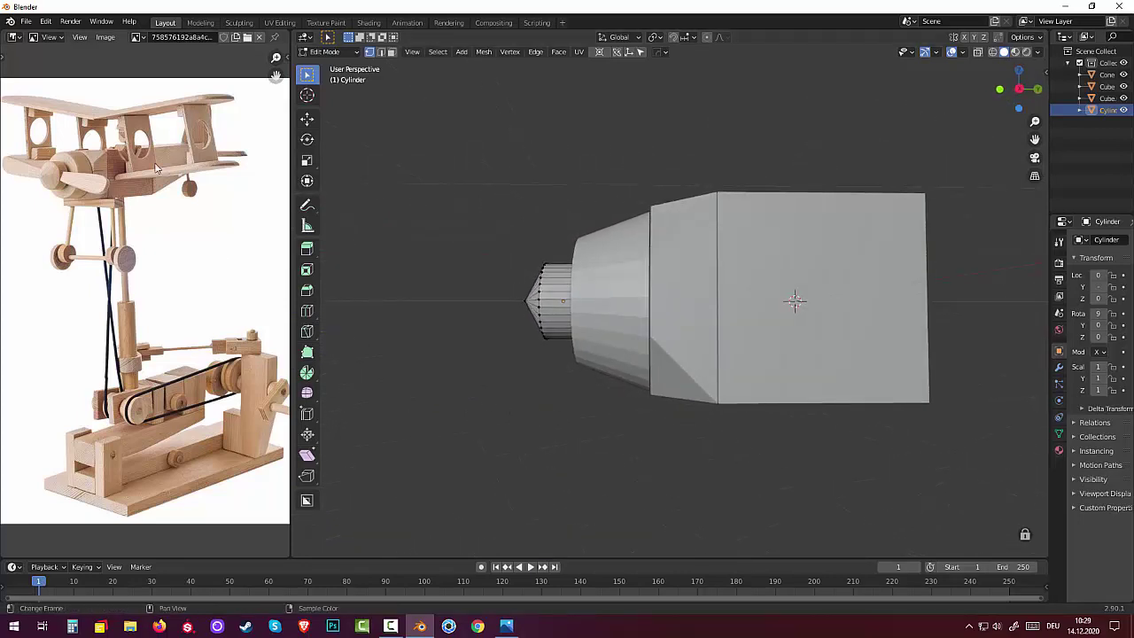
Step: Leave Edit Mode and return to Object Mode
{"action": "scroll", "coordinate": [213, 231], "scroll_direction": "down", "scroll_amount": 2}
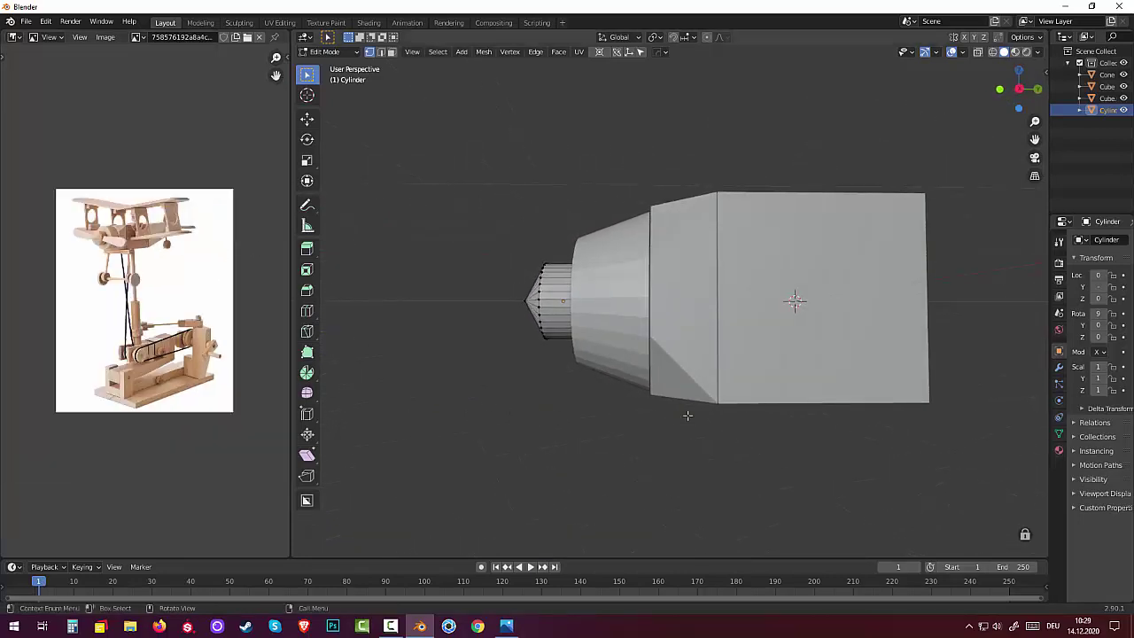
{"action": "scroll", "coordinate": [150, 262], "scroll_direction": "up", "scroll_amount": 3}
{"action": "scroll", "coordinate": [150, 262], "scroll_direction": "up", "scroll_amount": 1}
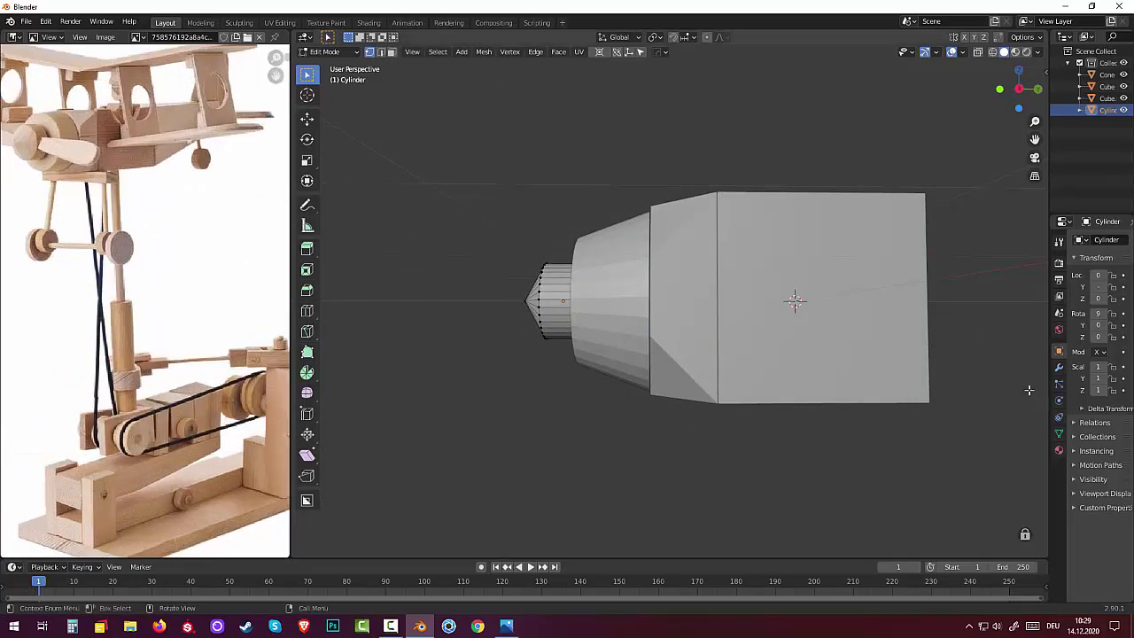
{"action": "scroll", "coordinate": [356, 259], "scroll_direction": "down", "scroll_amount": 3}
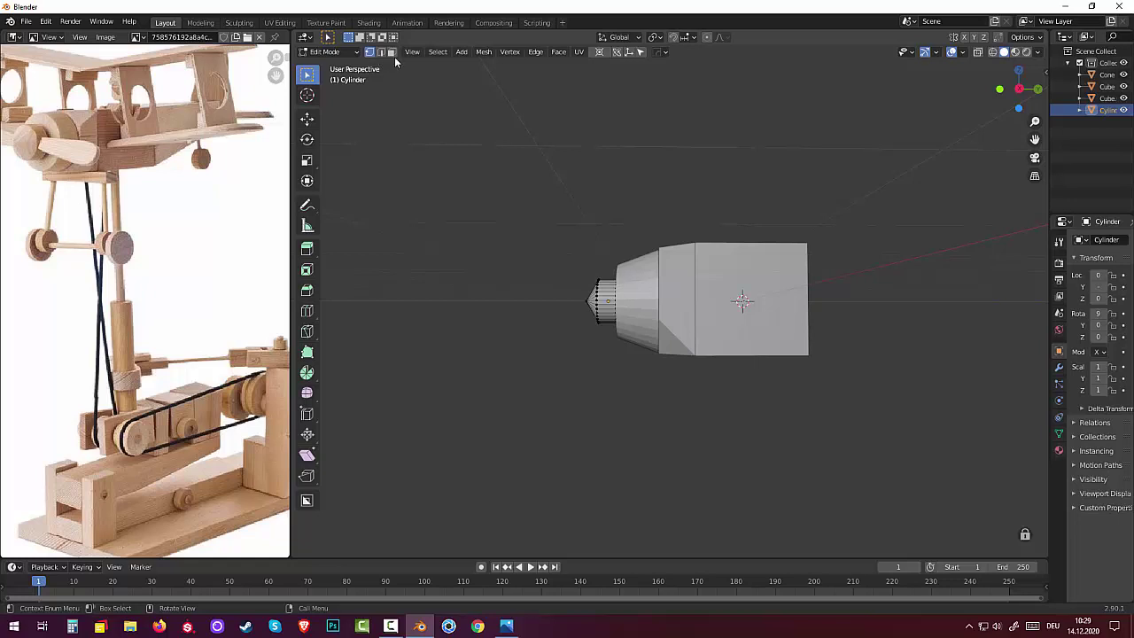
{"action": "left_click", "coordinate": [391, 54]}
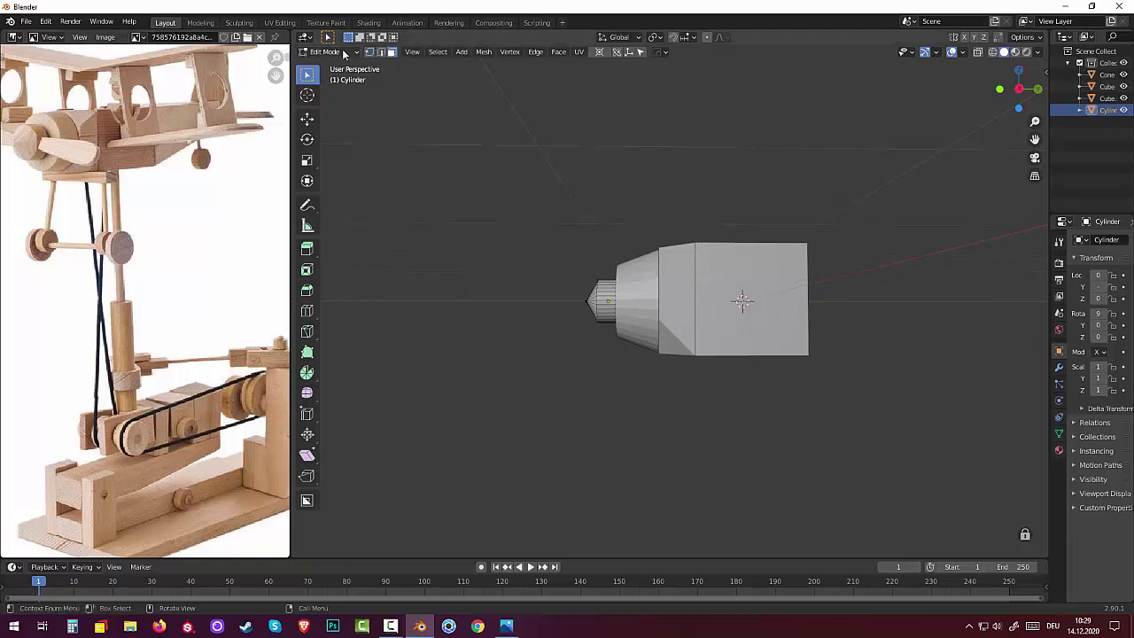
{"action": "left_click", "coordinate": [324, 51]}
{"action": "scroll", "coordinate": [768, 453], "scroll_direction": "down", "scroll_amount": 2}
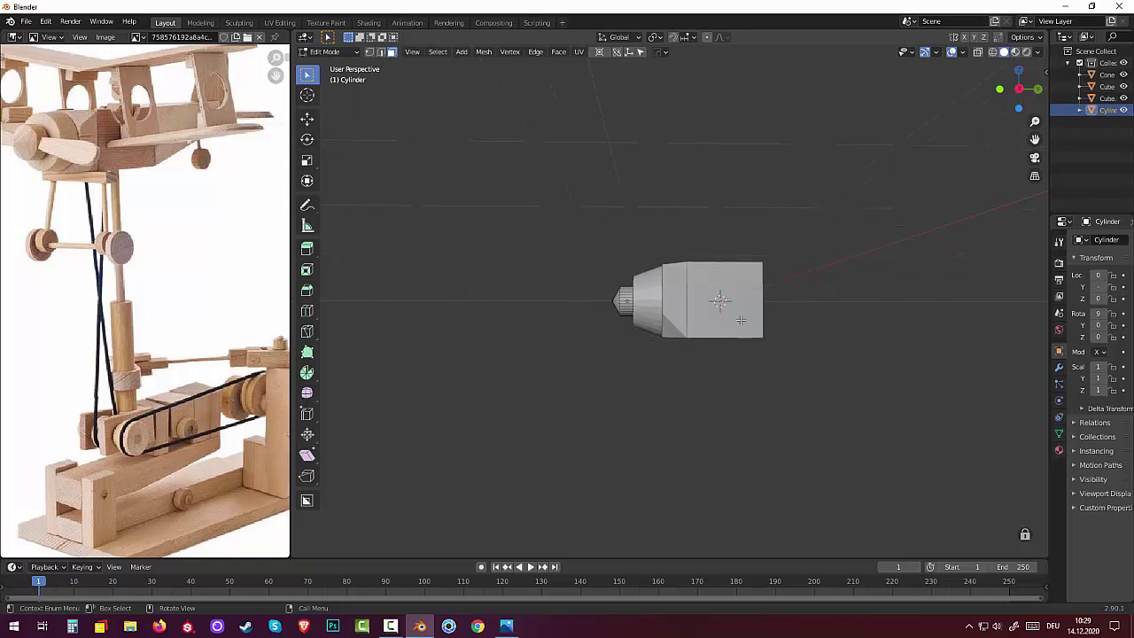
{"action": "left_click", "coordinate": [327, 52]}
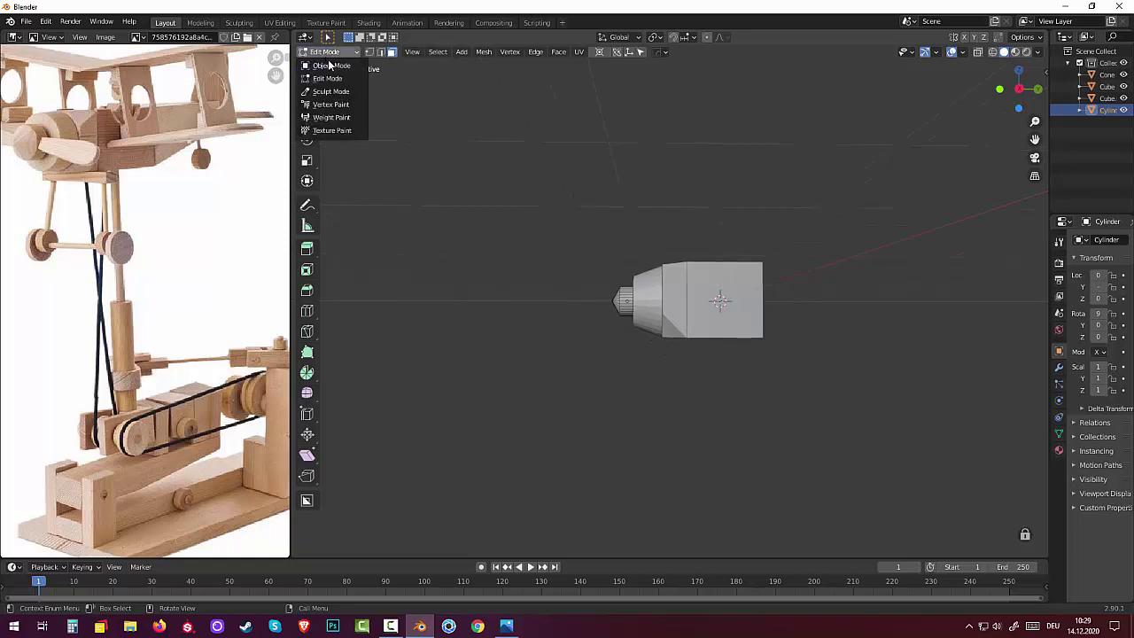
{"action": "left_click", "coordinate": [330, 65]}
Step: Duplicate the fuselage cube about 2.04 m along Y as Cube.002
{"action": "left_click", "coordinate": [740, 319]}
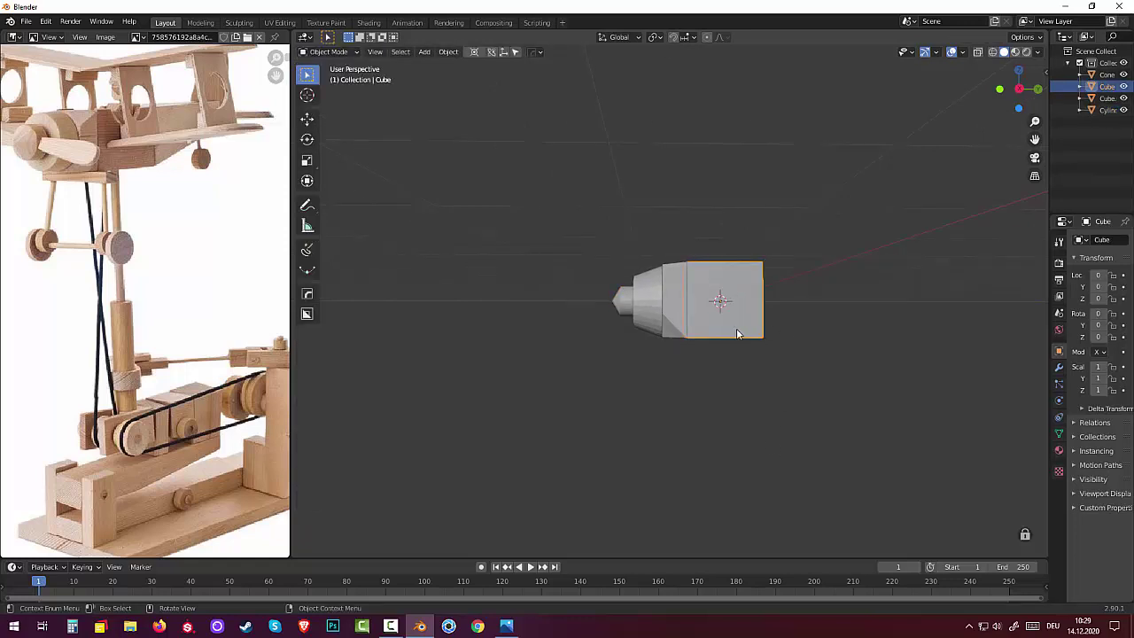
{"action": "key", "text": "KP_3"}
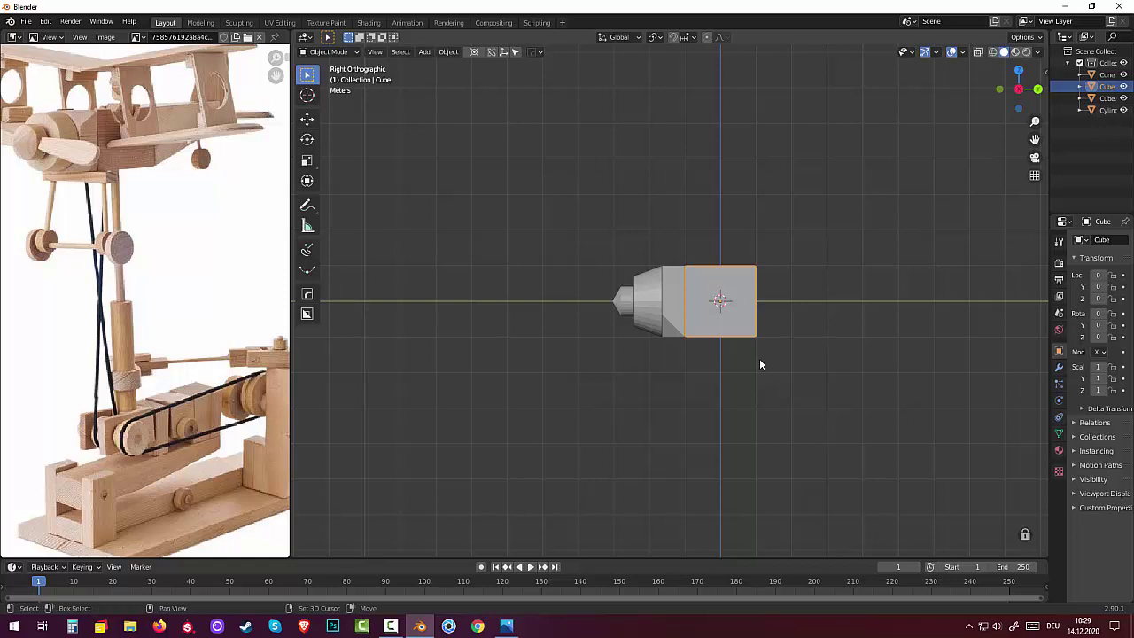
{"action": "key", "text": "shift+d"}
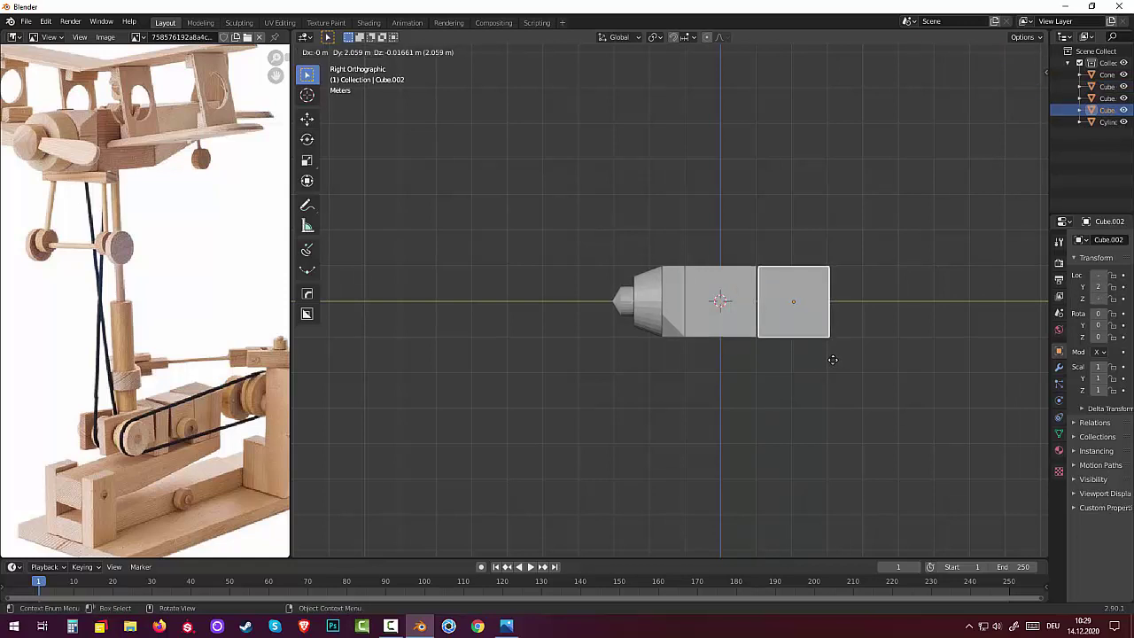
{"action": "key", "text": "y"}
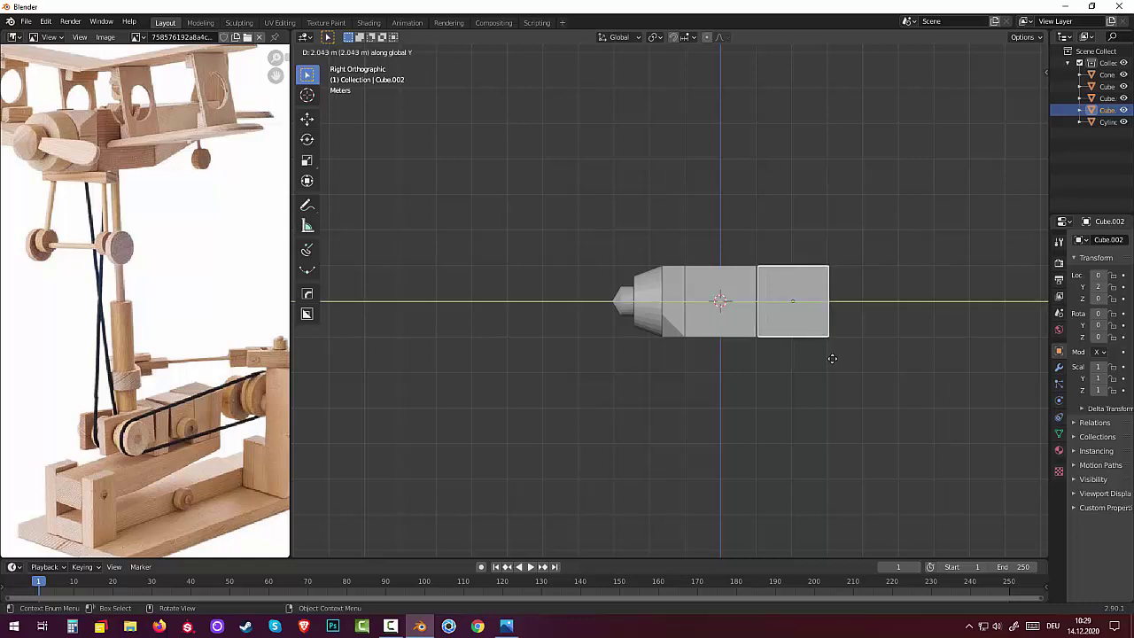
{"action": "left_click", "coordinate": [832, 358]}
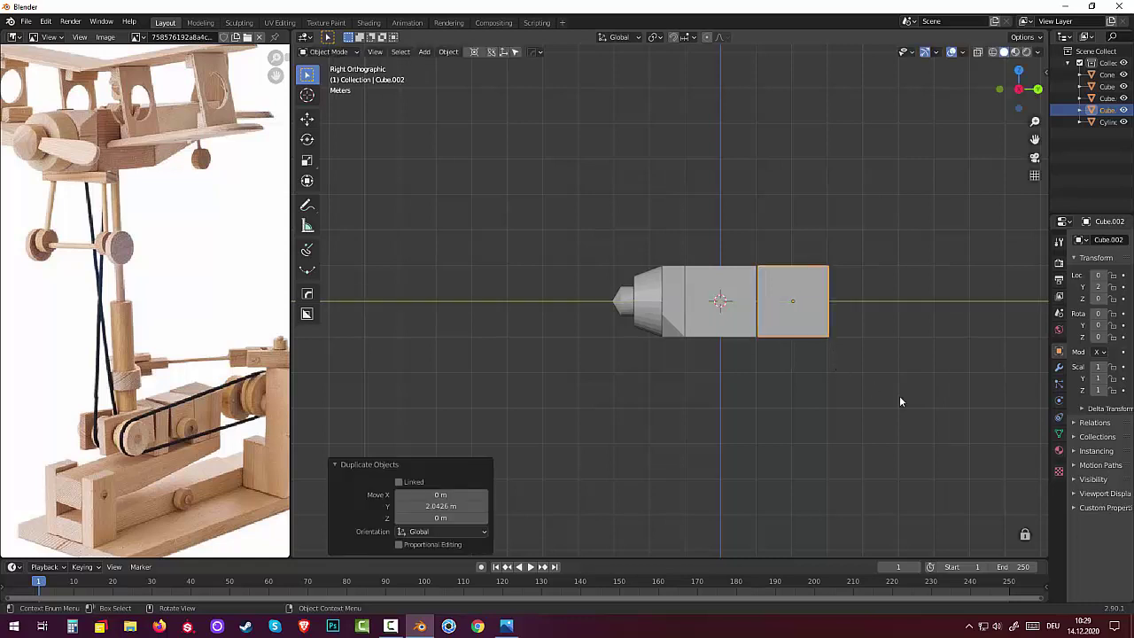
{"action": "mouse_move", "coordinate": [898, 398]}
{"action": "middle_mouse_down"}
{"action": "mouse_move", "coordinate": [889, 411]}
{"action": "mouse_move", "coordinate": [834, 412]}
{"action": "middle_mouse_up"}
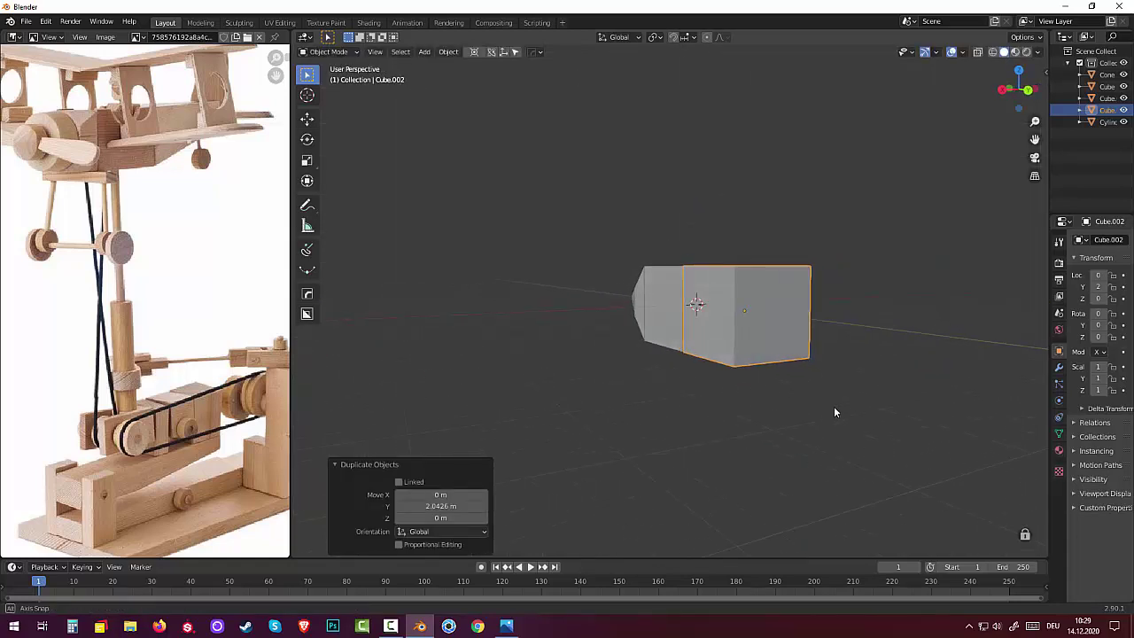
Step: In Edit Mode, move Cube.002's end face 2.3266 m along Y
{"action": "left_click", "coordinate": [329, 54]}
{"action": "left_click", "coordinate": [329, 79]}
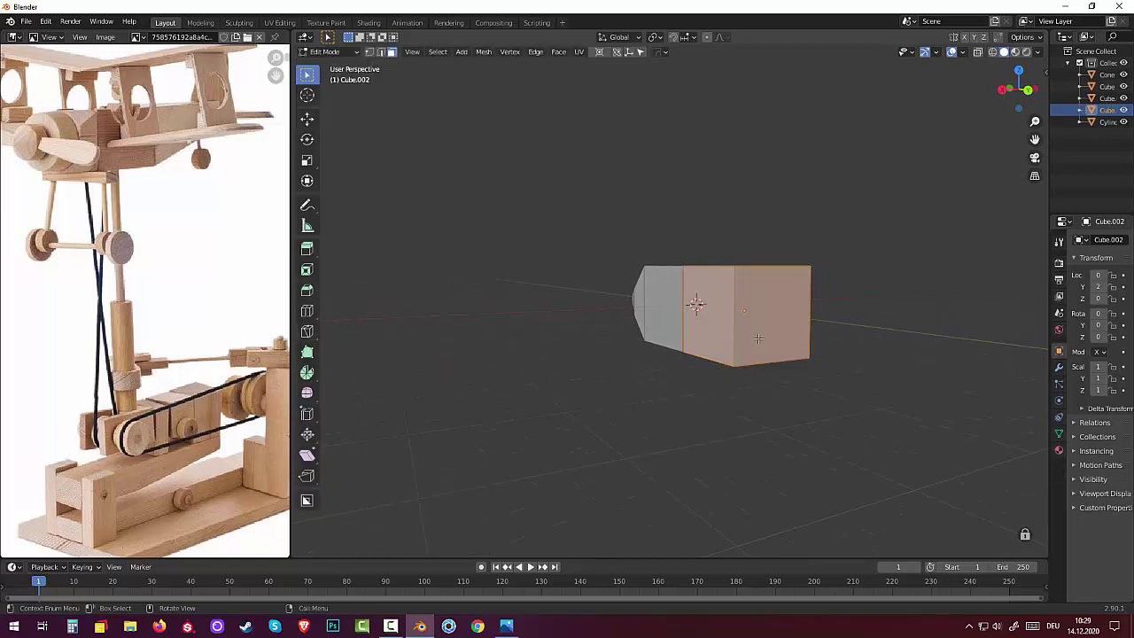
{"action": "mouse_move", "coordinate": [783, 334]}
{"action": "middle_mouse_down"}
{"action": "mouse_move", "coordinate": [886, 319]}
{"action": "mouse_move", "coordinate": [870, 338]}
{"action": "middle_mouse_up"}
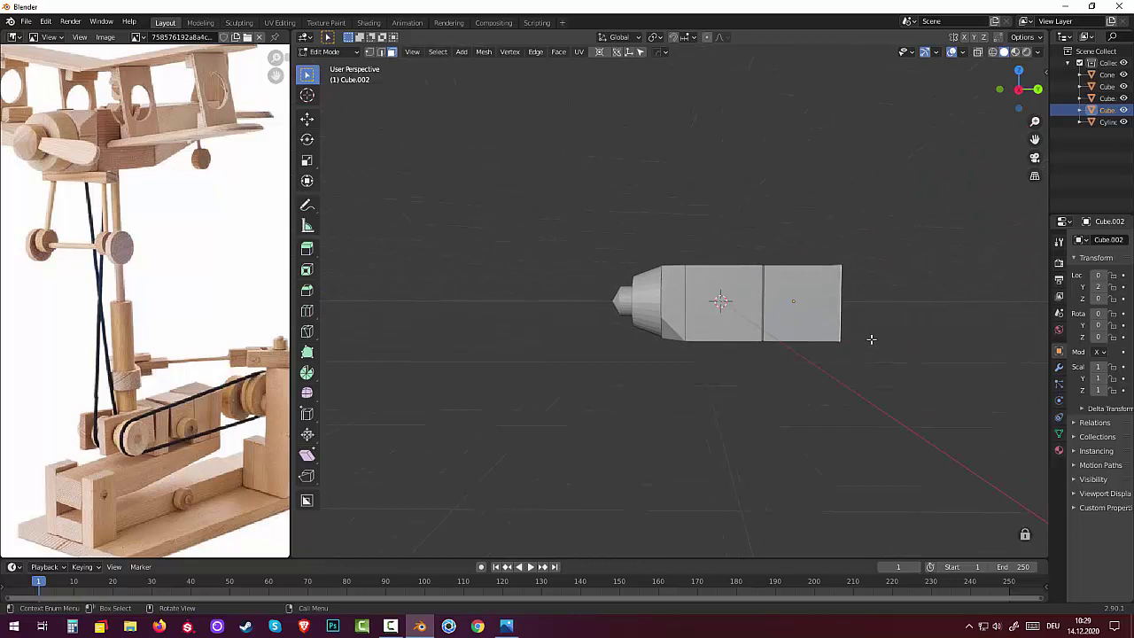
{"action": "scroll", "coordinate": [873, 337], "scroll_direction": "down", "scroll_amount": 1}
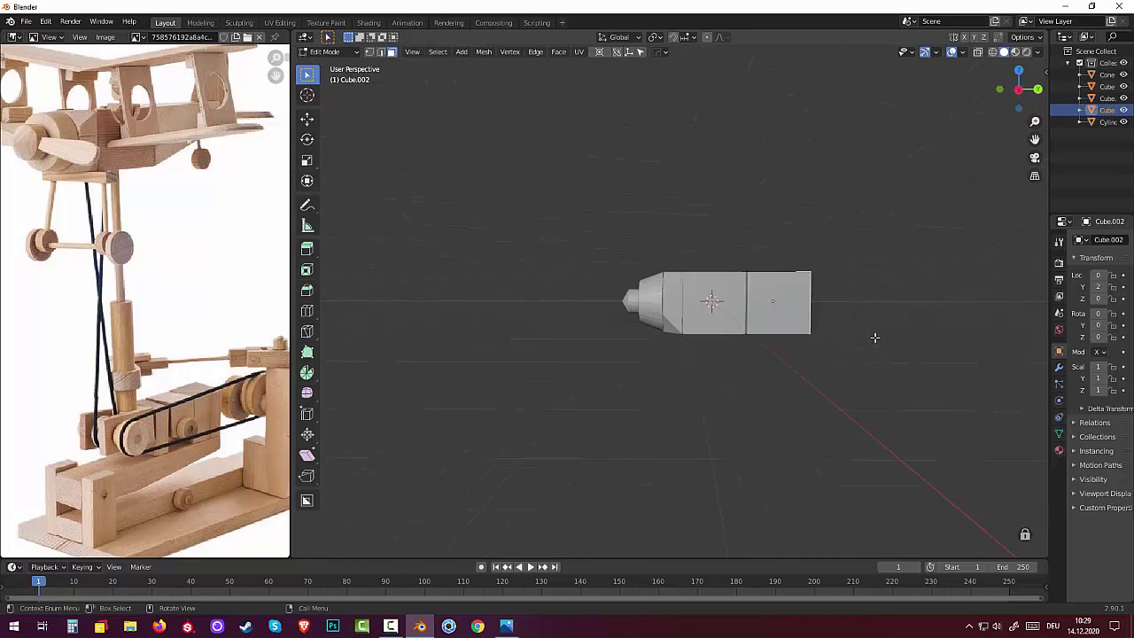
{"action": "scroll", "coordinate": [873, 337], "scroll_direction": "down", "scroll_amount": 1}
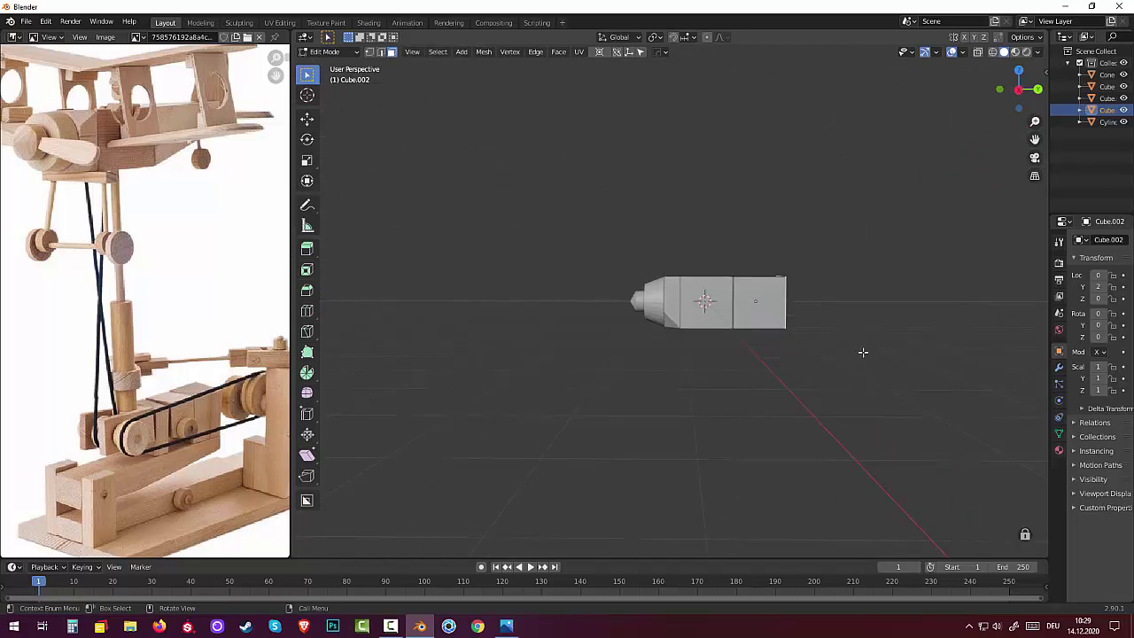
{"action": "key", "text": "g"}
{"action": "key", "text": "z"}
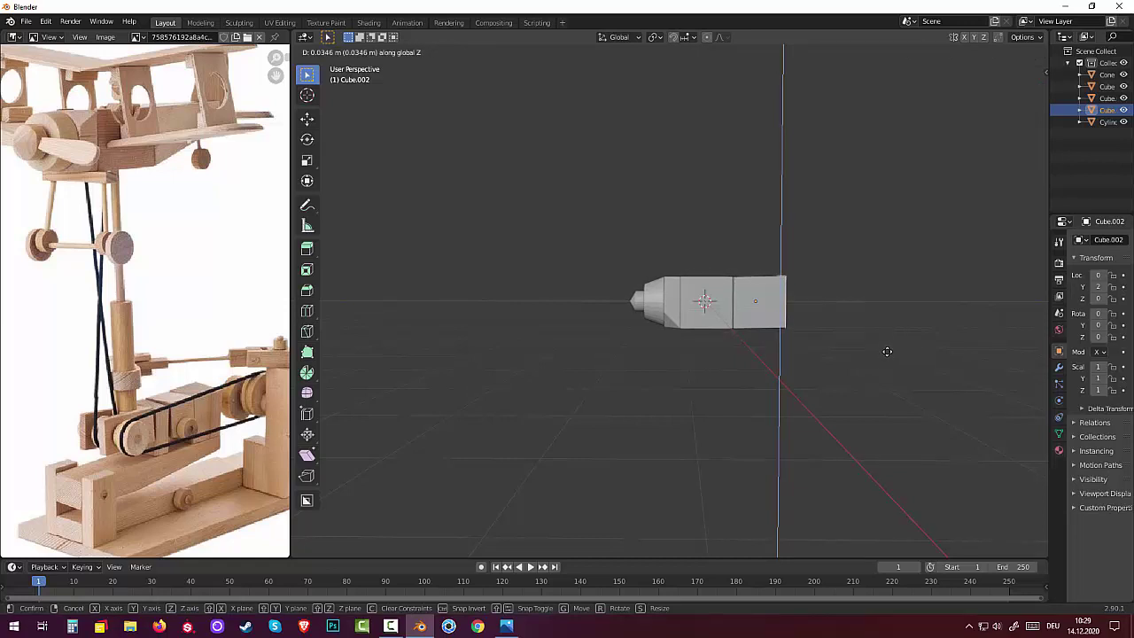
{"action": "key", "text": "y"}
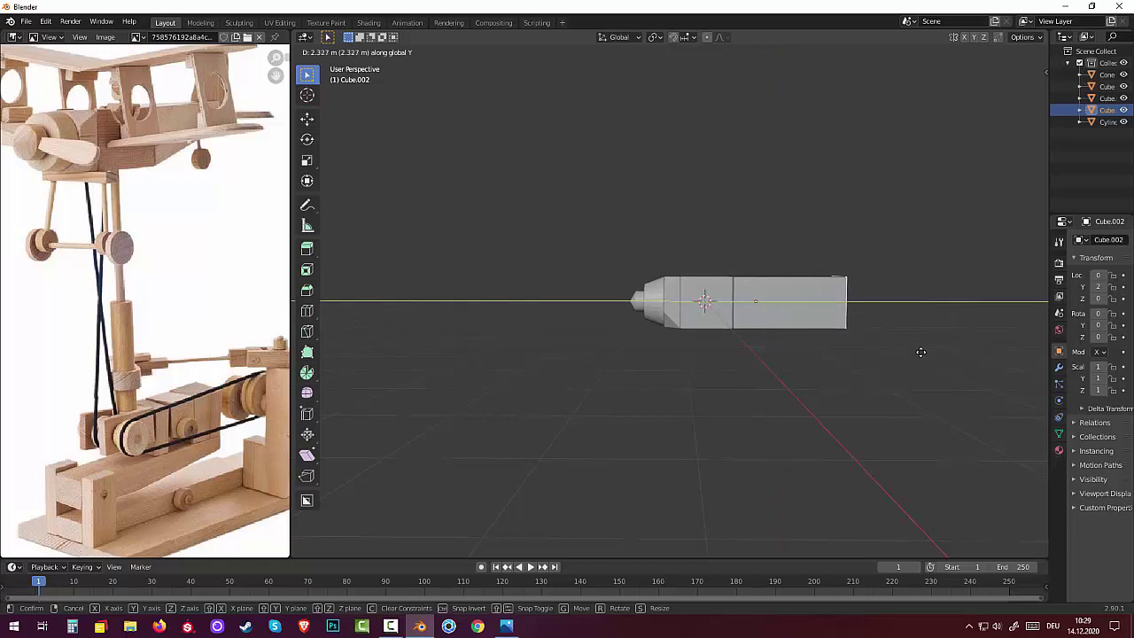
{"action": "left_click", "coordinate": [920, 352]}
Step: Reselect the long box's front face in face-select mode
{"action": "middle_click_drag", "start_coordinate": [920, 351], "coordinate": [822, 373]}
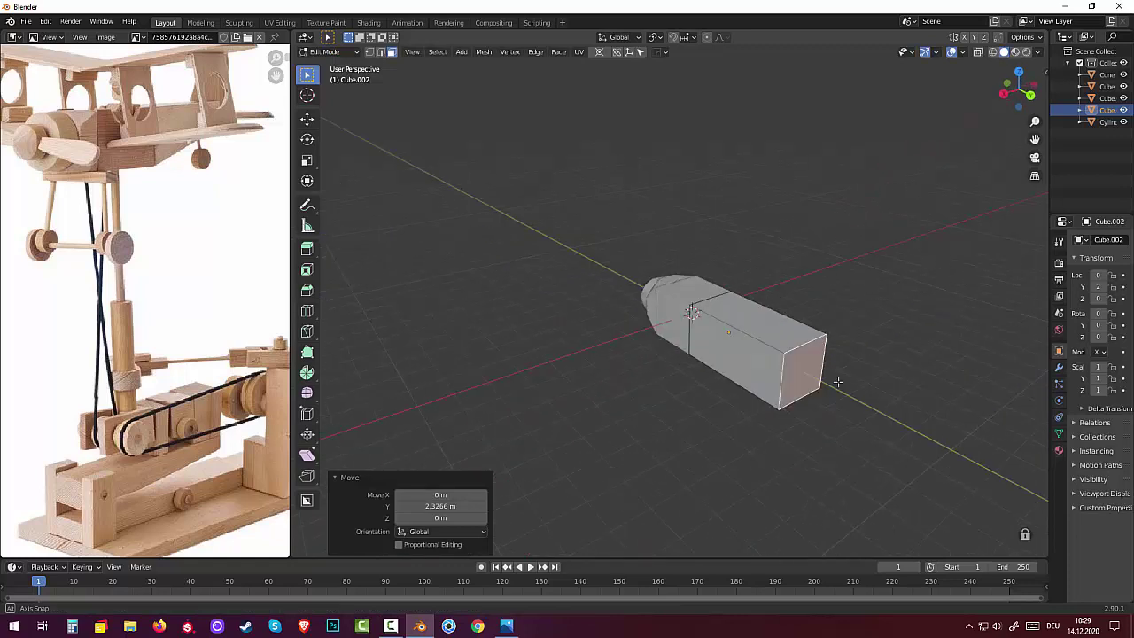
{"action": "left_click", "coordinate": [762, 397]}
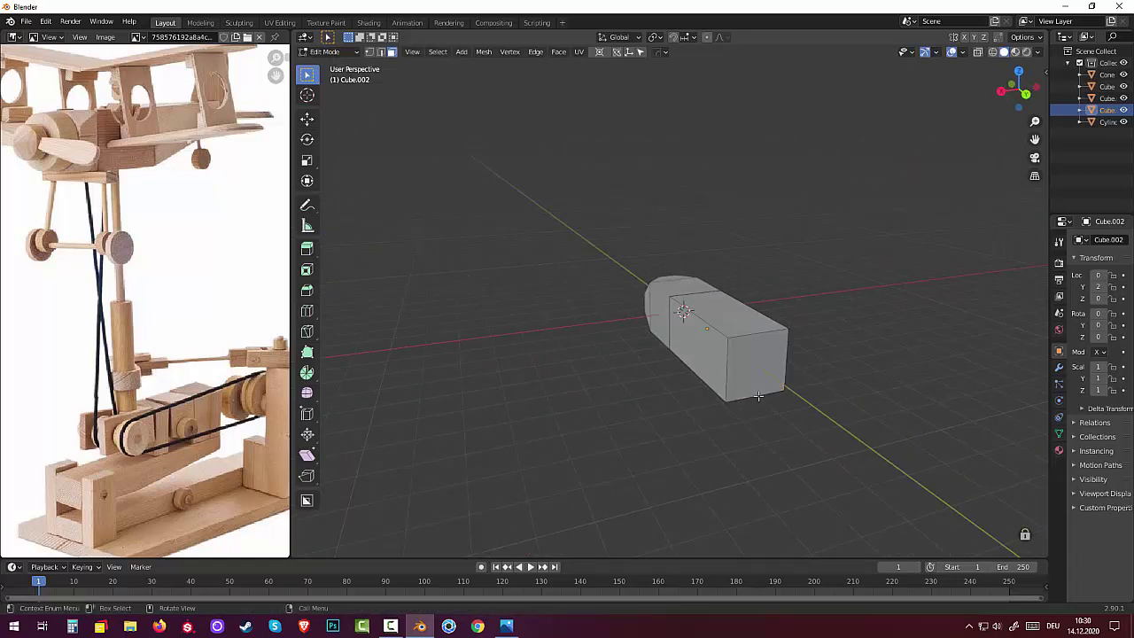
{"action": "left_click", "coordinate": [758, 395]}
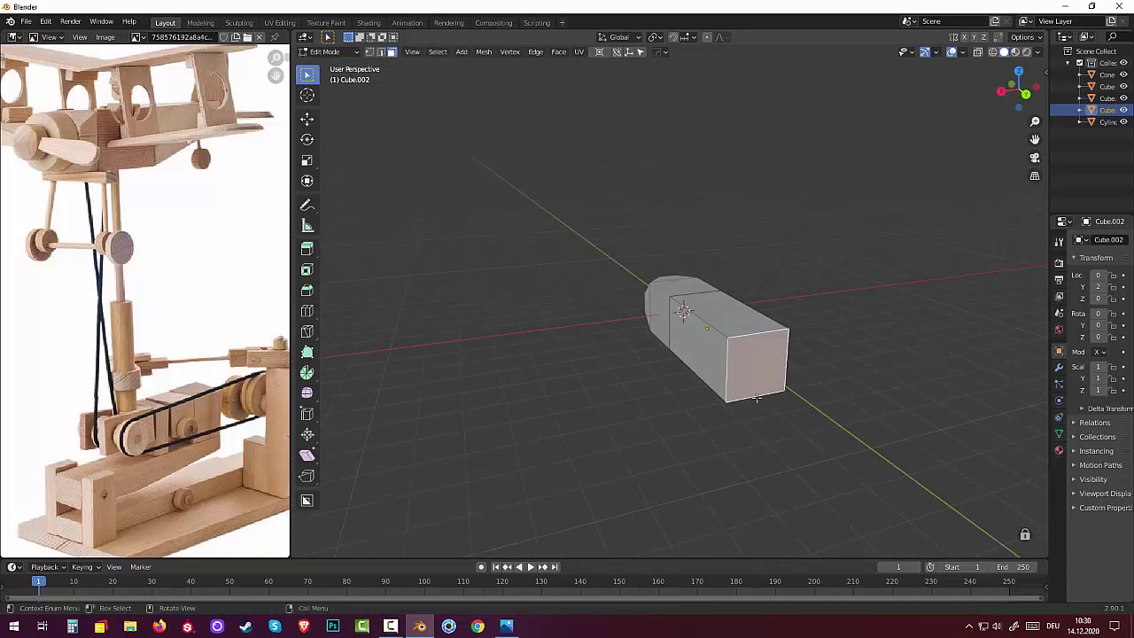
{"action": "left_click", "coordinate": [381, 52]}
{"action": "left_click", "coordinate": [756, 396]}
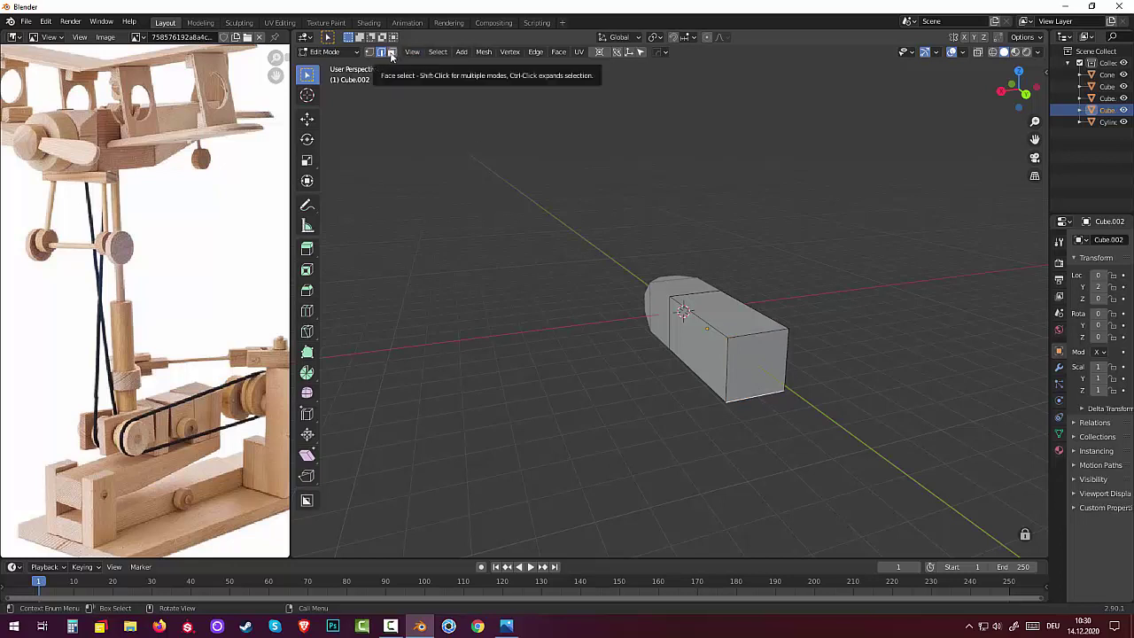
{"action": "left_click", "coordinate": [392, 52]}
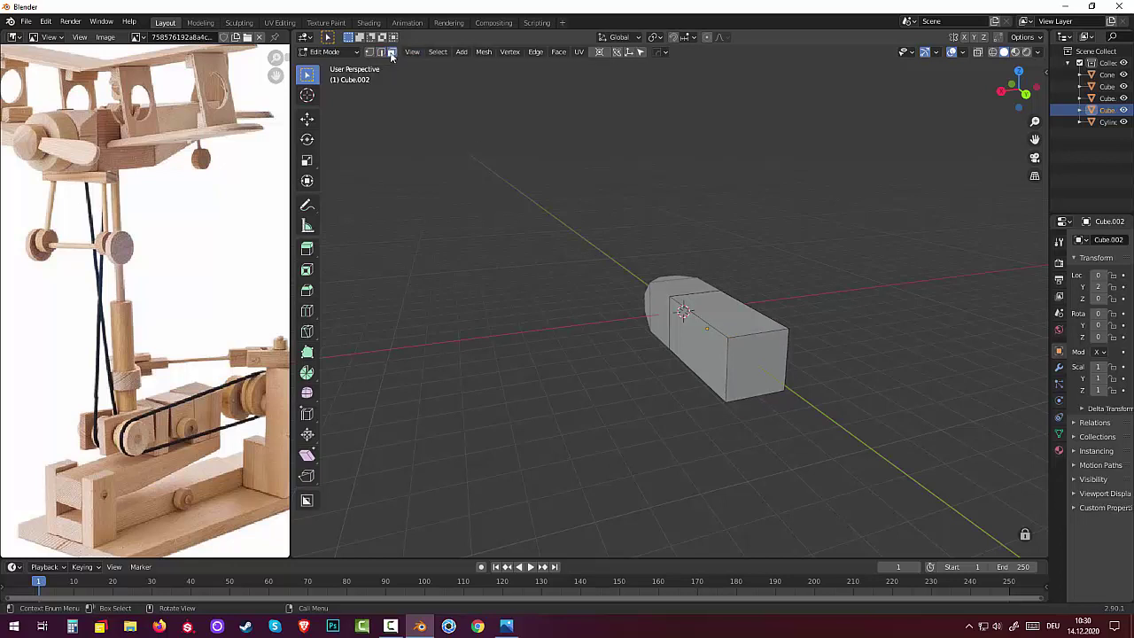
{"action": "left_click", "coordinate": [757, 362]}
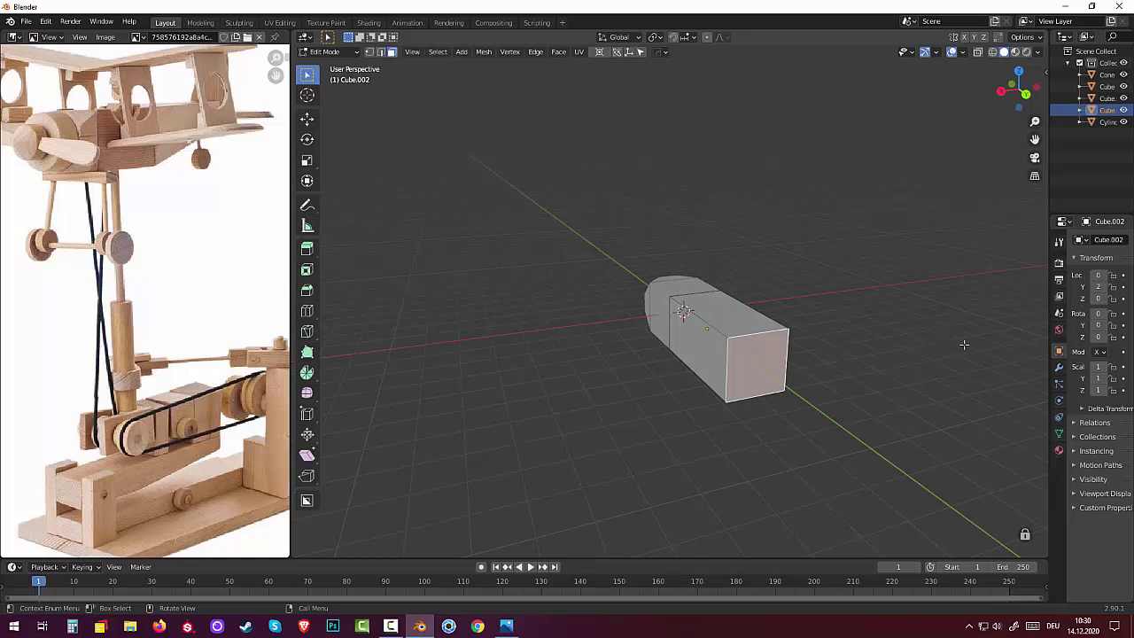
Step: Scale the tail's rear end face to 0.524 along X
{"action": "key", "text": "s"}
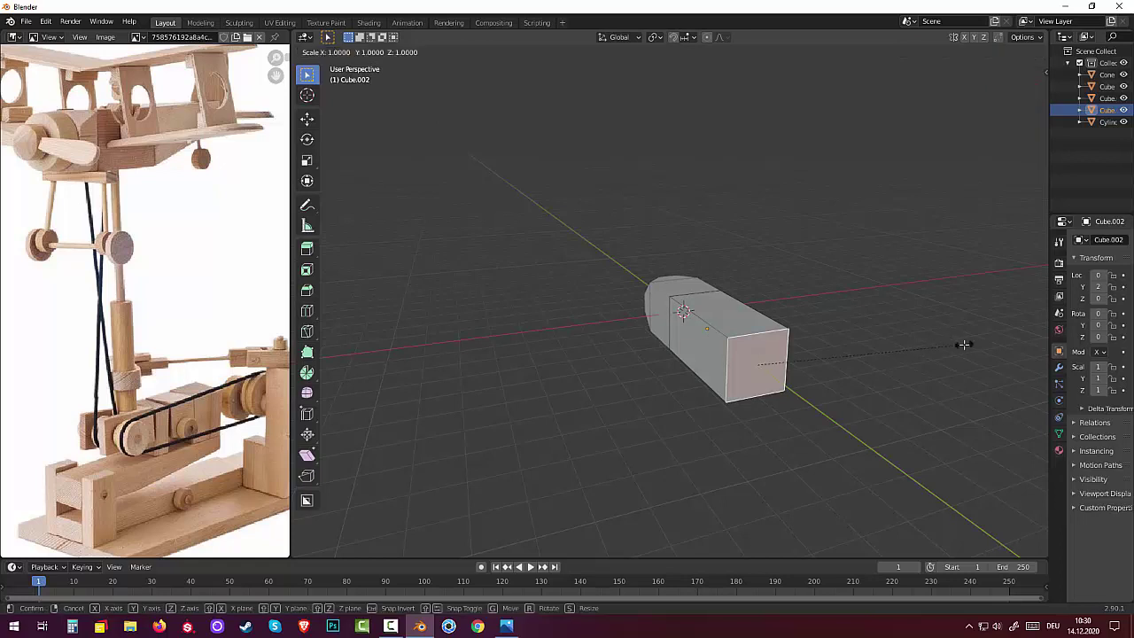
{"action": "key", "text": "x"}
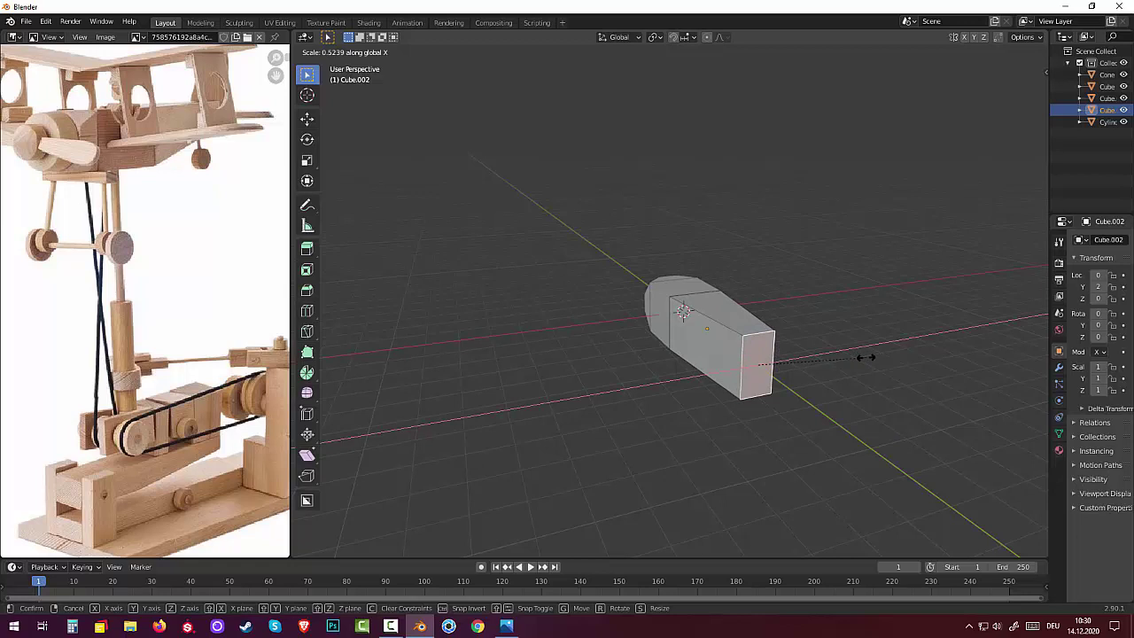
{"action": "left_click", "coordinate": [866, 357]}
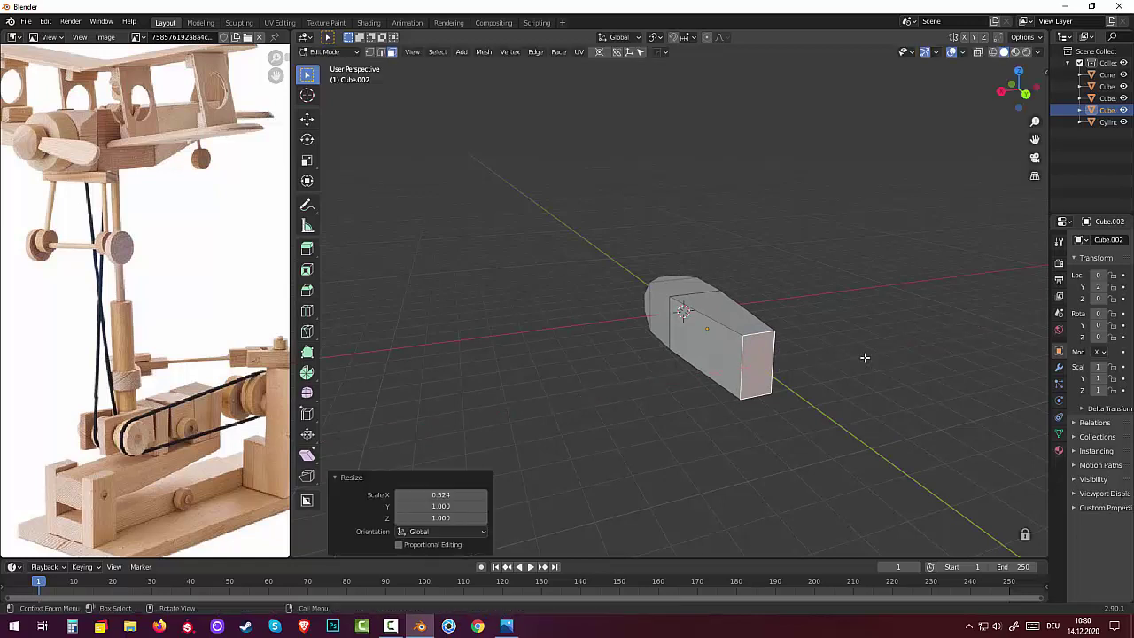
{"action": "middle_click_drag", "start_coordinate": [863, 357], "coordinate": [894, 332]}
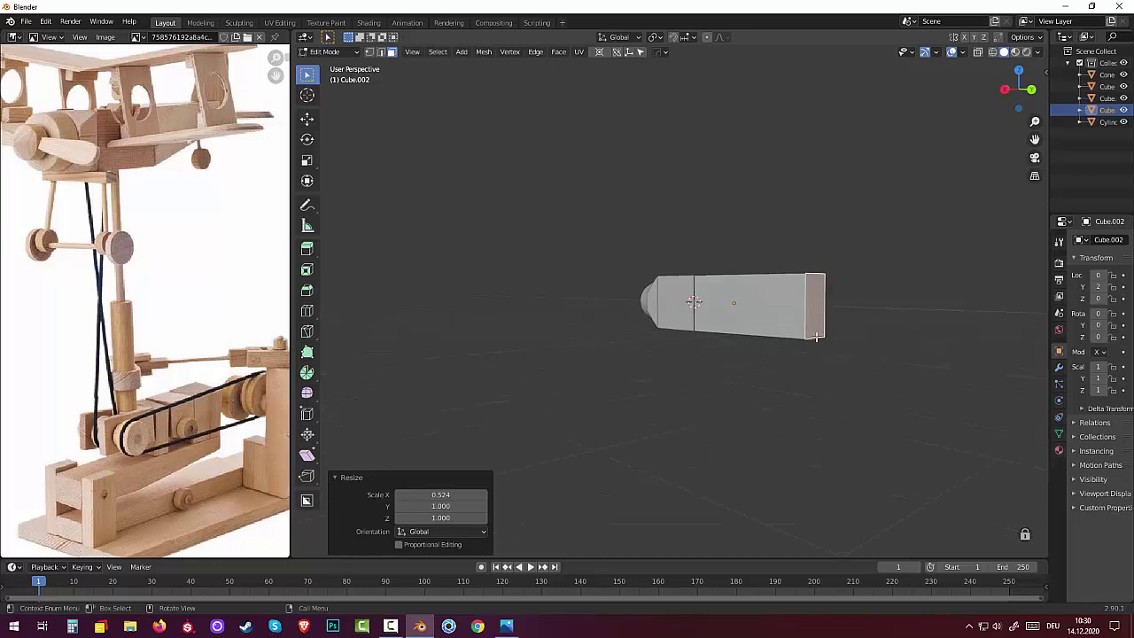
Step: Select the bottom edge of the tail's rear end in edge mode
{"action": "left_click", "coordinate": [819, 336]}
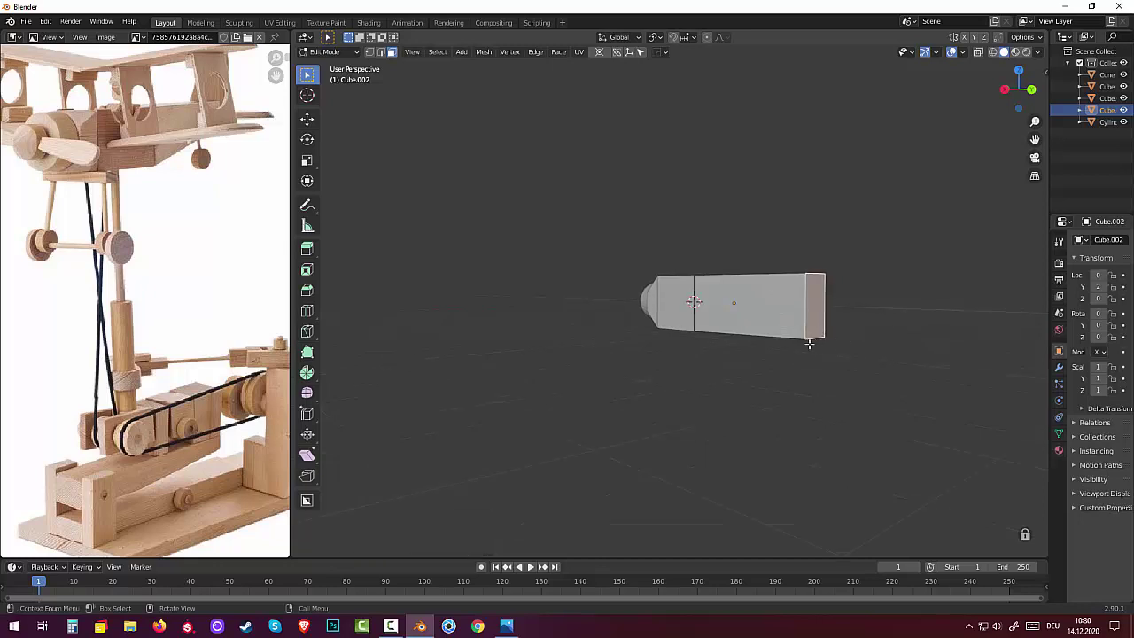
{"action": "left_click", "coordinate": [381, 51]}
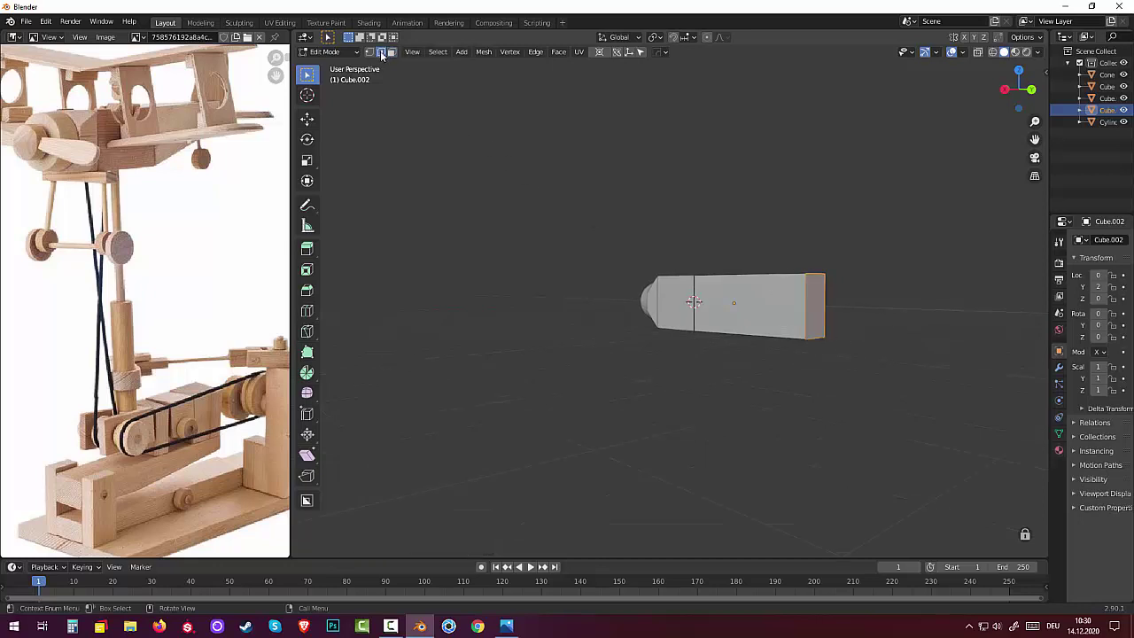
{"action": "left_click", "coordinate": [819, 339]}
Step: In Right view, lift the tail's bottom rear edge about 0.84 m along Z
{"action": "key", "text": "KP_3"}
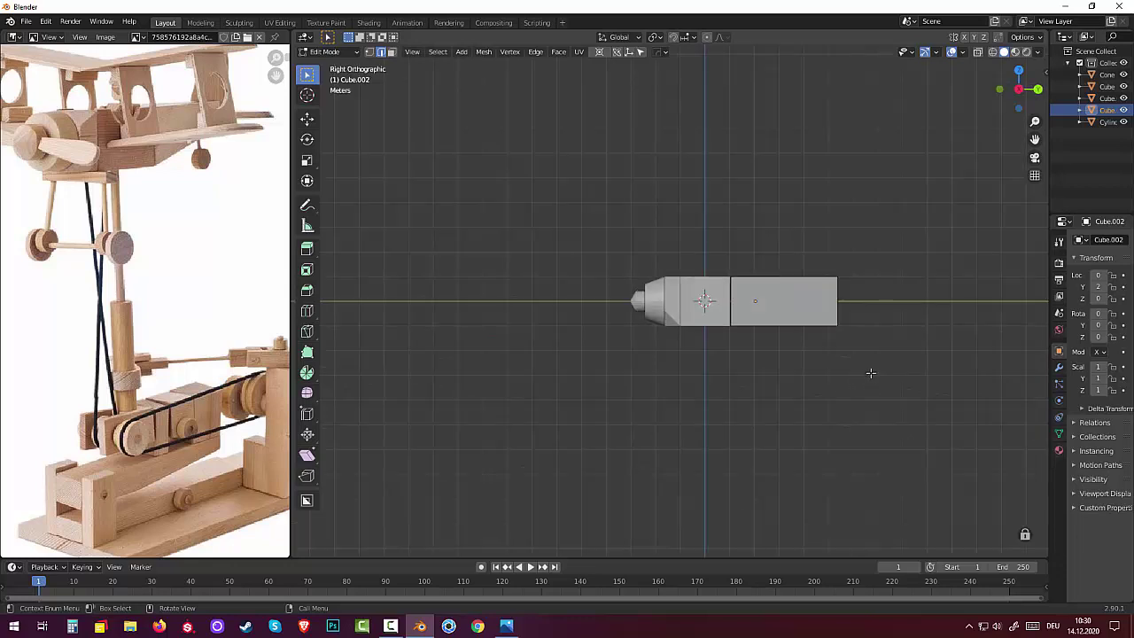
{"action": "key", "text": "g"}
{"action": "key", "text": "z"}
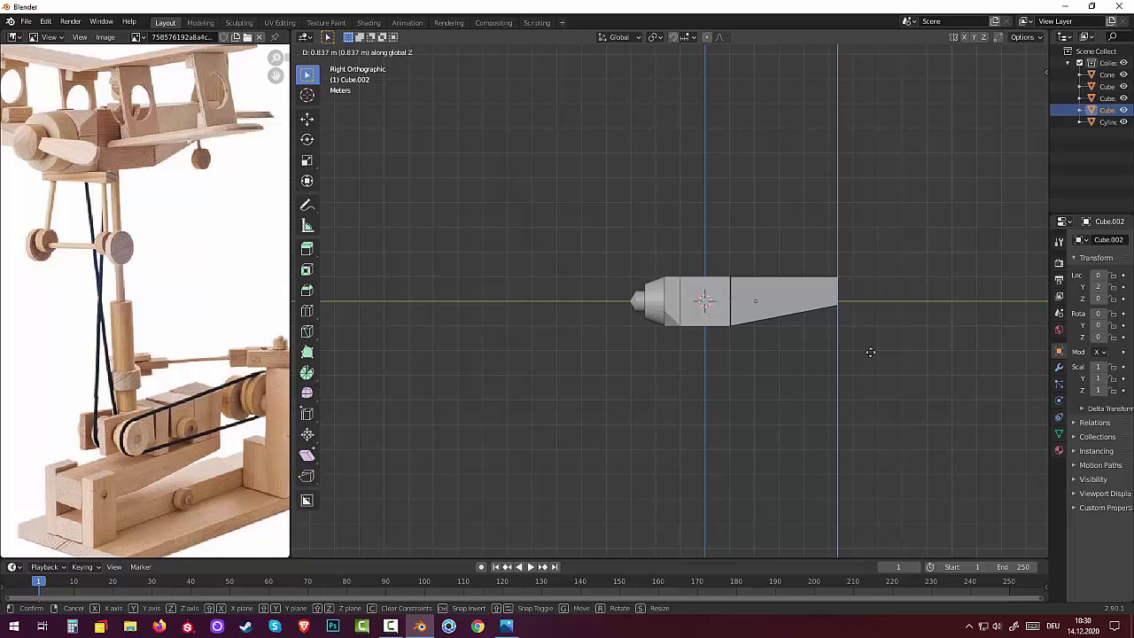
{"action": "left_click", "coordinate": [871, 352]}
{"action": "key", "text": "alt+a"}
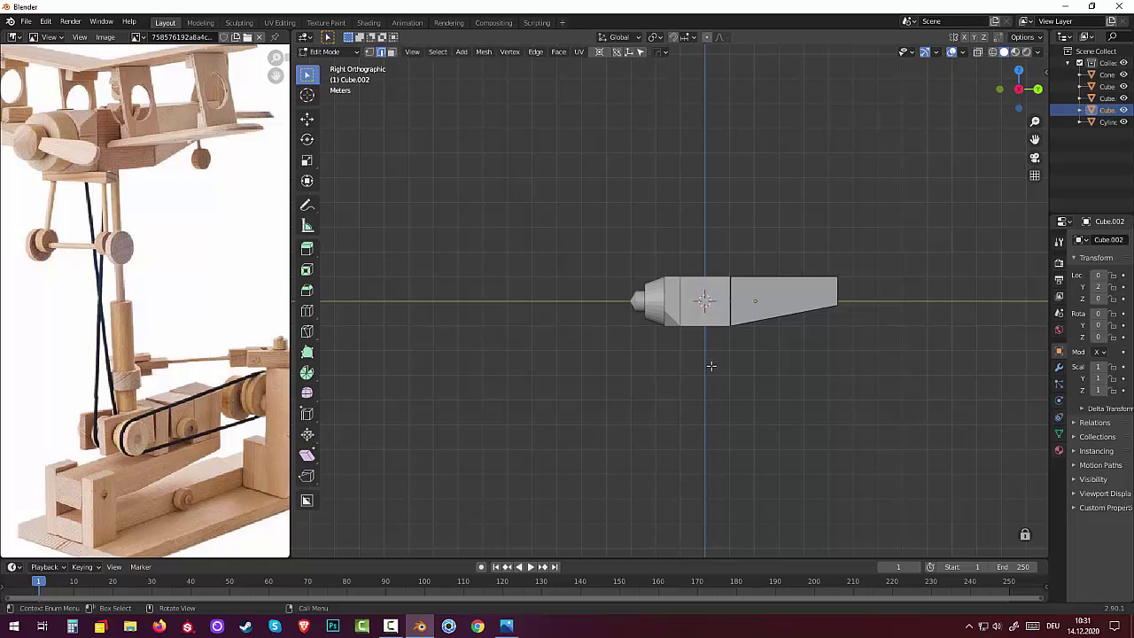
{"action": "scroll", "coordinate": [710, 365], "scroll_direction": "down", "scroll_amount": 1}
{"action": "scroll", "coordinate": [713, 366], "scroll_direction": "up", "scroll_amount": 1}
Step: Select the tail's rear face, cancel a trial extrusion, and return to Object Mode
{"action": "left_click", "coordinate": [390, 51]}
{"action": "left_click", "coordinate": [766, 305]}
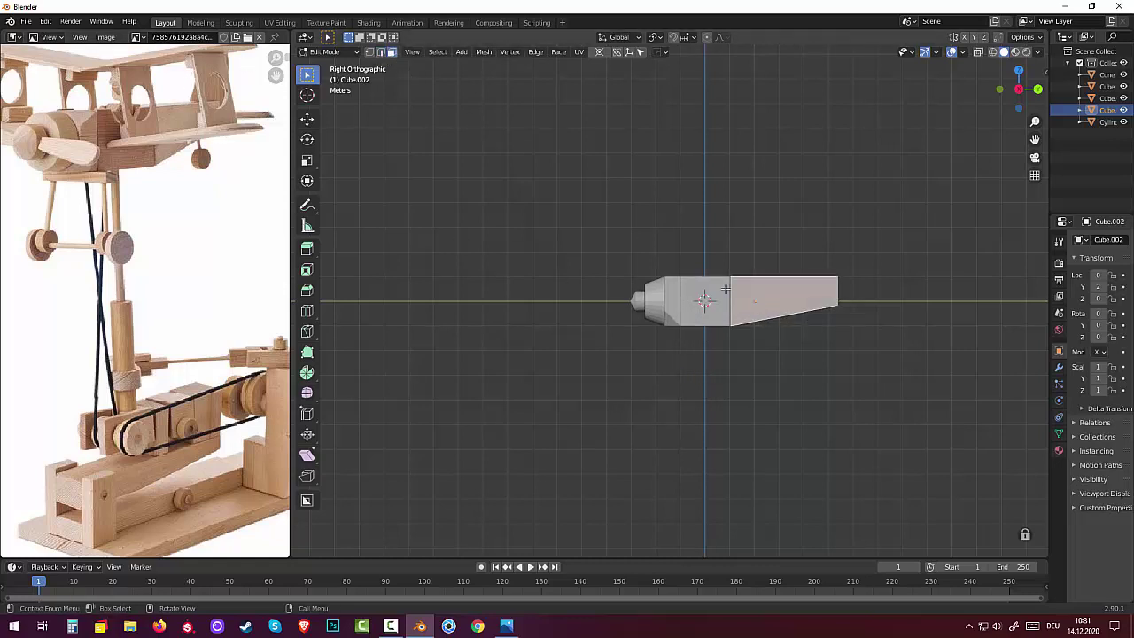
{"action": "left_click", "coordinate": [347, 52]}
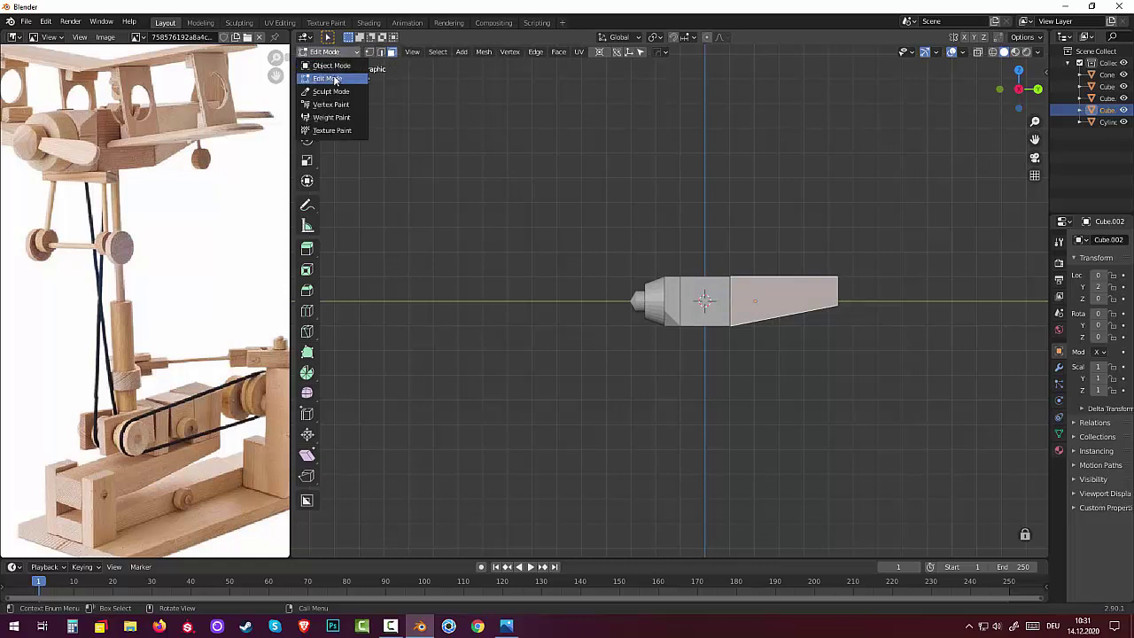
{"action": "left_click", "coordinate": [334, 80]}
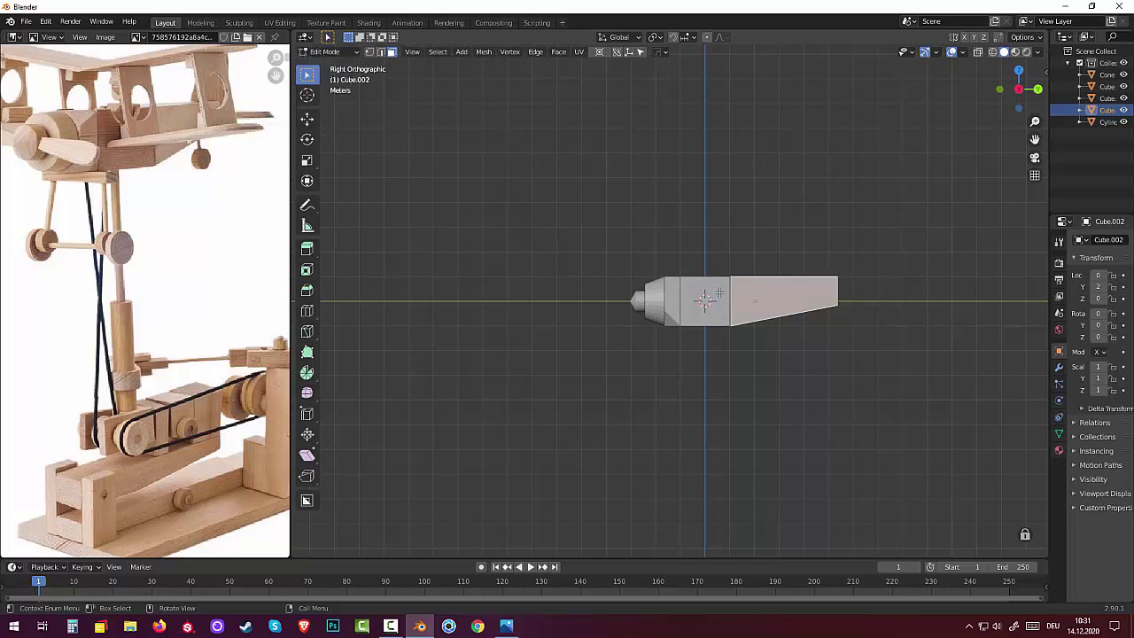
{"action": "left_click", "coordinate": [327, 52]}
{"action": "left_click", "coordinate": [327, 53]}
{"action": "key", "text": "e"}
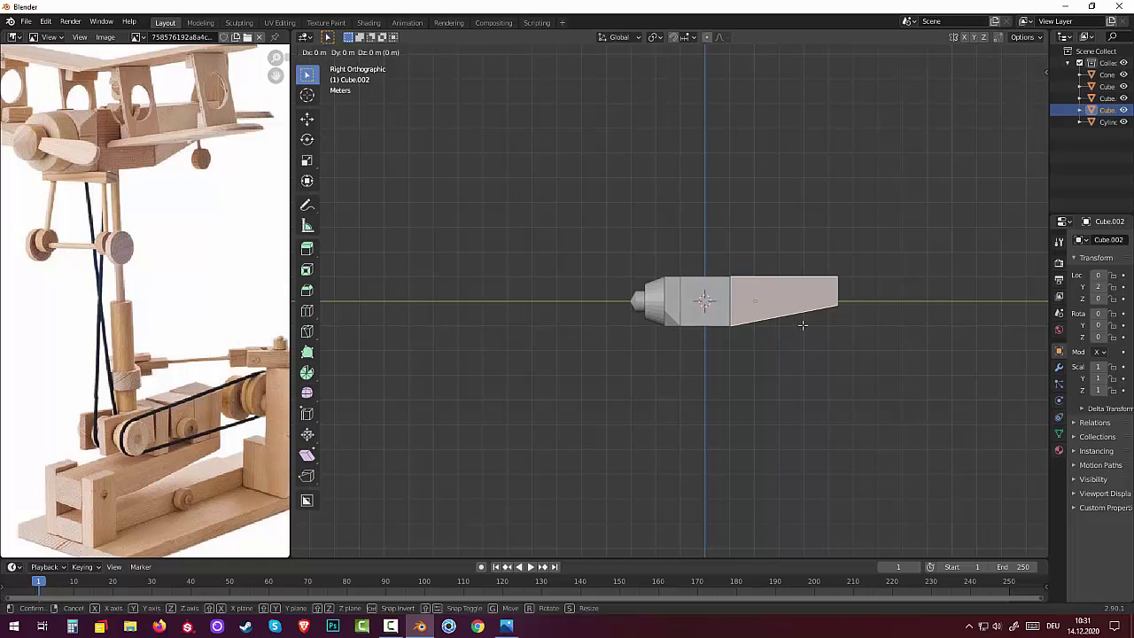
{"action": "right_click", "coordinate": [889, 334]}
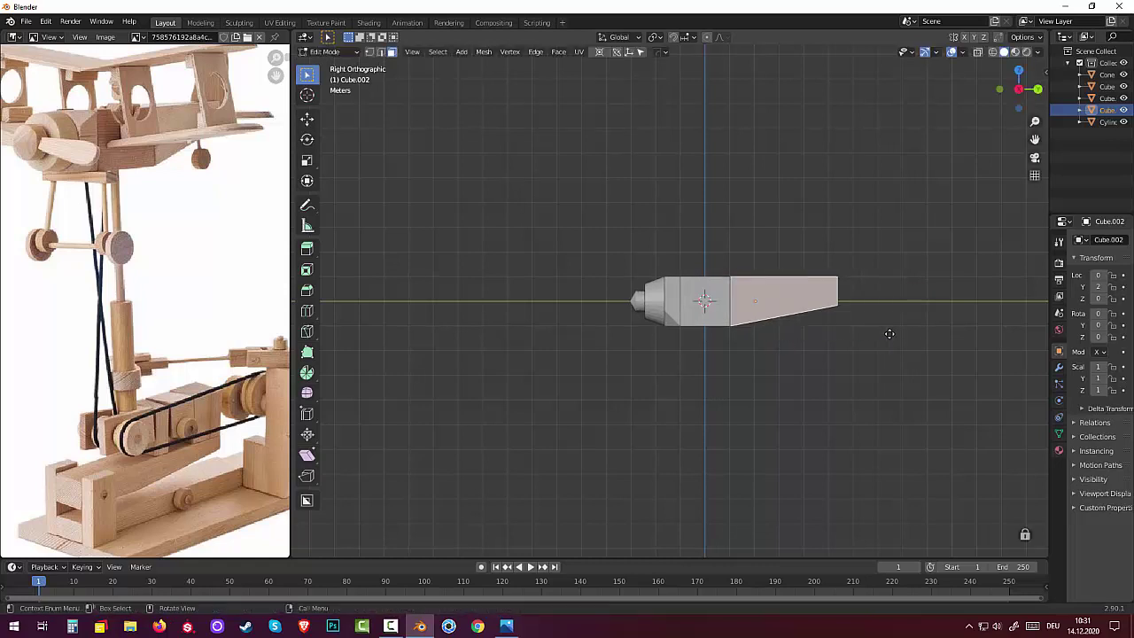
{"action": "left_click", "coordinate": [309, 55]}
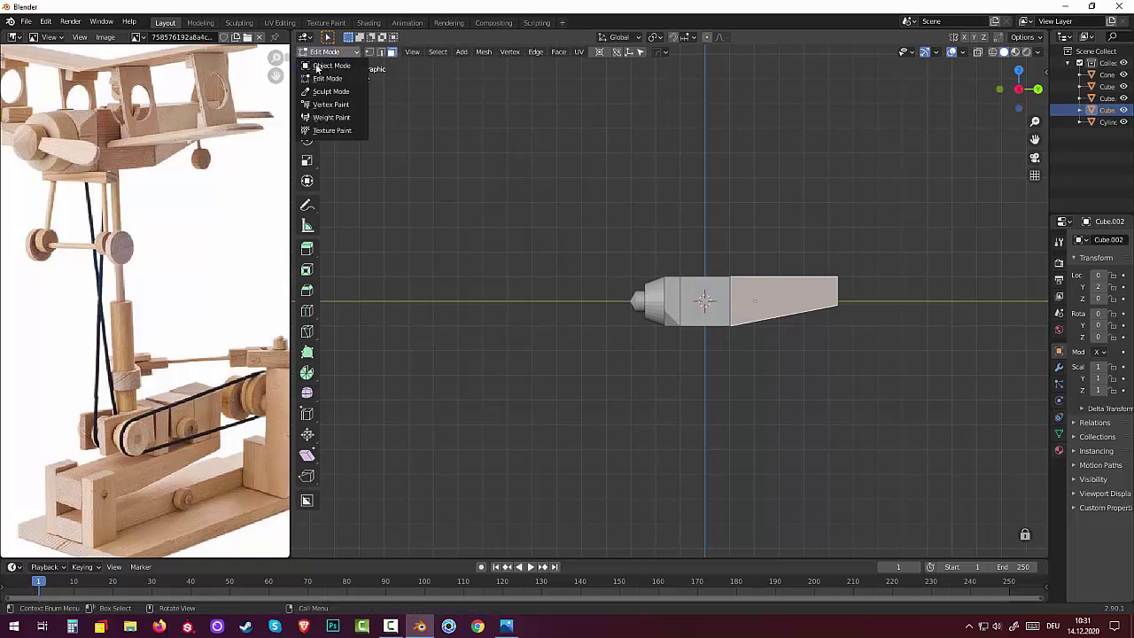
{"action": "left_click", "coordinate": [324, 68]}
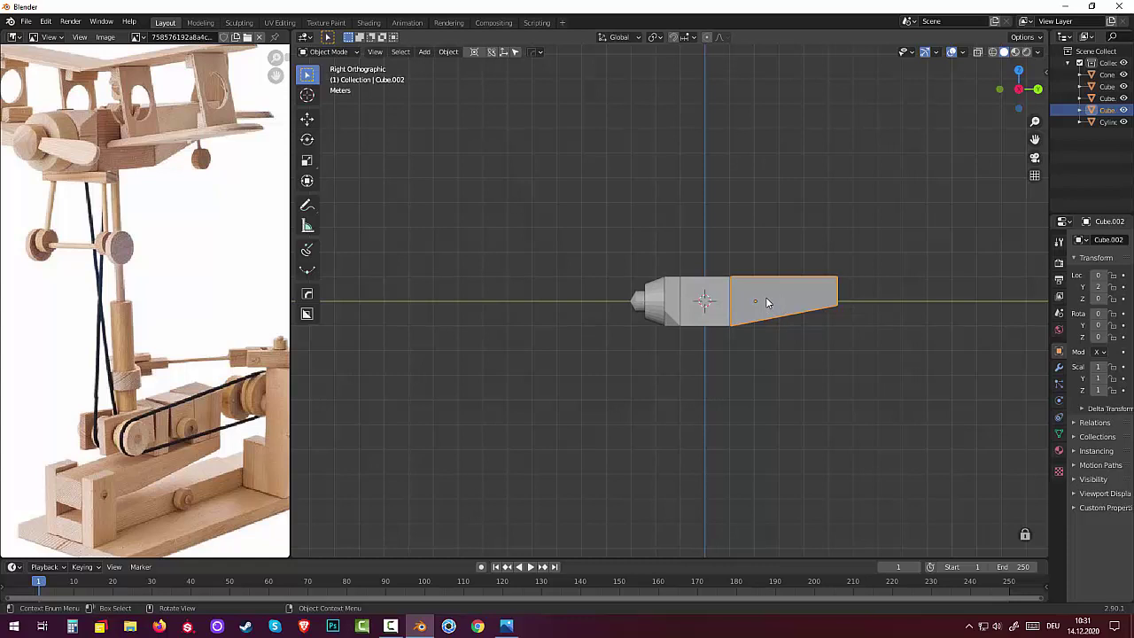
Step: Move the tail piece Cube.002 back 0.478 m along Y
{"action": "key", "text": "g"}
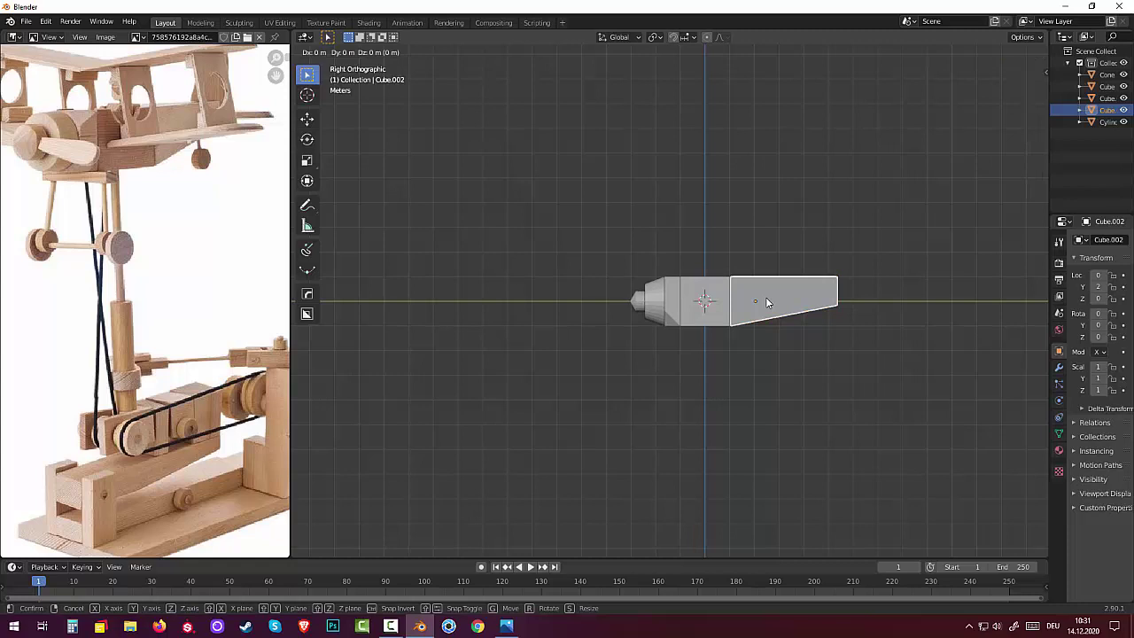
{"action": "key", "text": "y"}
{"action": "left_click", "coordinate": [767, 308]}
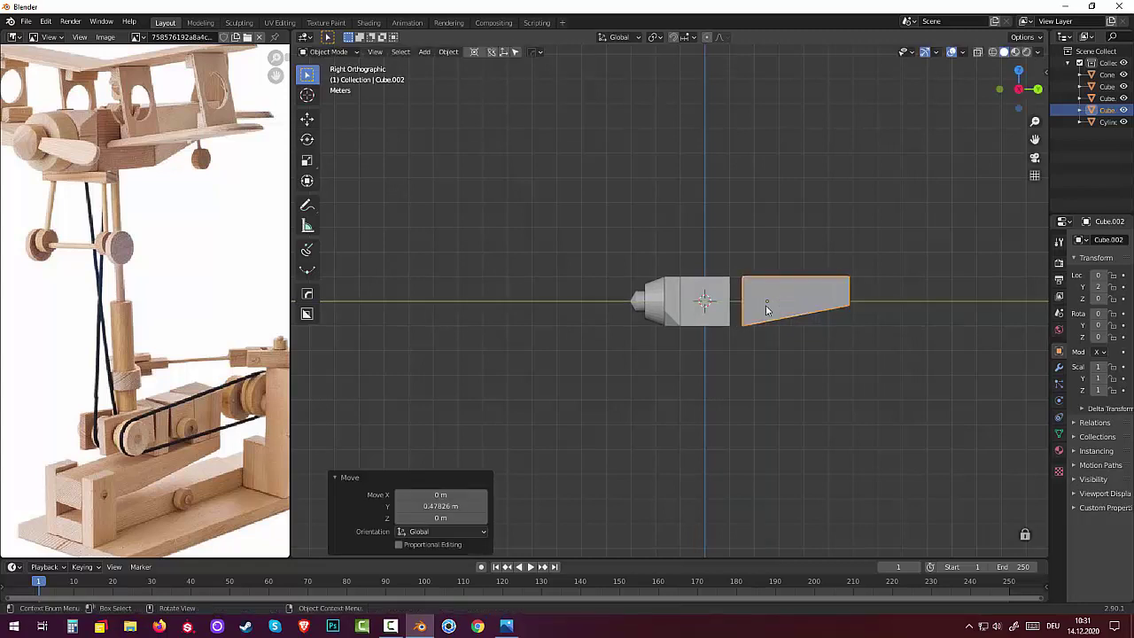
{"action": "mouse_move", "coordinate": [767, 309]}
{"action": "middle_mouse_down"}
{"action": "mouse_move", "coordinate": [721, 366]}
{"action": "mouse_move", "coordinate": [698, 375]}
{"action": "mouse_move", "coordinate": [711, 324]}
{"action": "middle_mouse_up"}
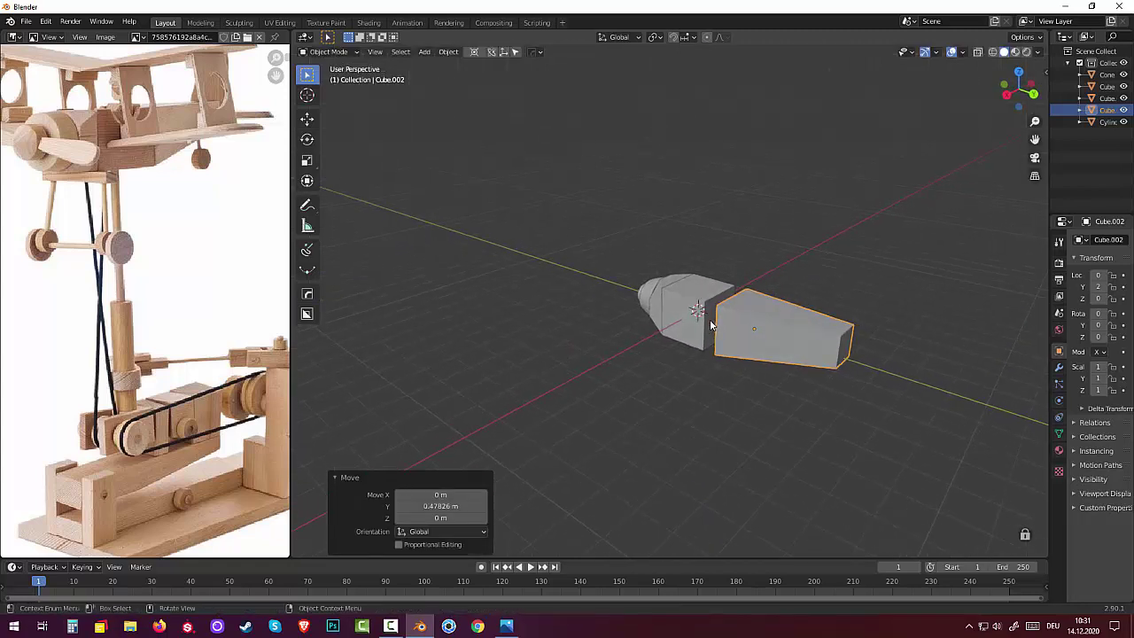
Step: In the original Cube's Edit Mode, move its rear face 0.478 m along Y
{"action": "left_click", "coordinate": [711, 324]}
{"action": "left_click", "coordinate": [327, 51]}
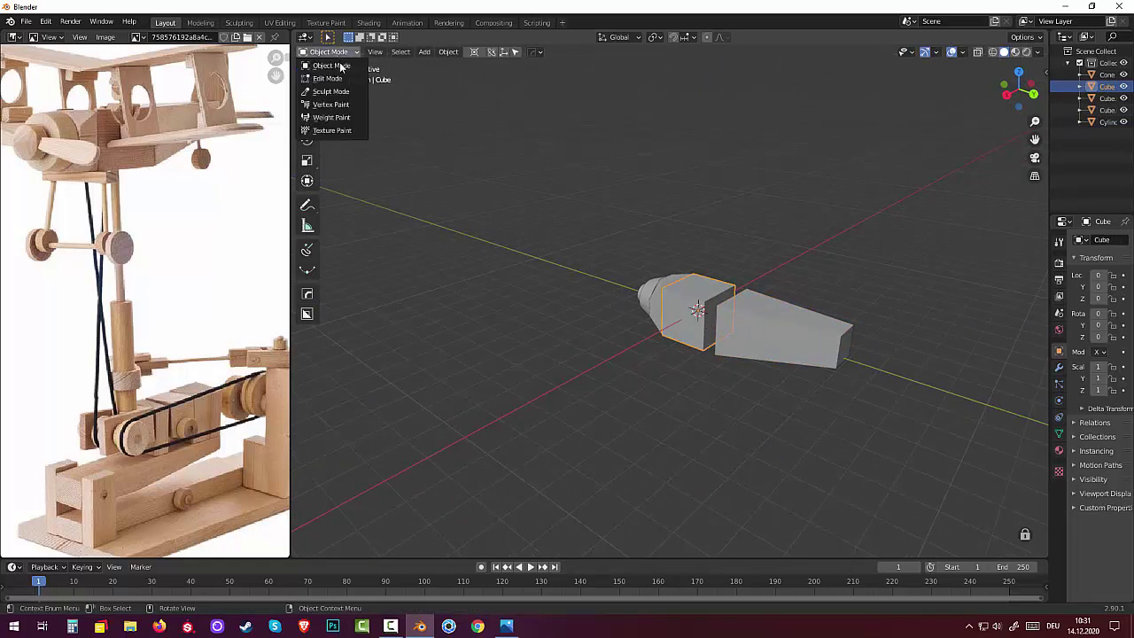
{"action": "left_click", "coordinate": [337, 79]}
{"action": "key", "text": "alt+a"}
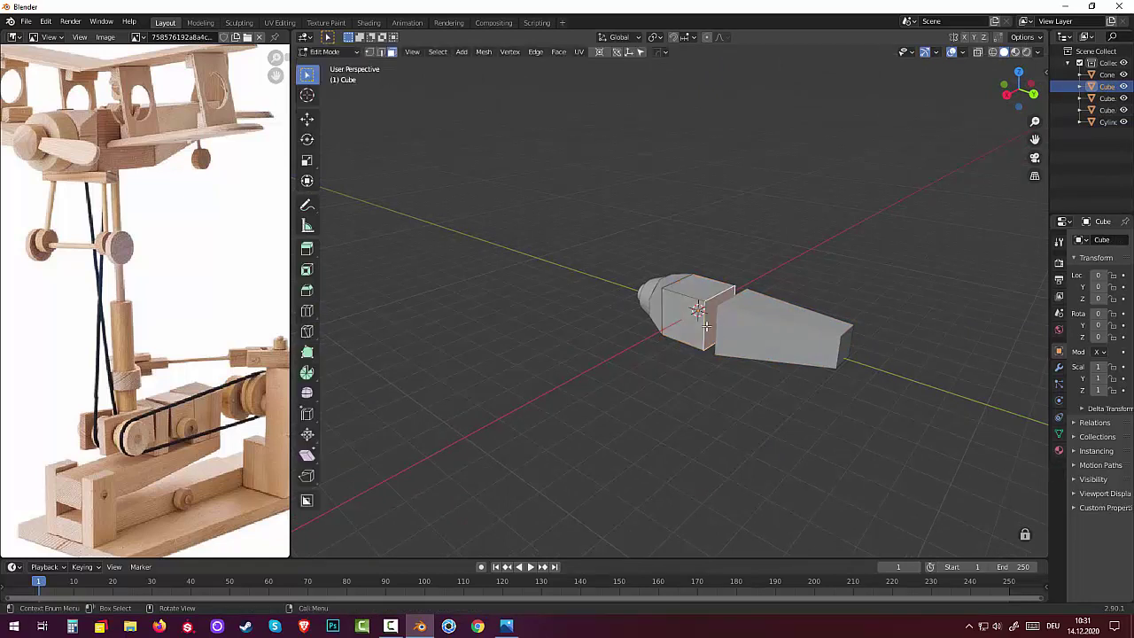
{"action": "mouse_move", "coordinate": [711, 351]}
{"action": "middle_mouse_down"}
{"action": "mouse_move", "coordinate": [751, 334]}
{"action": "mouse_move", "coordinate": [754, 350]}
{"action": "middle_mouse_up"}
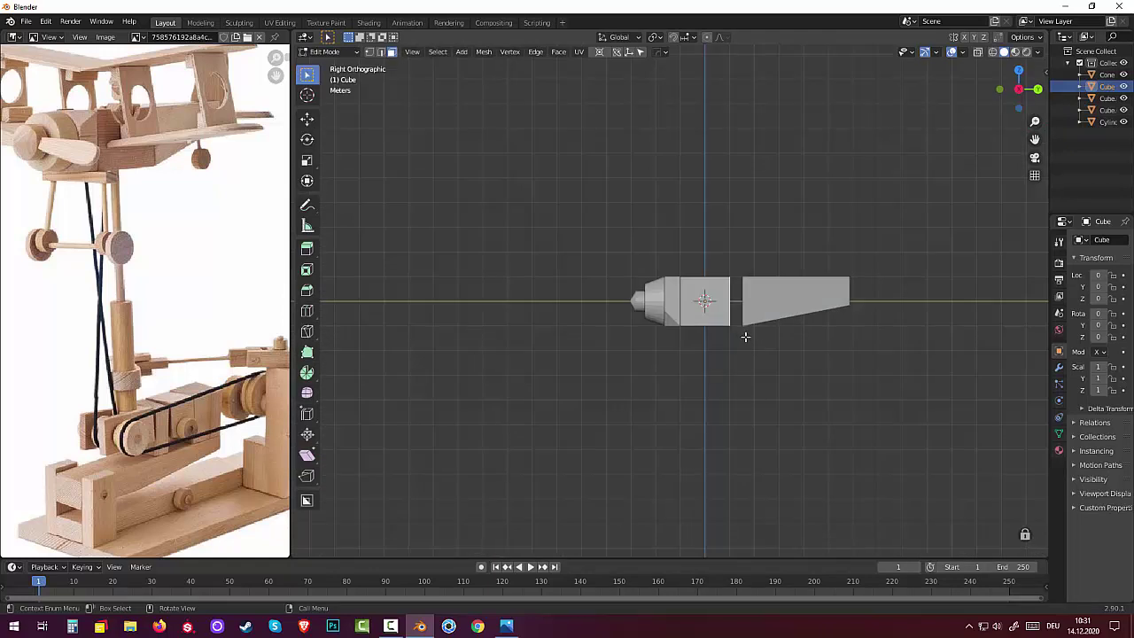
{"action": "key", "text": "g"}
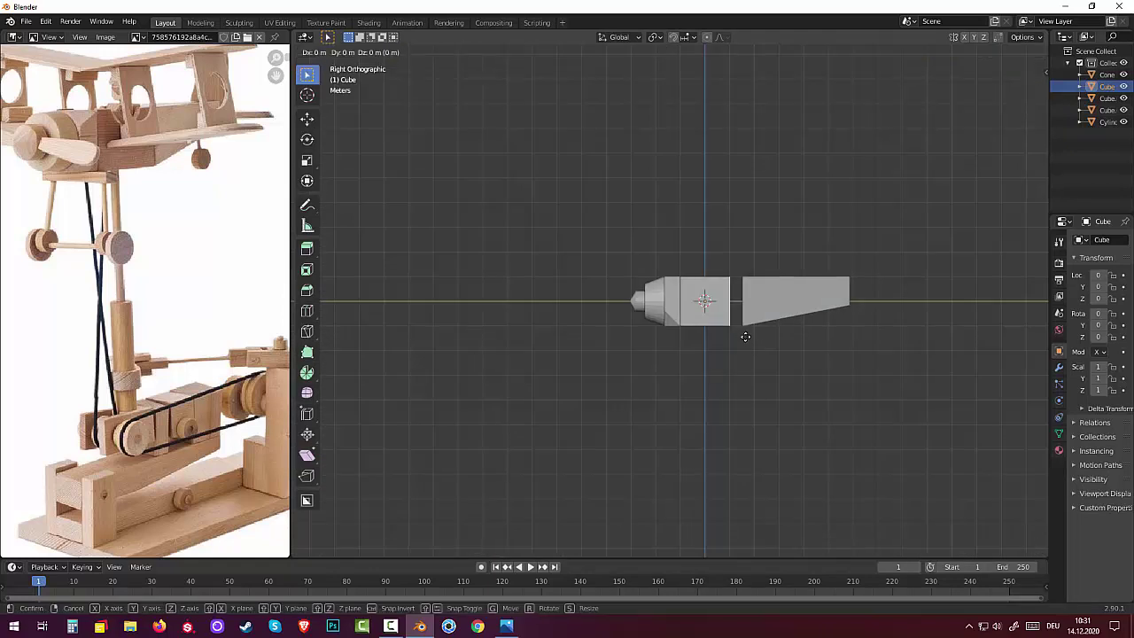
{"action": "key", "text": "y"}
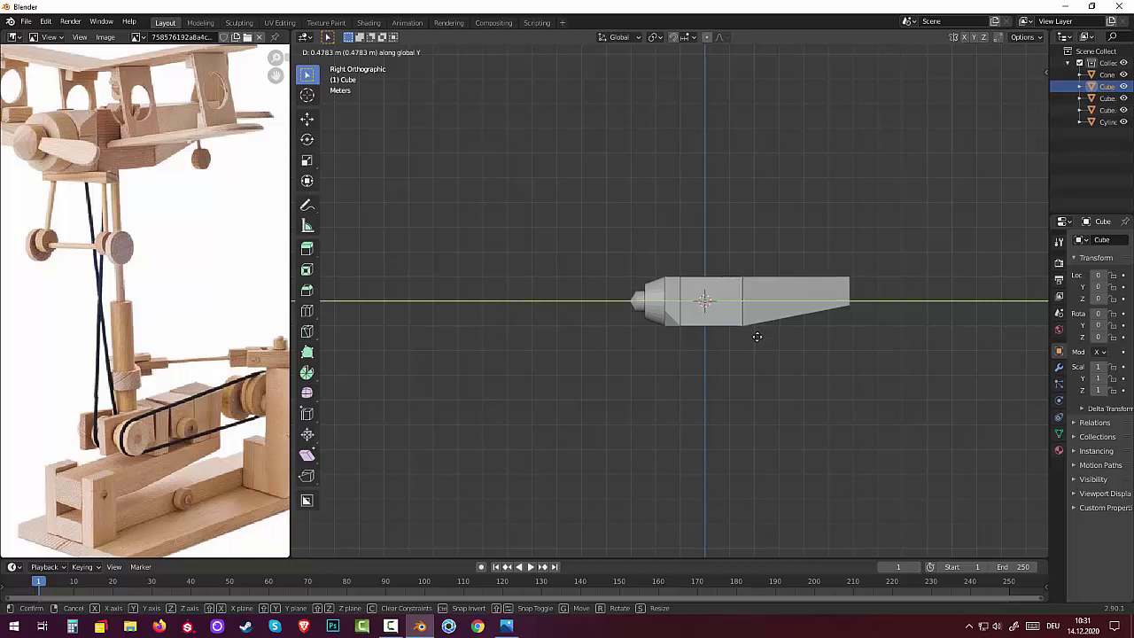
{"action": "left_click", "coordinate": [755, 341]}
{"action": "mouse_move", "coordinate": [754, 344]}
{"action": "middle_mouse_down", "text": "alt"}
{"action": "mouse_move", "coordinate": [770, 400]}
{"action": "mouse_move", "coordinate": [752, 368]}
{"action": "middle_mouse_up", "text": "alt"}
Step: Add a first horizontal loop cut around the front fuselage block
{"action": "left_click", "coordinate": [718, 322]}
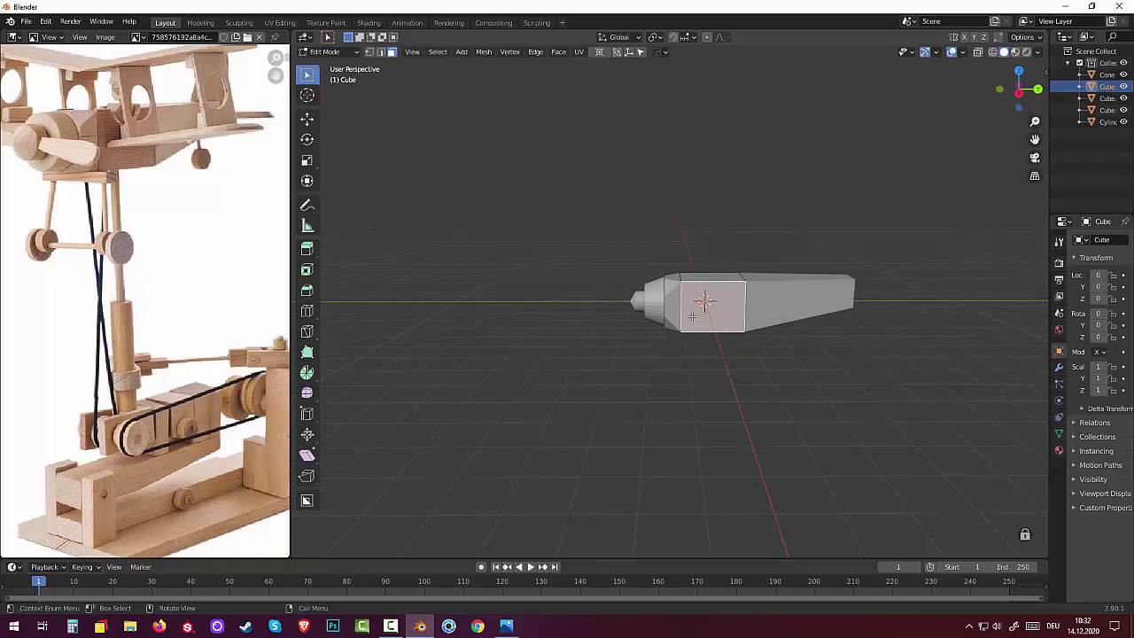
{"action": "key", "text": "ctrl+r"}
{"action": "left_click", "coordinate": [694, 311]}
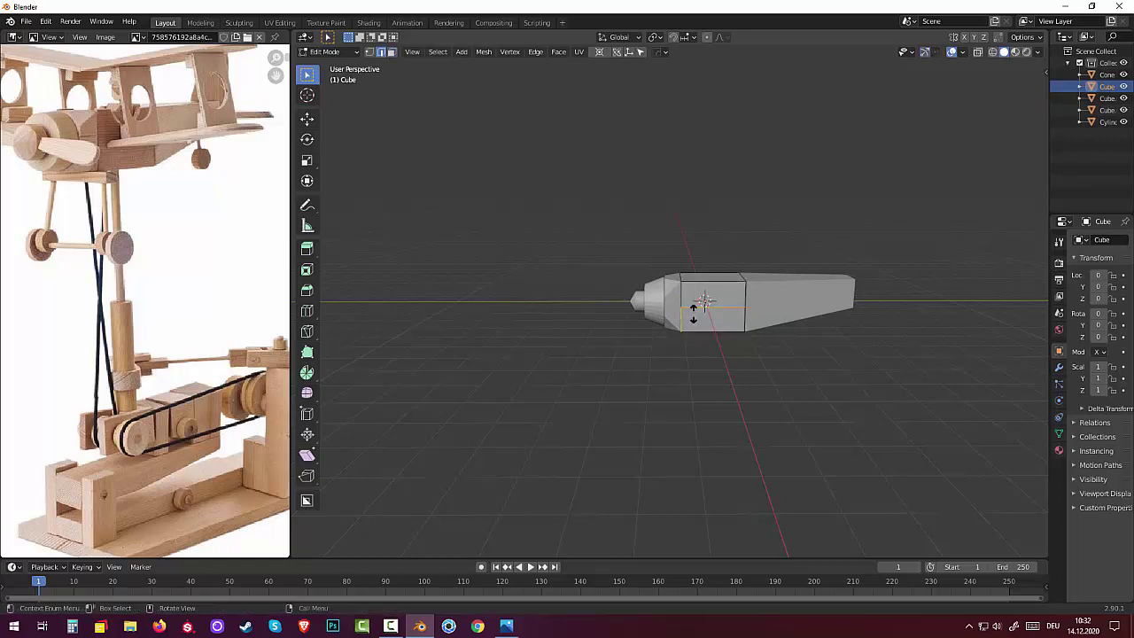
{"action": "left_click", "coordinate": [693, 312]}
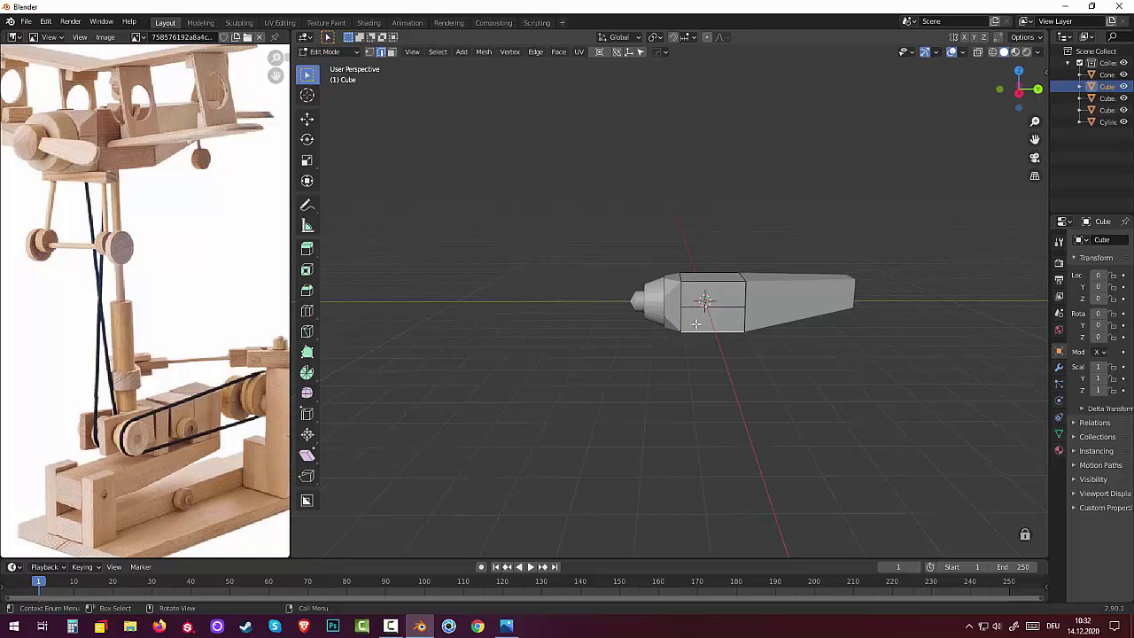
Step: Add a second horizontal loop cut slid low to factor 0.238, then switch to face select
{"action": "left_click", "coordinate": [696, 324]}
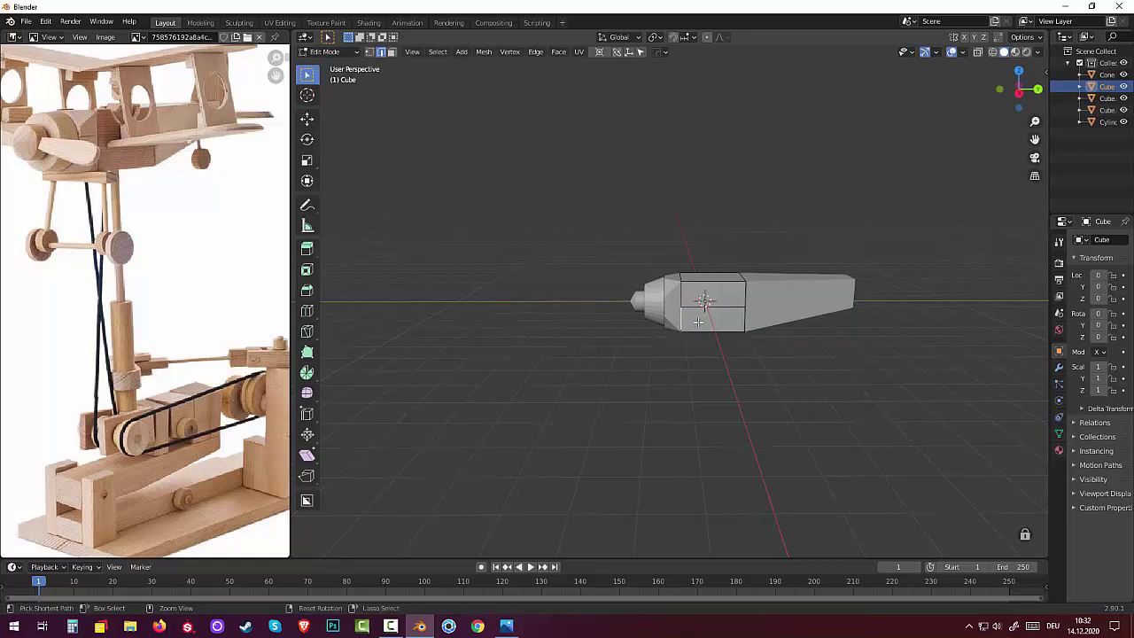
{"action": "key", "text": "ctrl+r"}
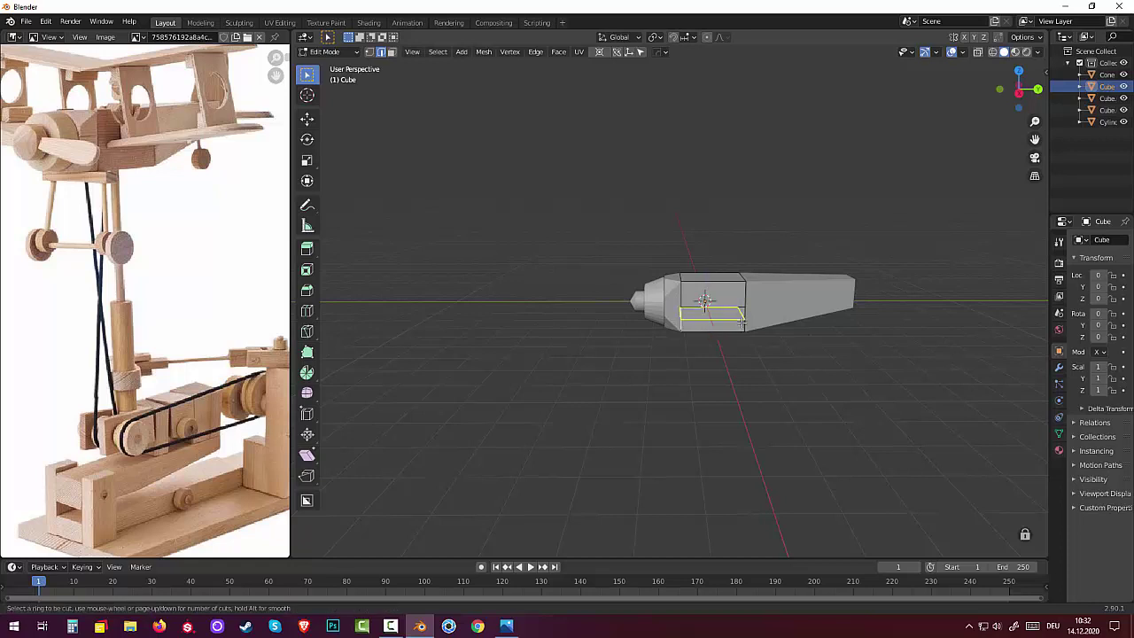
{"action": "left_click", "coordinate": [743, 322]}
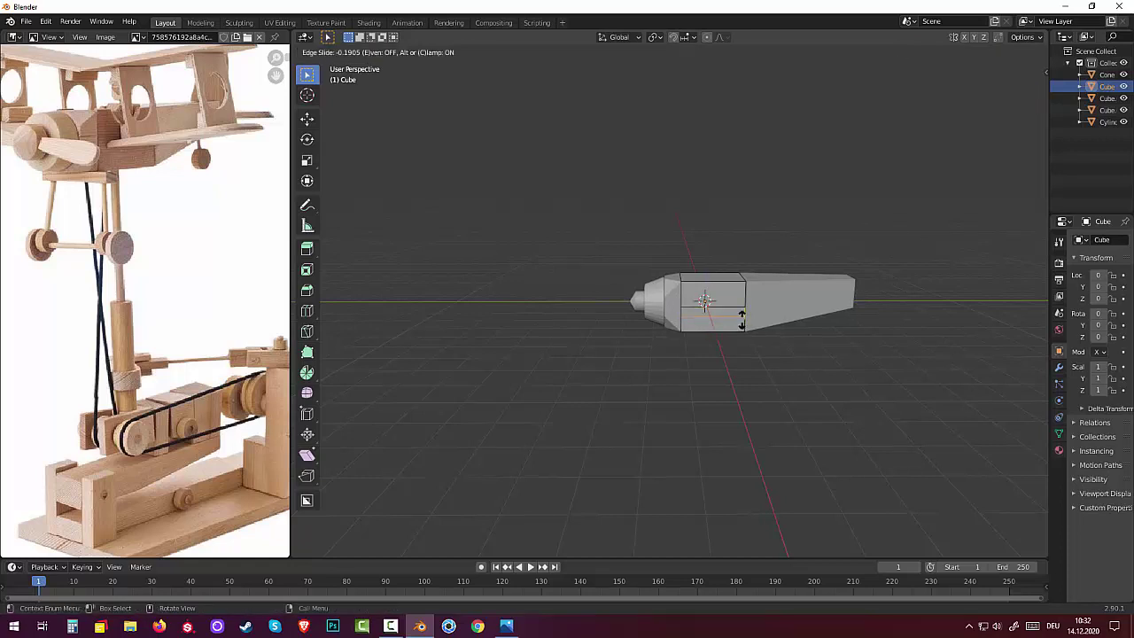
{"action": "left_click", "coordinate": [742, 322]}
{"action": "mouse_move", "coordinate": [787, 396]}
{"action": "middle_mouse_down"}
{"action": "mouse_move", "coordinate": [830, 405]}
{"action": "mouse_move", "coordinate": [868, 387]}
{"action": "mouse_move", "coordinate": [857, 392]}
{"action": "mouse_move", "coordinate": [967, 392]}
{"action": "mouse_move", "coordinate": [856, 399]}
{"action": "mouse_move", "coordinate": [750, 340]}
{"action": "middle_mouse_up"}
{"action": "left_click", "coordinate": [714, 305]}
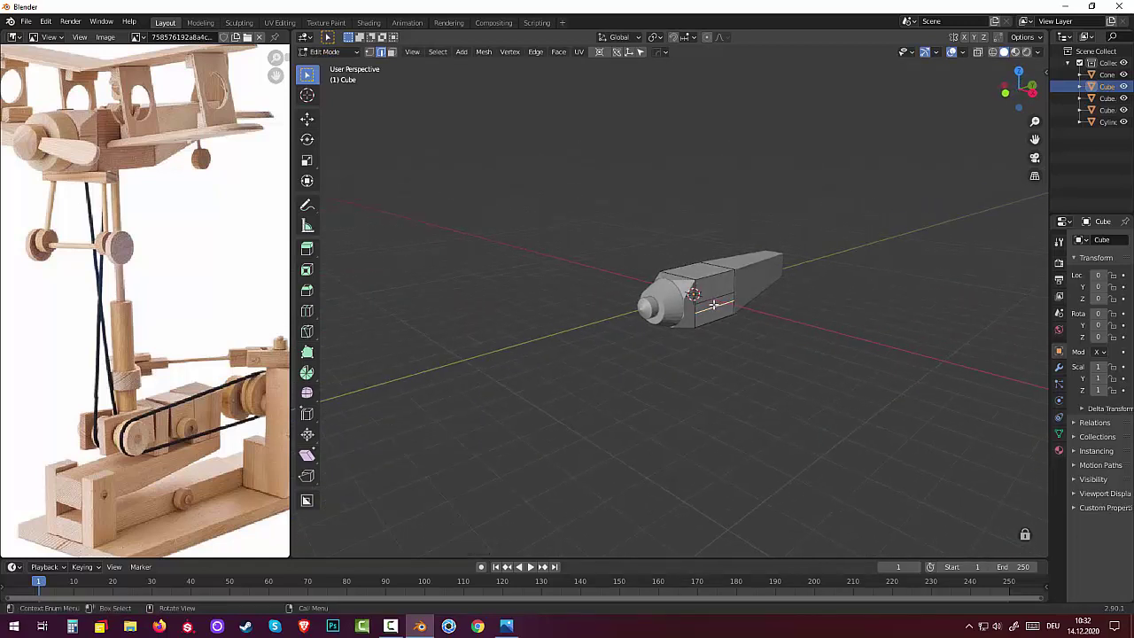
{"action": "left_click", "coordinate": [391, 53]}
{"action": "mouse_move", "coordinate": [717, 320]}
{"action": "middle_mouse_down"}
{"action": "mouse_move", "coordinate": [838, 345]}
{"action": "mouse_move", "coordinate": [637, 296]}
{"action": "middle_mouse_up"}
{"action": "middle_click_drag", "start_coordinate": [823, 354], "coordinate": [488, 291]}
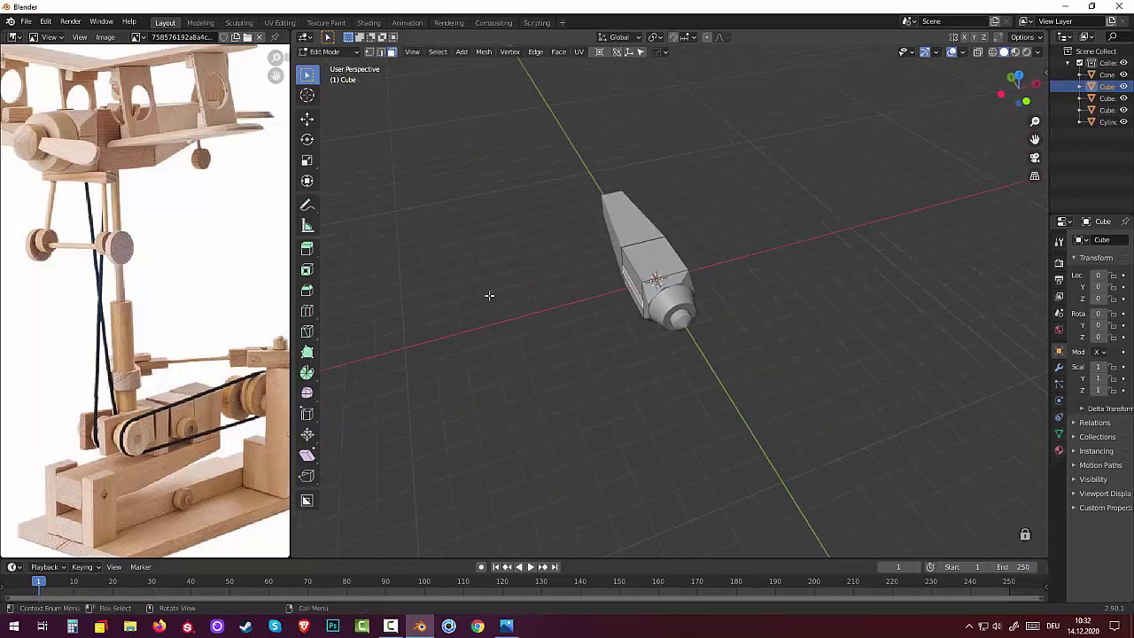
Step: Extrude the block's side faces along their normals about 4.46 m into flat wings
{"action": "left_click", "coordinate": [306, 250]}
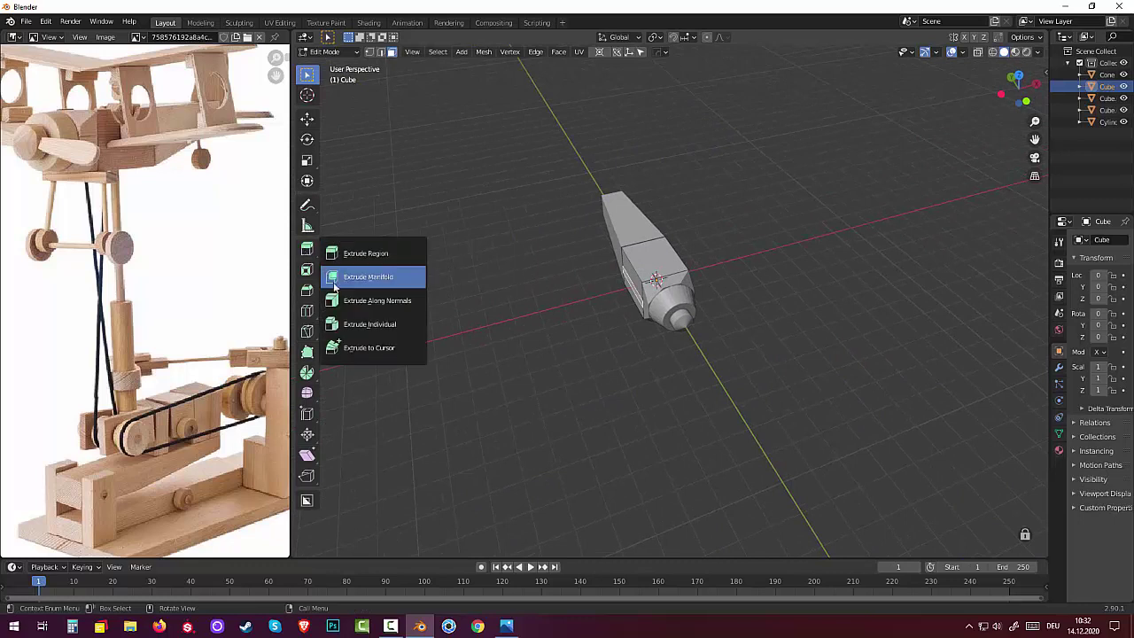
{"action": "left_click", "coordinate": [355, 300]}
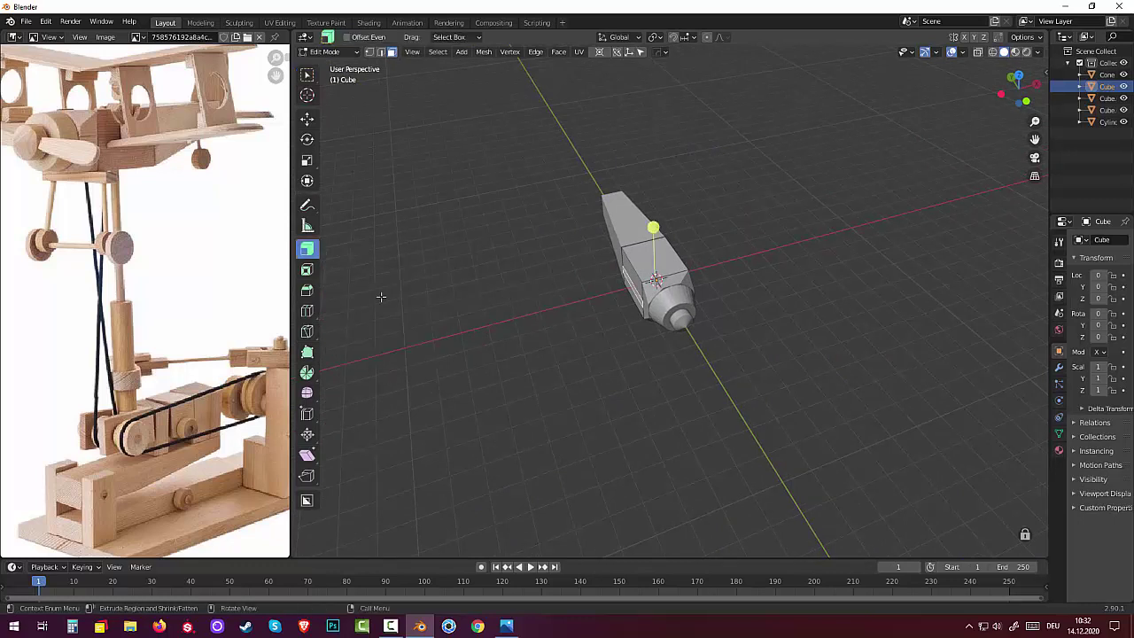
{"action": "left_click_drag", "start_coordinate": [654, 230], "coordinate": [656, 175]}
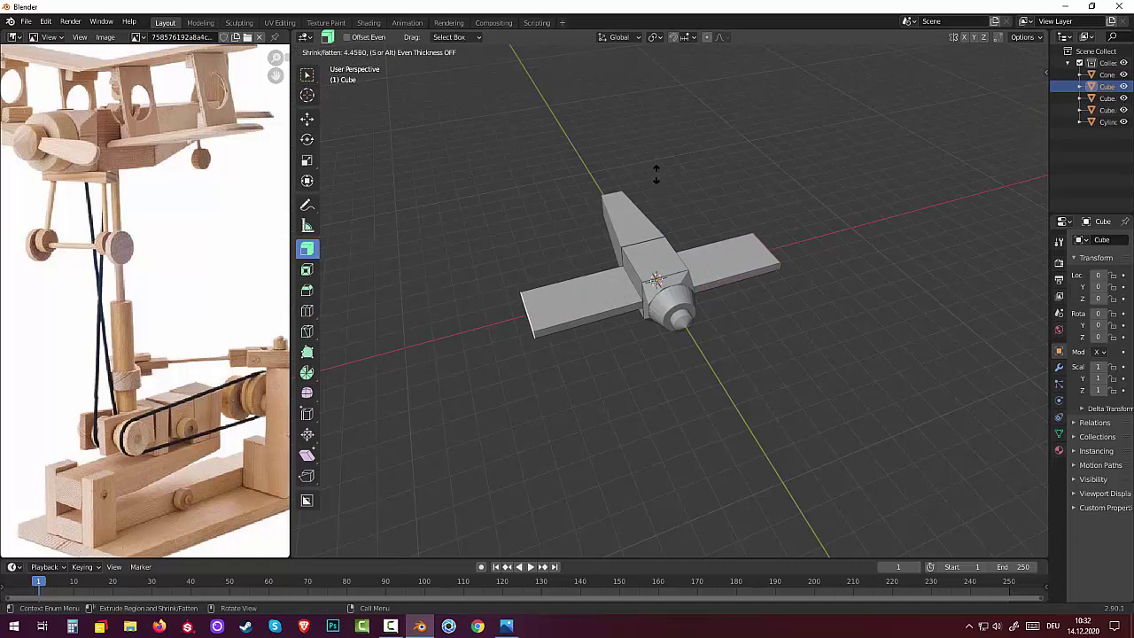
{"action": "left_click_drag", "start_coordinate": [655, 175], "coordinate": [658, 183]}
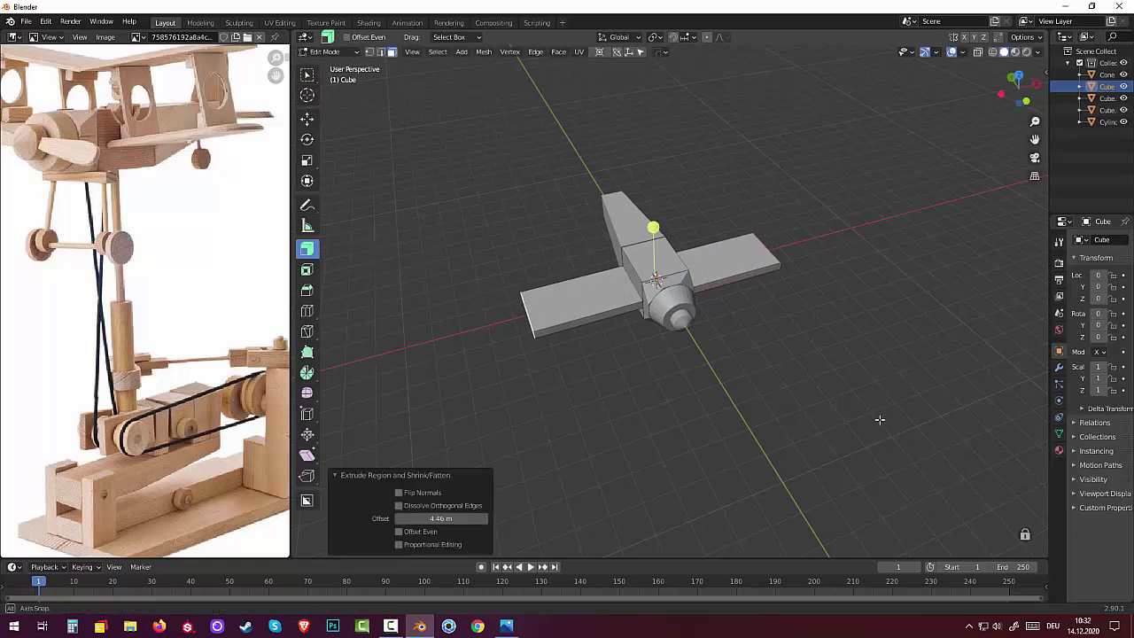
{"action": "middle_click_drag", "start_coordinate": [881, 437], "coordinate": [843, 355], "text": "alt"}
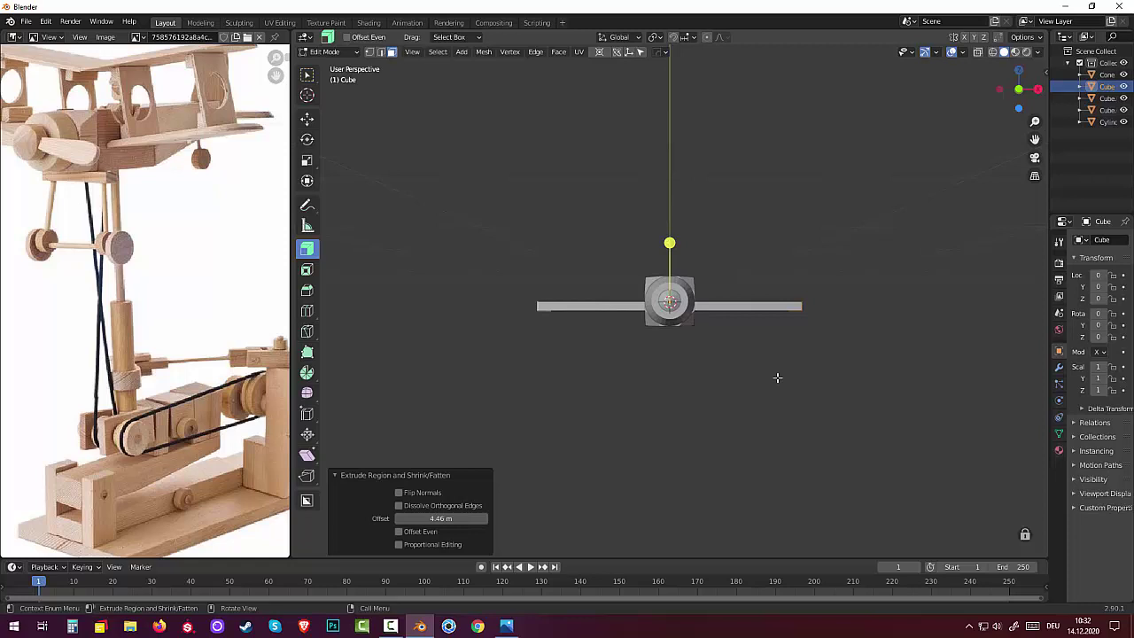
{"action": "middle_click_drag", "start_coordinate": [777, 378], "coordinate": [741, 317]}
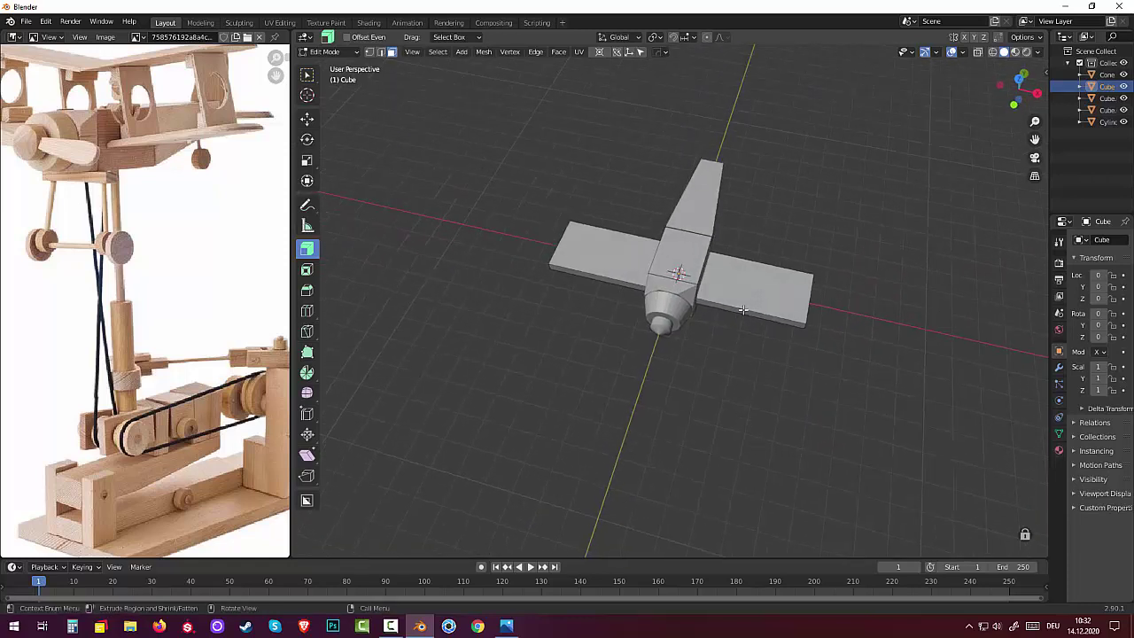
Step: Select the edges of both wings in edge-select mode
{"action": "left_click", "coordinate": [742, 309]}
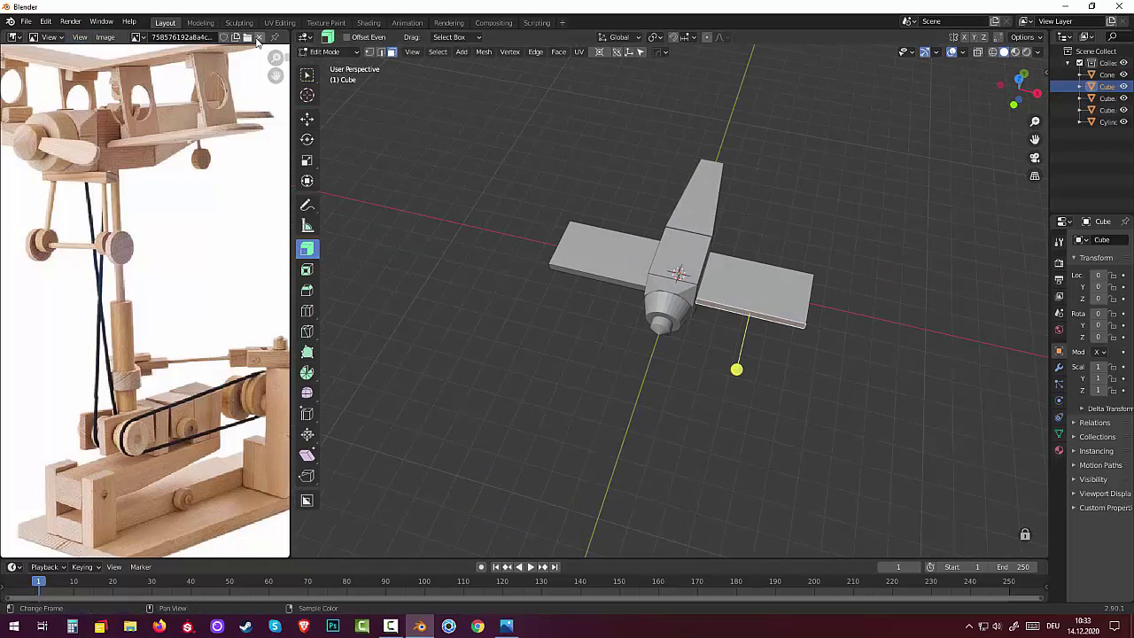
{"action": "left_click", "coordinate": [381, 51]}
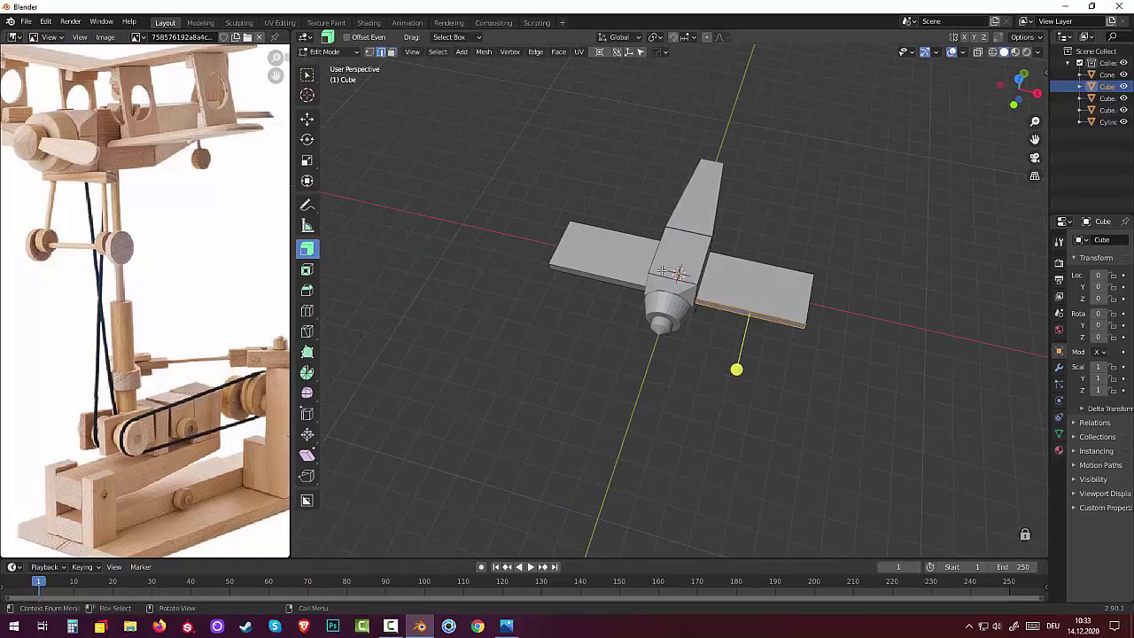
{"action": "left_click", "coordinate": [744, 310], "text": "shift"}
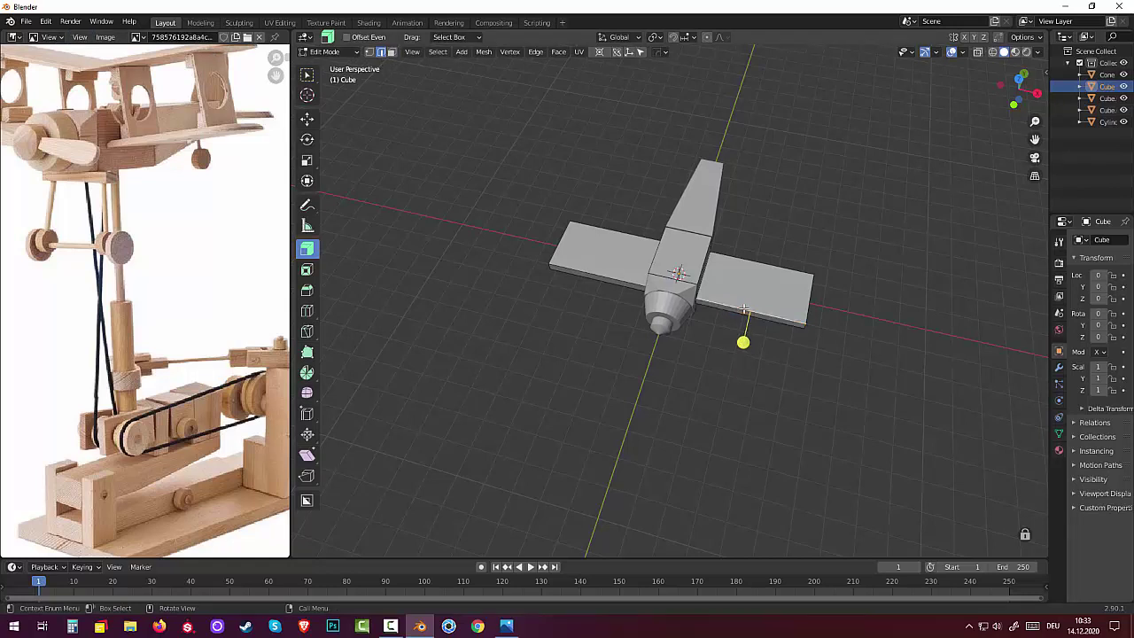
{"action": "left_click", "coordinate": [804, 285]}
{"action": "left_click", "coordinate": [702, 266], "text": "shift"}
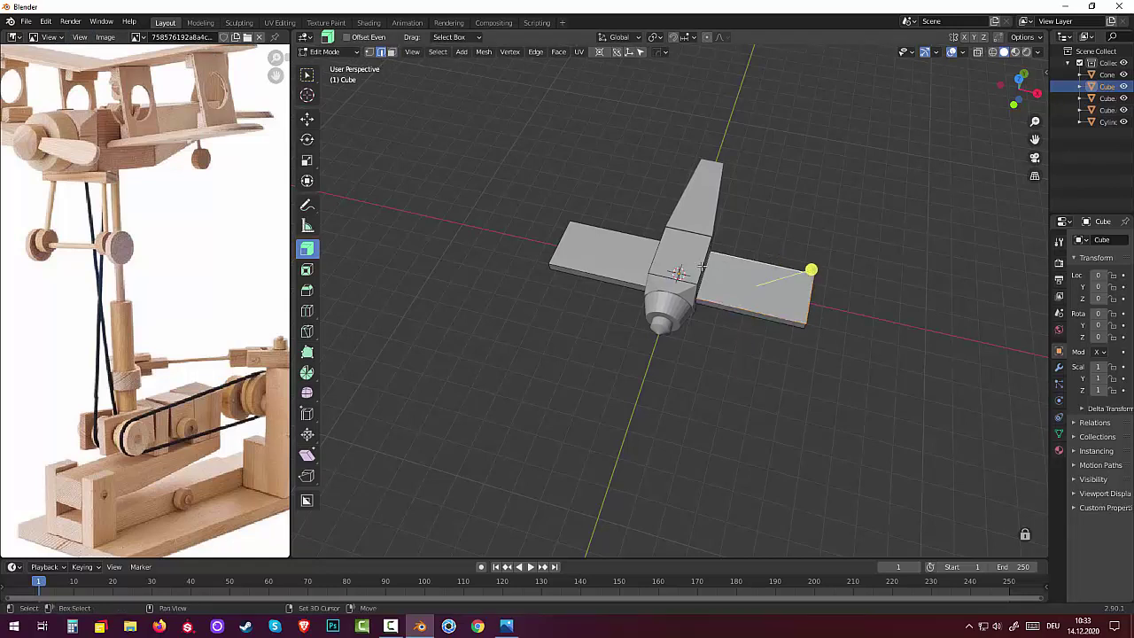
{"action": "left_click", "coordinate": [633, 237], "text": "shift"}
{"action": "left_click", "coordinate": [612, 280], "text": "shift"}
{"action": "left_click", "coordinate": [557, 245], "text": "shift"}
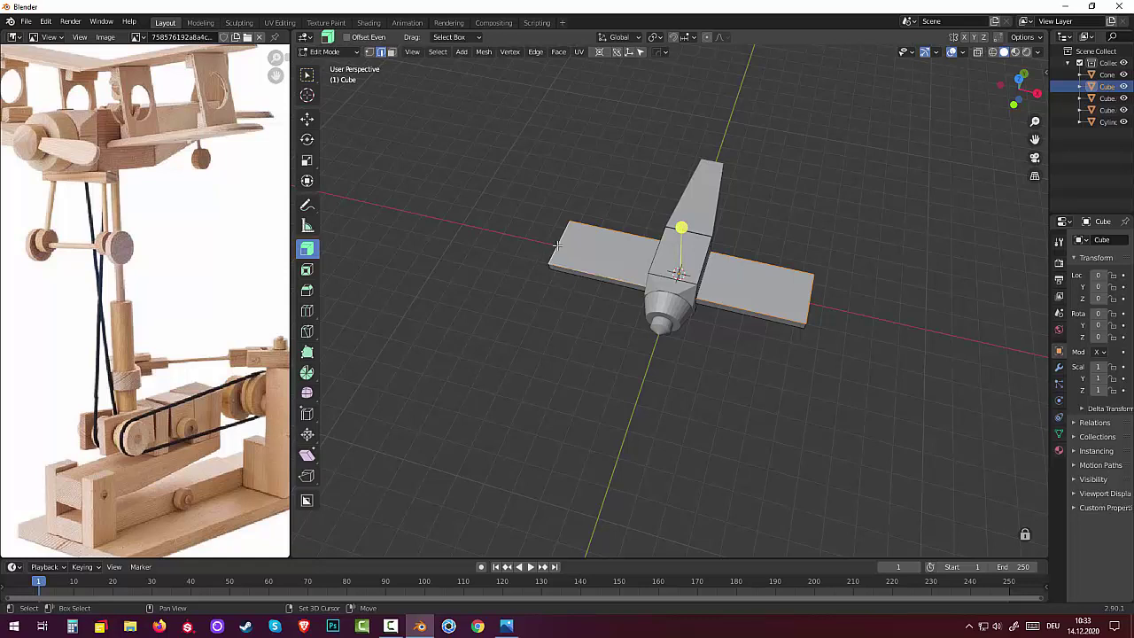
{"action": "middle_click_drag", "start_coordinate": [887, 412], "coordinate": [881, 361]}
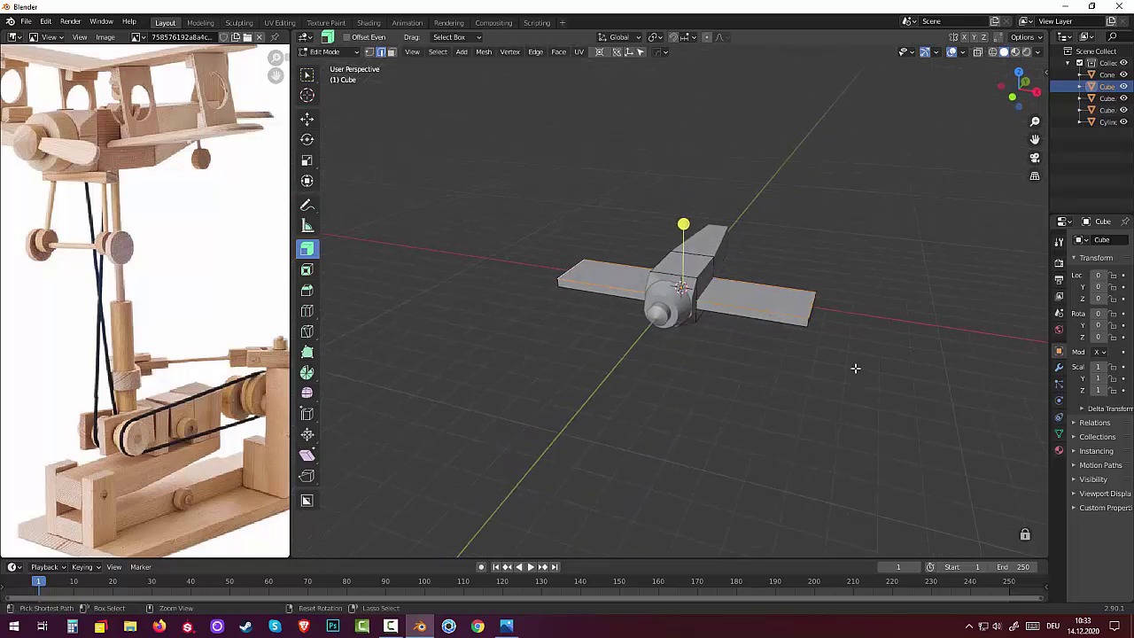
Step: Start a three-segment bevel on the selected wing edges
{"action": "key", "text": "ctrl+b"}
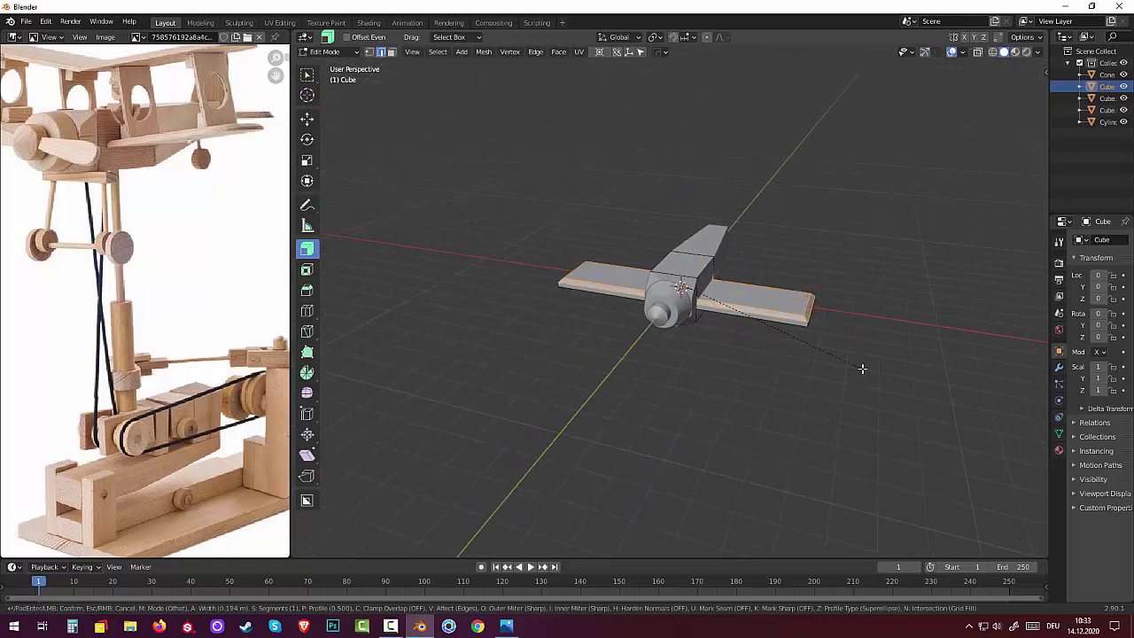
{"action": "scroll", "coordinate": [862, 368], "scroll_direction": "up", "scroll_amount": 1}
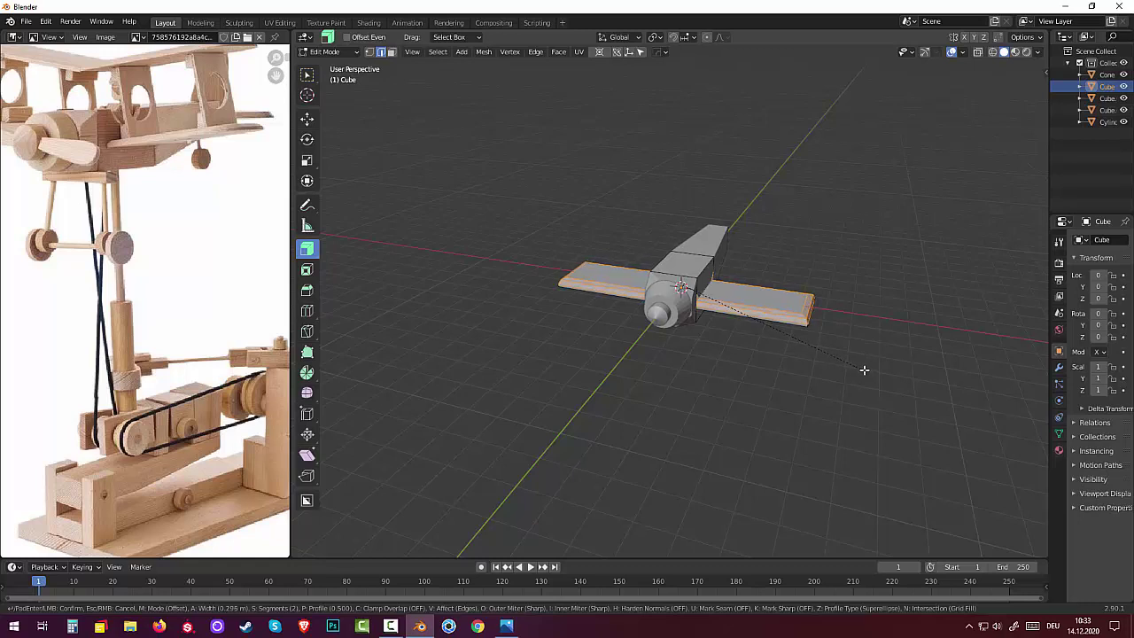
{"action": "scroll", "coordinate": [864, 369], "scroll_direction": "up", "scroll_amount": 2}
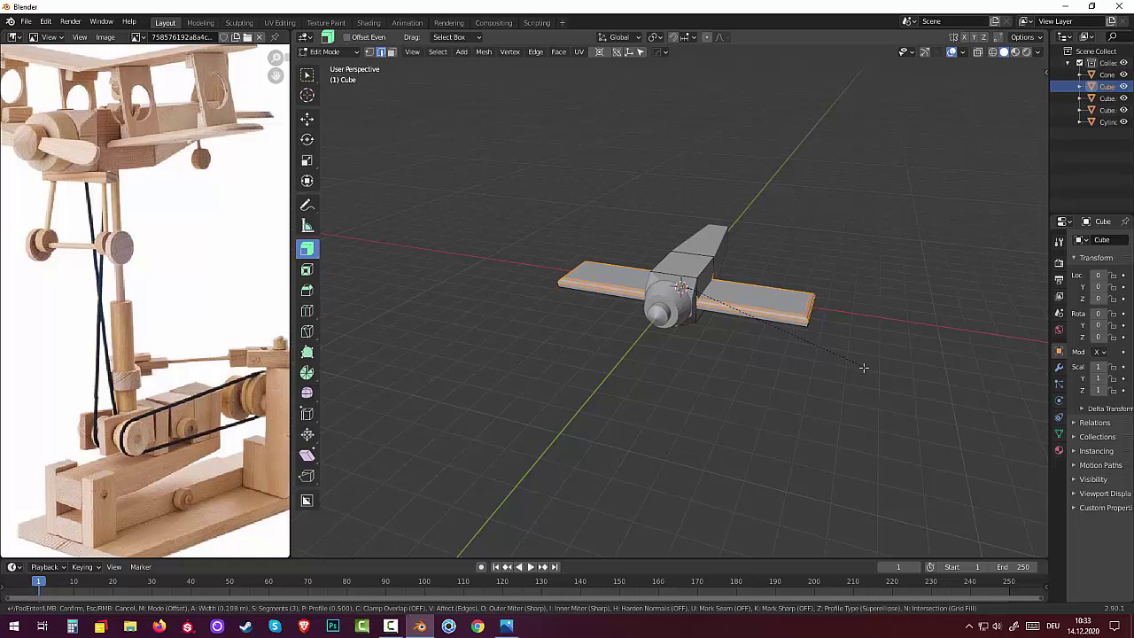
{"action": "left_click", "coordinate": [862, 366]}
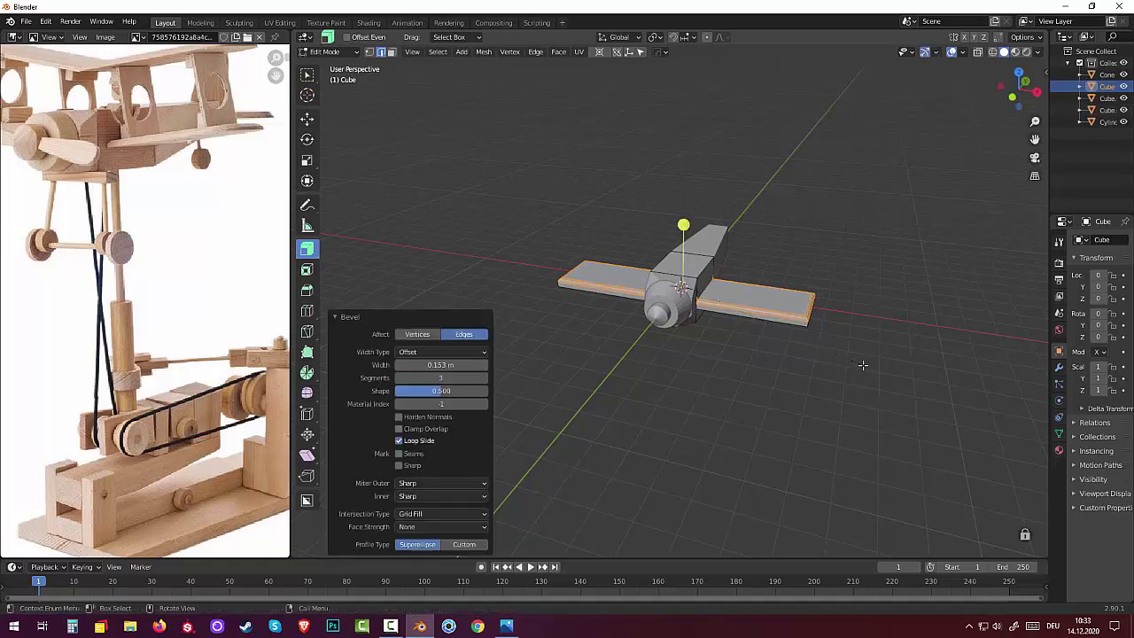
{"action": "left_click", "coordinate": [810, 387]}
{"action": "mouse_move", "coordinate": [813, 360]}
{"action": "middle_mouse_down"}
{"action": "mouse_move", "coordinate": [721, 334]}
{"action": "mouse_move", "coordinate": [721, 354]}
{"action": "mouse_move", "coordinate": [745, 359]}
{"action": "mouse_move", "coordinate": [735, 362]}
{"action": "middle_mouse_up"}
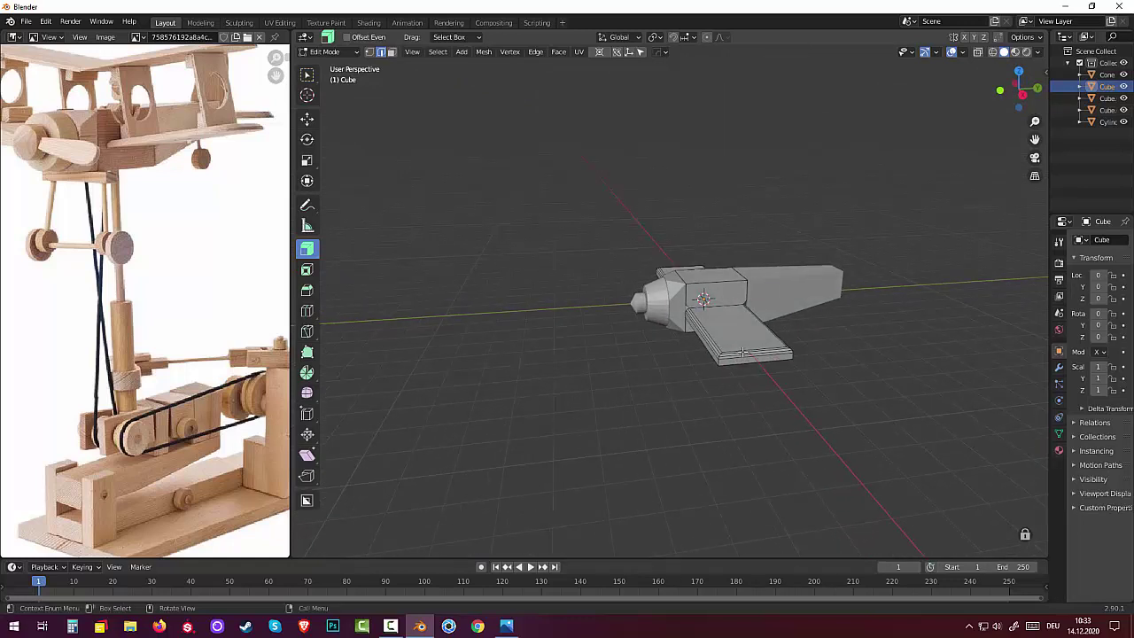
{"action": "left_click", "coordinate": [742, 352]}
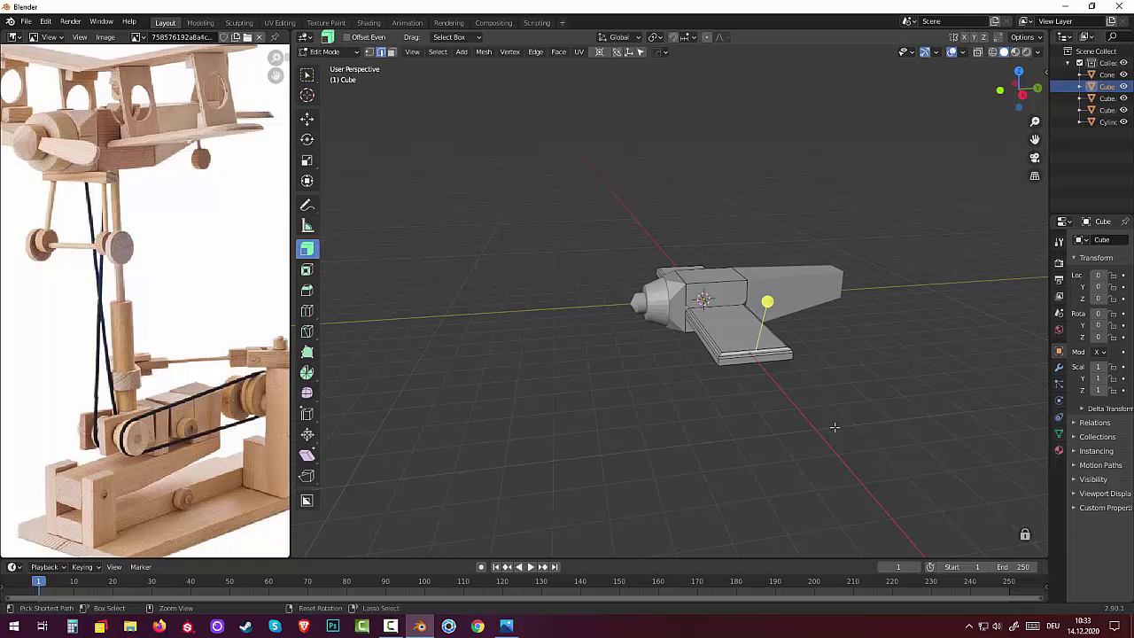
{"action": "mouse_move", "coordinate": [818, 430]}
{"action": "middle_mouse_down"}
{"action": "mouse_move", "coordinate": [886, 444]}
{"action": "mouse_move", "coordinate": [824, 319]}
{"action": "middle_mouse_up"}
{"action": "left_click", "coordinate": [820, 318]}
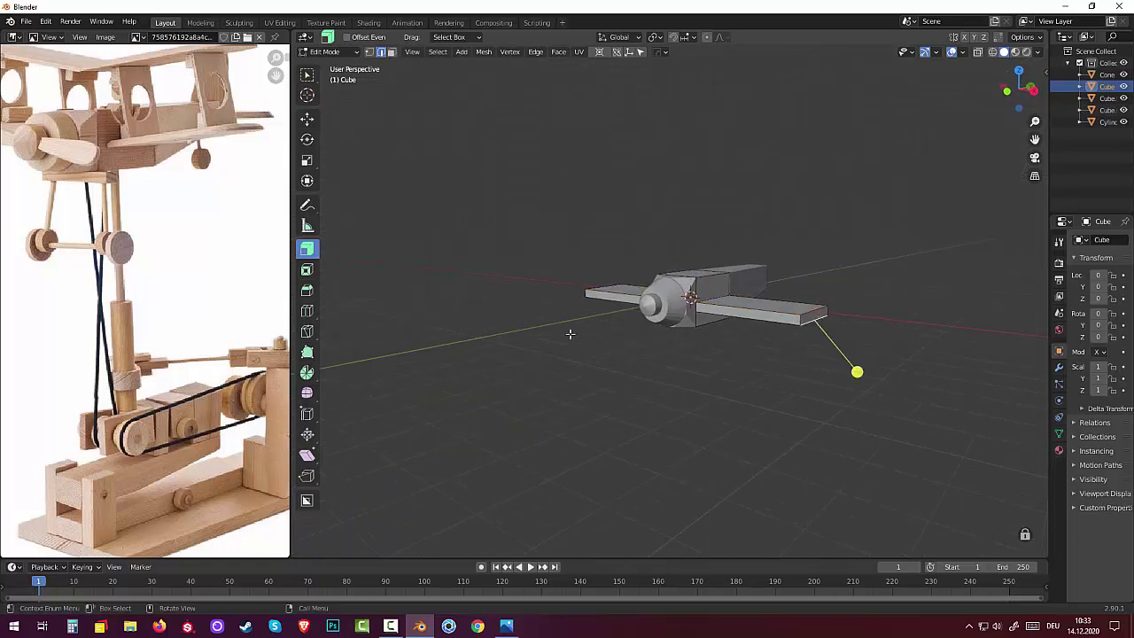
{"action": "mouse_move", "coordinate": [570, 334]}
{"action": "middle_mouse_down"}
{"action": "mouse_move", "coordinate": [679, 322]}
{"action": "mouse_move", "coordinate": [526, 314]}
{"action": "middle_mouse_up"}
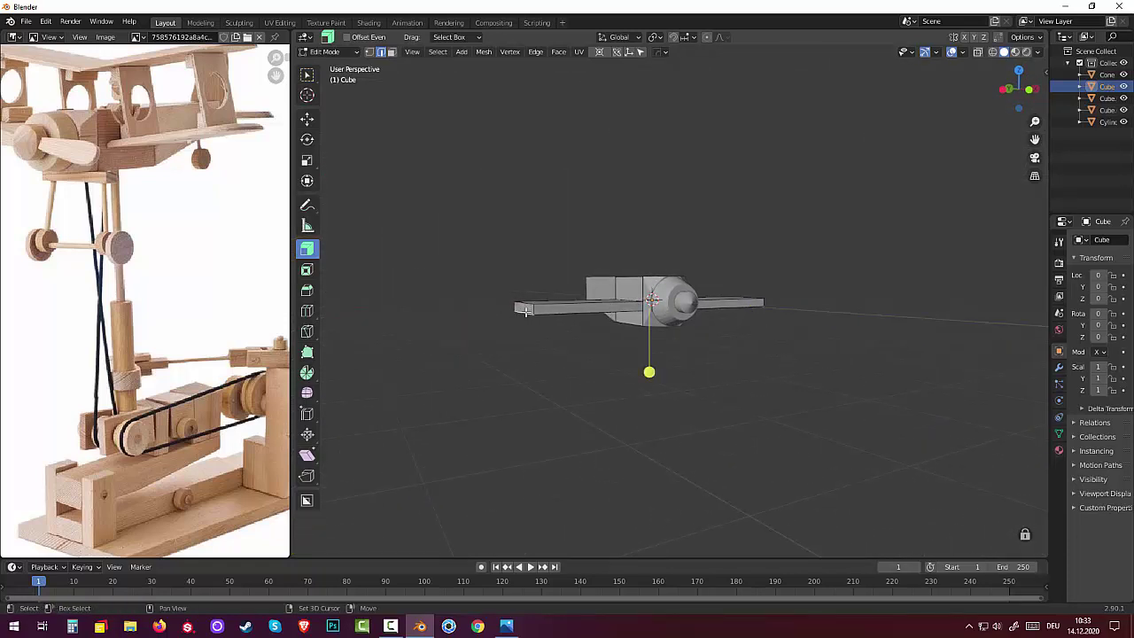
{"action": "mouse_move", "coordinate": [730, 411]}
{"action": "middle_mouse_down"}
{"action": "mouse_move", "coordinate": [686, 399]}
{"action": "mouse_move", "coordinate": [654, 428]}
{"action": "mouse_move", "coordinate": [638, 423]}
{"action": "mouse_move", "coordinate": [679, 448]}
{"action": "middle_mouse_up"}
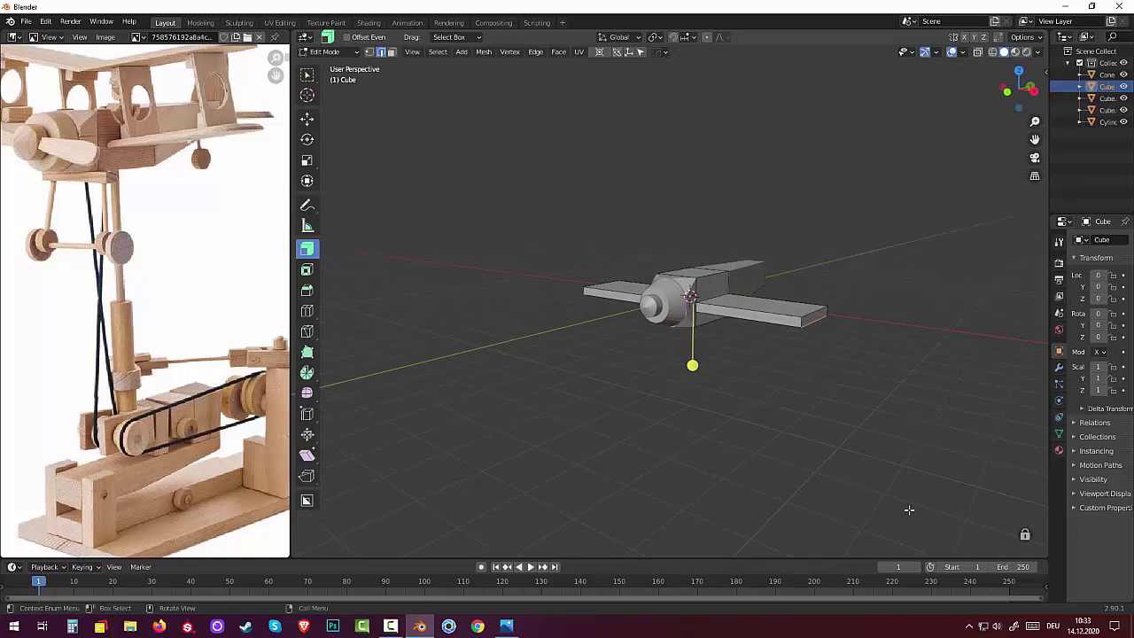
{"action": "key", "text": "z"}
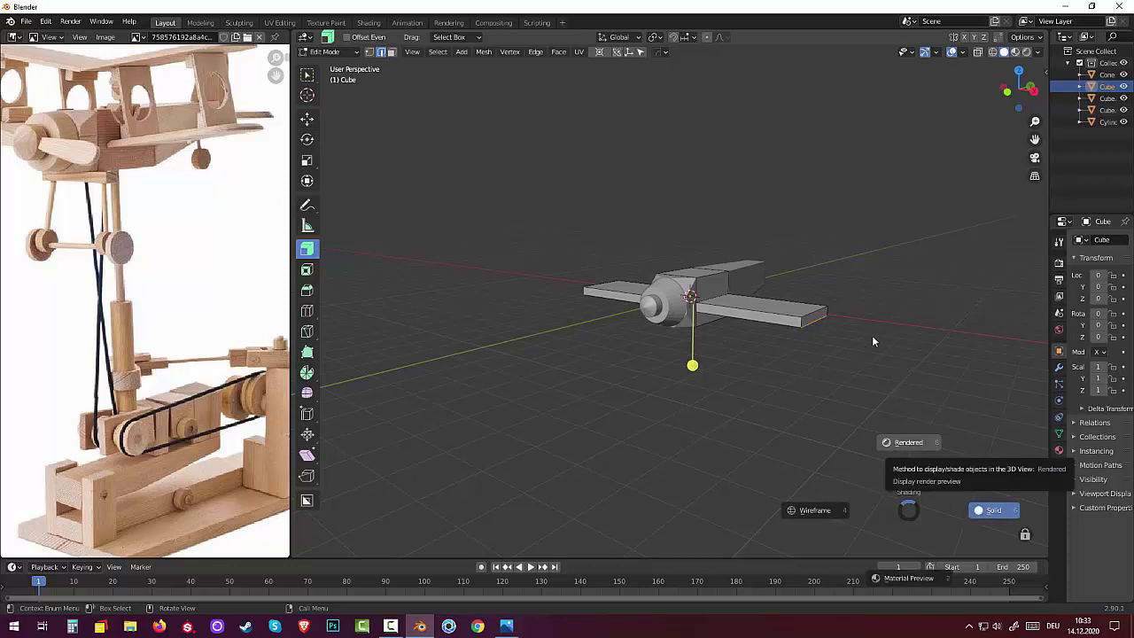
{"action": "left_click", "coordinate": [676, 428]}
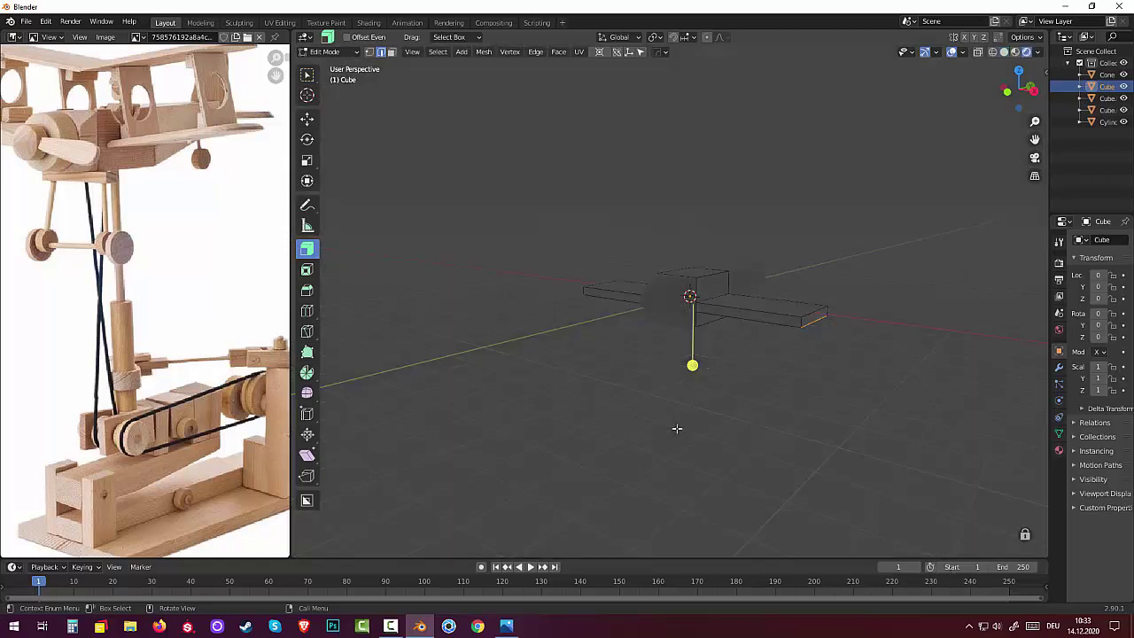
{"action": "left_click", "coordinate": [1004, 51]}
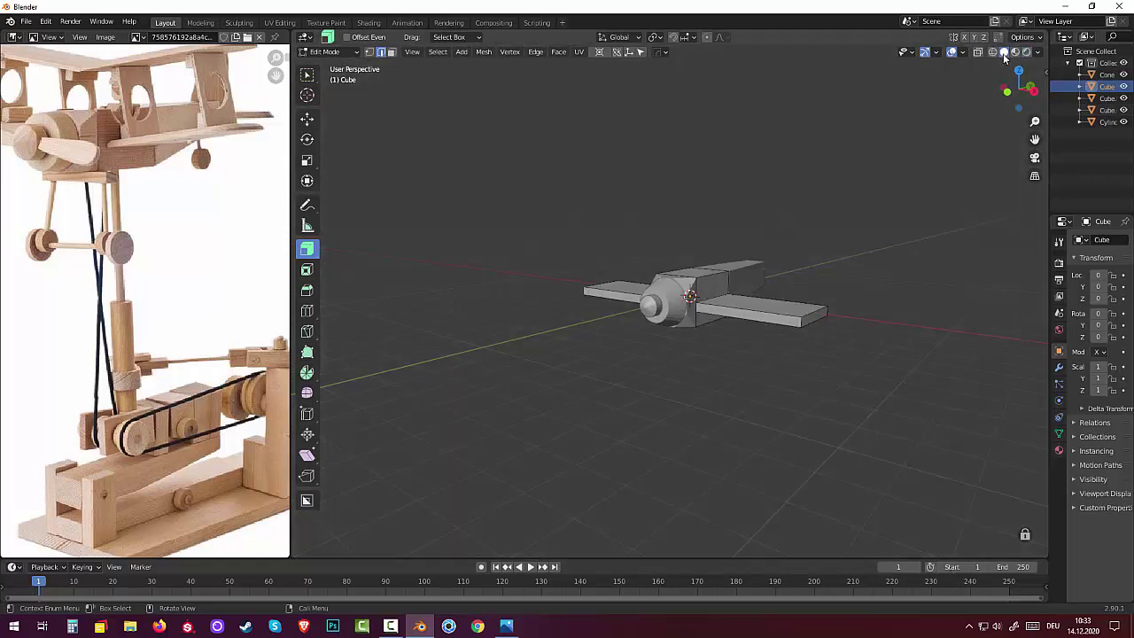
{"action": "left_click", "coordinate": [813, 323]}
Step: Raise the wing tip about 0.176 m along global Z
{"action": "middle_click_drag", "start_coordinate": [797, 169], "coordinate": [916, 175]}
{"action": "middle_click_drag", "start_coordinate": [521, 322], "coordinate": [550, 363]}
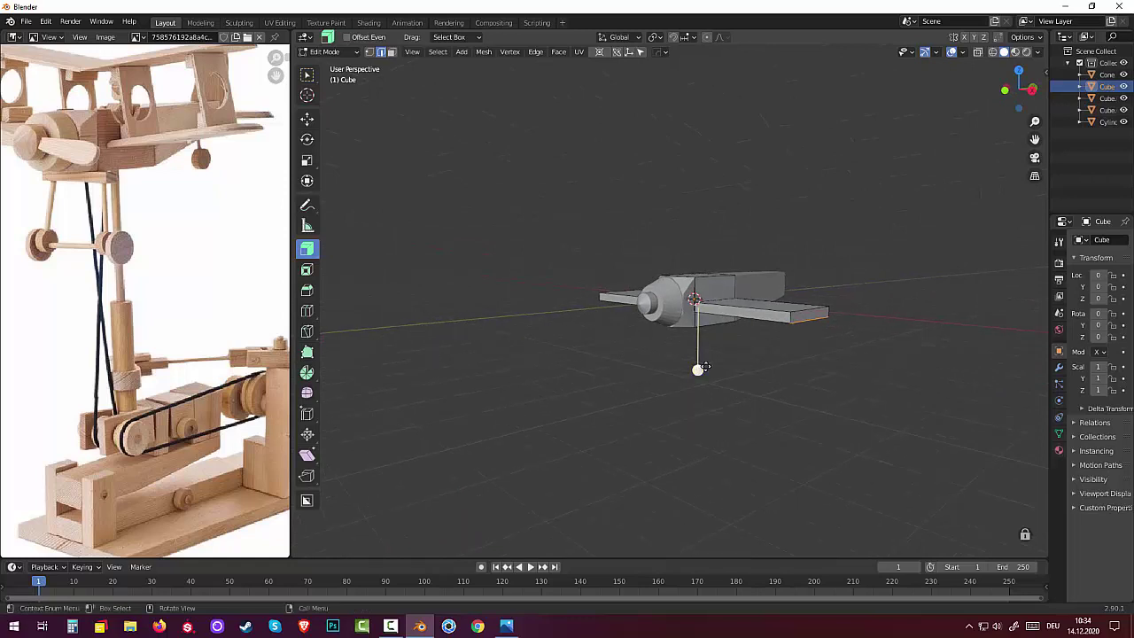
{"action": "left_click_drag", "start_coordinate": [700, 365], "coordinate": [699, 361]}
{"action": "middle_click_drag", "start_coordinate": [777, 359], "coordinate": [754, 346]}
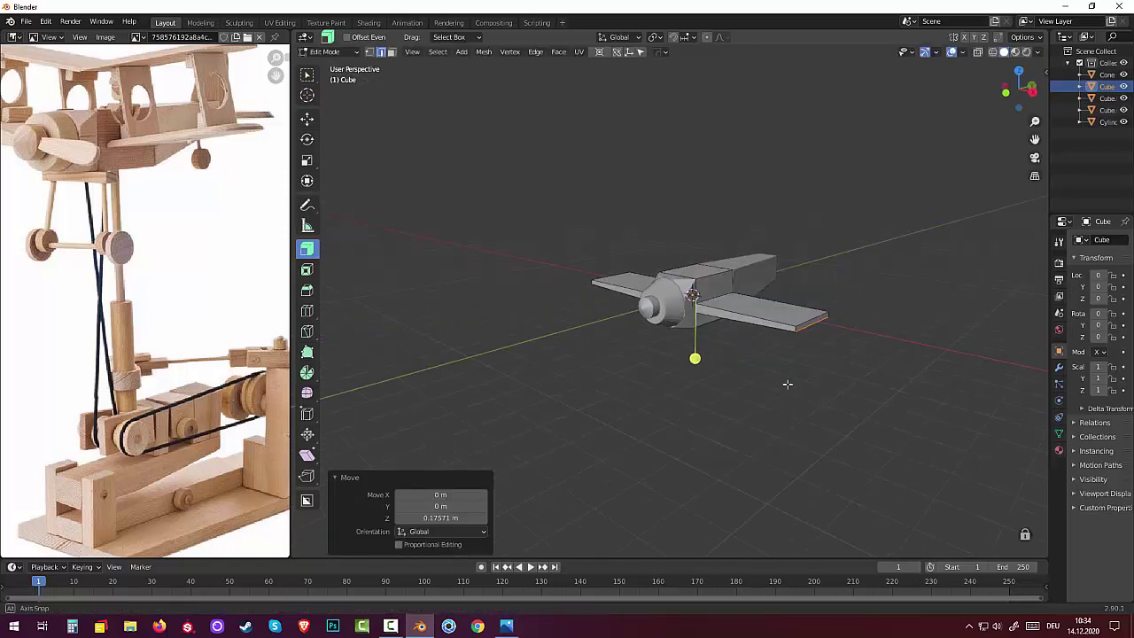
Step: Select the left wing's face and inspect the plane from several angles
{"action": "left_click", "coordinate": [756, 329]}
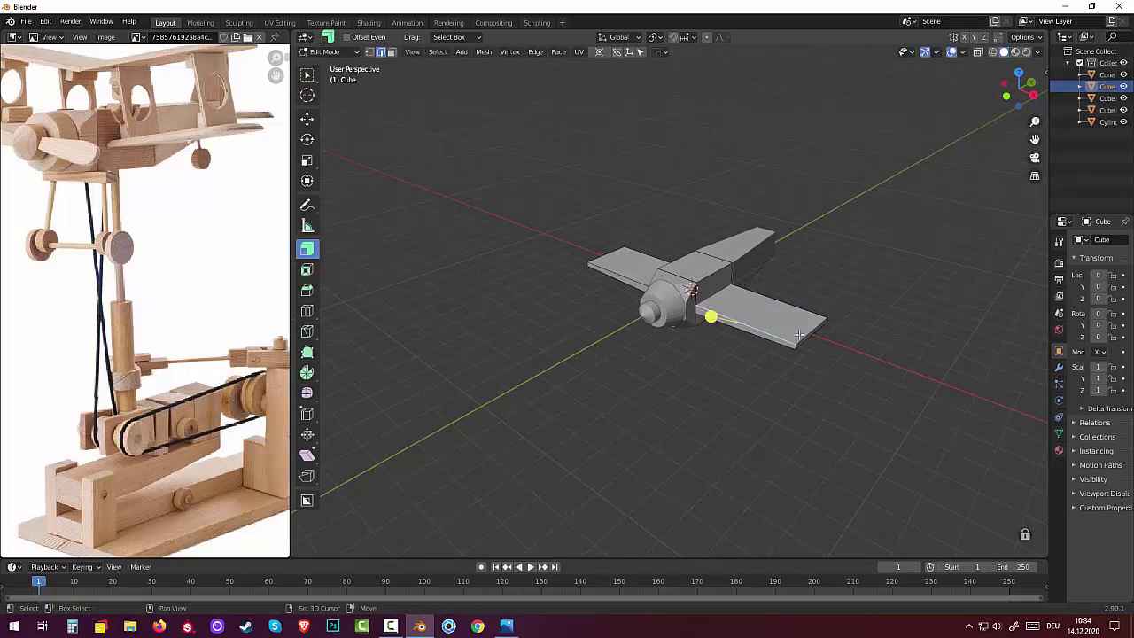
{"action": "middle_click_drag", "start_coordinate": [806, 336], "coordinate": [701, 349]}
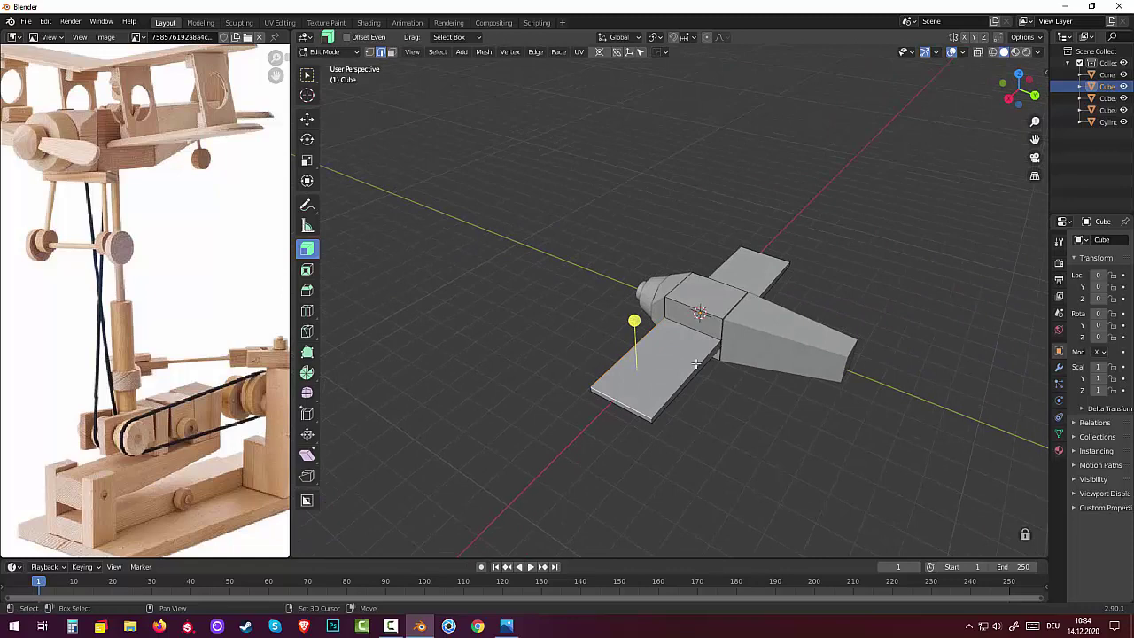
{"action": "left_click", "coordinate": [697, 364]}
{"action": "middle_click_drag", "start_coordinate": [697, 363], "coordinate": [616, 311]}
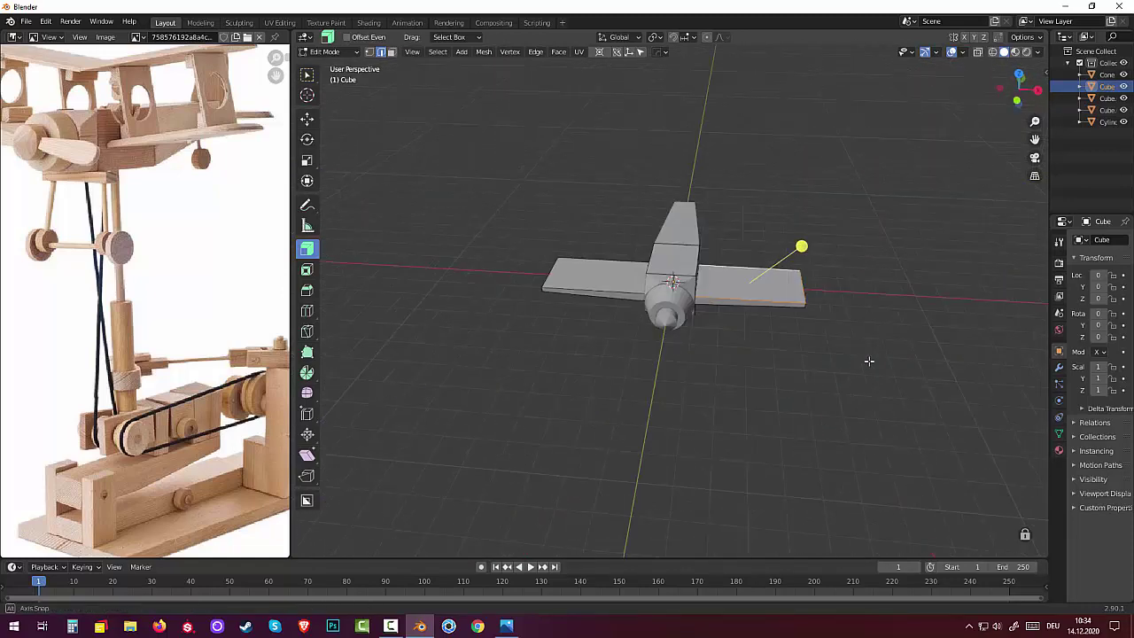
{"action": "left_click", "coordinate": [609, 284]}
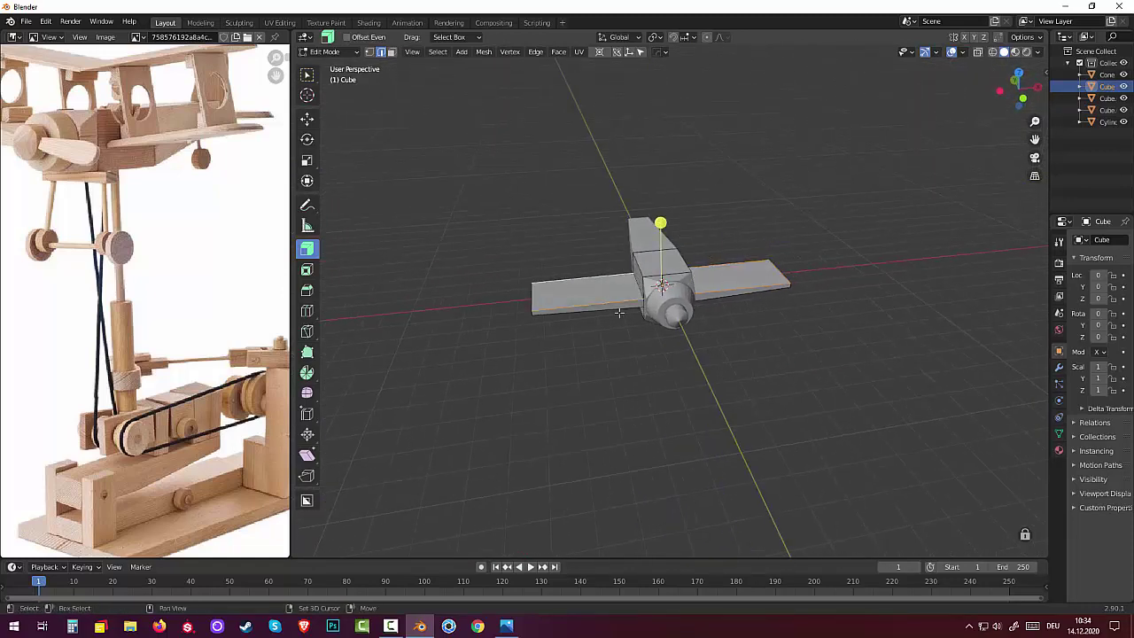
{"action": "middle_click_drag", "start_coordinate": [608, 278], "coordinate": [595, 370]}
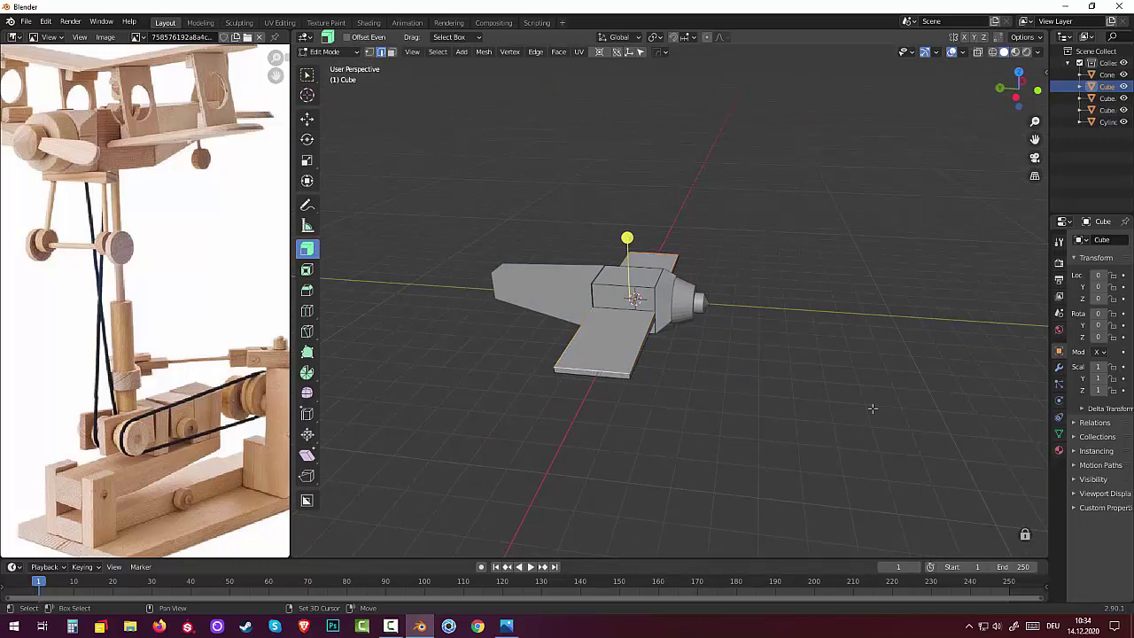
{"action": "mouse_move", "coordinate": [870, 407]}
{"action": "middle_mouse_down"}
{"action": "mouse_move", "coordinate": [792, 423]}
{"action": "mouse_move", "coordinate": [807, 444]}
{"action": "middle_mouse_up"}
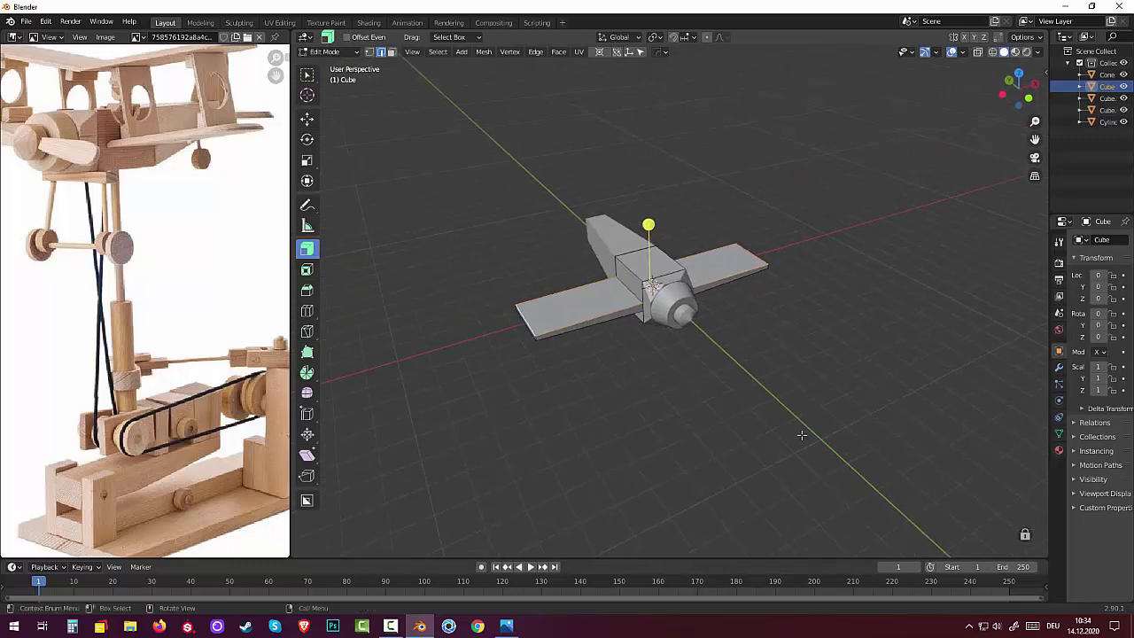
Step: Bevel the selected wing edges with two segments about 0.148 m wide, then clear the selection
{"action": "key", "text": "ctrl+b"}
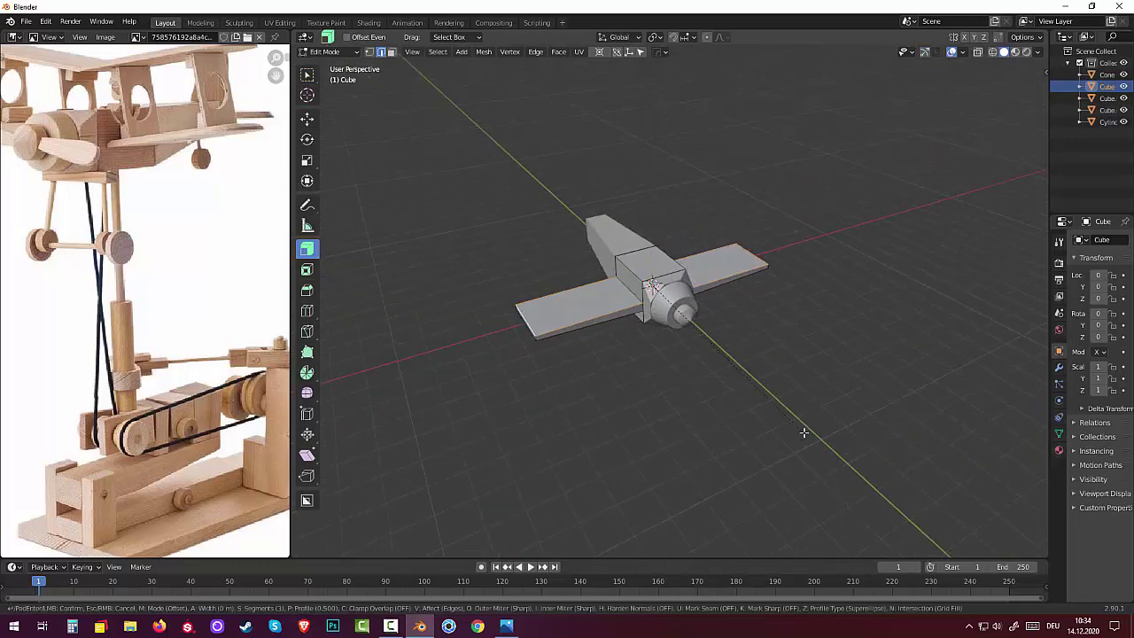
{"action": "scroll", "coordinate": [809, 432], "scroll_direction": "up", "scroll_amount": 1}
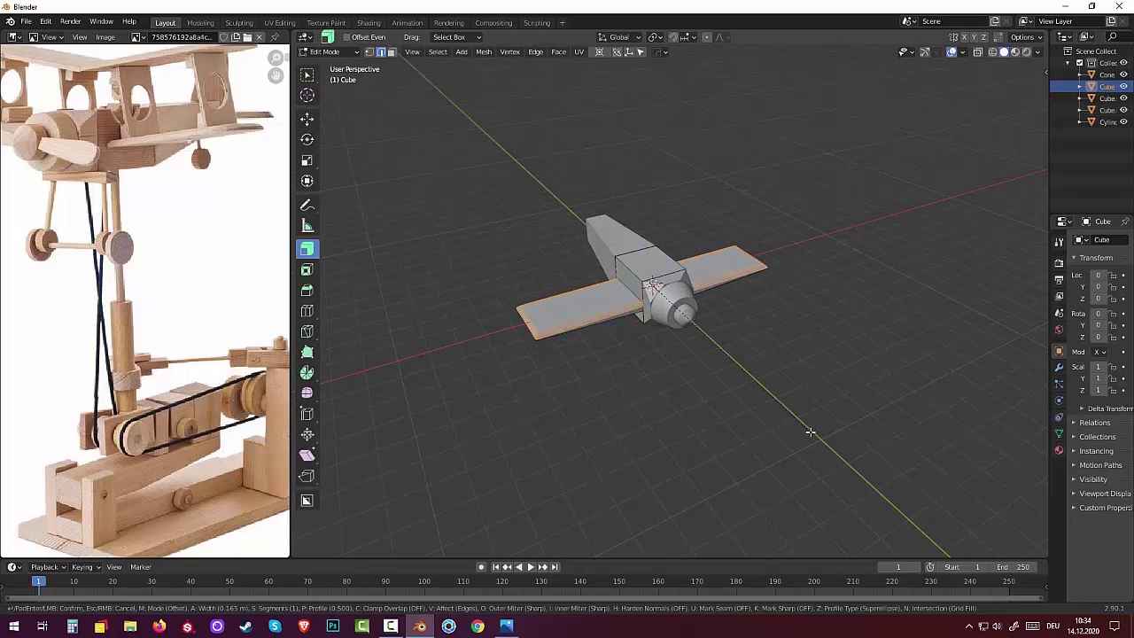
{"action": "left_click", "coordinate": [810, 432]}
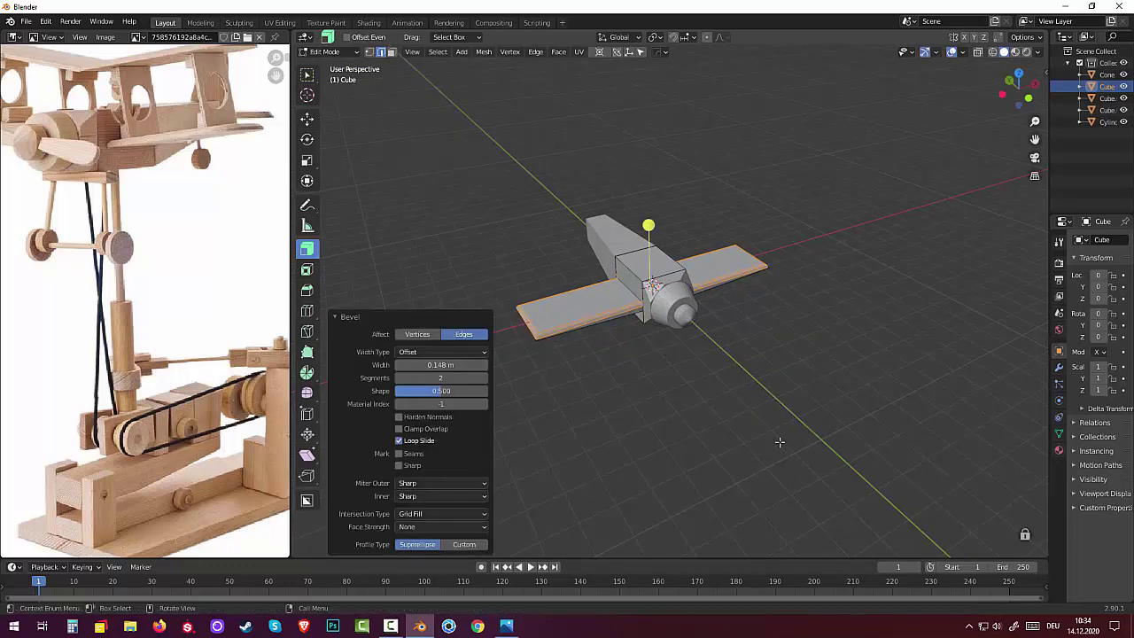
{"action": "left_click", "coordinate": [771, 446]}
{"action": "mouse_move", "coordinate": [767, 448]}
{"action": "middle_mouse_down"}
{"action": "mouse_move", "coordinate": [731, 395]}
{"action": "mouse_move", "coordinate": [630, 413]}
{"action": "mouse_move", "coordinate": [608, 390]}
{"action": "mouse_move", "coordinate": [711, 400]}
{"action": "mouse_move", "coordinate": [638, 369]}
{"action": "mouse_move", "coordinate": [593, 405]}
{"action": "mouse_move", "coordinate": [590, 435]}
{"action": "mouse_move", "coordinate": [701, 435]}
{"action": "mouse_move", "coordinate": [733, 390]}
{"action": "mouse_move", "coordinate": [709, 431]}
{"action": "mouse_move", "coordinate": [645, 444]}
{"action": "middle_mouse_up"}
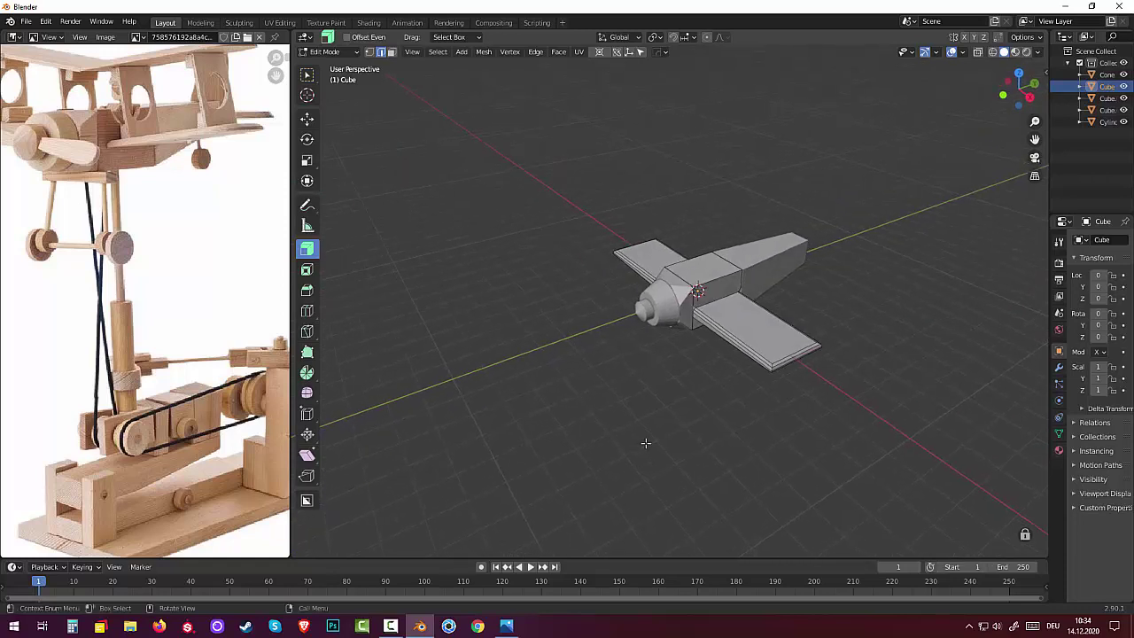
{"action": "mouse_move", "coordinate": [732, 430]}
{"action": "middle_mouse_down"}
{"action": "mouse_move", "coordinate": [735, 380]}
{"action": "mouse_move", "coordinate": [817, 393]}
{"action": "mouse_move", "coordinate": [777, 366]}
{"action": "middle_mouse_up"}
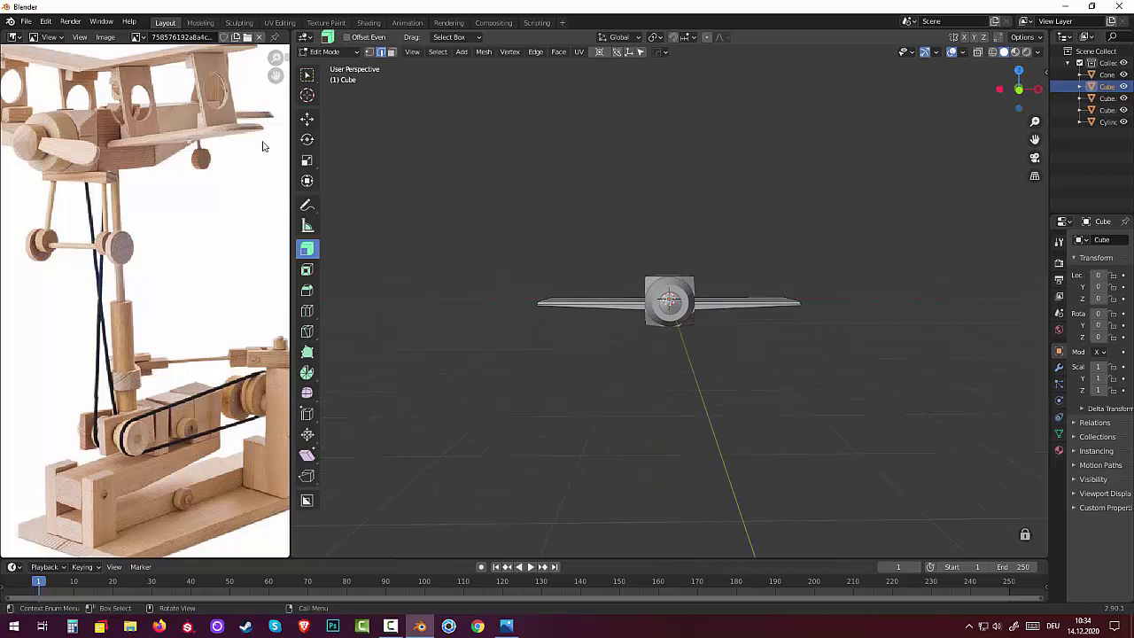
{"action": "left_click", "coordinate": [325, 51]}
{"action": "left_click", "coordinate": [323, 68]}
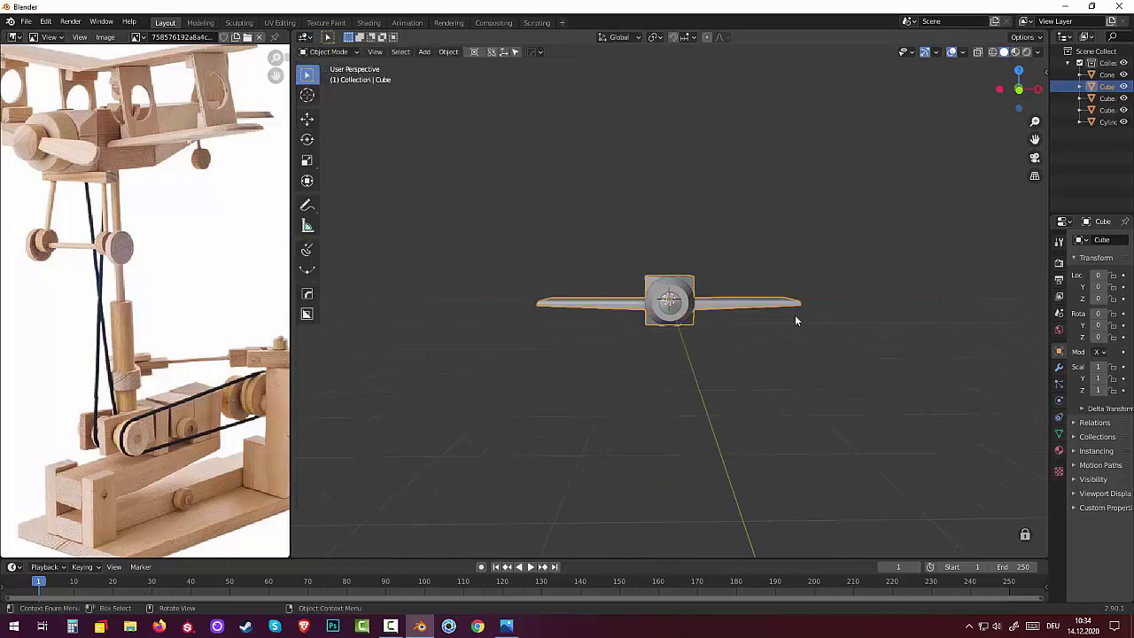
{"action": "mouse_move", "coordinate": [795, 315]}
{"action": "middle_mouse_down"}
{"action": "mouse_move", "coordinate": [815, 349]}
{"action": "mouse_move", "coordinate": [764, 317]}
{"action": "middle_mouse_up"}
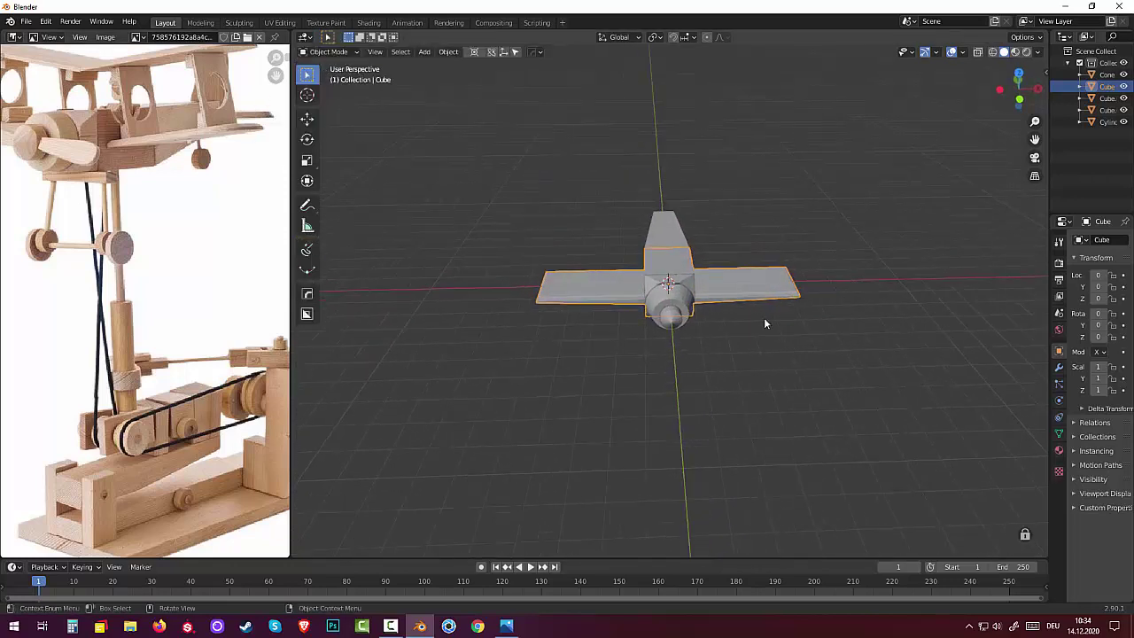
{"action": "left_click", "coordinate": [741, 365]}
{"action": "mouse_move", "coordinate": [772, 392]}
{"action": "middle_mouse_down"}
{"action": "mouse_move", "coordinate": [709, 351]}
{"action": "mouse_move", "coordinate": [607, 354]}
{"action": "mouse_move", "coordinate": [633, 407]}
{"action": "mouse_move", "coordinate": [700, 407]}
{"action": "mouse_move", "coordinate": [709, 420]}
{"action": "mouse_move", "coordinate": [713, 385]}
{"action": "middle_mouse_up"}
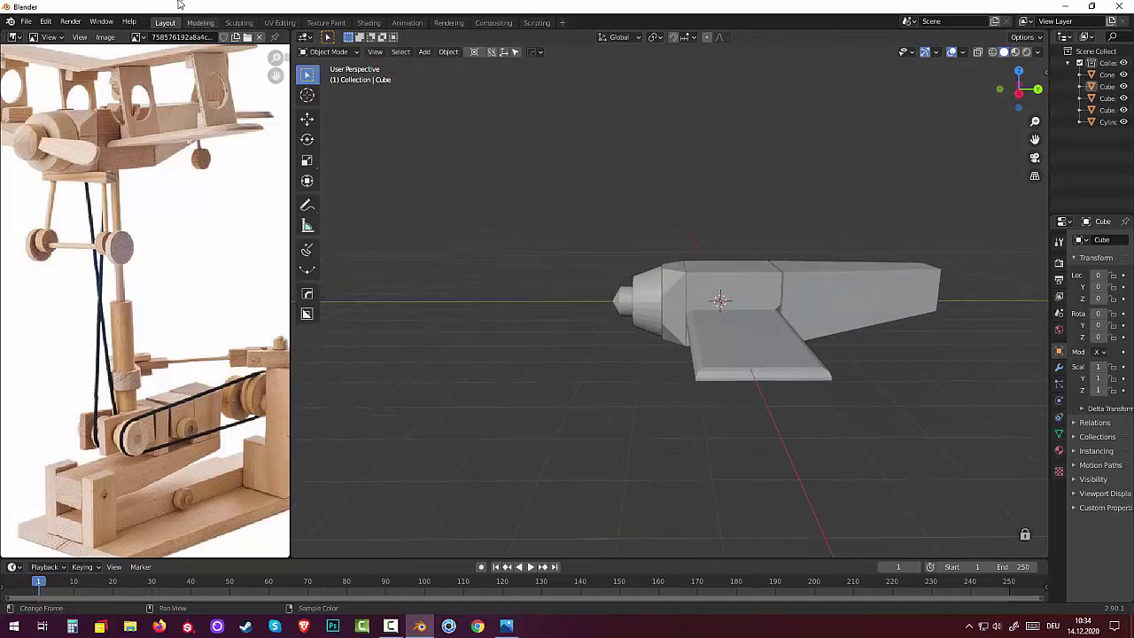
{"action": "left_click", "coordinate": [325, 53]}
Step: Back in Edit Mode, select both wing-tip end faces in face select mode
{"action": "left_click", "coordinate": [330, 80]}
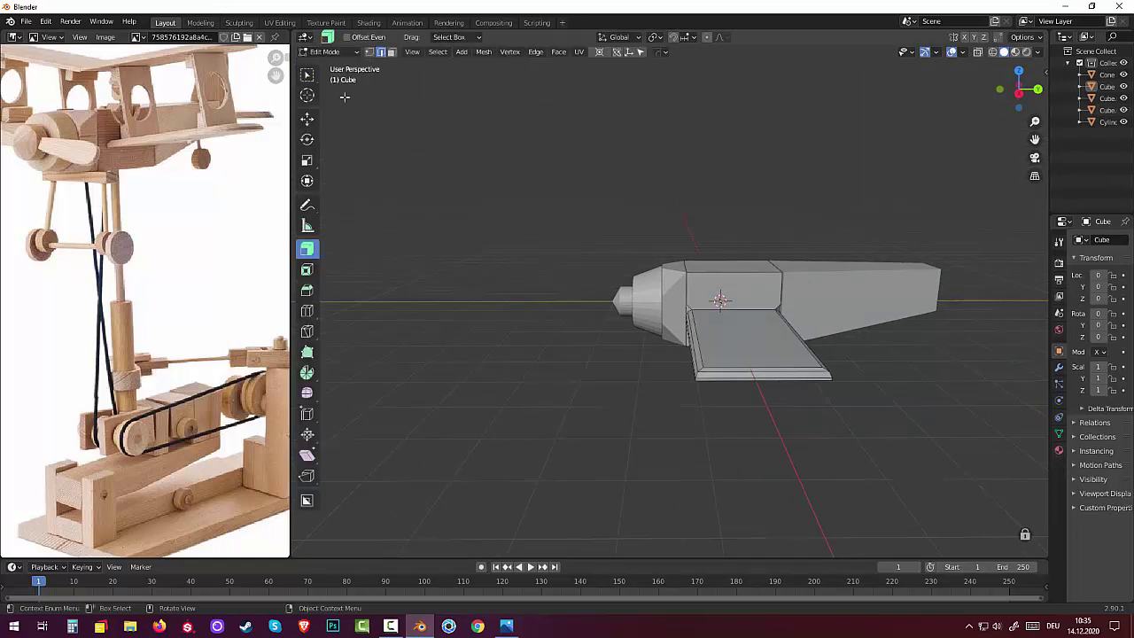
{"action": "left_click", "coordinate": [743, 380]}
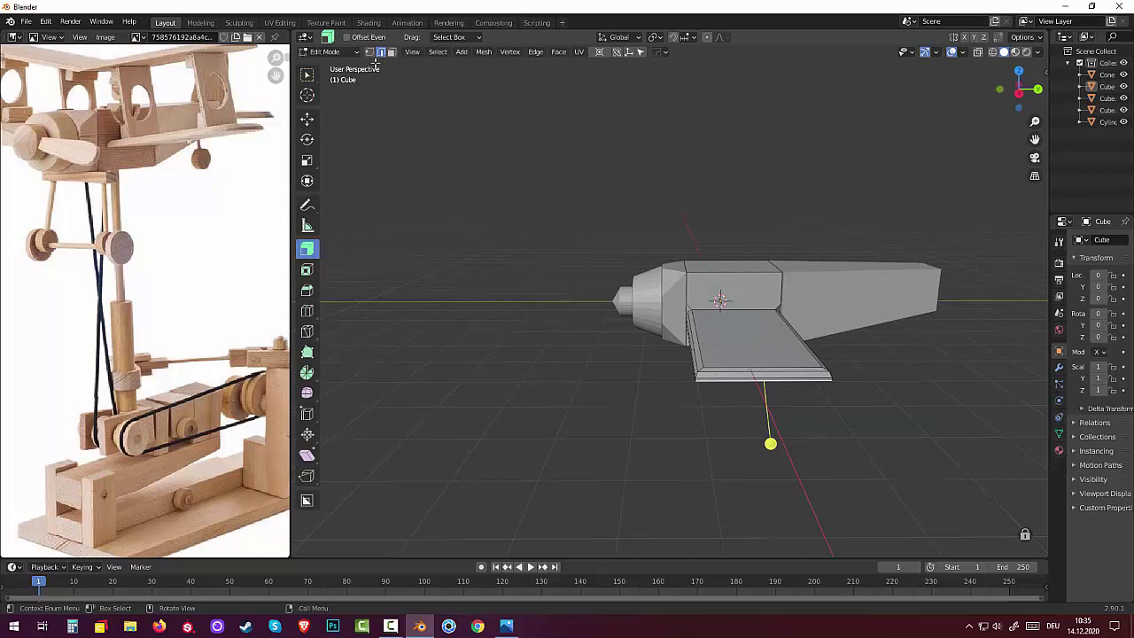
{"action": "left_click", "coordinate": [393, 51]}
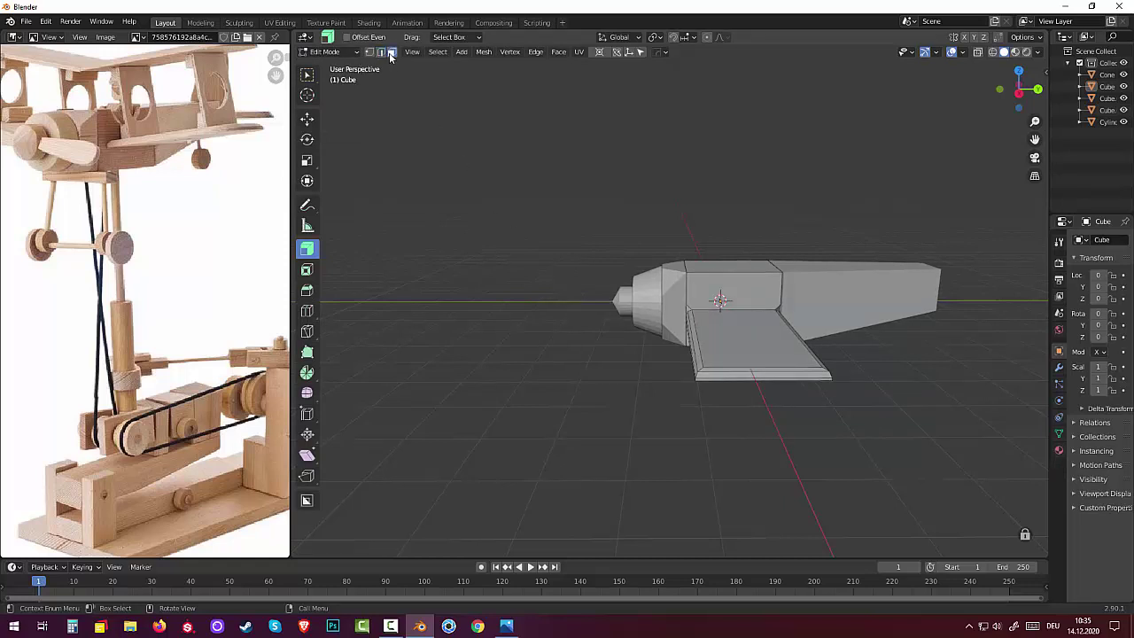
{"action": "left_click", "coordinate": [733, 379]}
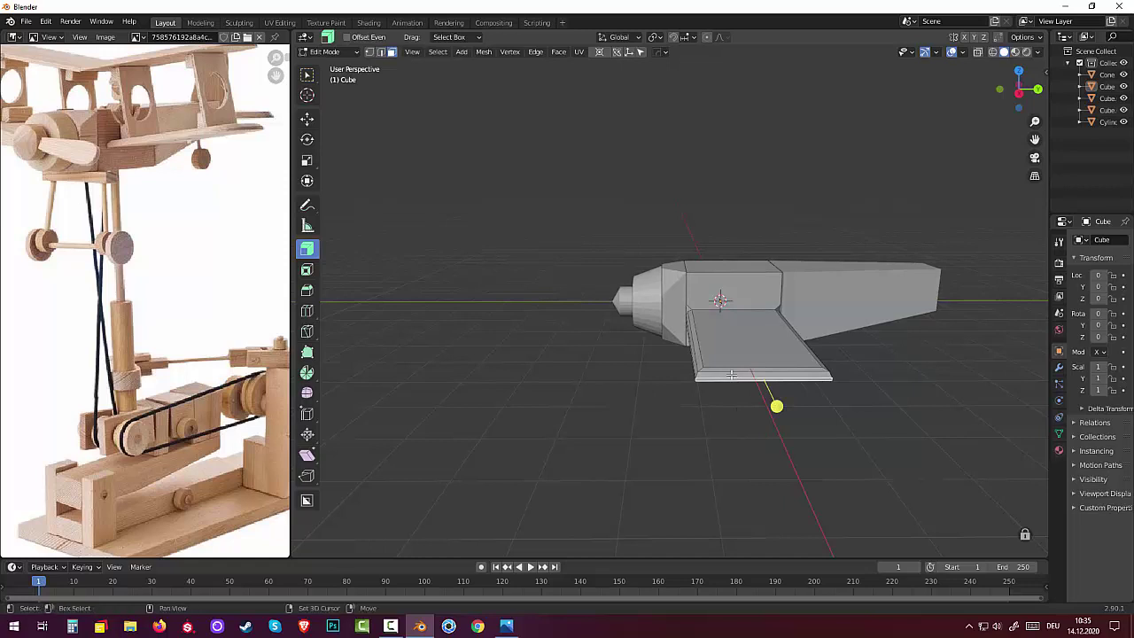
{"action": "left_click", "coordinate": [730, 373], "text": "shift"}
{"action": "mouse_move", "coordinate": [697, 370]}
{"action": "middle_mouse_down"}
{"action": "mouse_move", "coordinate": [856, 349]}
{"action": "mouse_move", "coordinate": [913, 370]}
{"action": "middle_mouse_up"}
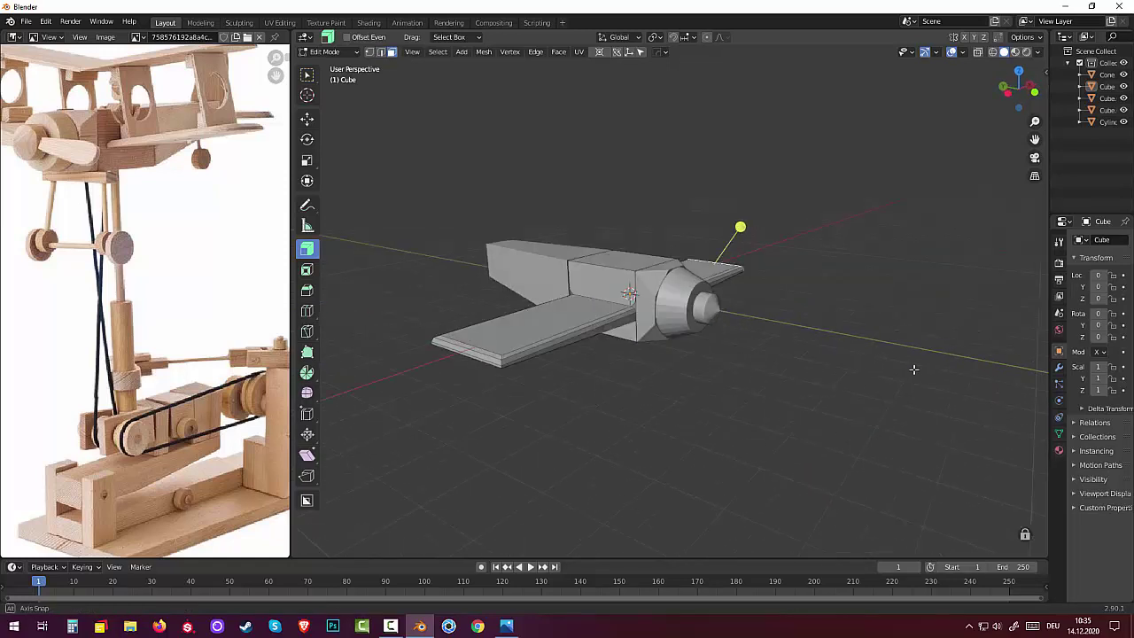
{"action": "left_click", "coordinate": [495, 366], "text": "shift"}
{"action": "left_click", "coordinate": [494, 363], "text": "shift"}
{"action": "left_click", "coordinate": [494, 363], "text": "shift"}
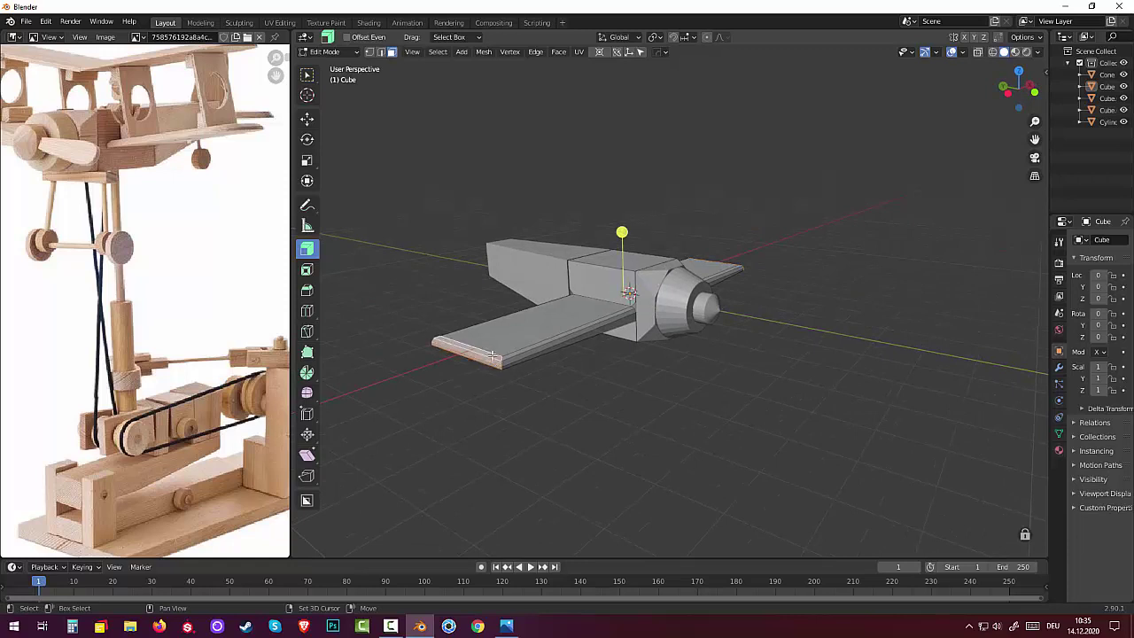
{"action": "mouse_move", "coordinate": [607, 447]}
{"action": "middle_mouse_down"}
{"action": "mouse_move", "coordinate": [575, 435]}
{"action": "mouse_move", "coordinate": [530, 443]}
{"action": "middle_mouse_up"}
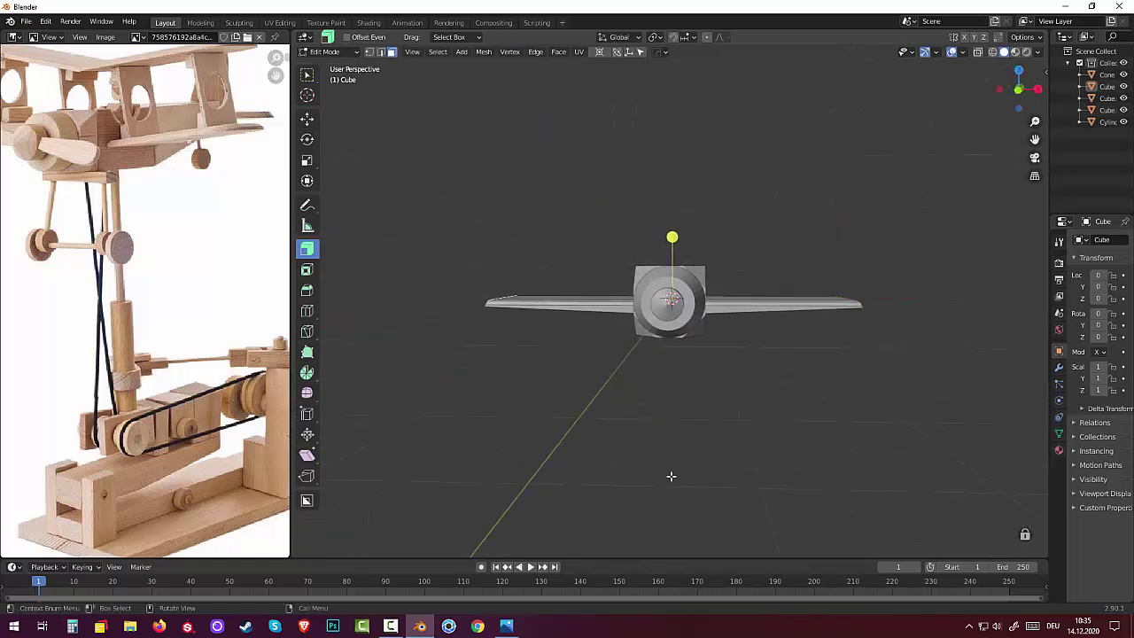
Step: Raise the selected wing tips 0.425 m straight up along Z
{"action": "key", "text": "e"}
{"action": "key", "text": "z"}
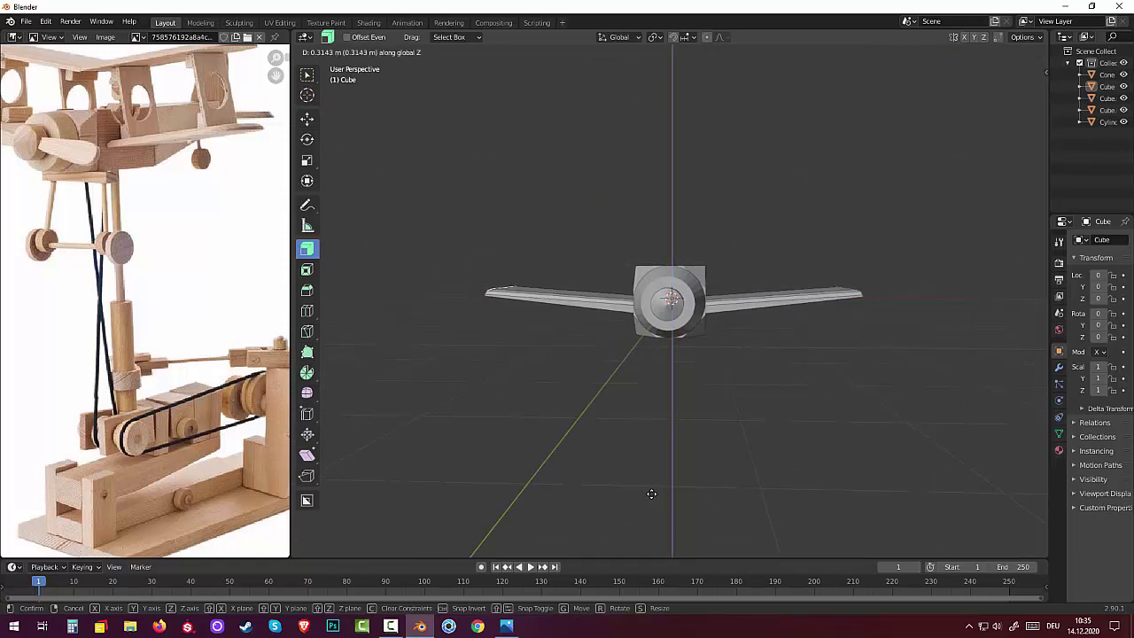
{"action": "left_click", "coordinate": [650, 490]}
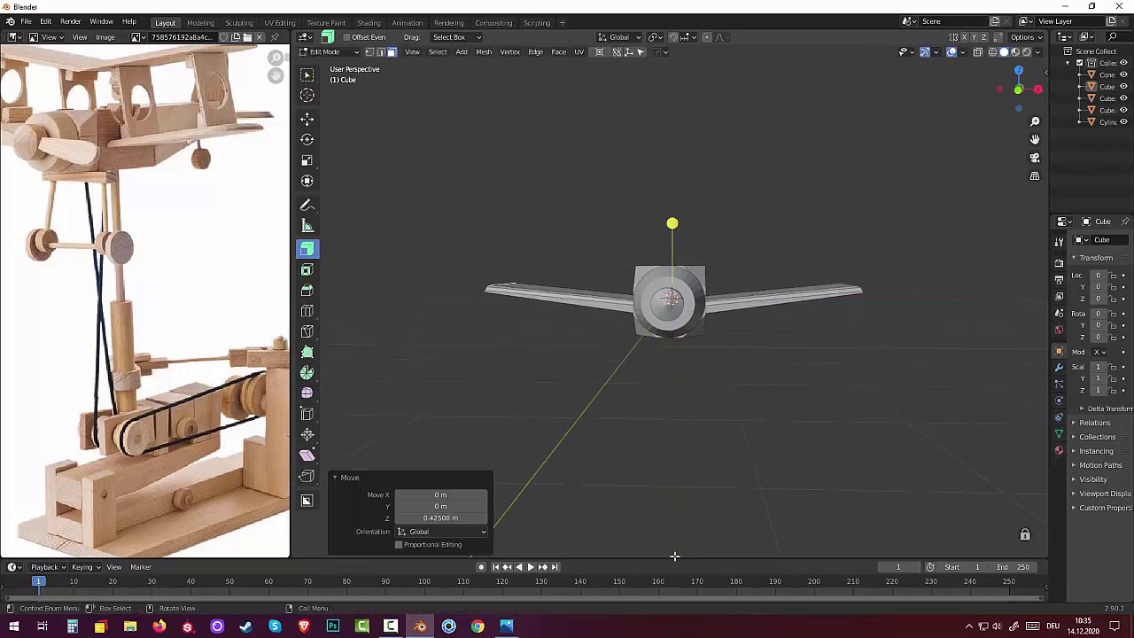
{"action": "mouse_move", "coordinate": [776, 501]}
{"action": "middle_mouse_down"}
{"action": "mouse_move", "coordinate": [768, 540]}
{"action": "mouse_move", "coordinate": [704, 549]}
{"action": "mouse_move", "coordinate": [696, 539]}
{"action": "mouse_move", "coordinate": [742, 536]}
{"action": "middle_mouse_up"}
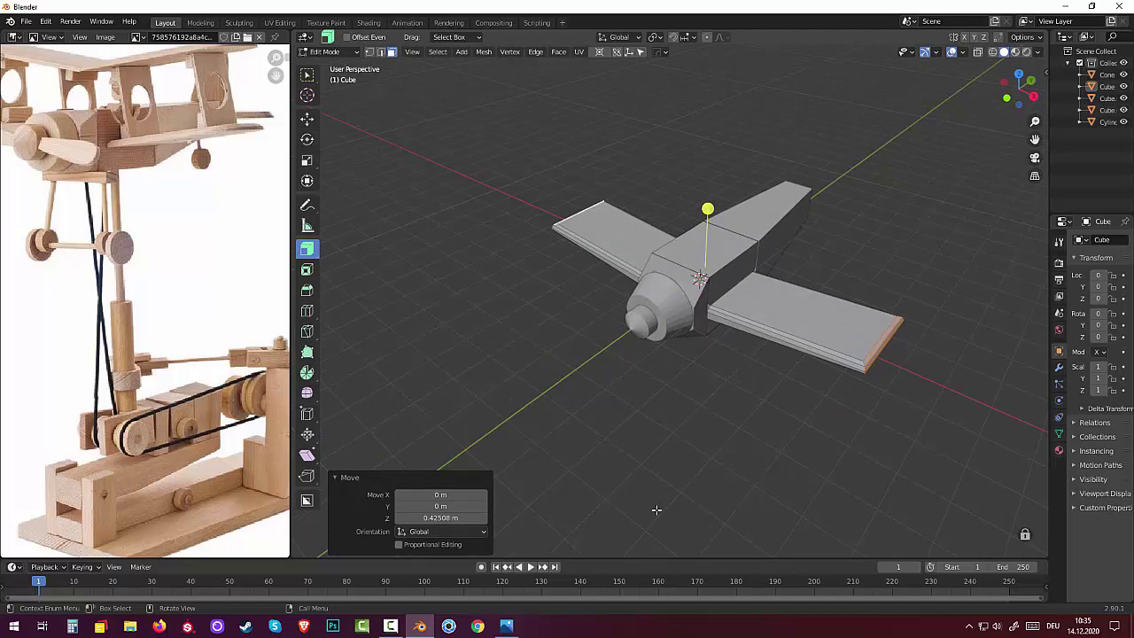
{"action": "mouse_move", "coordinate": [727, 478]}
{"action": "middle_mouse_down"}
{"action": "mouse_move", "coordinate": [852, 413]}
{"action": "mouse_move", "coordinate": [856, 481]}
{"action": "mouse_move", "coordinate": [810, 476]}
{"action": "mouse_move", "coordinate": [780, 425]}
{"action": "mouse_move", "coordinate": [673, 496]}
{"action": "middle_mouse_up"}
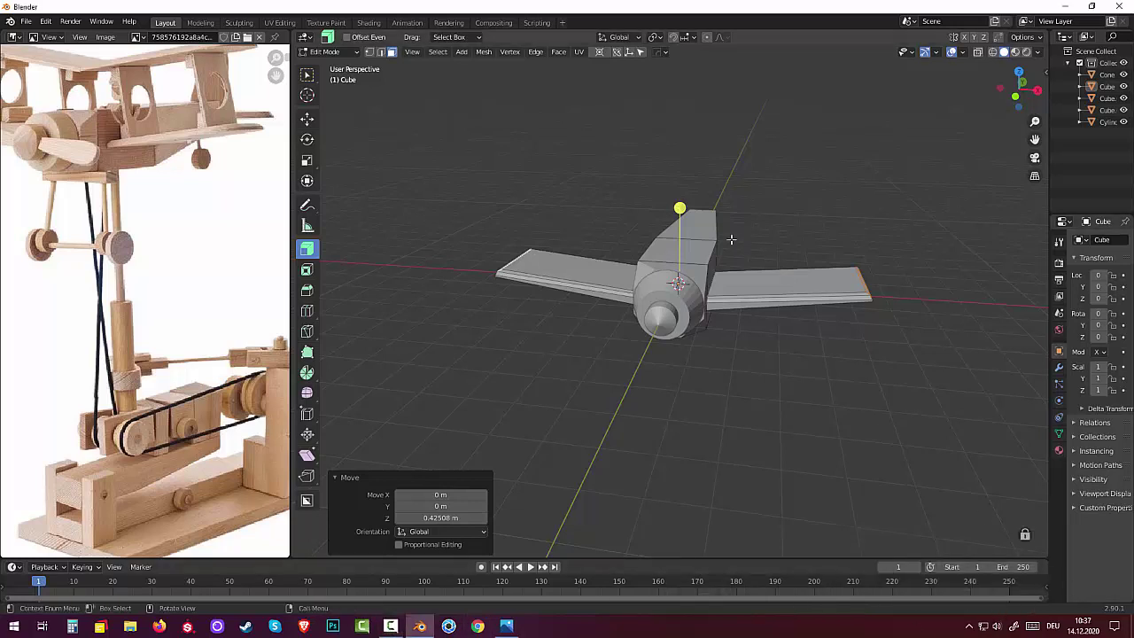
Step: Select the fuselage's top face and open the interaction mode list
{"action": "middle_click_drag", "start_coordinate": [716, 286], "coordinate": [712, 256]}
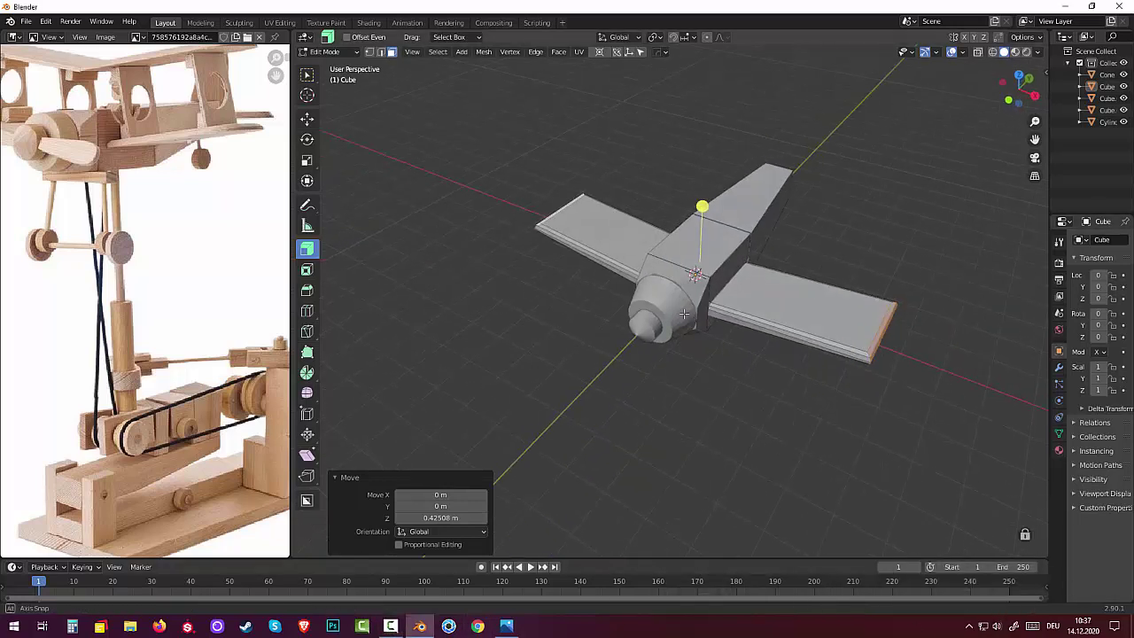
{"action": "left_click", "coordinate": [716, 249]}
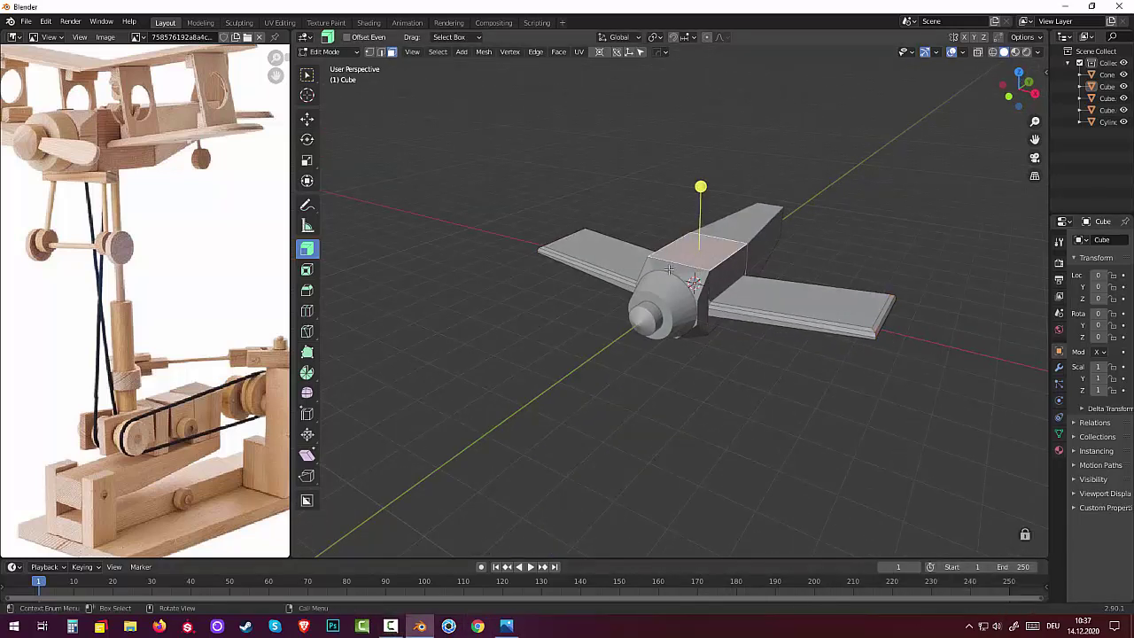
{"action": "left_click", "coordinate": [333, 53]}
Step: In Object Mode, lift the winged Cube 2.8111 m straight up along Z
{"action": "left_click", "coordinate": [331, 66]}
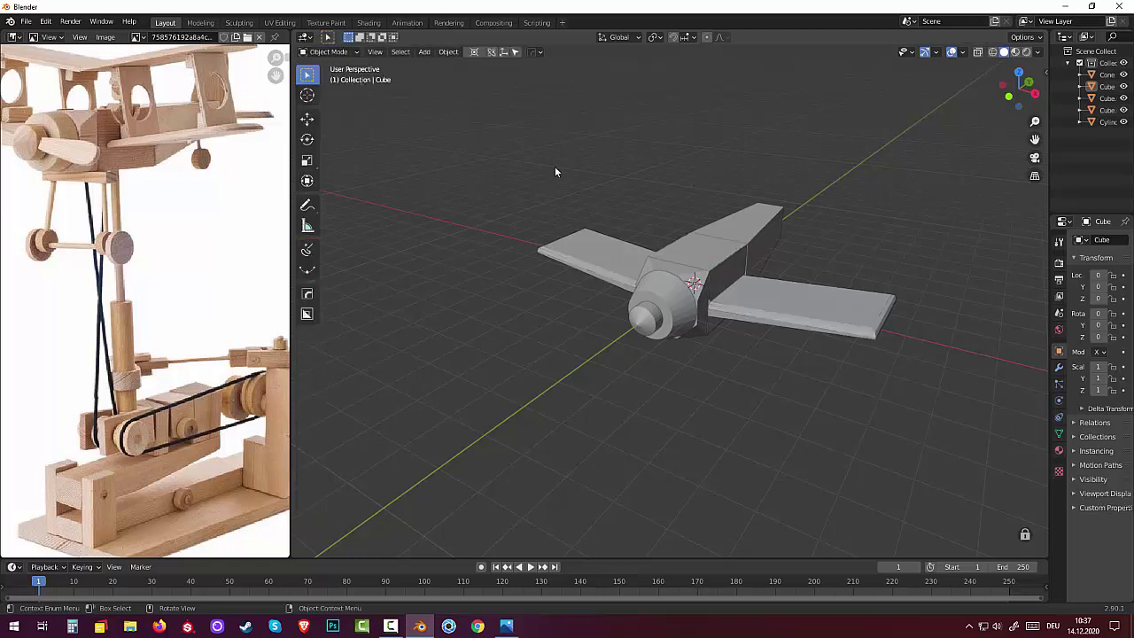
{"action": "left_click", "coordinate": [688, 254]}
{"action": "middle_click_drag", "start_coordinate": [685, 250], "coordinate": [705, 237]}
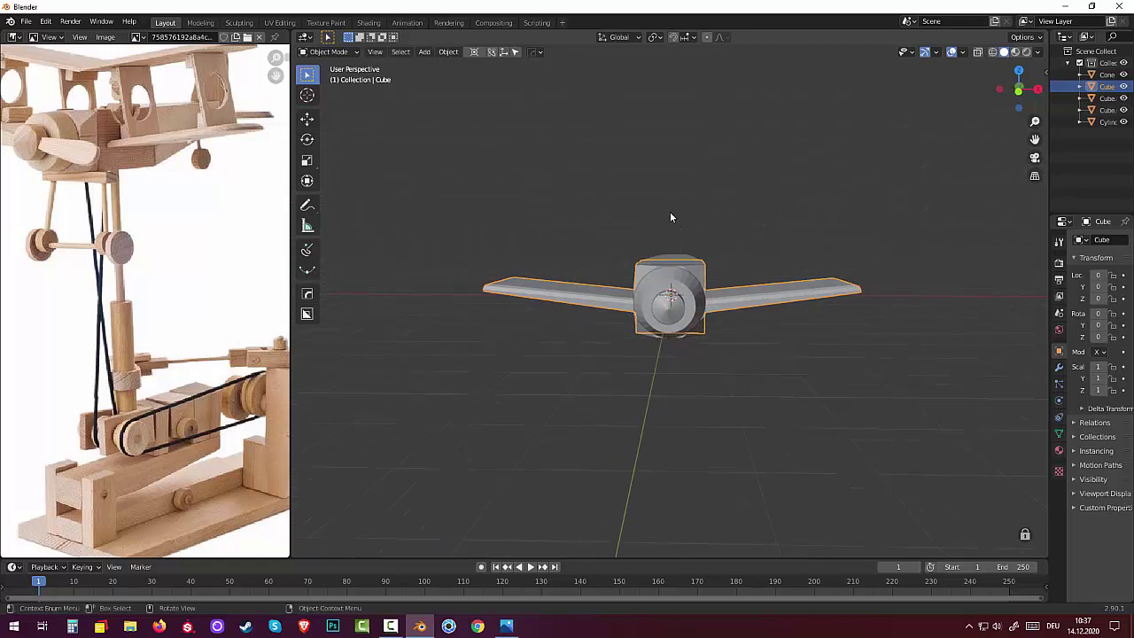
{"action": "key", "text": "g"}
{"action": "key", "text": "z"}
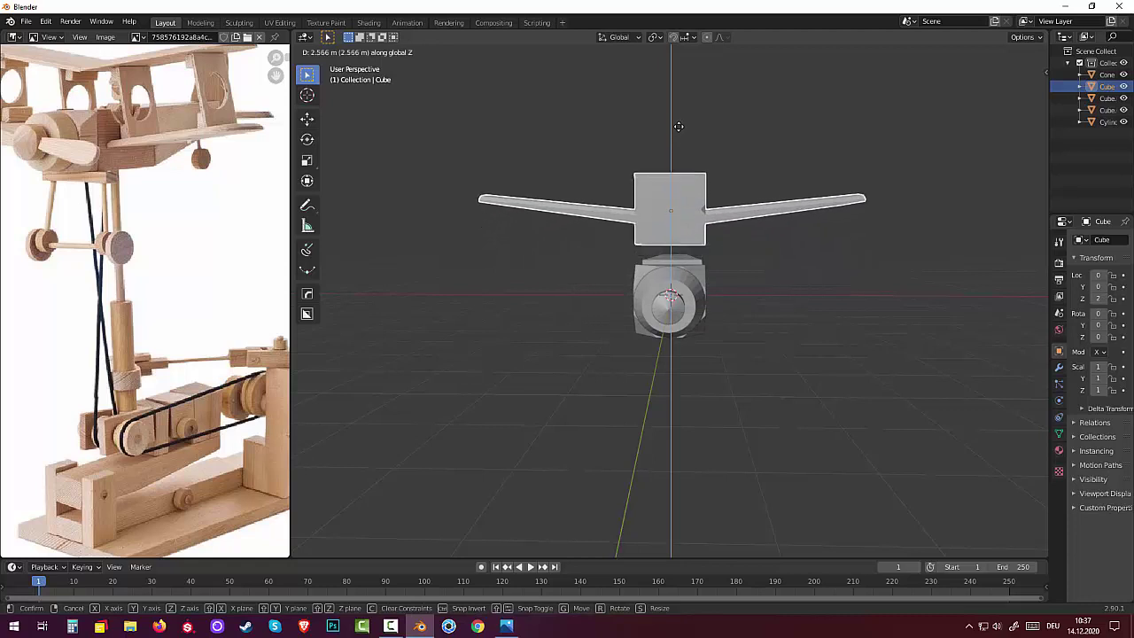
{"action": "left_click", "coordinate": [677, 129]}
{"action": "mouse_move", "coordinate": [675, 130]}
{"action": "middle_mouse_down"}
{"action": "mouse_move", "coordinate": [684, 195]}
{"action": "mouse_move", "coordinate": [633, 184]}
{"action": "middle_mouse_up"}
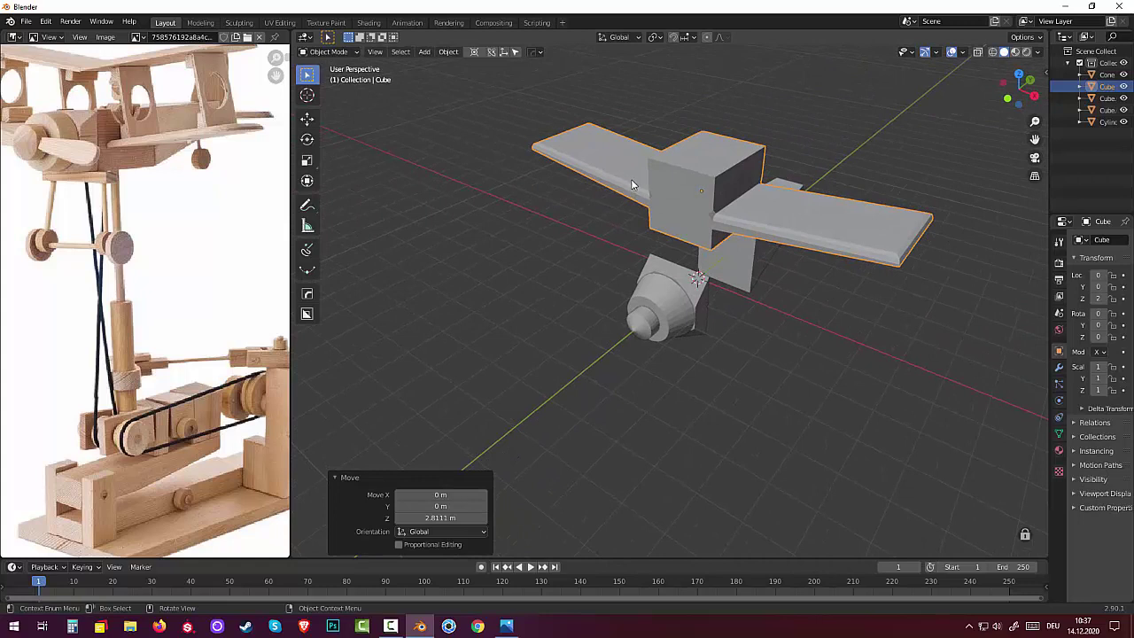
{"action": "left_click", "coordinate": [692, 192]}
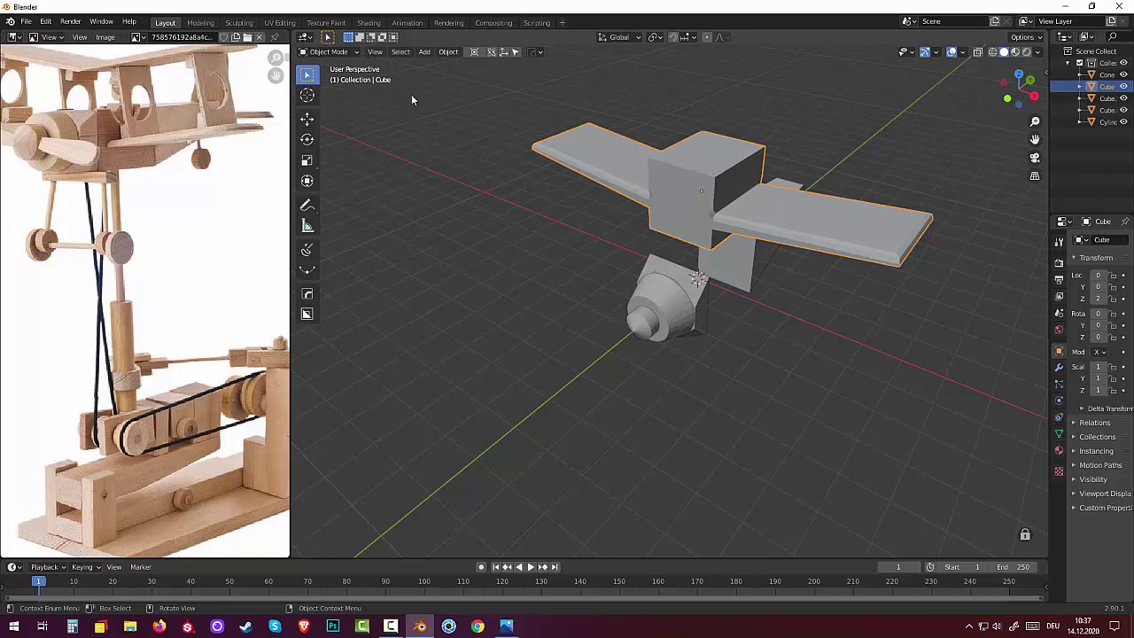
{"action": "left_click", "coordinate": [336, 53]}
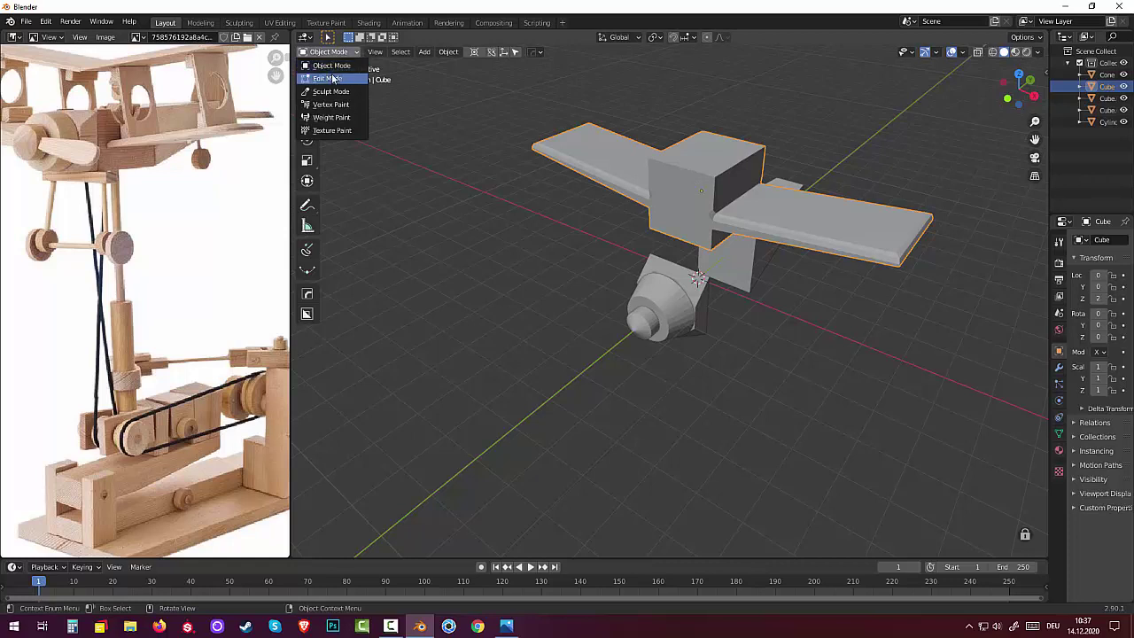
Step: In Edit Mode, try selecting and growing the central block faces, then clear the selection
{"action": "left_click", "coordinate": [333, 78]}
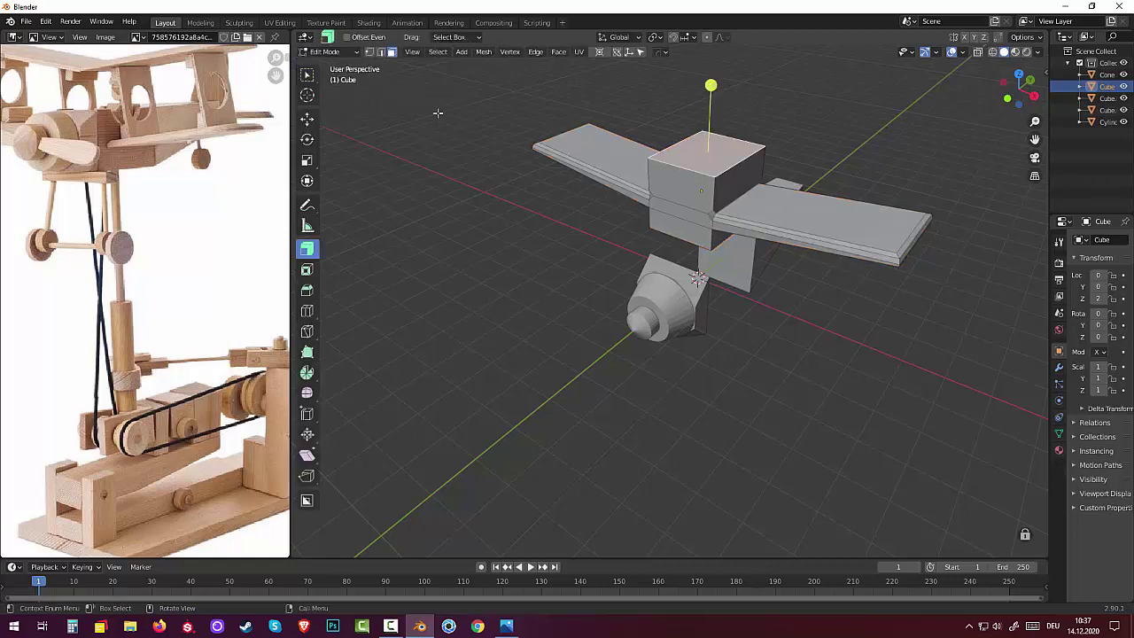
{"action": "left_click", "coordinate": [677, 184]}
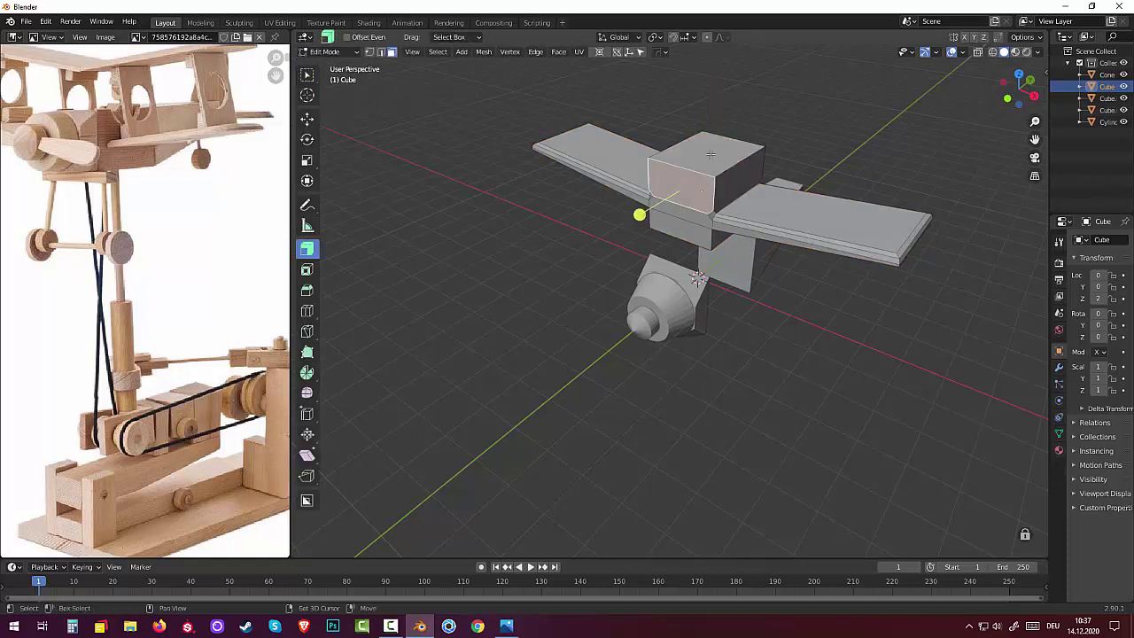
{"action": "left_click", "coordinate": [709, 172], "text": "shift"}
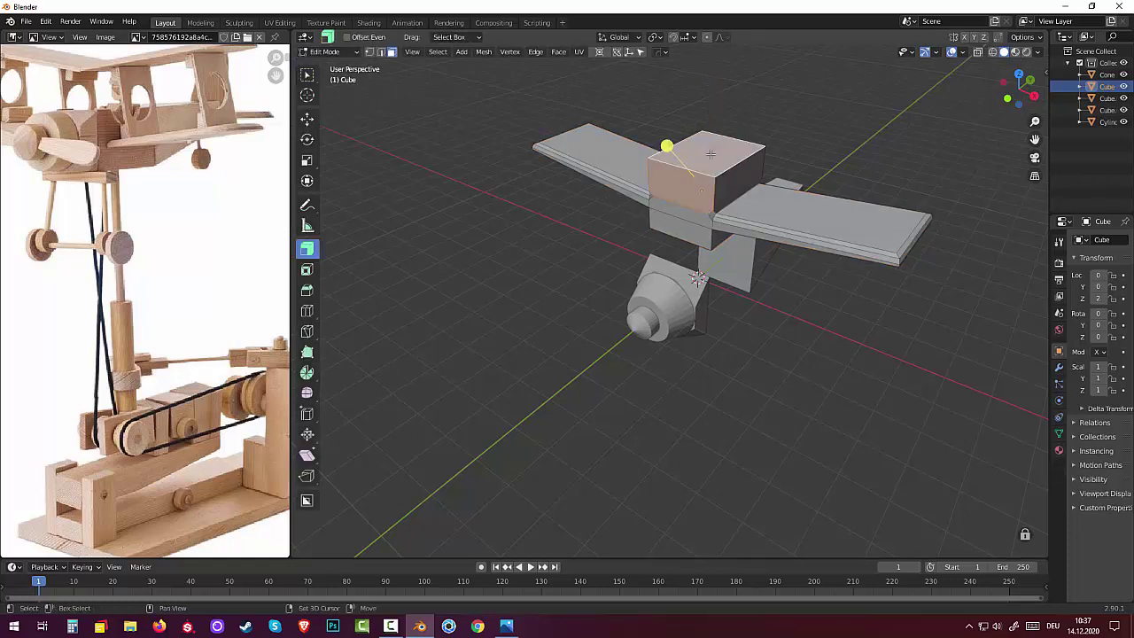
{"action": "left_click", "coordinate": [692, 213], "text": "shift"}
{"action": "left_click", "coordinate": [709, 215], "text": "shift"}
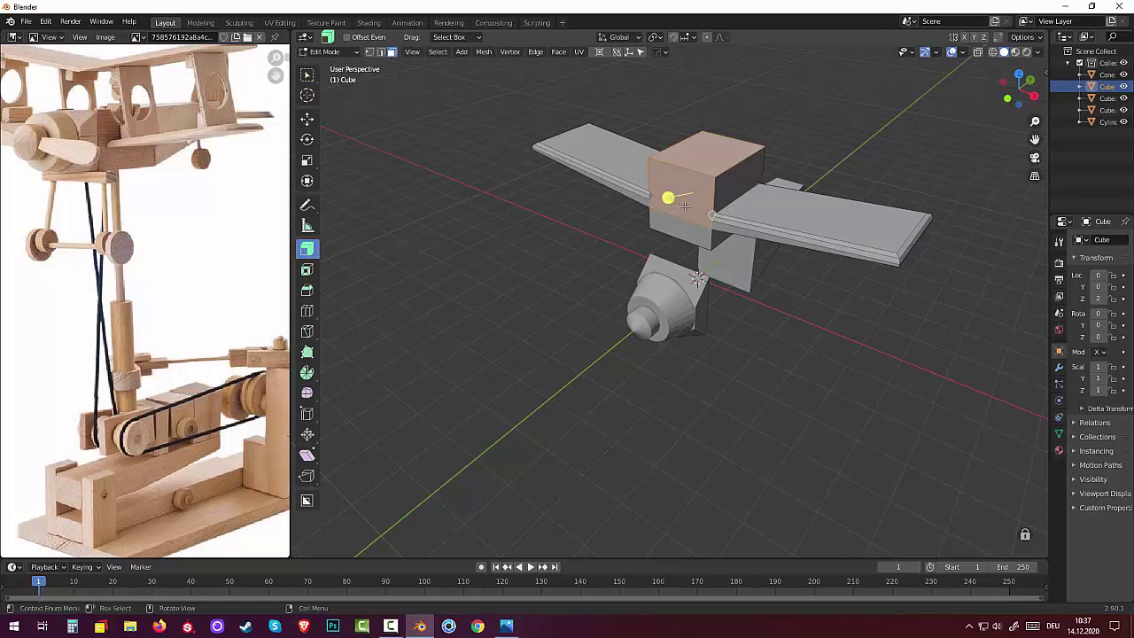
{"action": "key", "text": "a"}
{"action": "left_click", "coordinate": [685, 206]}
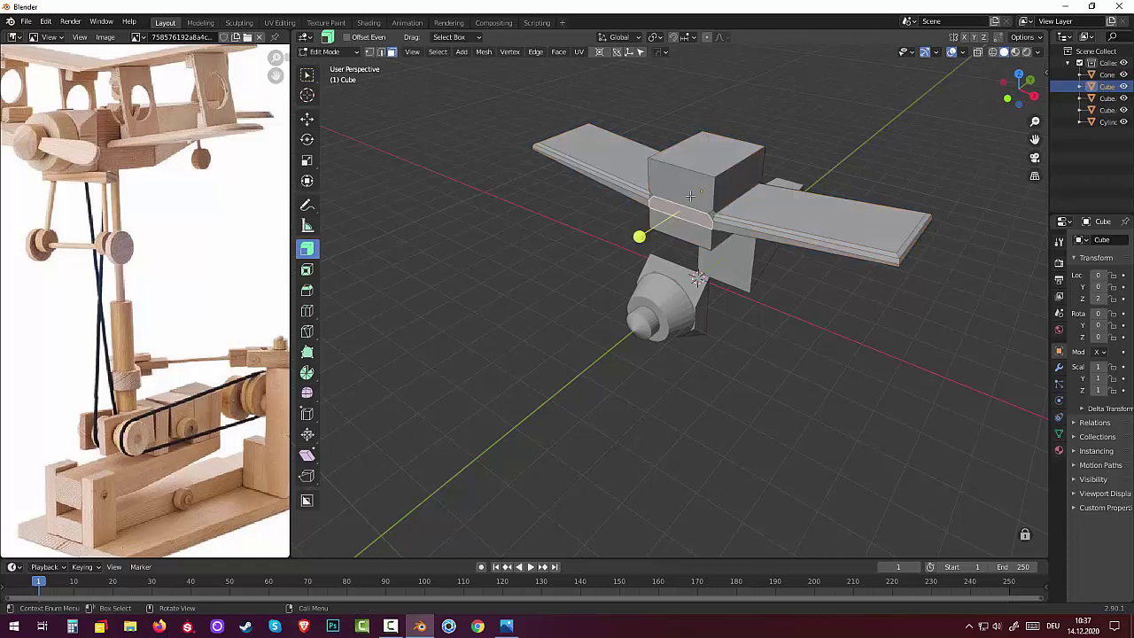
{"action": "left_click", "coordinate": [701, 165]}
{"action": "key", "text": "ctrl+KP_Add"}
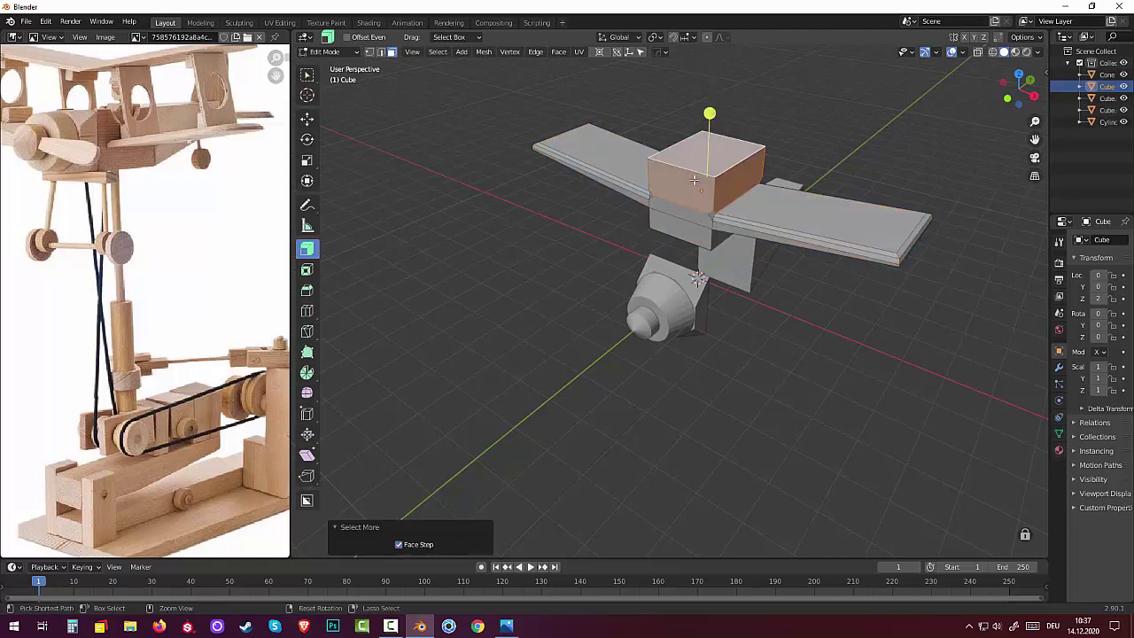
{"action": "key", "text": "ctrl+KP_Add"}
{"action": "key", "text": "ctrl+KP_Add"}
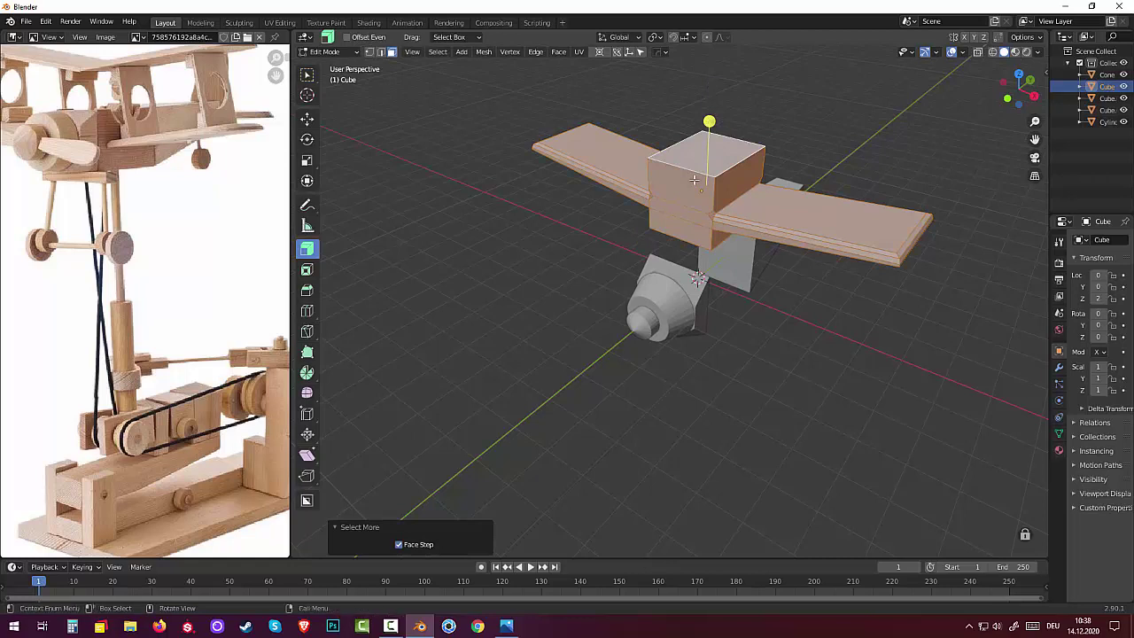
{"action": "key", "text": "alt+a"}
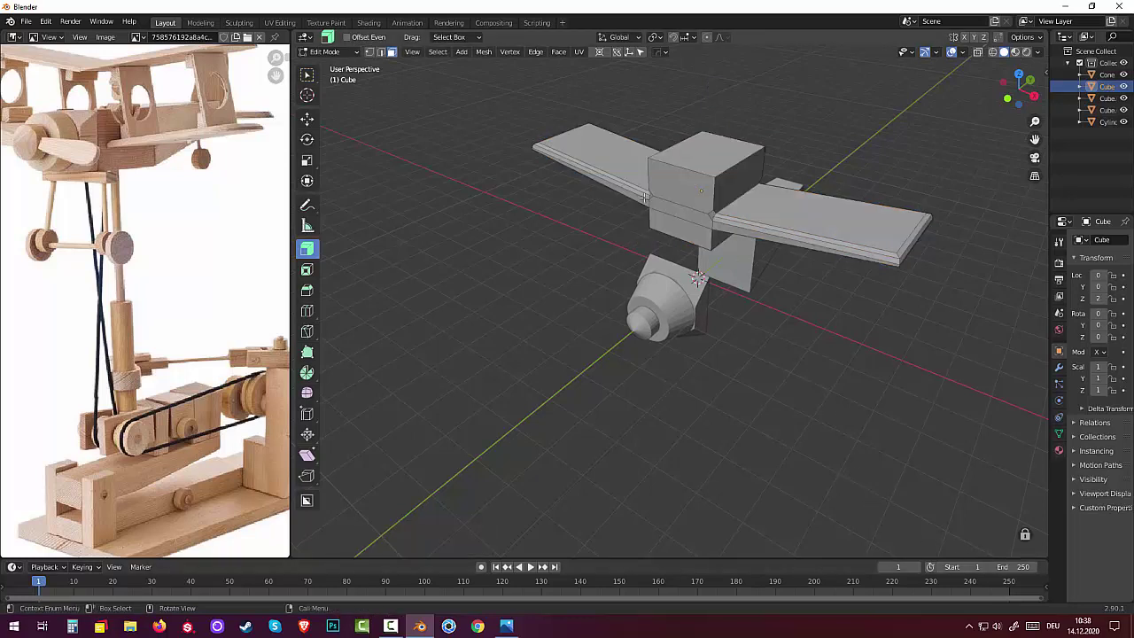
Step: Select the central block's top, front, side and lower band faces between the wings
{"action": "left_click_drag", "start_coordinate": [721, 223], "coordinate": [768, 223]}
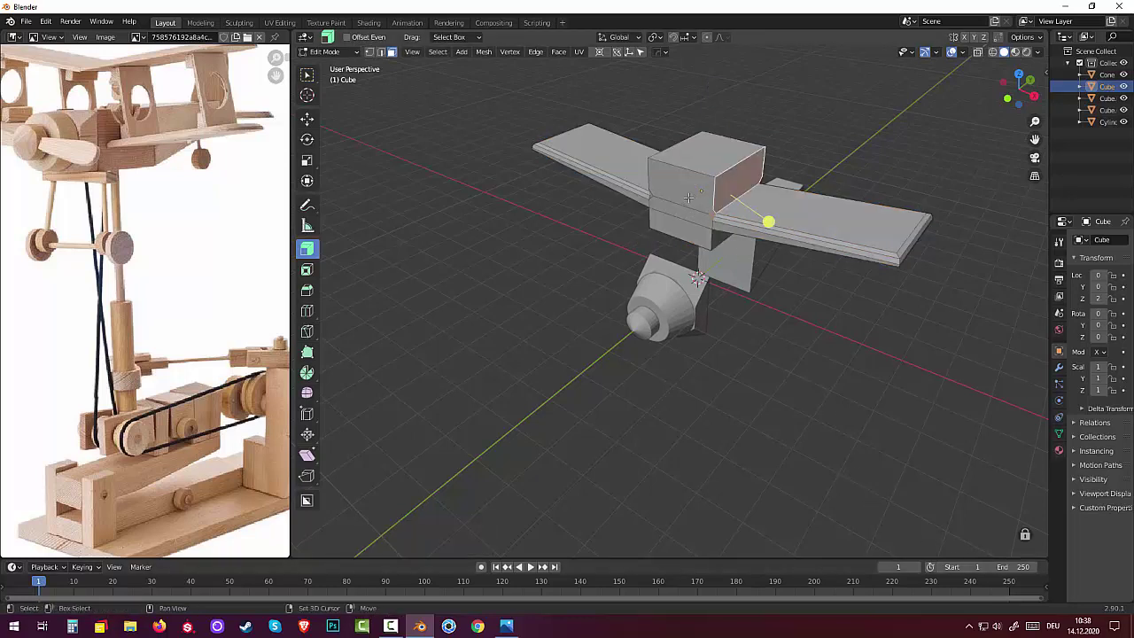
{"action": "left_click", "coordinate": [699, 164]}
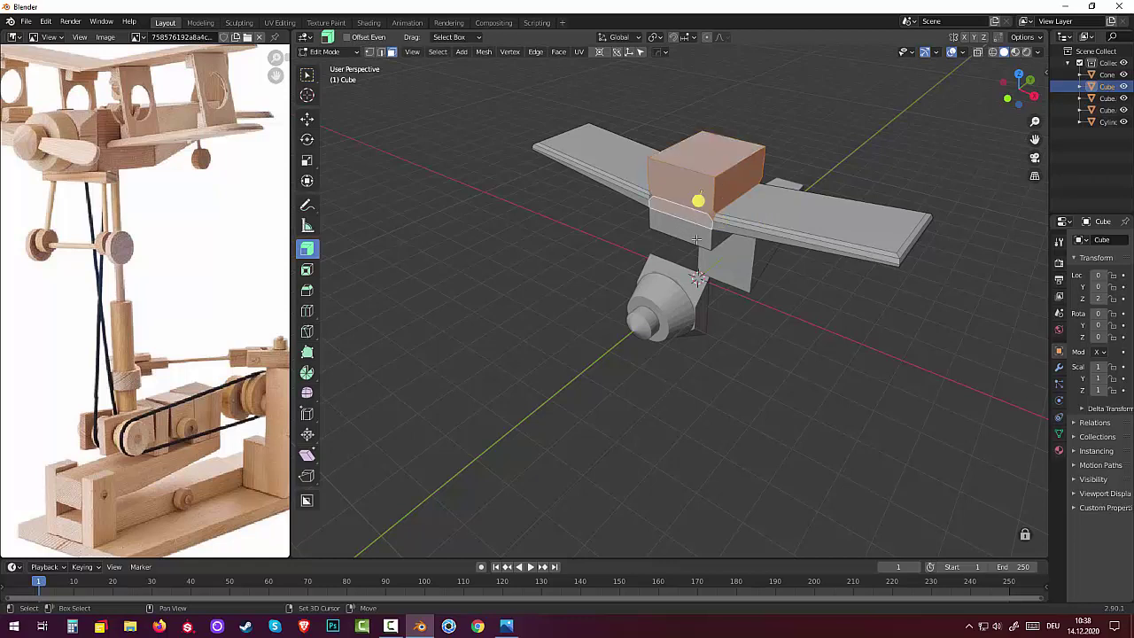
{"action": "left_click_drag", "start_coordinate": [716, 239], "coordinate": [699, 235]}
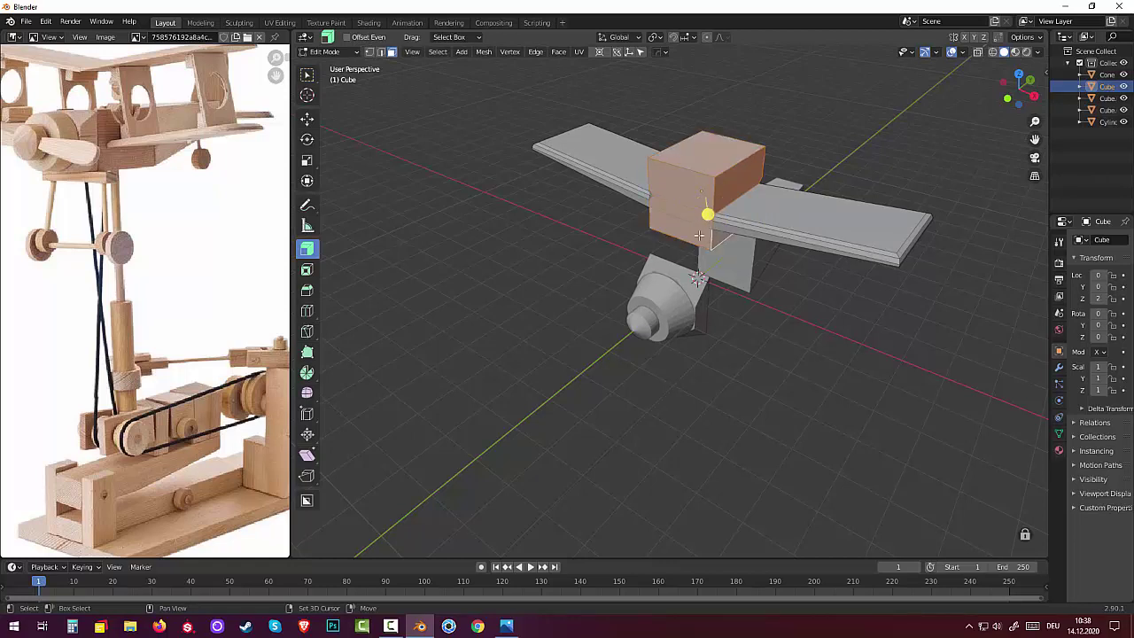
{"action": "left_click", "coordinate": [656, 197]}
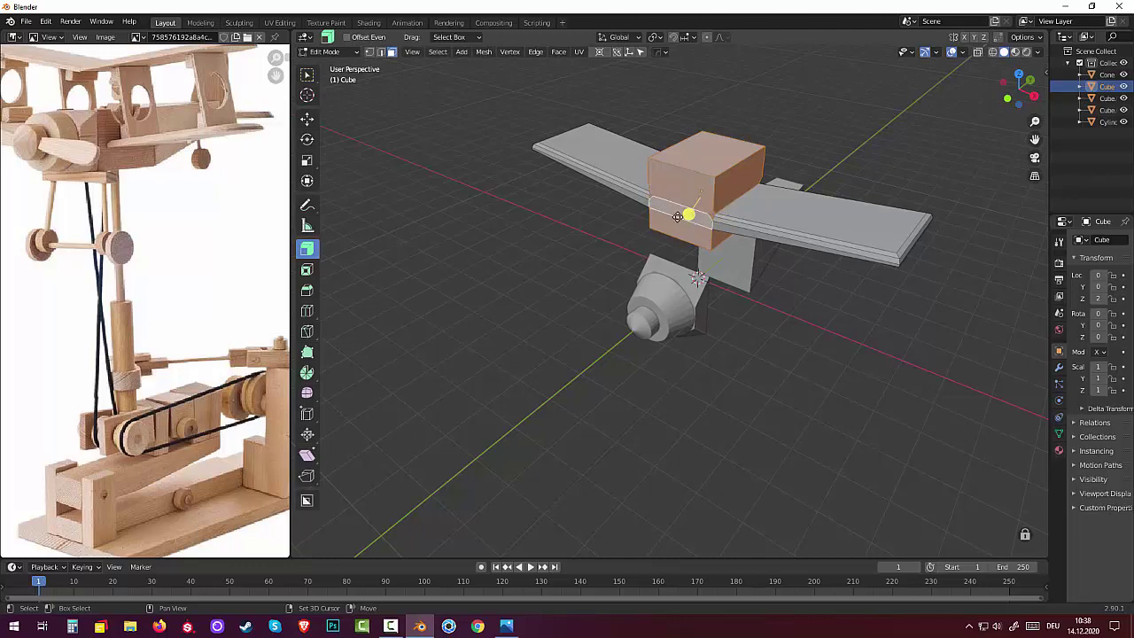
{"action": "mouse_move", "coordinate": [664, 205]}
{"action": "middle_mouse_down"}
{"action": "mouse_move", "coordinate": [744, 303]}
{"action": "mouse_move", "coordinate": [568, 316]}
{"action": "middle_mouse_up"}
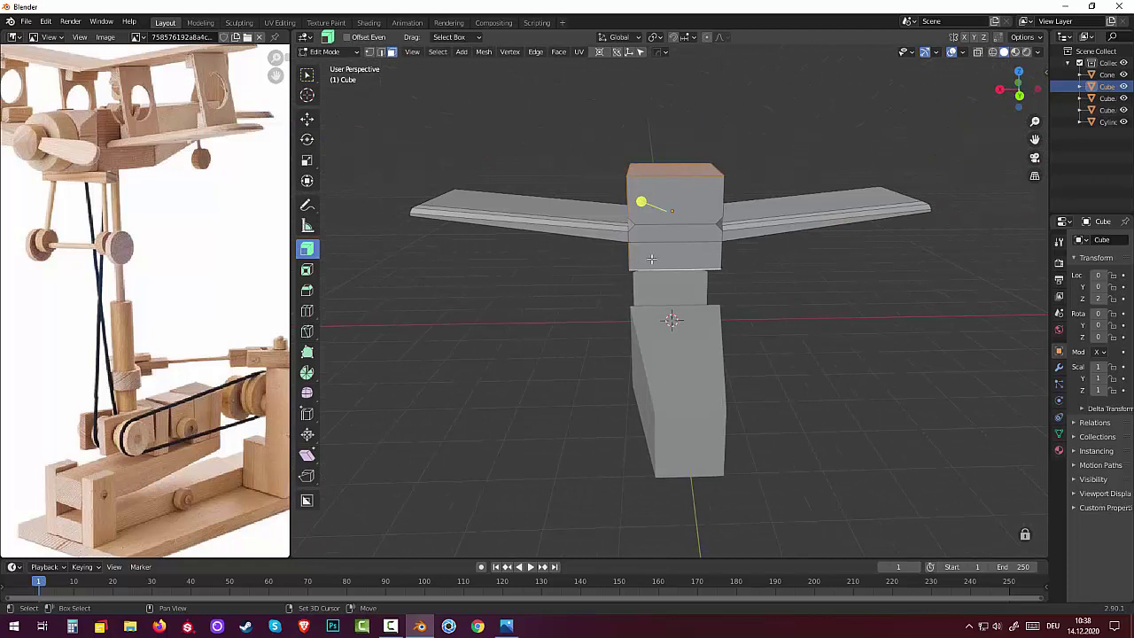
{"action": "left_click", "coordinate": [652, 259], "text": "shift"}
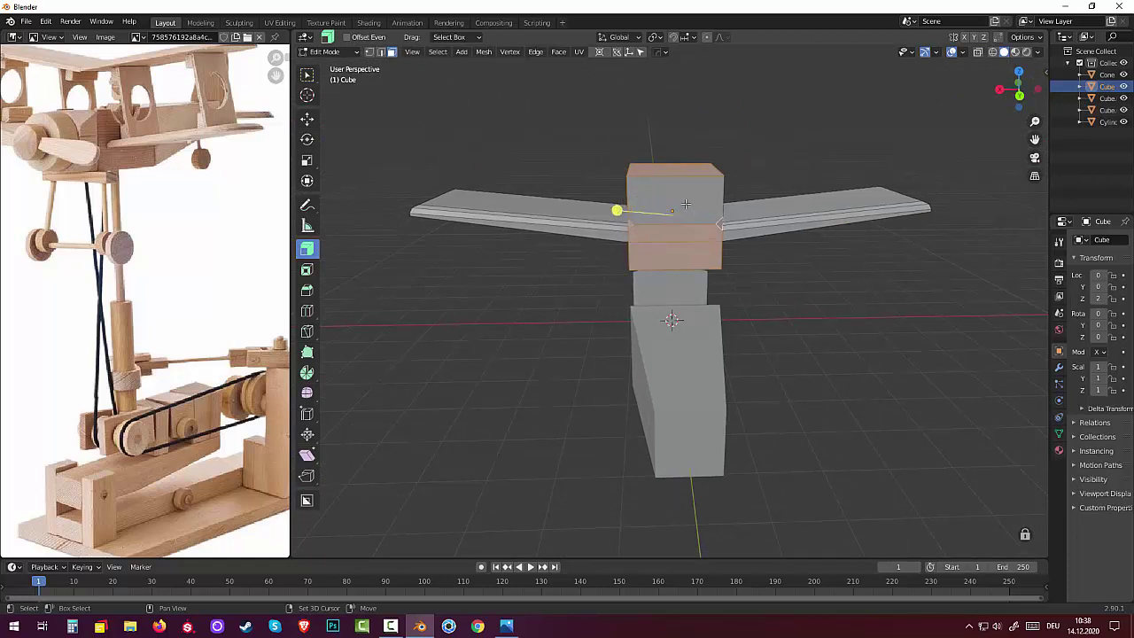
{"action": "mouse_move", "coordinate": [717, 223]}
{"action": "middle_mouse_down"}
{"action": "mouse_move", "coordinate": [888, 255]}
{"action": "mouse_move", "coordinate": [949, 222]}
{"action": "mouse_move", "coordinate": [844, 312]}
{"action": "middle_mouse_up"}
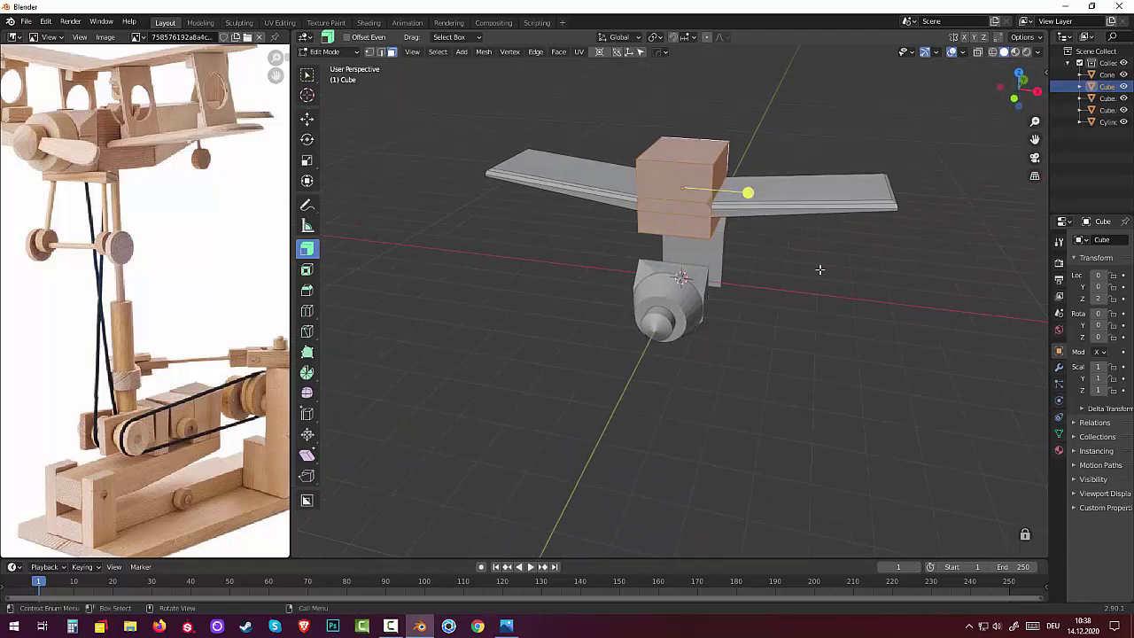
Step: Delete the central block's faces, then delete the two leftover faces between the wing halves
{"action": "key", "text": "x"}
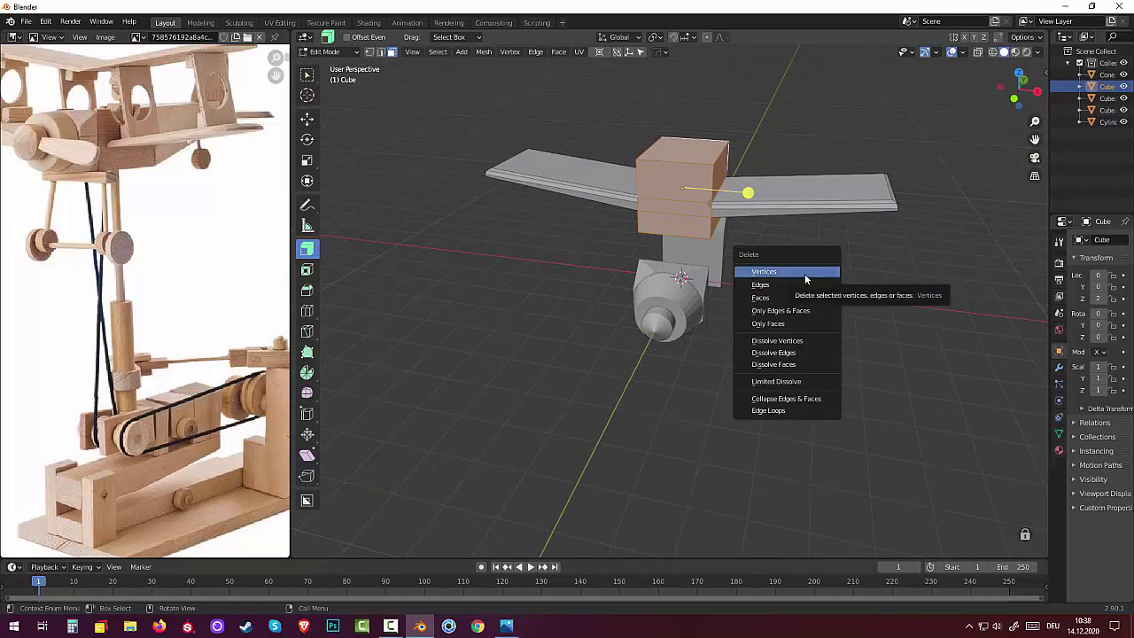
{"action": "left_click", "coordinate": [793, 298]}
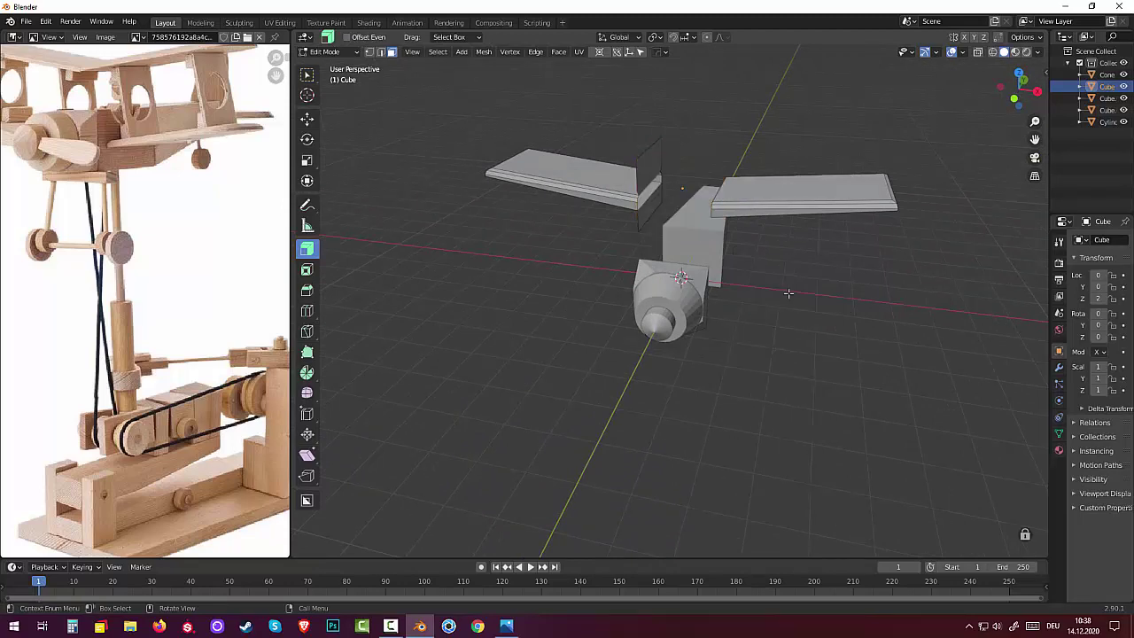
{"action": "middle_click_drag", "start_coordinate": [785, 285], "coordinate": [723, 214]}
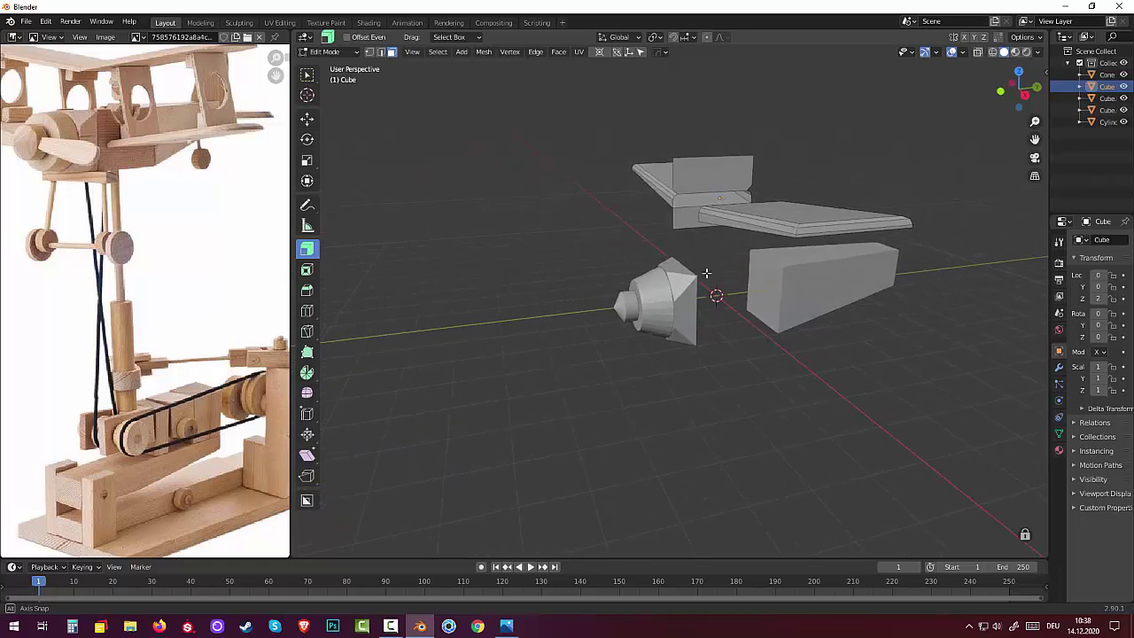
{"action": "left_click", "coordinate": [704, 170]}
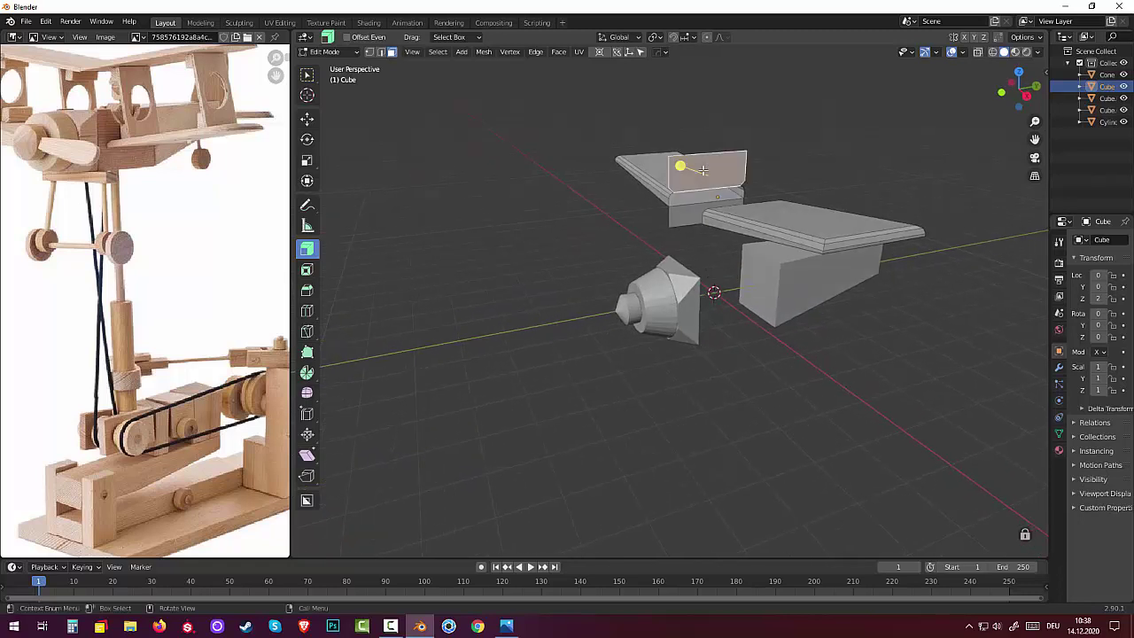
{"action": "left_click", "coordinate": [688, 213], "text": "shift"}
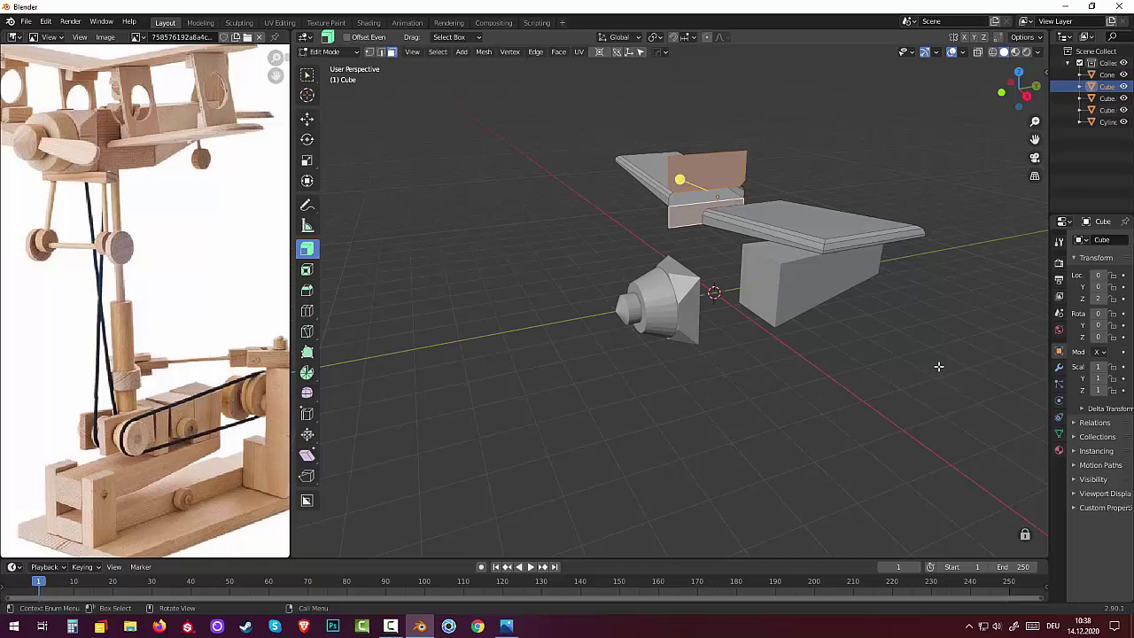
{"action": "key", "text": "x"}
{"action": "left_click", "coordinate": [942, 367]}
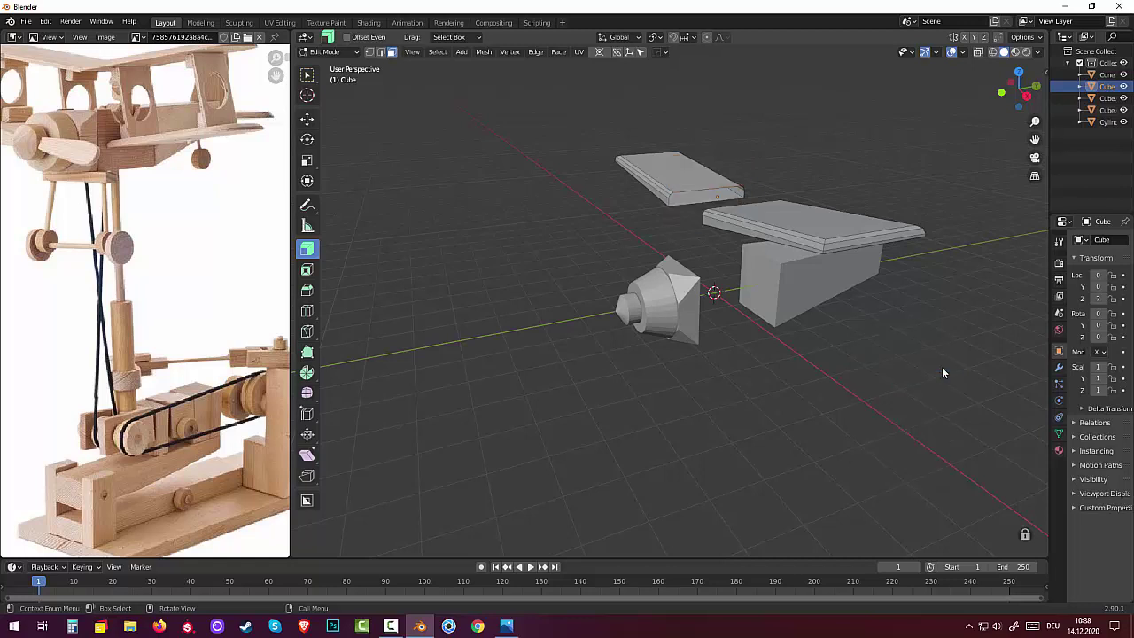
{"action": "middle_click_drag", "start_coordinate": [818, 316], "coordinate": [918, 293]}
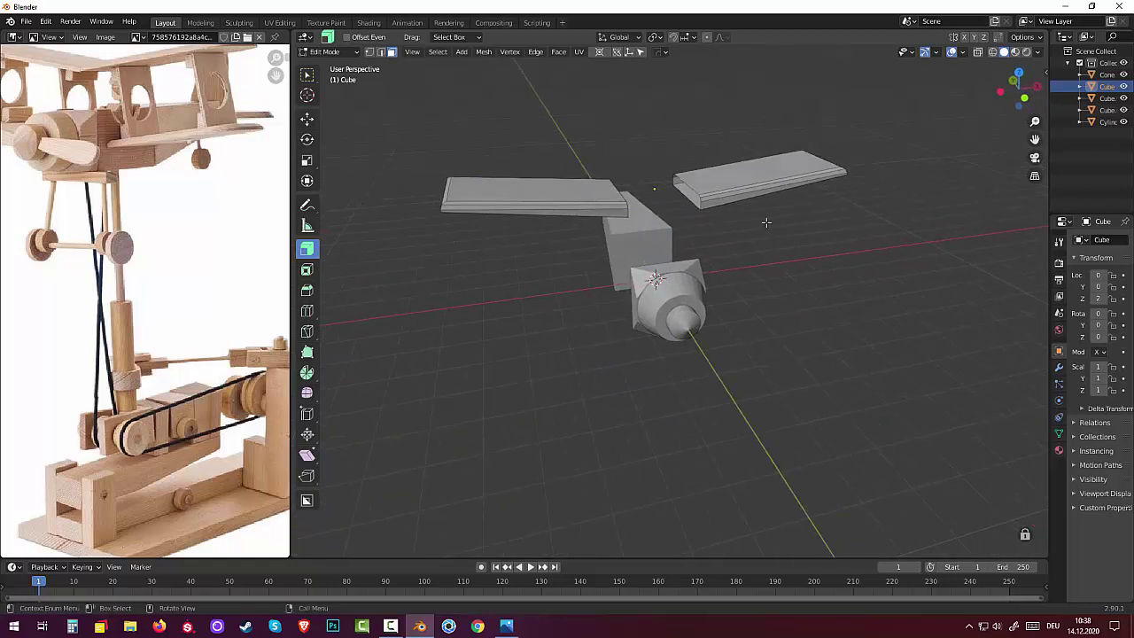
{"action": "scroll", "coordinate": [762, 217], "scroll_direction": "up", "scroll_amount": 3}
{"action": "mouse_move", "coordinate": [762, 217]}
{"action": "middle_mouse_down"}
{"action": "mouse_move", "coordinate": [702, 210]}
{"action": "mouse_move", "coordinate": [622, 126]}
{"action": "middle_mouse_up"}
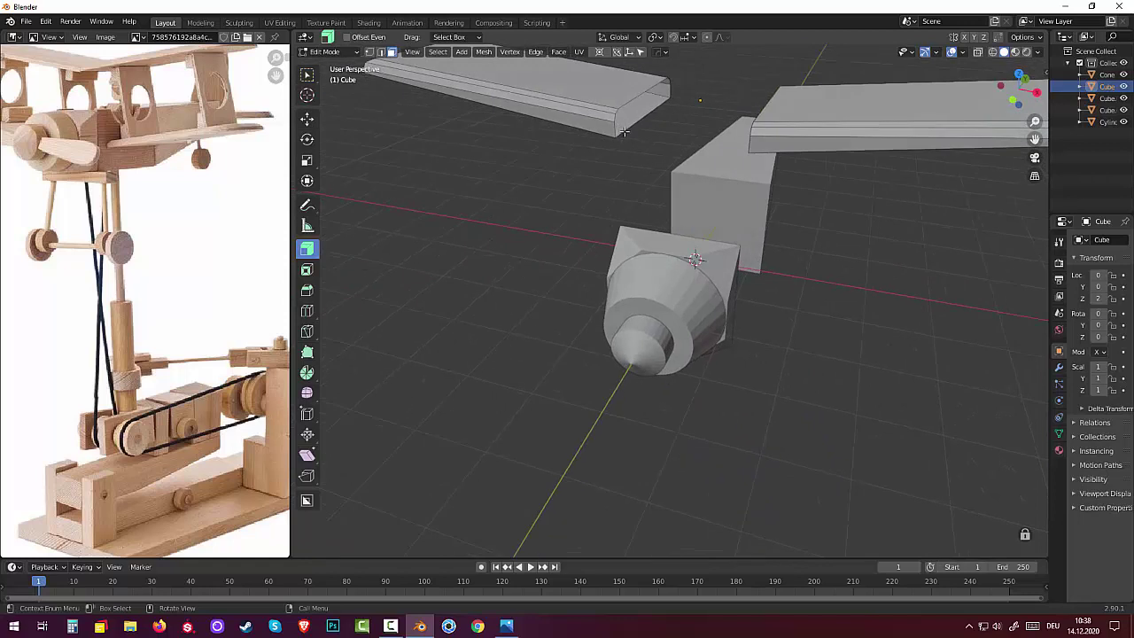
{"action": "scroll", "coordinate": [624, 131], "scroll_direction": "down", "scroll_amount": 3}
{"action": "scroll", "coordinate": [641, 139], "scroll_direction": "down", "scroll_amount": 1}
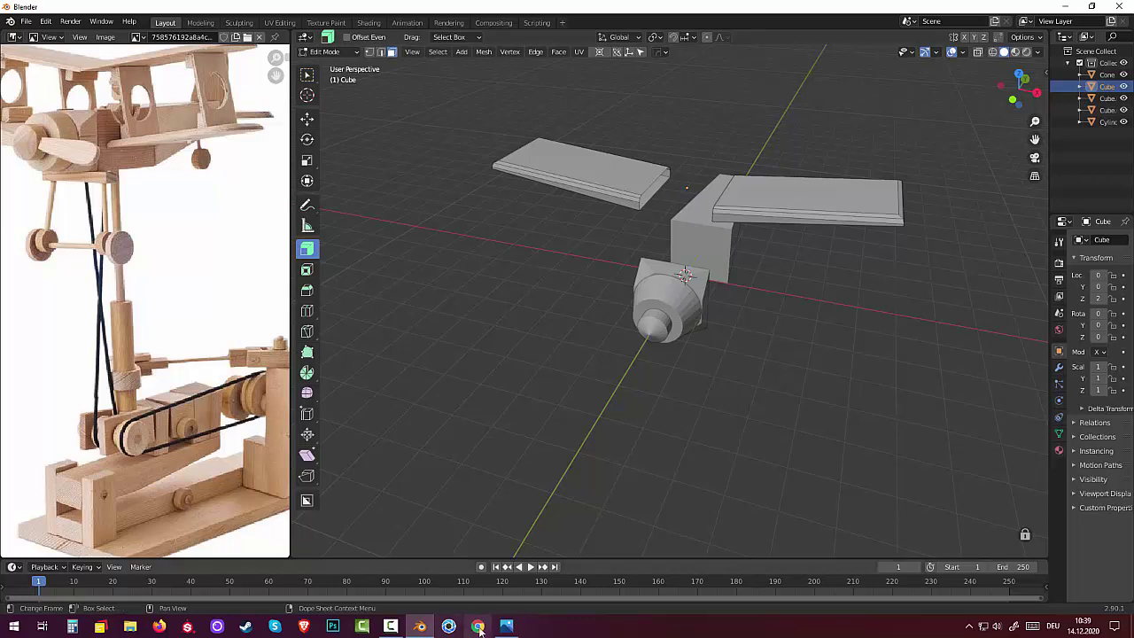
{"action": "mouse_move", "coordinate": [390, 626]}
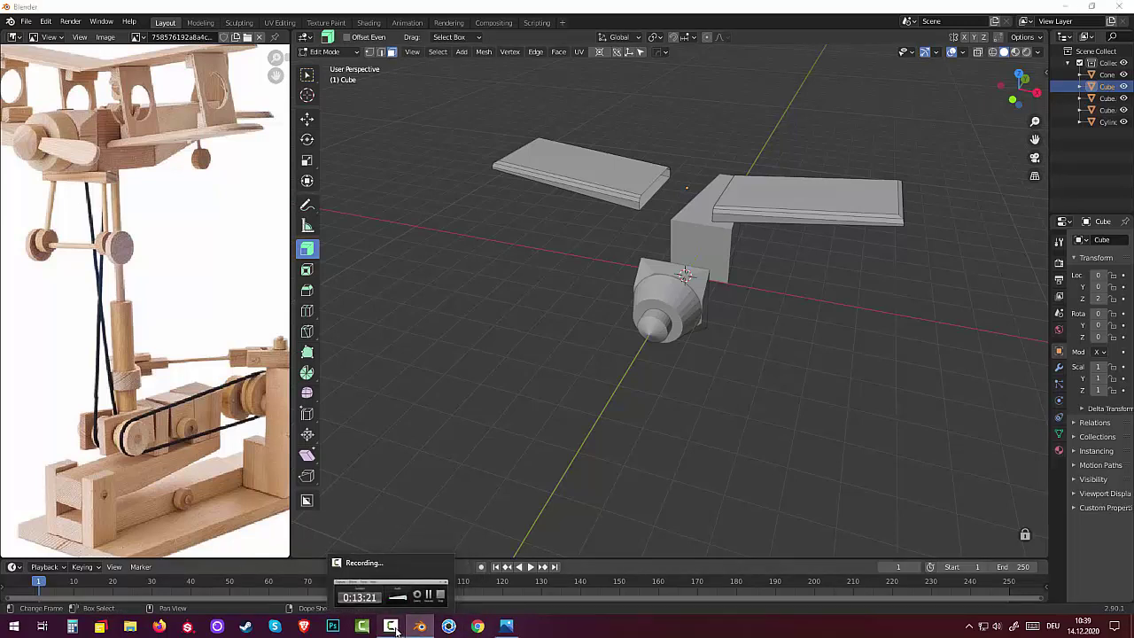
Step: In edge select mode, select the inner end edge loops of both upper wing halves
{"action": "left_click", "coordinate": [397, 627]}
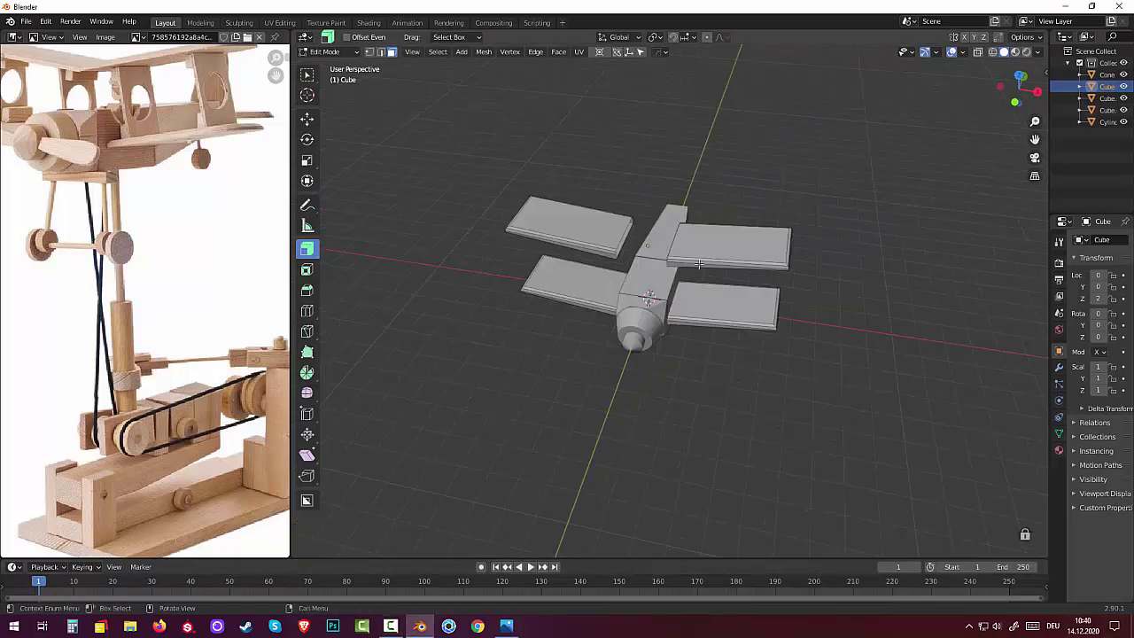
{"action": "mouse_move", "coordinate": [674, 266]}
{"action": "middle_mouse_down"}
{"action": "mouse_move", "coordinate": [712, 235]}
{"action": "mouse_move", "coordinate": [619, 235]}
{"action": "middle_mouse_up"}
{"action": "scroll", "coordinate": [620, 235], "scroll_direction": "up", "scroll_amount": 4}
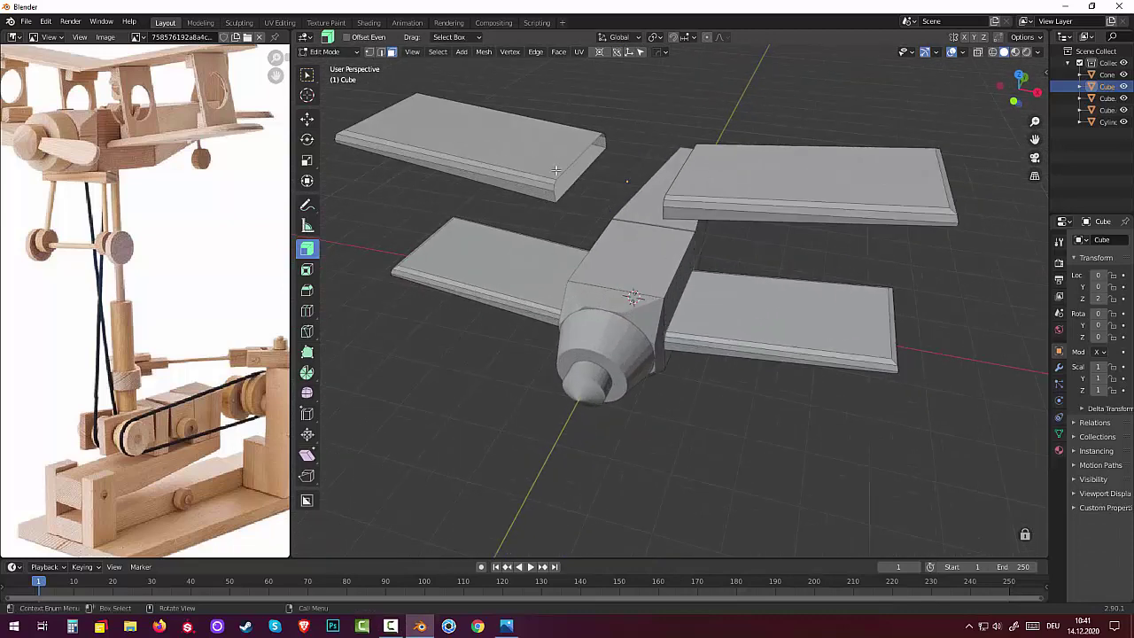
{"action": "left_click", "coordinate": [380, 53]}
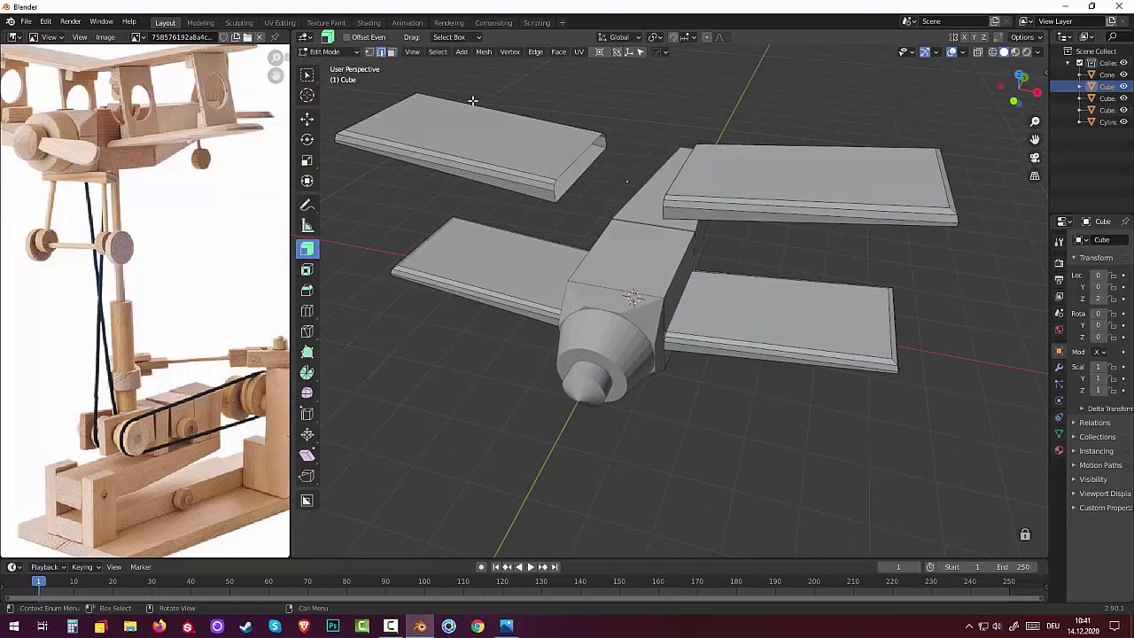
{"action": "left_click", "coordinate": [577, 157], "text": "alt"}
{"action": "middle_click_drag", "start_coordinate": [585, 164], "coordinate": [833, 212]}
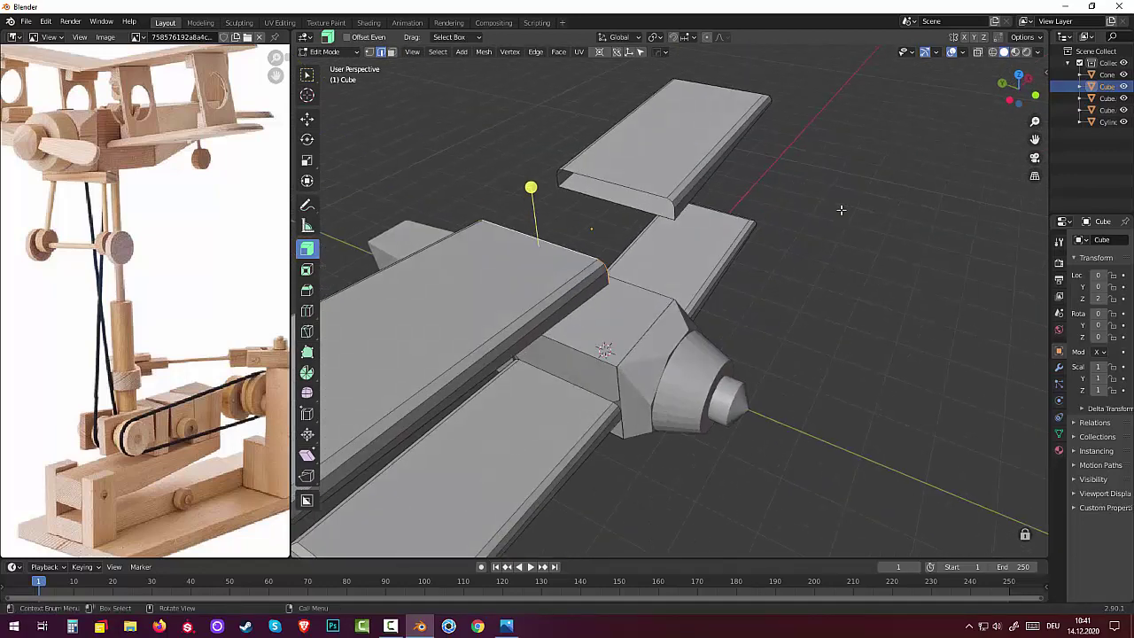
{"action": "key", "text": "alt+shift"}
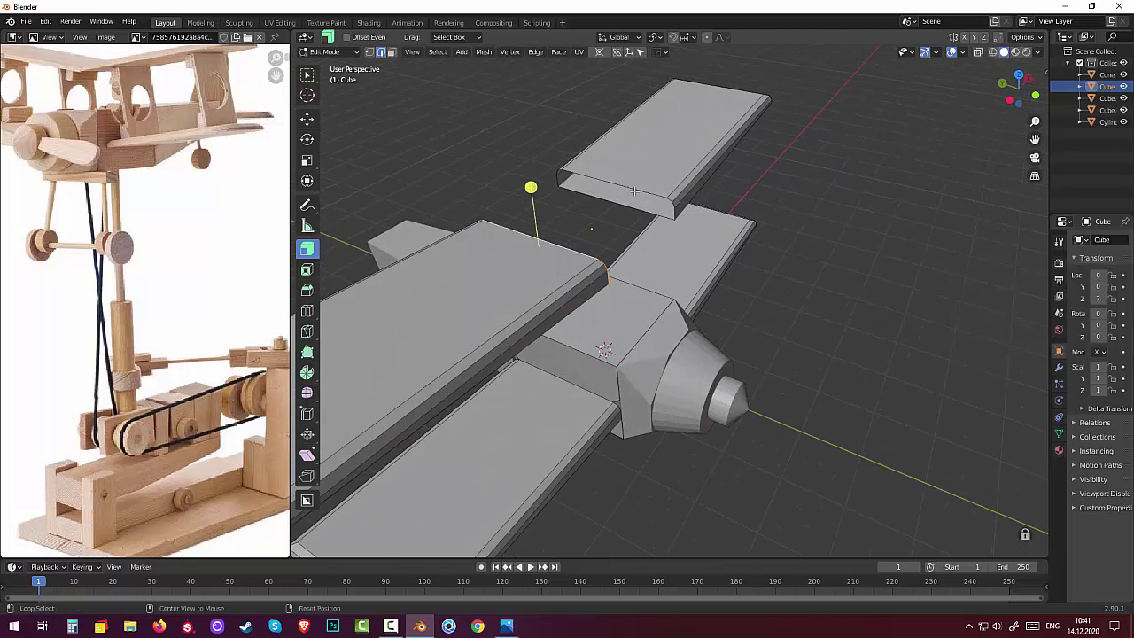
{"action": "key", "text": "alt+shift"}
{"action": "key", "text": "alt+shift"}
{"action": "left_click", "coordinate": [608, 181], "text": "alt"}
{"action": "middle_click_drag", "start_coordinate": [608, 181], "coordinate": [669, 229]}
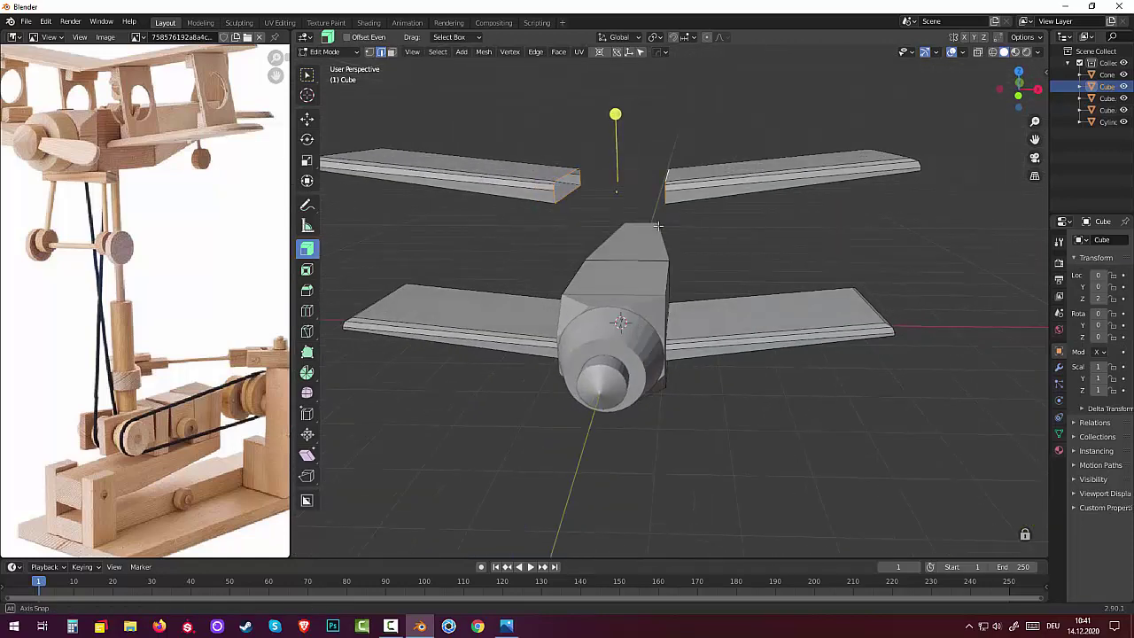
Step: Join the two inner edge loops using Edge > Bridge Edge Loops
{"action": "left_click", "coordinate": [531, 53]}
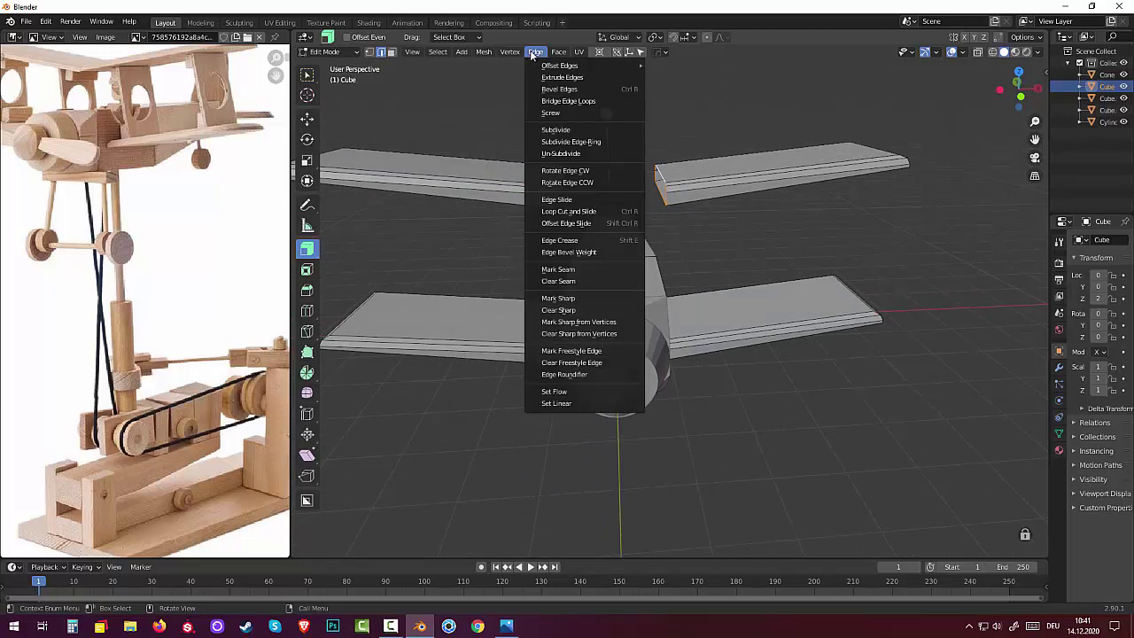
{"action": "left_click", "coordinate": [551, 101]}
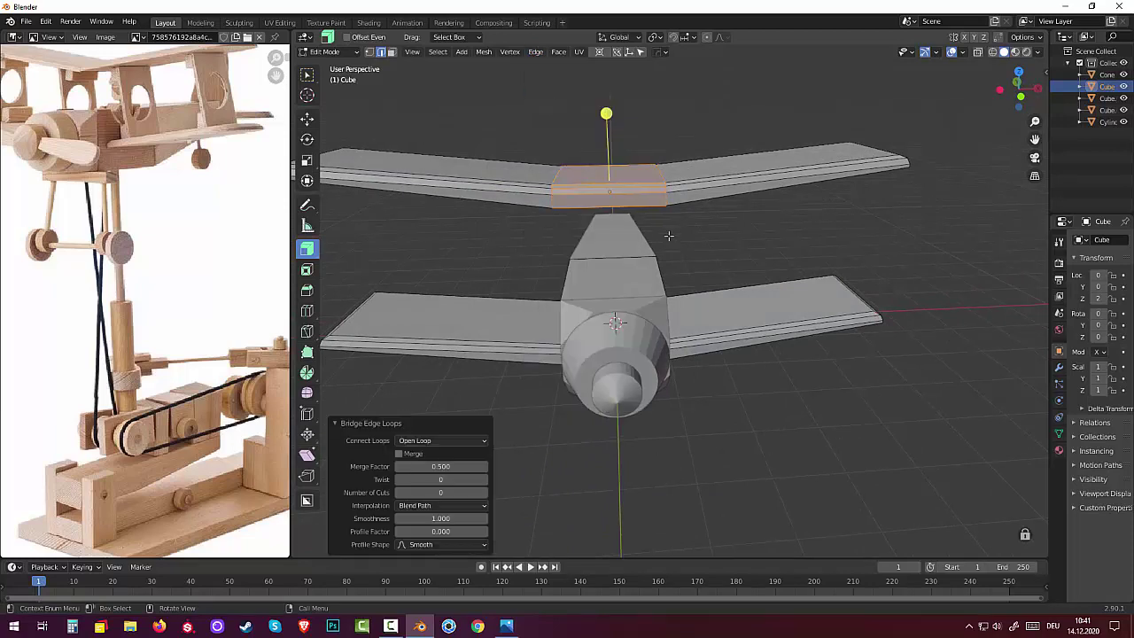
{"action": "mouse_move", "coordinate": [669, 235]}
{"action": "middle_mouse_down"}
{"action": "mouse_move", "coordinate": [665, 215]}
{"action": "mouse_move", "coordinate": [650, 226]}
{"action": "mouse_move", "coordinate": [590, 222]}
{"action": "mouse_move", "coordinate": [674, 220]}
{"action": "mouse_move", "coordinate": [582, 220]}
{"action": "middle_mouse_up"}
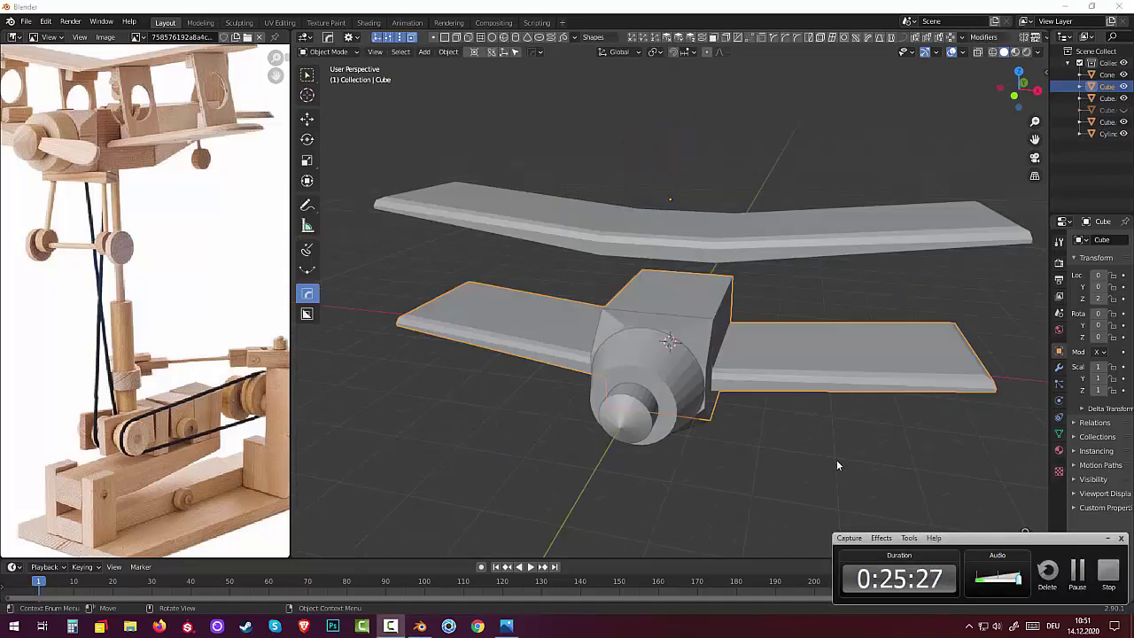
Step: Delete the old lower wing and fuselage piece
{"action": "middle_click_drag", "start_coordinate": [832, 461], "coordinate": [776, 443]}
{"action": "left_click", "coordinate": [766, 383]}
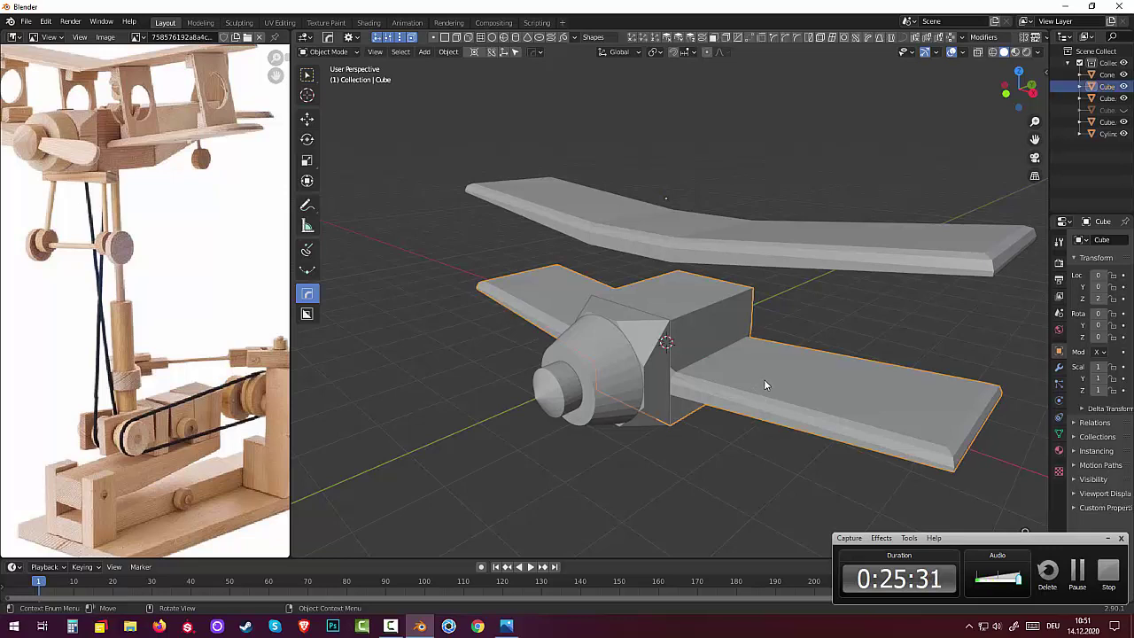
{"action": "key", "text": "Delete"}
{"action": "mouse_move", "coordinate": [761, 388]}
{"action": "middle_mouse_down"}
{"action": "mouse_move", "coordinate": [786, 404]}
{"action": "mouse_move", "coordinate": [719, 298]}
{"action": "middle_mouse_up"}
Step: Duplicate the bent upper wing Cube.003 to make a new lower wing
{"action": "left_click", "coordinate": [689, 264]}
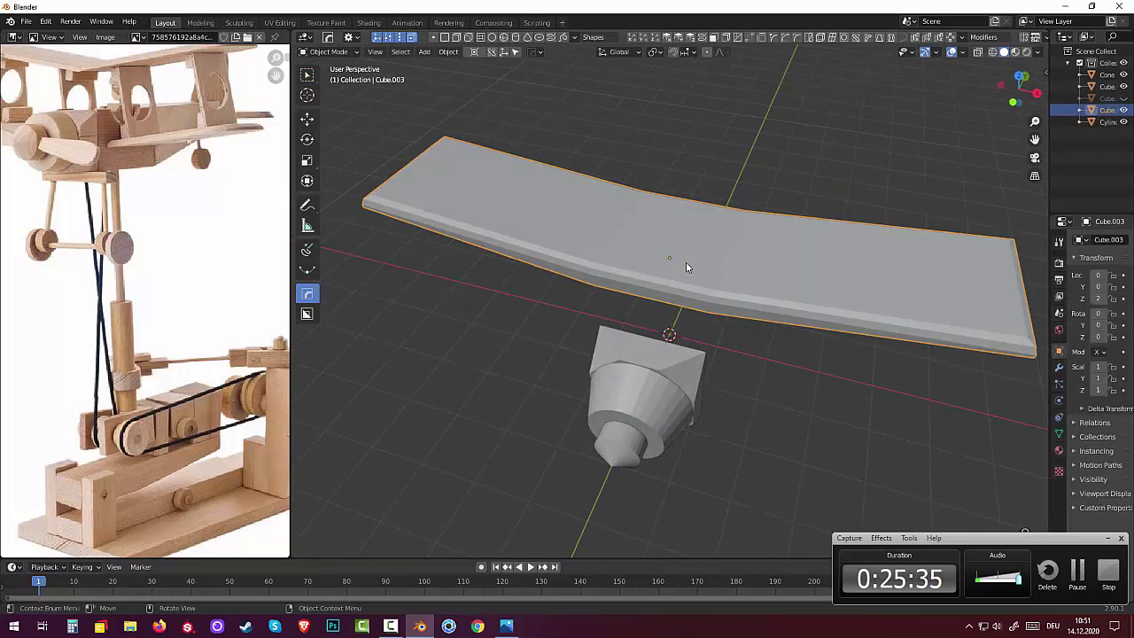
{"action": "left_click", "coordinate": [328, 51]}
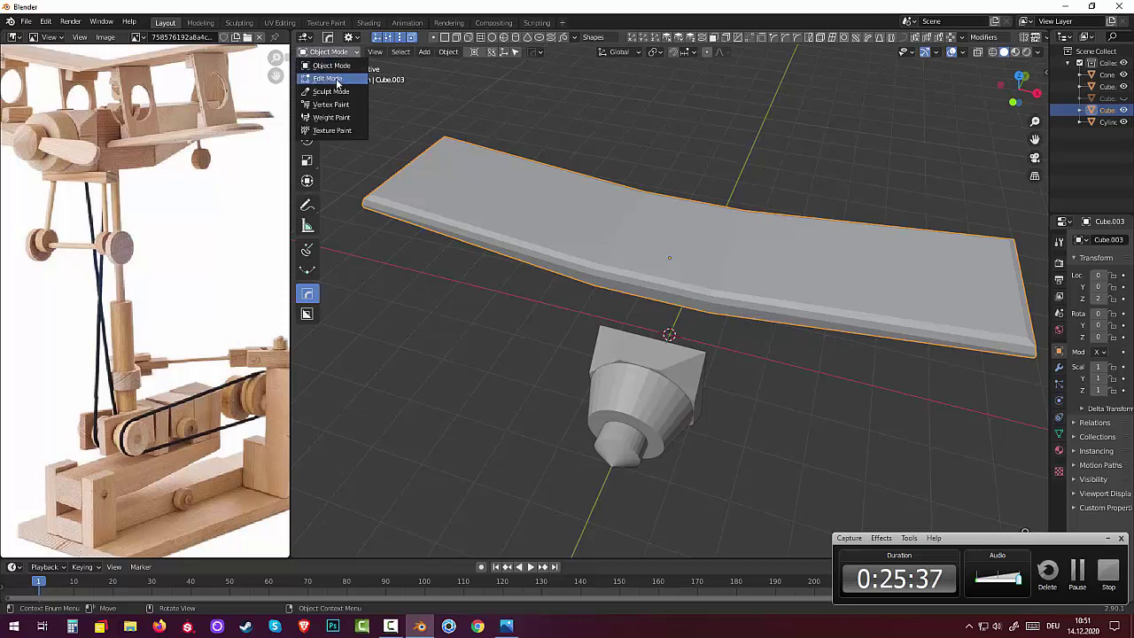
{"action": "mouse_move", "coordinate": [603, 208]}
{"action": "middle_mouse_down"}
{"action": "mouse_move", "coordinate": [833, 270]}
{"action": "mouse_move", "coordinate": [840, 241]}
{"action": "mouse_move", "coordinate": [824, 253]}
{"action": "middle_mouse_up"}
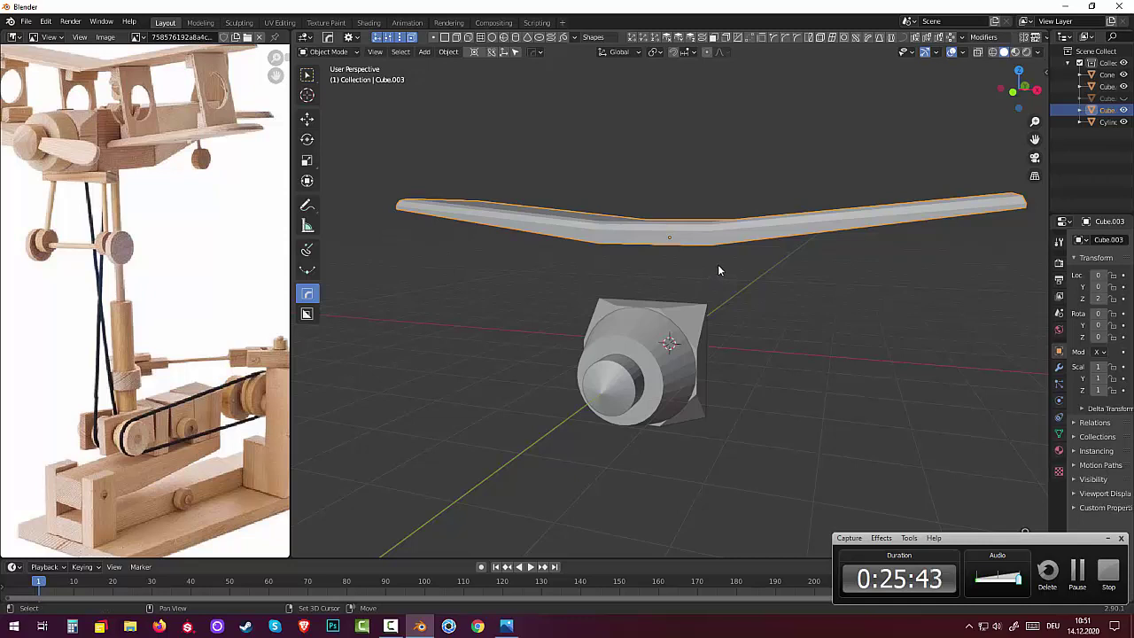
{"action": "key", "text": "shift+d"}
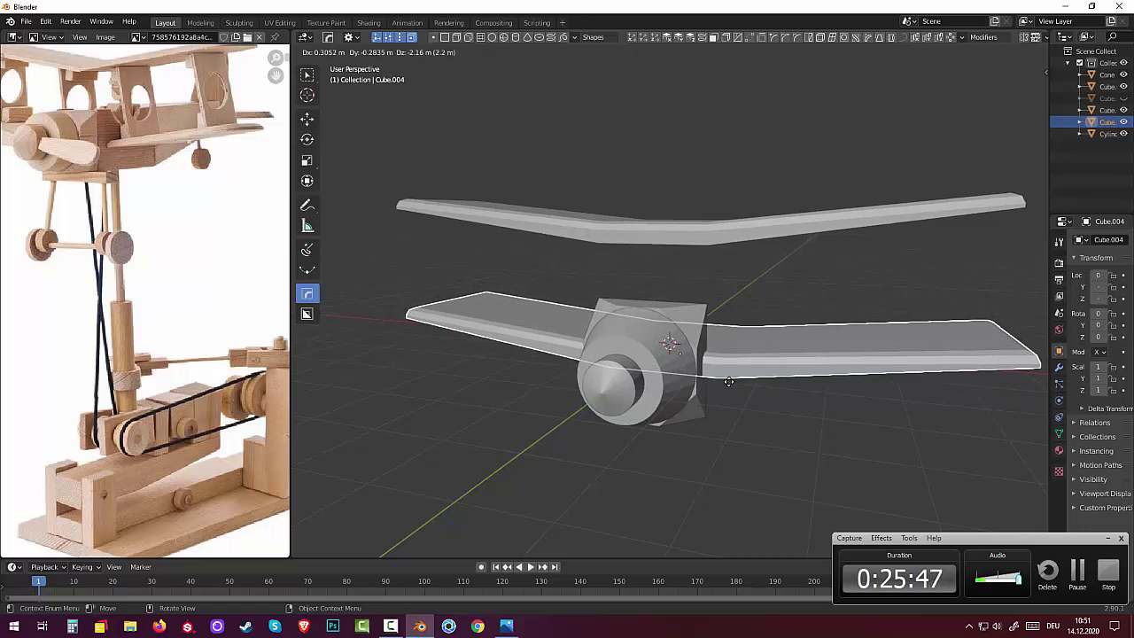
Step: Drop the duplicated wing straight down along Z beneath the upper wing
{"action": "key", "text": "z"}
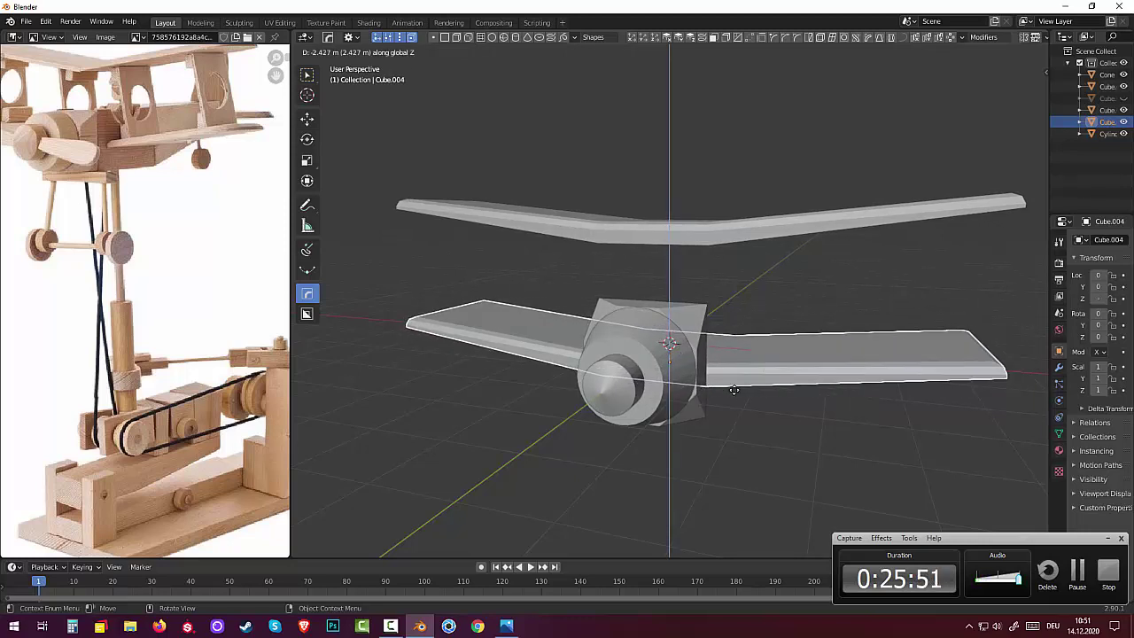
{"action": "left_click", "coordinate": [733, 390]}
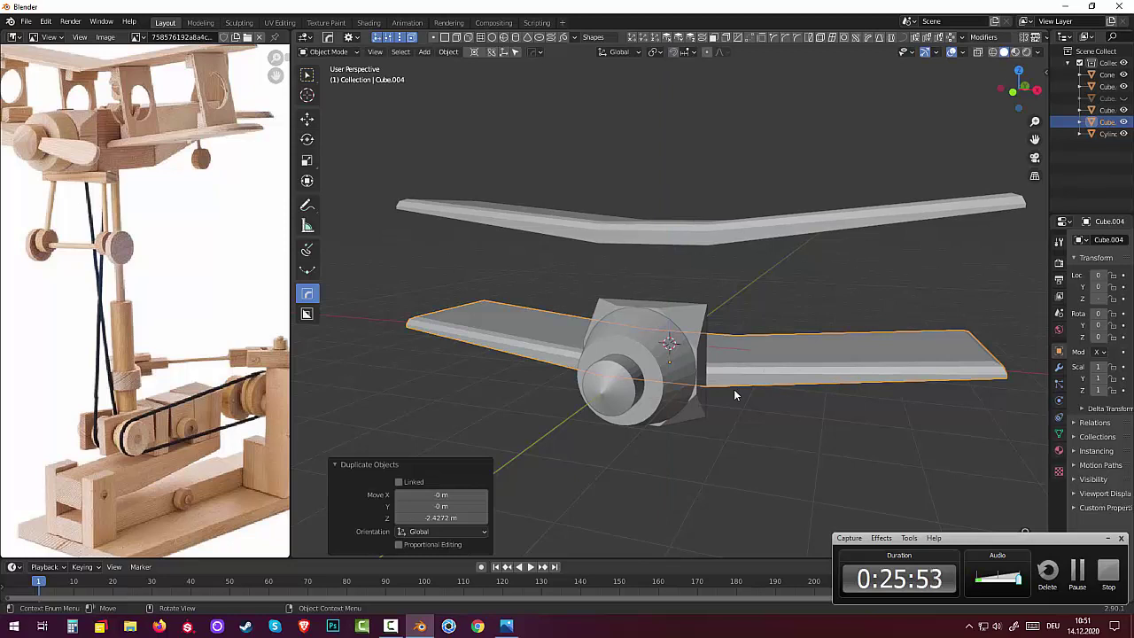
{"action": "left_click", "coordinate": [319, 55]}
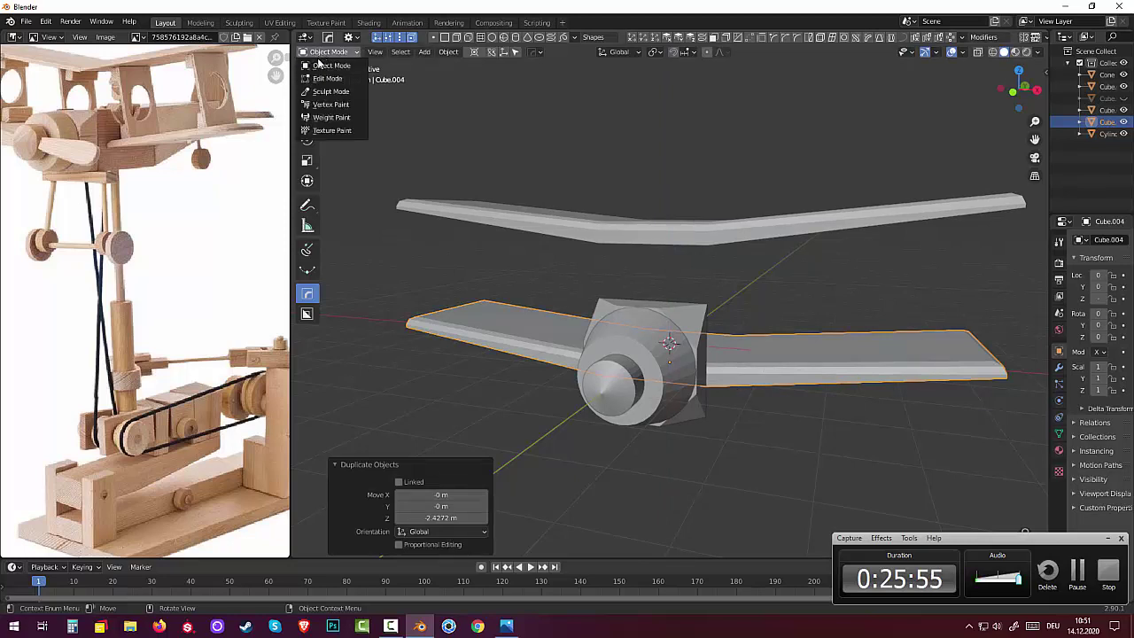
{"action": "left_click", "coordinate": [319, 79]}
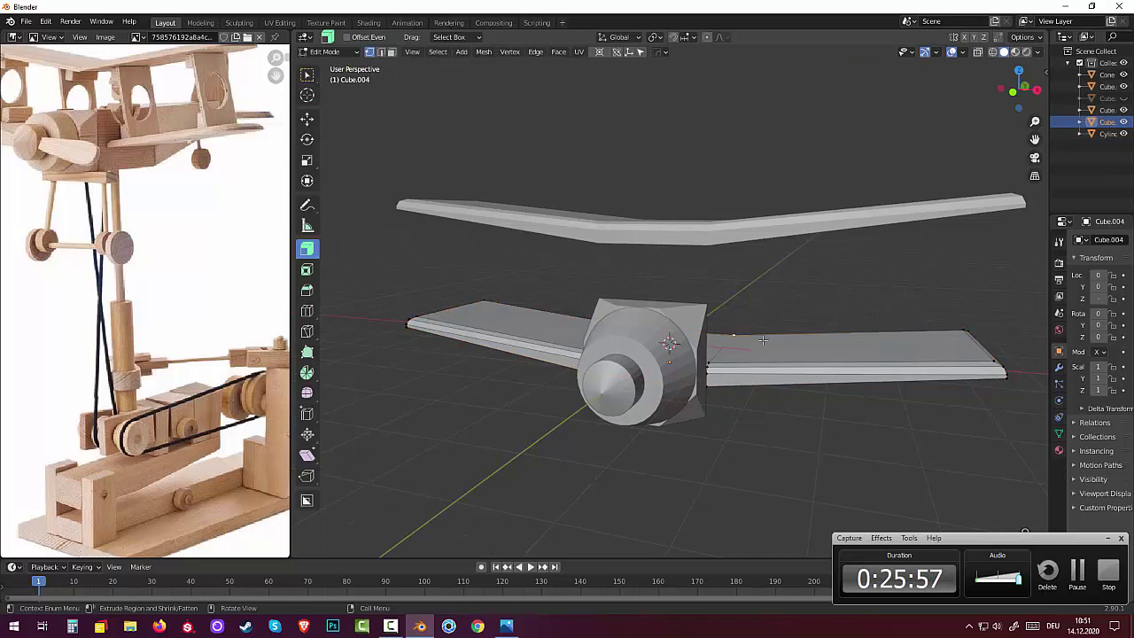
{"action": "middle_click_drag", "start_coordinate": [801, 354], "coordinate": [723, 360]}
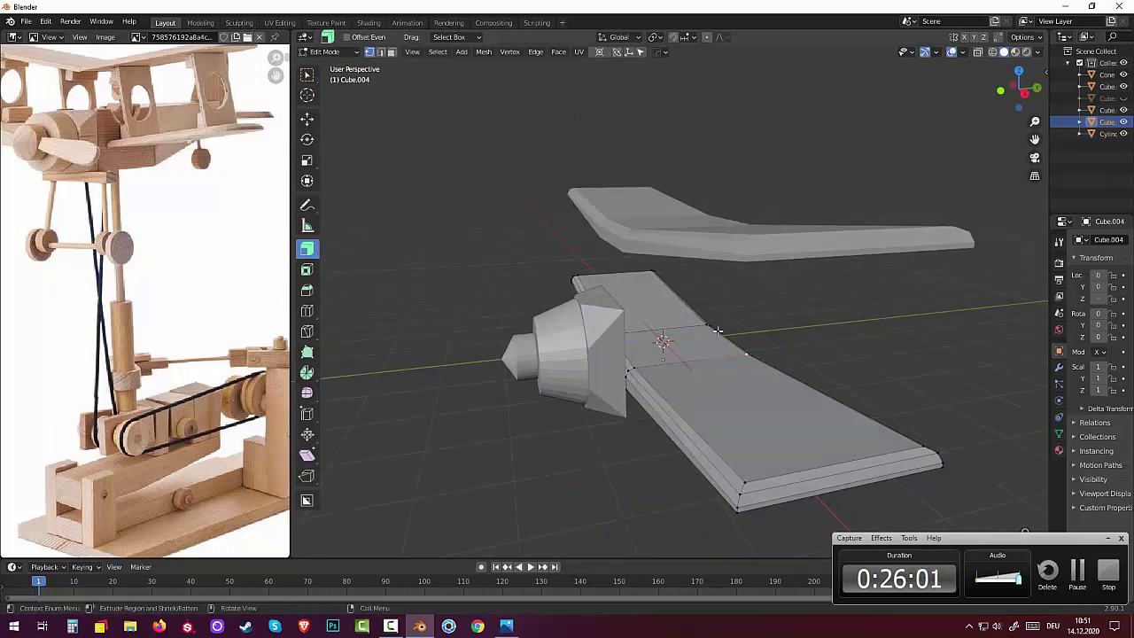
Step: Separate the whole wing mesh into its own object with P > Selection, returning to Object Mode
{"action": "key", "text": "a"}
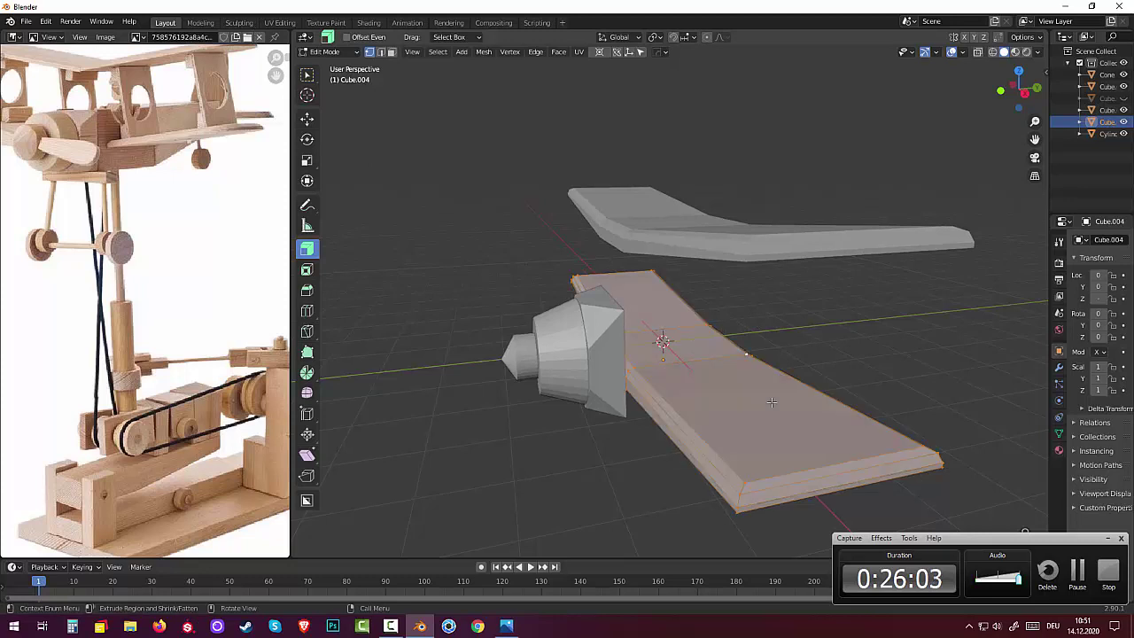
{"action": "key", "text": "p"}
{"action": "left_click", "coordinate": [751, 406]}
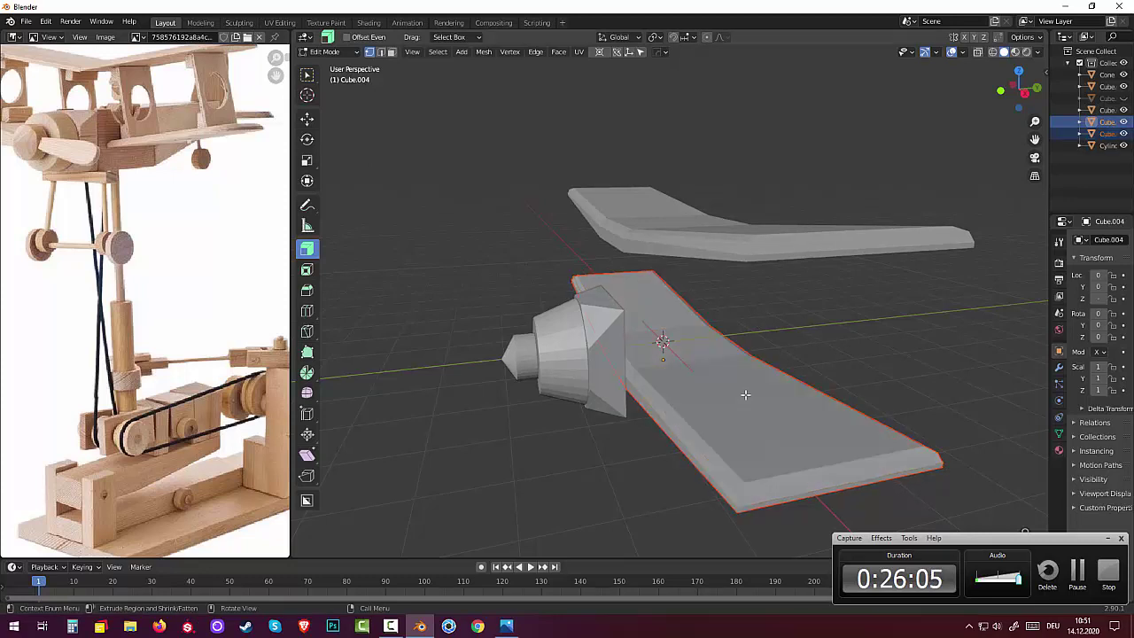
{"action": "mouse_move", "coordinate": [753, 379]}
{"action": "middle_mouse_down"}
{"action": "mouse_move", "coordinate": [695, 377]}
{"action": "mouse_move", "coordinate": [949, 412]}
{"action": "mouse_move", "coordinate": [911, 417]}
{"action": "mouse_move", "coordinate": [798, 393]}
{"action": "mouse_move", "coordinate": [680, 346]}
{"action": "middle_mouse_up"}
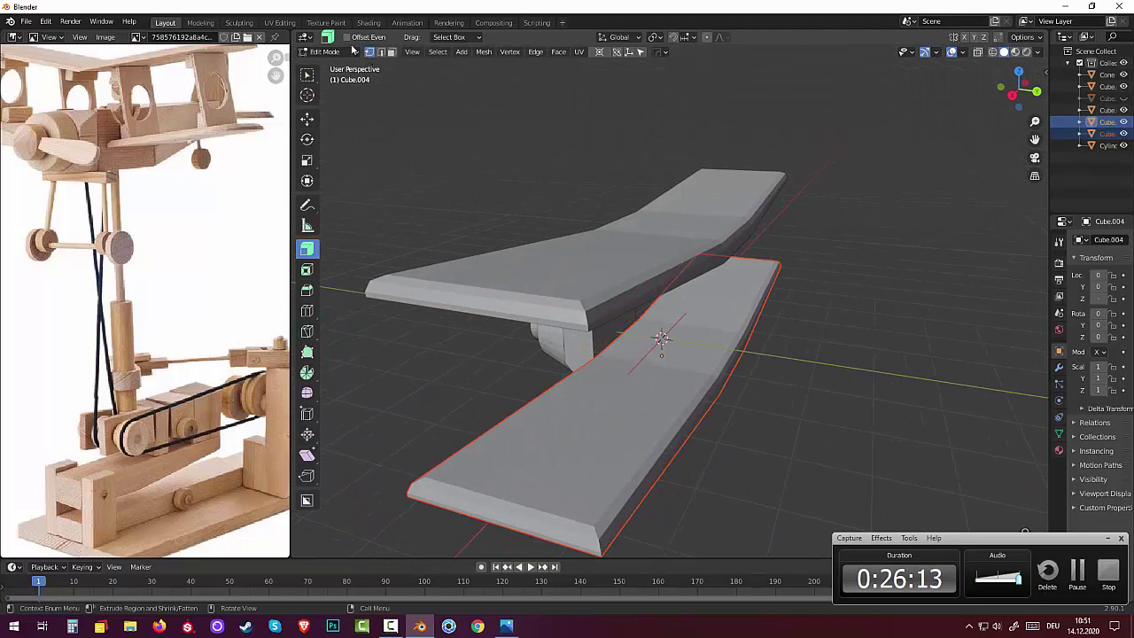
{"action": "left_click", "coordinate": [392, 53]}
{"action": "left_click", "coordinate": [333, 53]}
{"action": "left_click", "coordinate": [341, 69]}
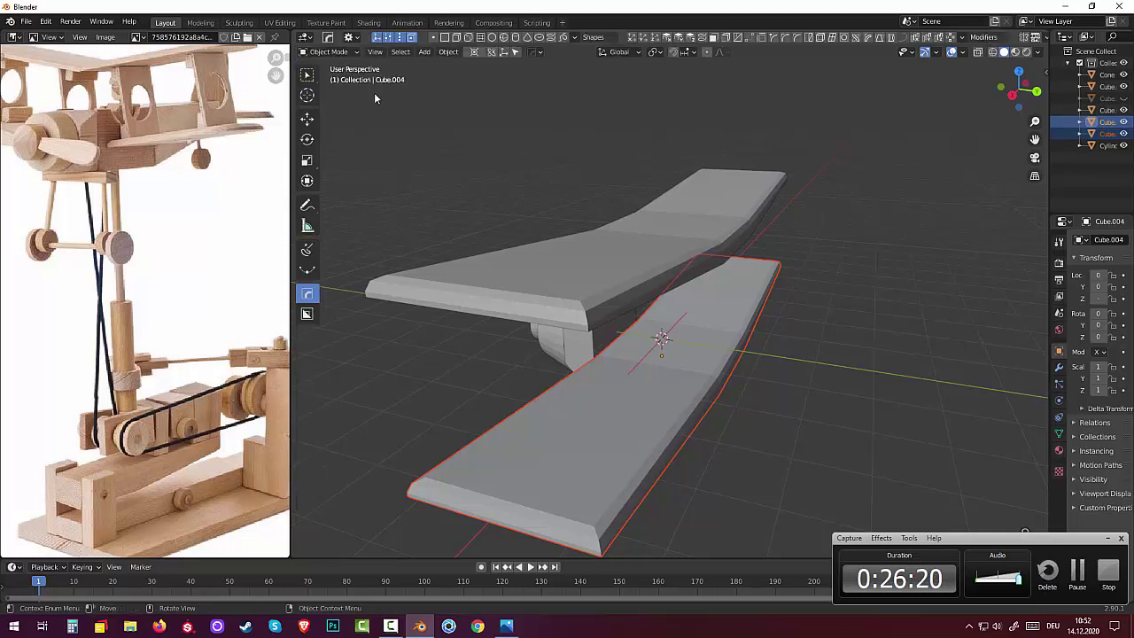
Step: Select the lower wing's centre and front bevel faces in Edit Mode, then return to Object Mode
{"action": "left_click", "coordinate": [689, 358]}
{"action": "left_click", "coordinate": [332, 51]}
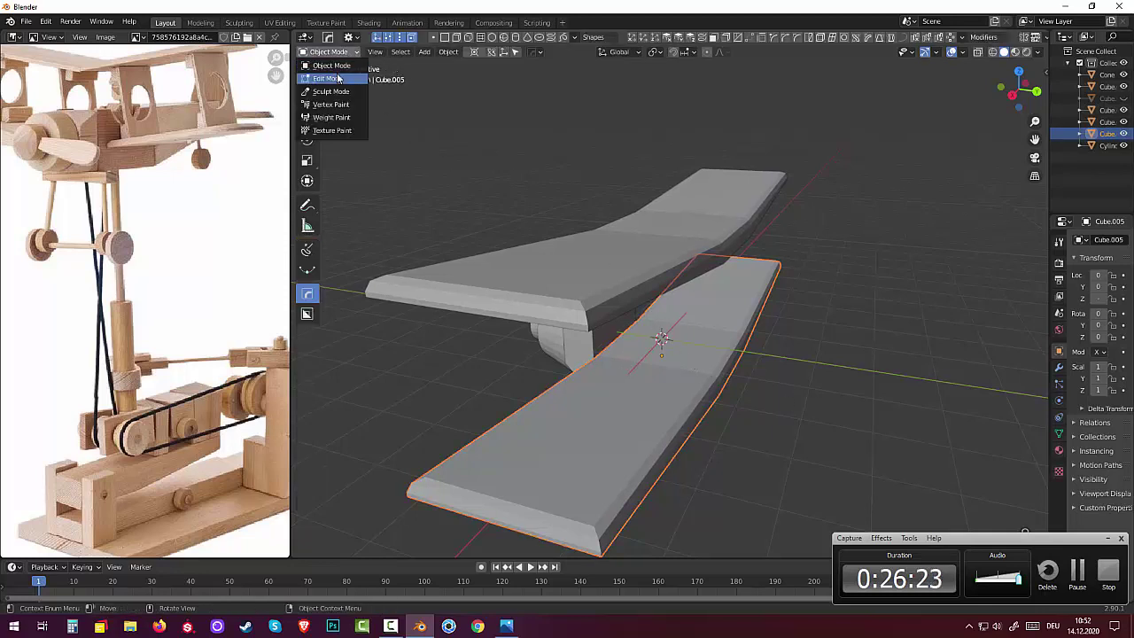
{"action": "left_click", "coordinate": [340, 80]}
{"action": "left_click", "coordinate": [695, 335]}
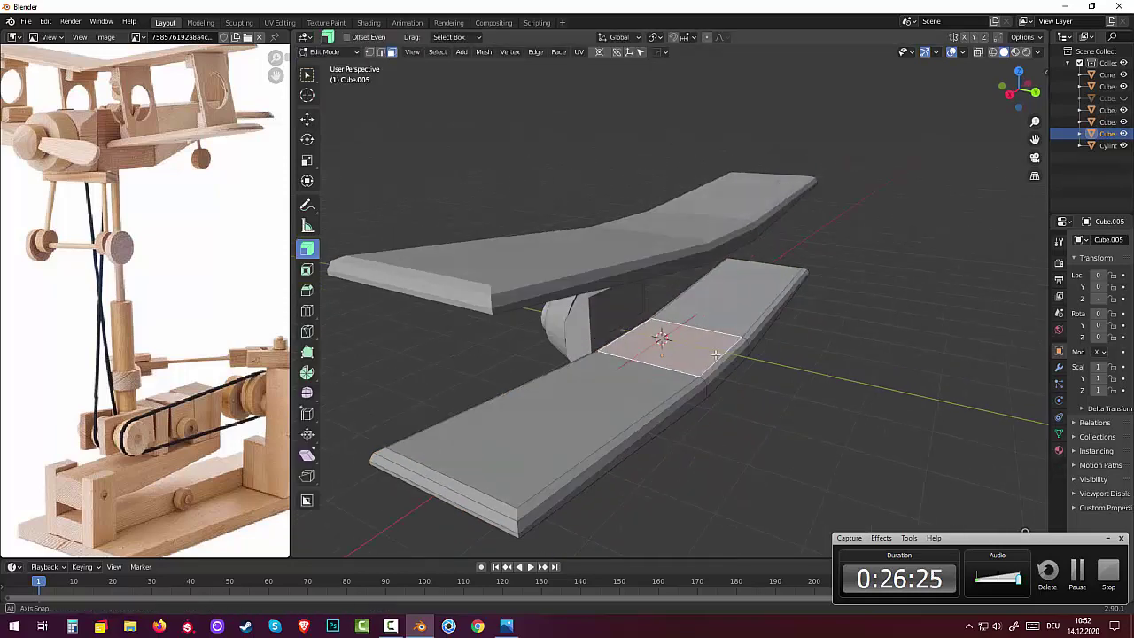
{"action": "middle_click_drag", "start_coordinate": [731, 359], "coordinate": [703, 342]}
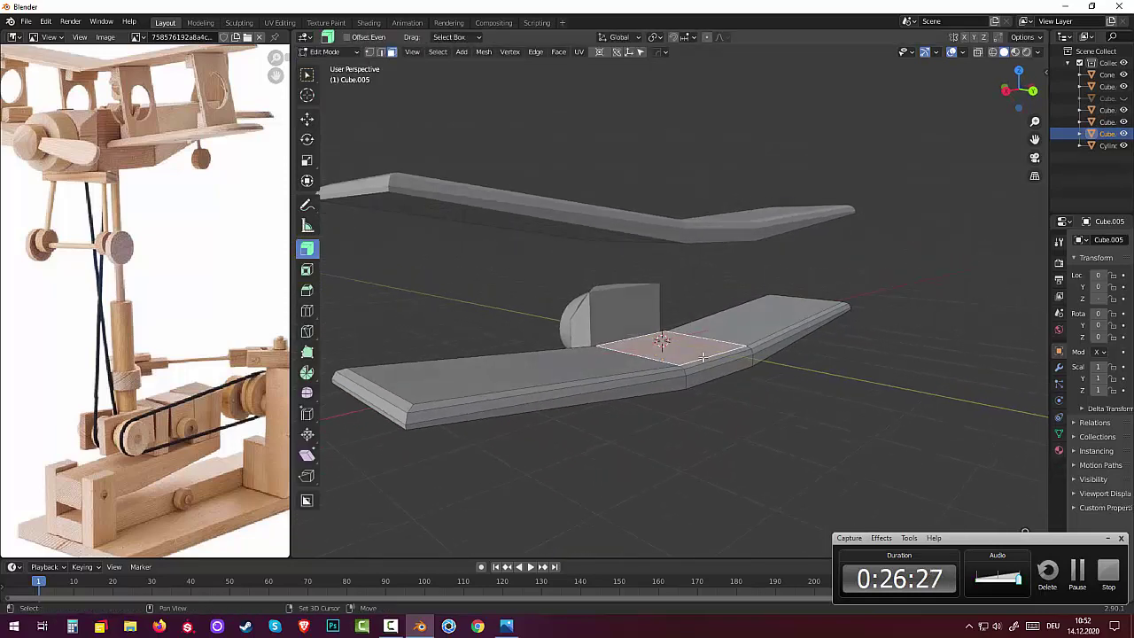
{"action": "left_click", "coordinate": [703, 360], "text": "shift"}
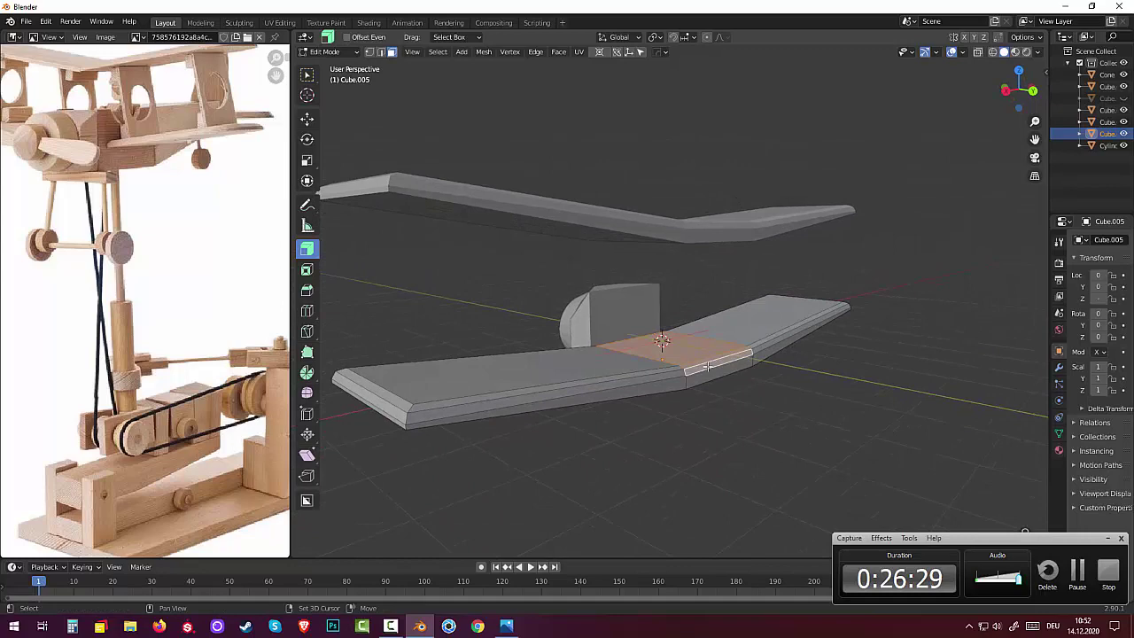
{"action": "middle_click_drag", "start_coordinate": [704, 365], "coordinate": [728, 361]}
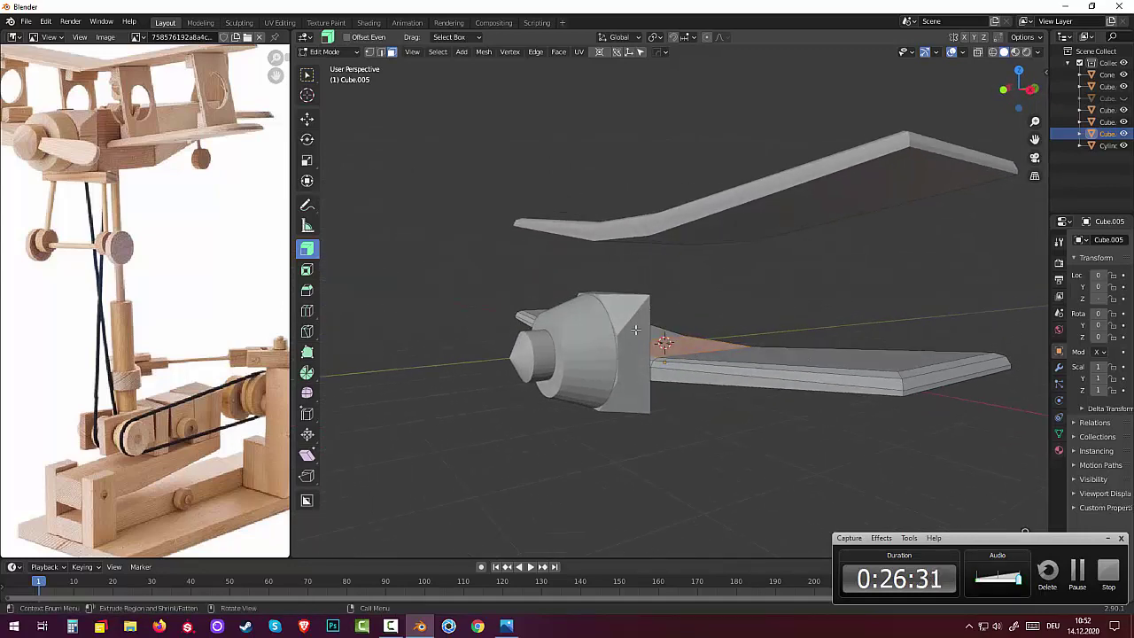
{"action": "left_click", "coordinate": [324, 50]}
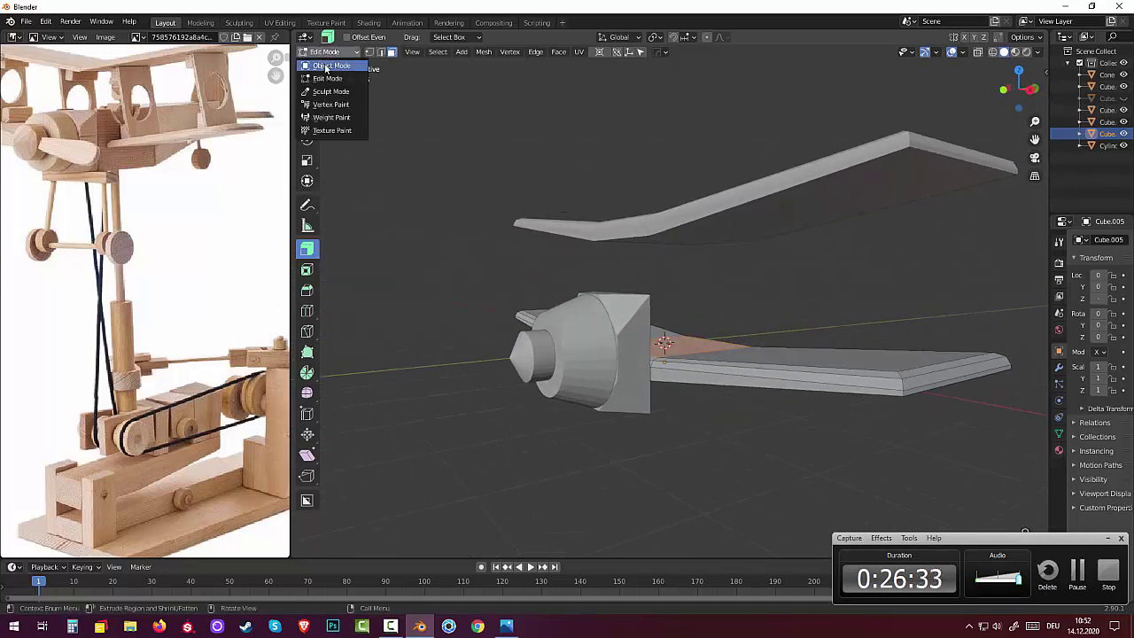
{"action": "left_click", "coordinate": [330, 65]}
Step: Hide the fuselage Cube.001 in the Outliner and reselect the lower wing Cube.005
{"action": "left_click", "coordinate": [641, 336]}
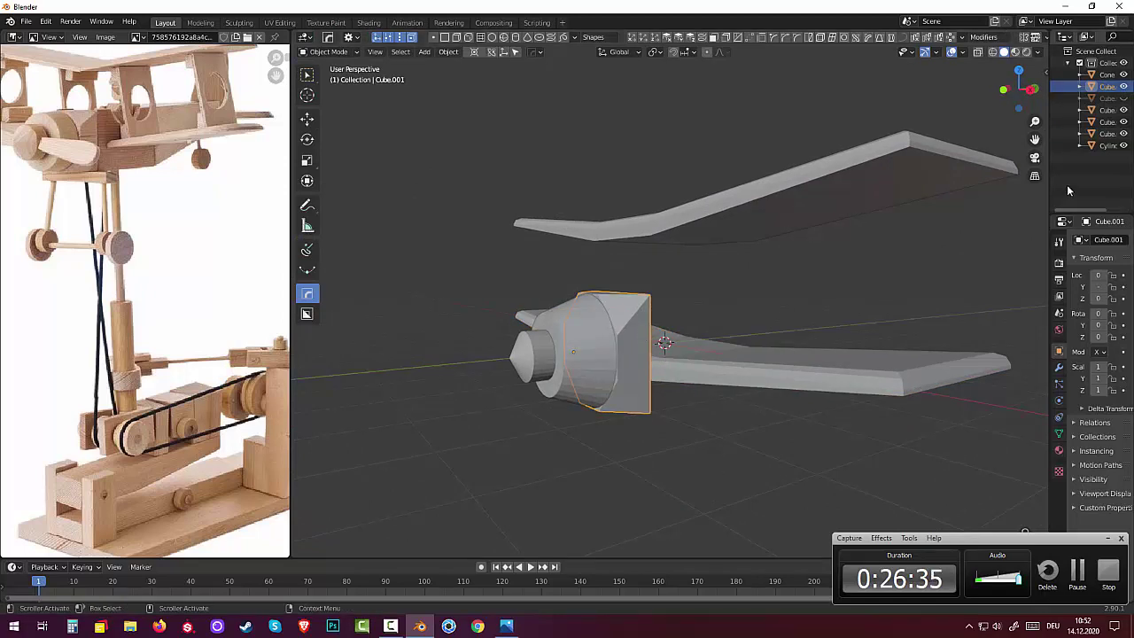
{"action": "left_click", "coordinate": [1123, 87]}
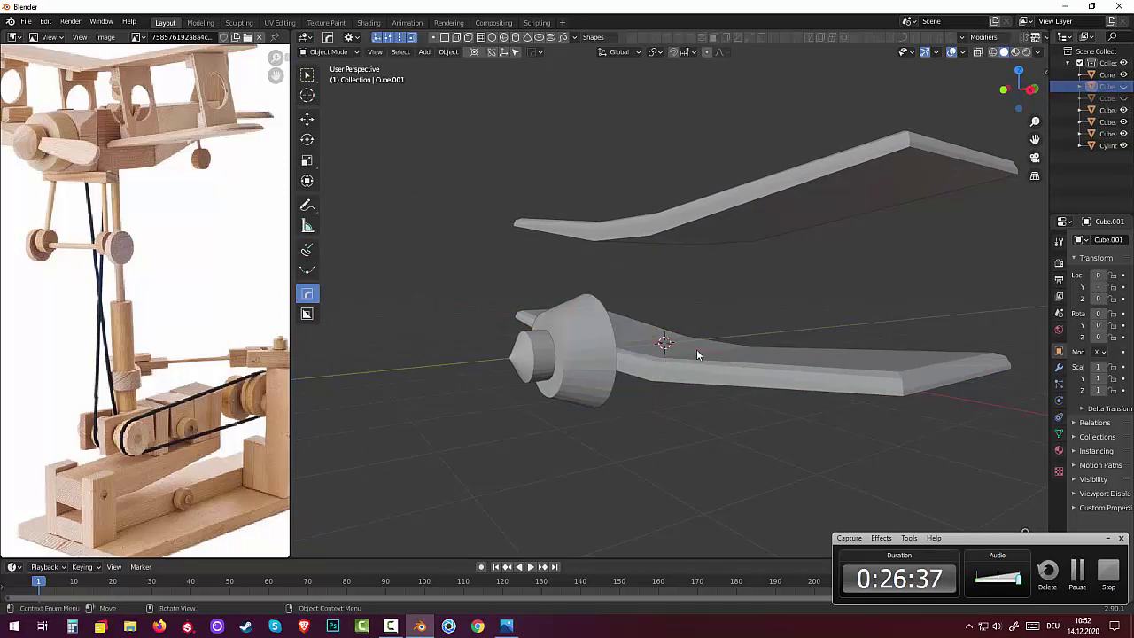
{"action": "middle_click_drag", "start_coordinate": [694, 349], "coordinate": [663, 348]}
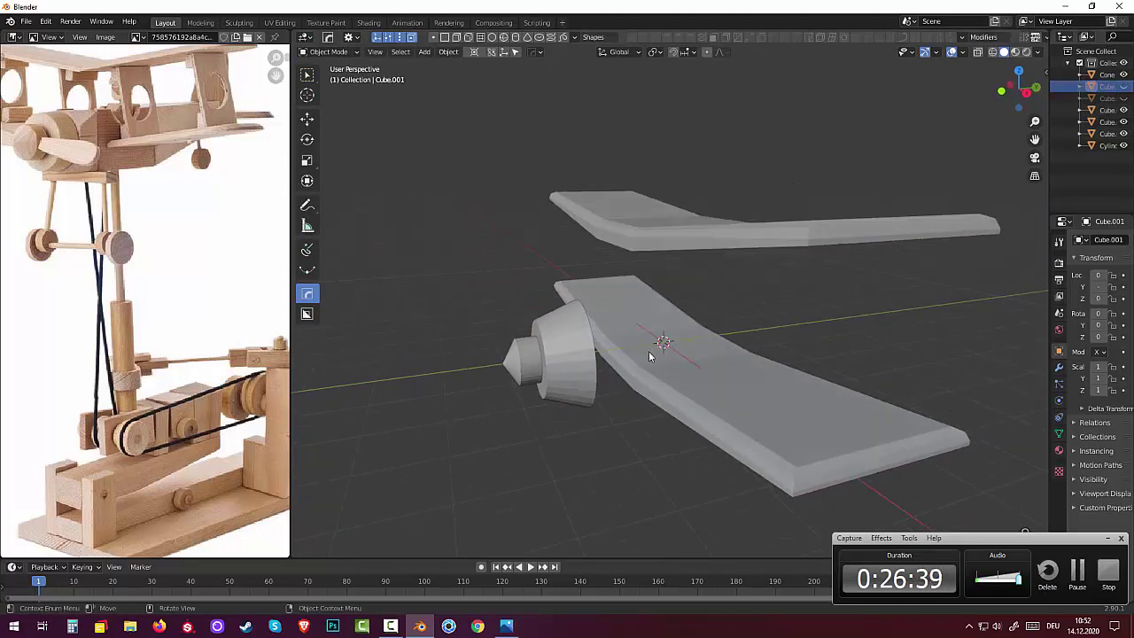
{"action": "left_click", "coordinate": [653, 355]}
{"action": "left_click", "coordinate": [326, 51]}
{"action": "left_click", "coordinate": [326, 67]}
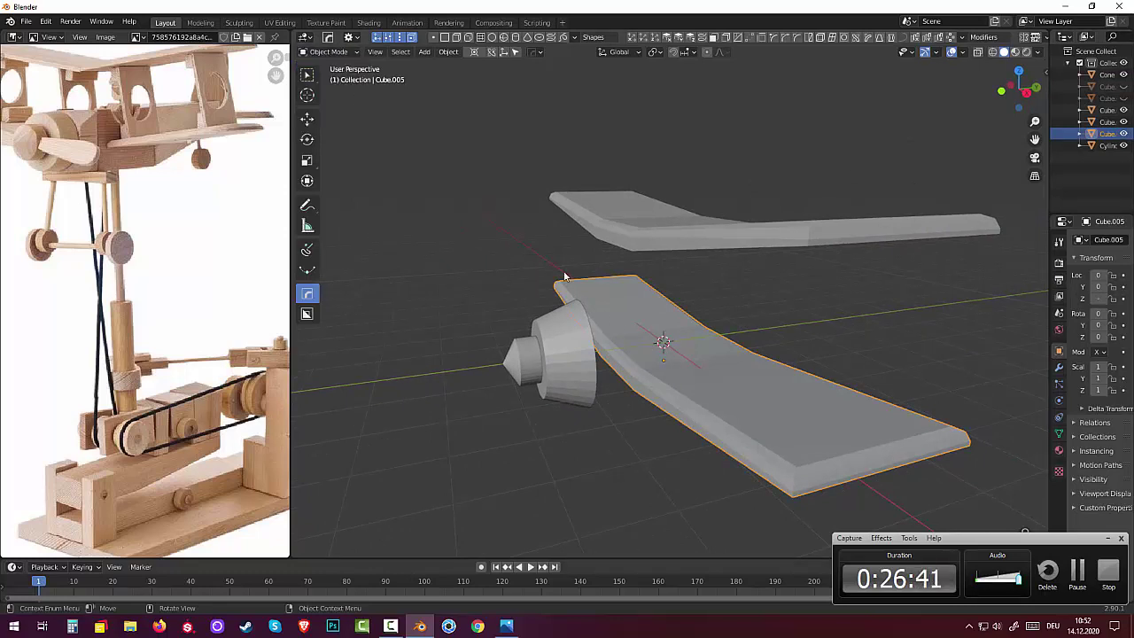
Step: In Edit Mode on Cube.005, extrude the wing's top centre face upward about 0.9 m
{"action": "left_click", "coordinate": [326, 51]}
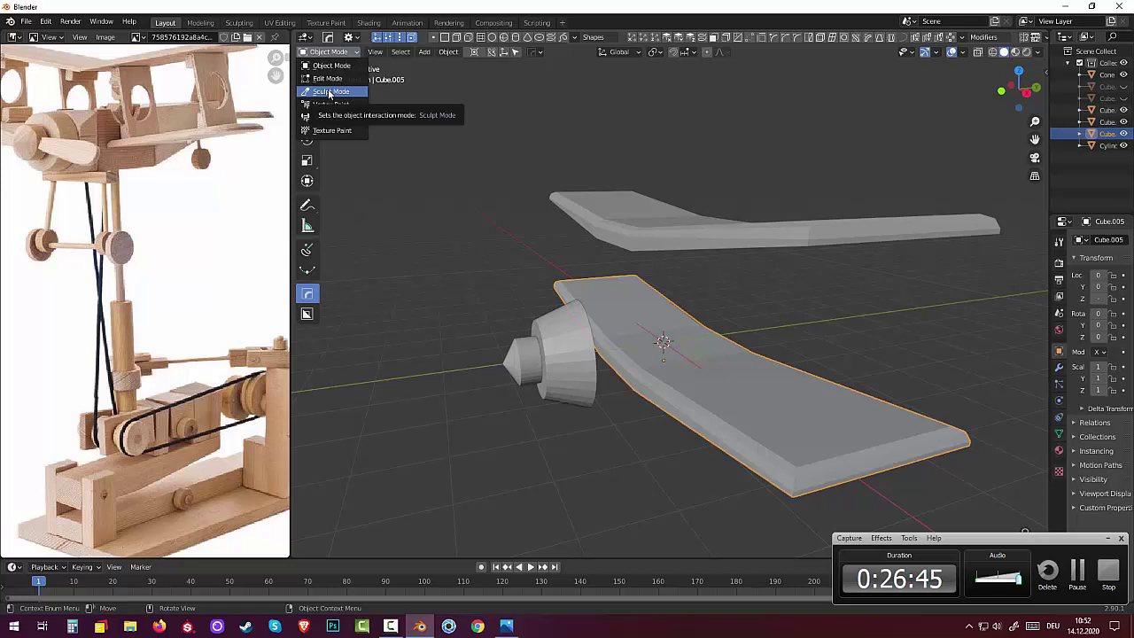
{"action": "left_click", "coordinate": [327, 78]}
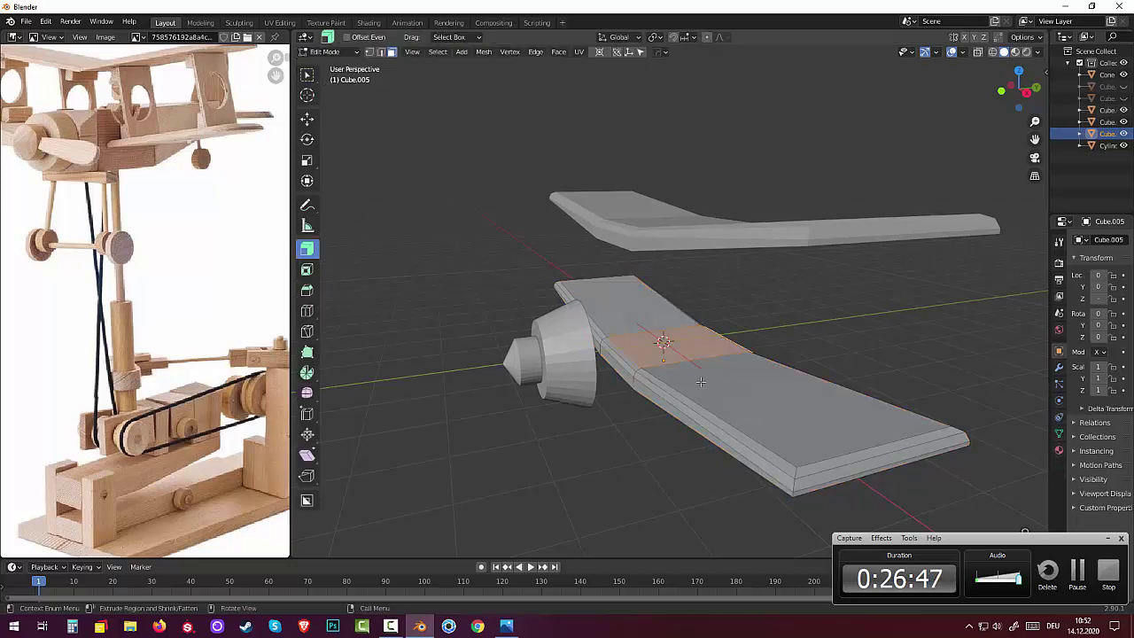
{"action": "left_click", "coordinate": [630, 358]}
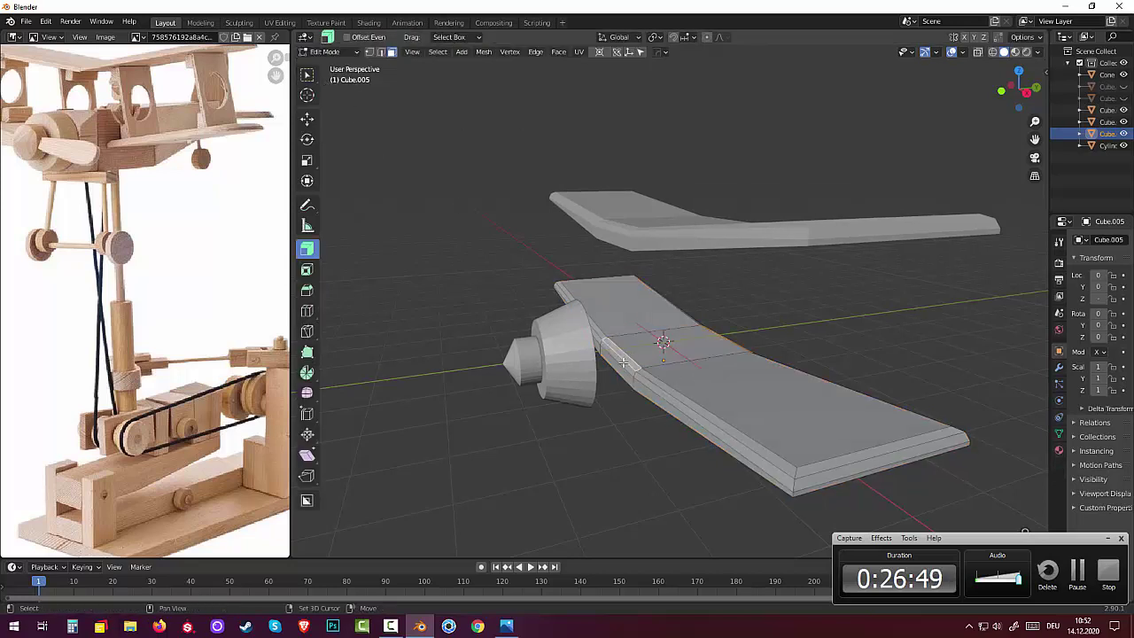
{"action": "left_click", "coordinate": [643, 352], "text": "shift"}
{"action": "middle_click_drag", "start_coordinate": [643, 352], "coordinate": [654, 312]}
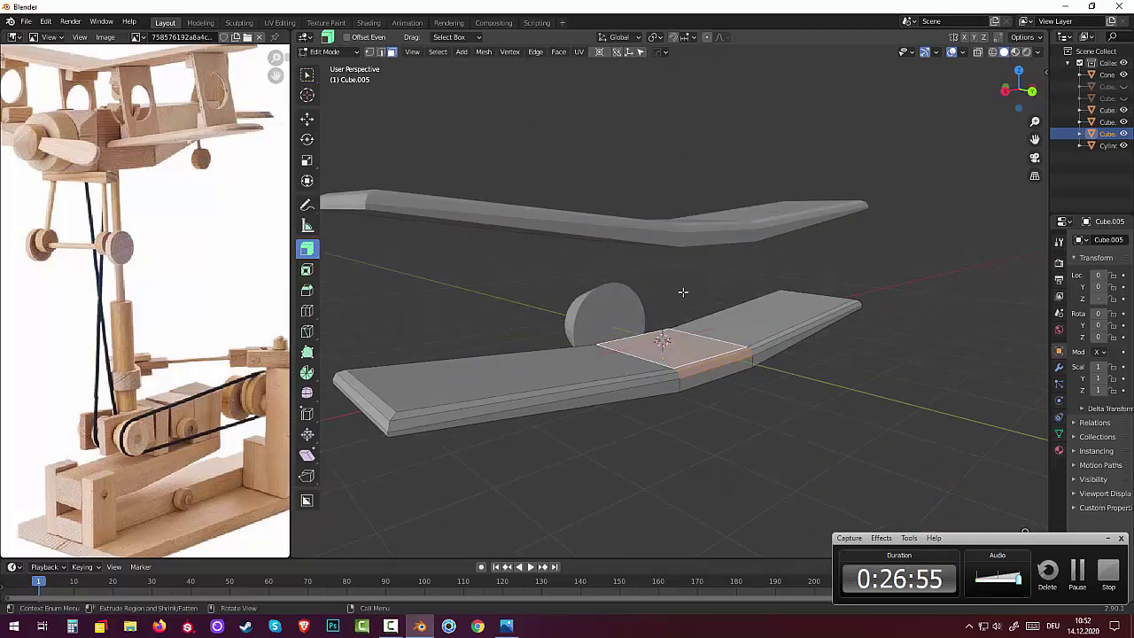
{"action": "key", "text": "e"}
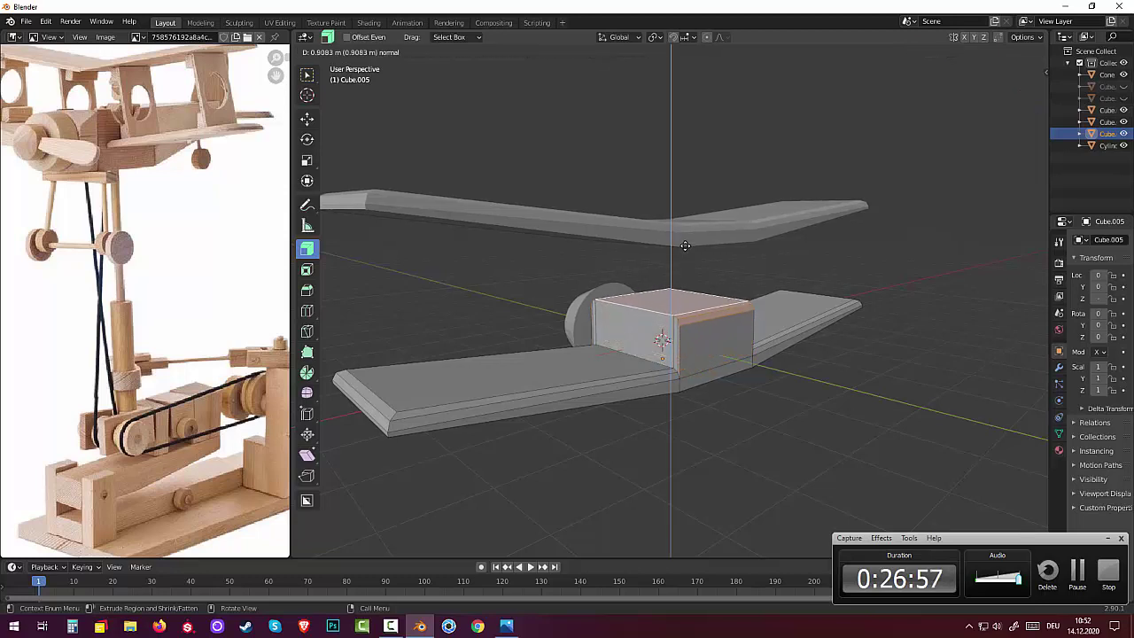
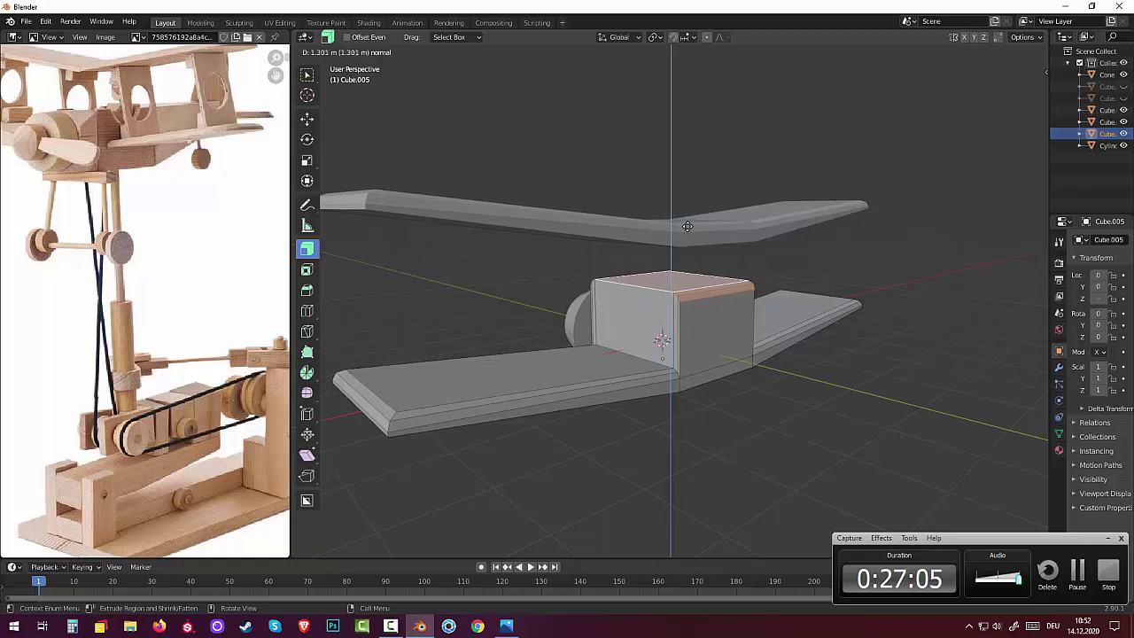
Step: Extrude the fuselage block's bottom face 0.36555 m down below the lower wing, viewed from the right side
{"action": "left_click", "coordinate": [687, 226]}
{"action": "mouse_move", "coordinate": [687, 229]}
{"action": "middle_mouse_down"}
{"action": "mouse_move", "coordinate": [663, 175]}
{"action": "mouse_move", "coordinate": [640, 333]}
{"action": "mouse_move", "coordinate": [667, 378]}
{"action": "mouse_move", "coordinate": [697, 395]}
{"action": "middle_mouse_up"}
{"action": "left_click", "coordinate": [649, 339]}
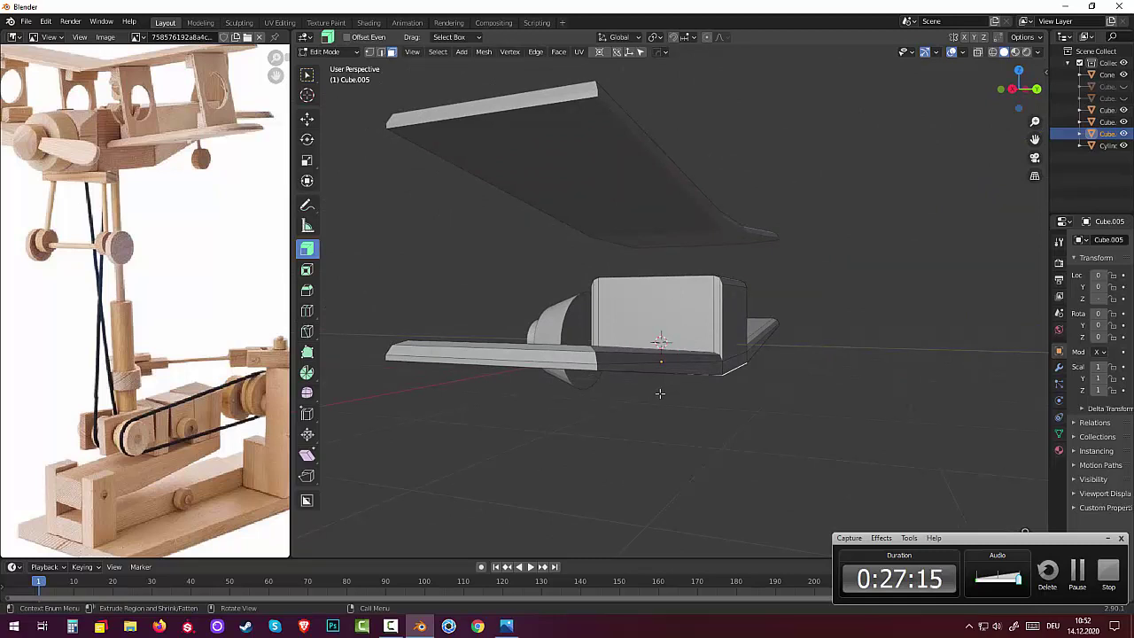
{"action": "left_click_drag", "start_coordinate": [660, 392], "coordinate": [662, 409]}
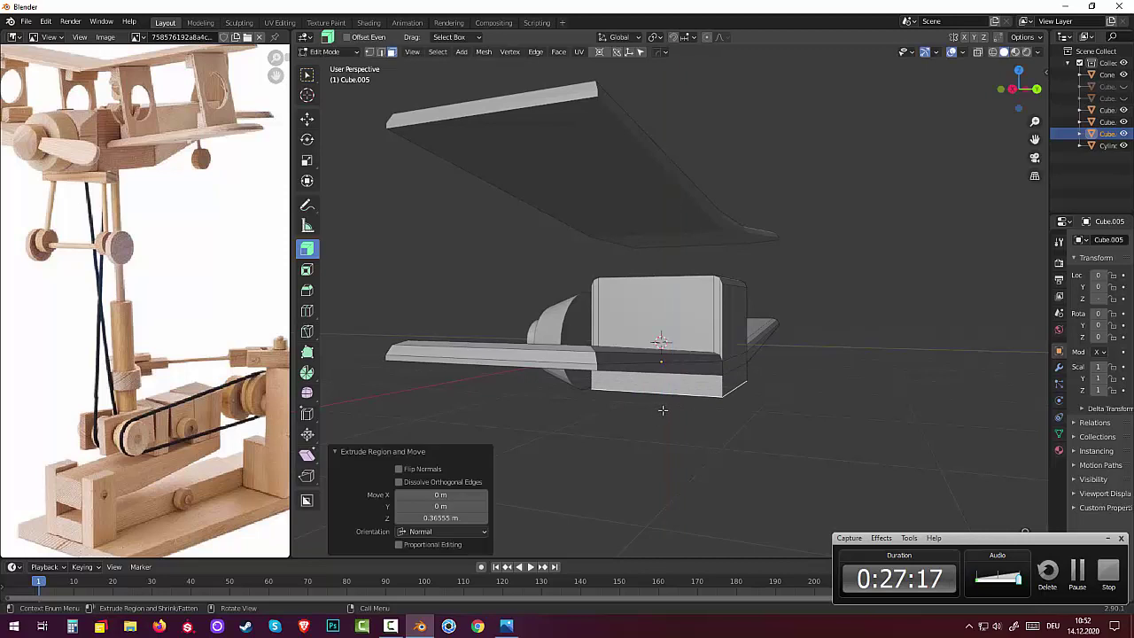
{"action": "key", "text": "KP_3"}
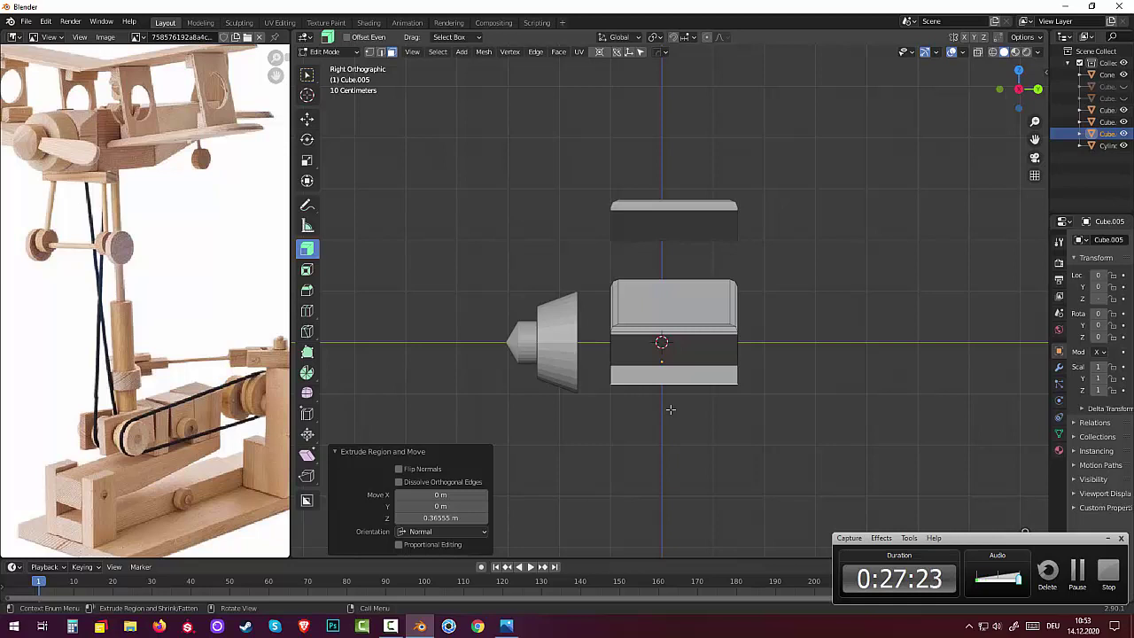
Step: Lower the fuselage's bottom face slightly along Z and select the block's top face
{"action": "key", "text": "g"}
{"action": "key", "text": "z"}
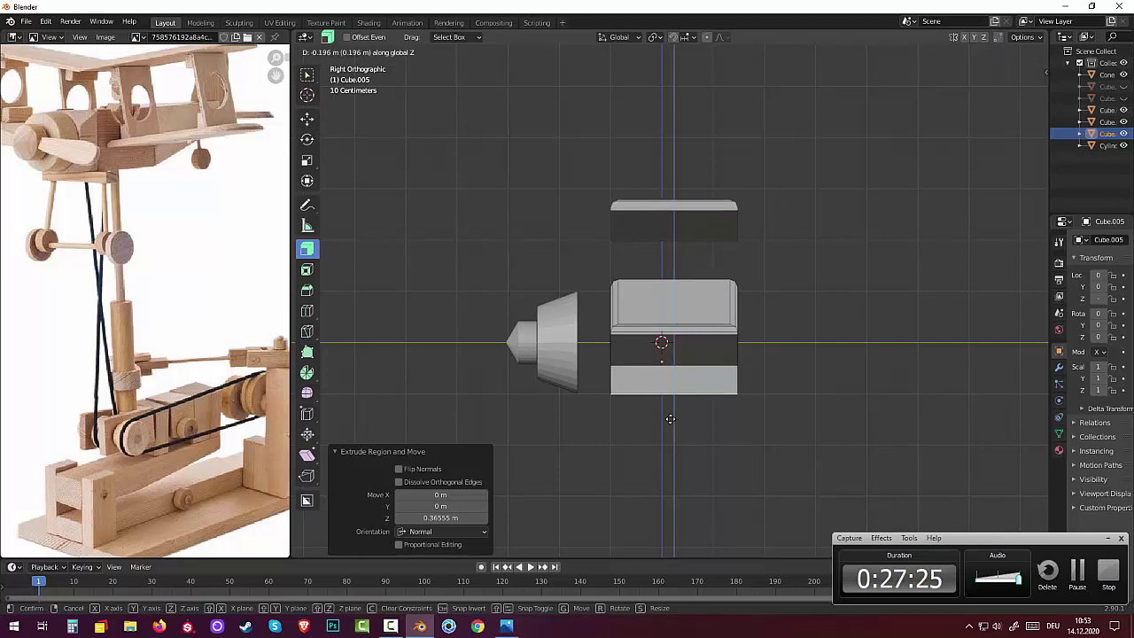
{"action": "left_click", "coordinate": [665, 407]}
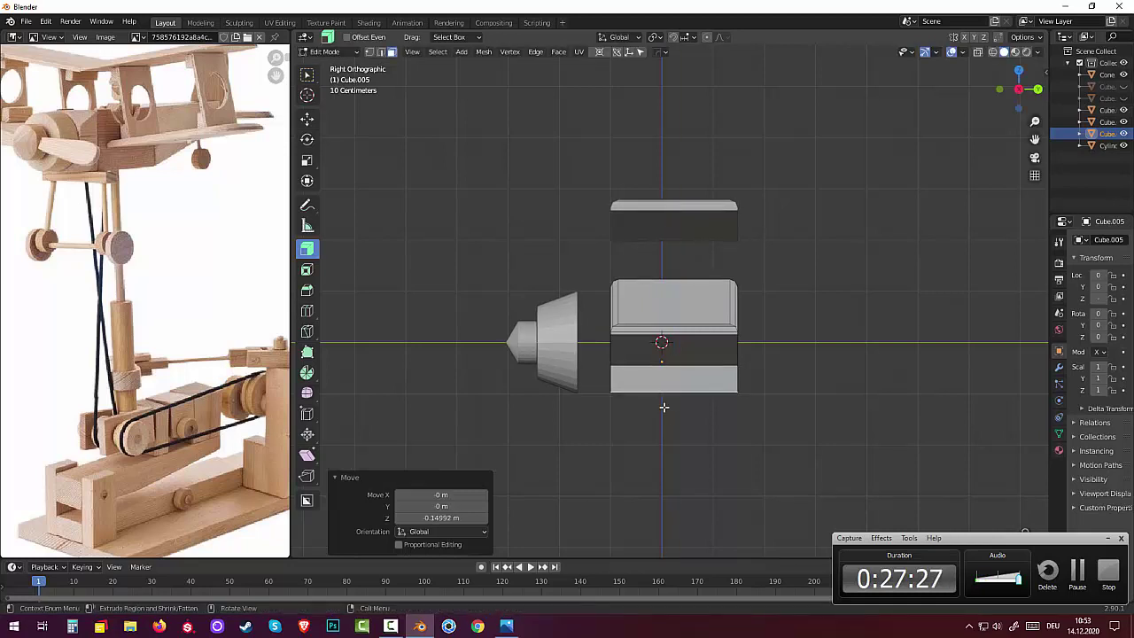
{"action": "left_click", "coordinate": [620, 302]}
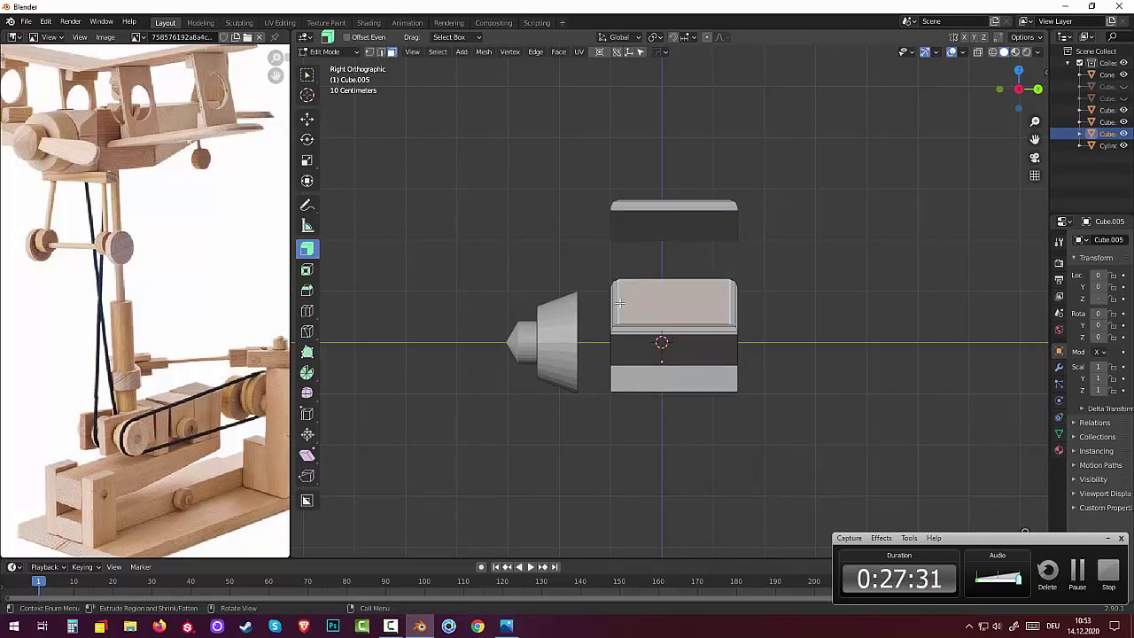
Step: Add an edge loop near the block's top and flatten it level with S Z 0
{"action": "key", "text": "ctrl+r"}
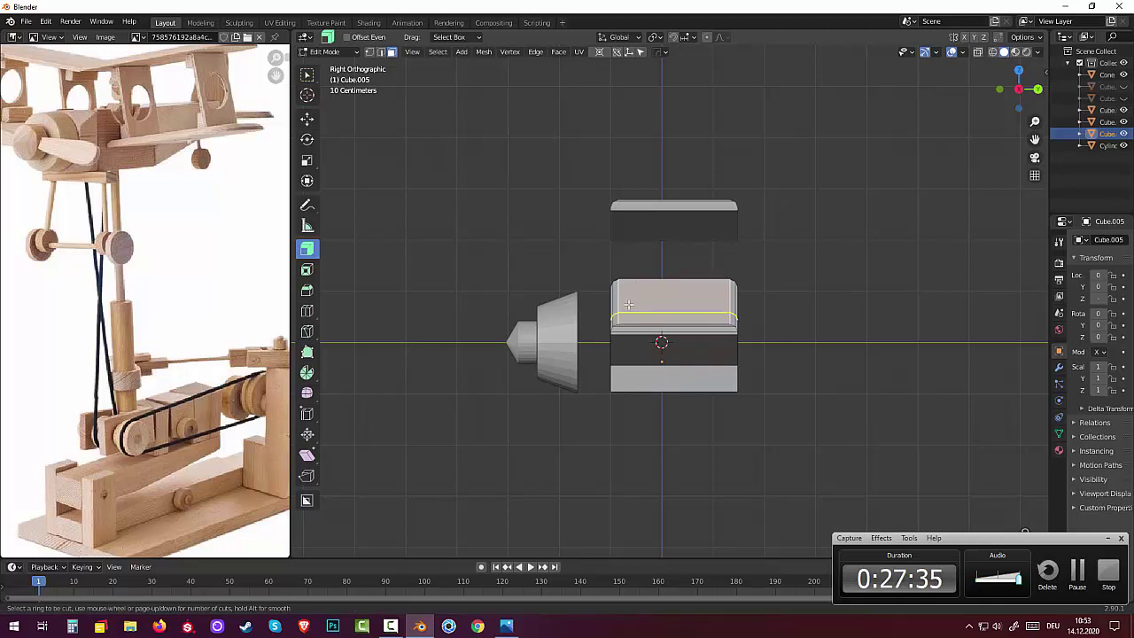
{"action": "left_click", "coordinate": [627, 298]}
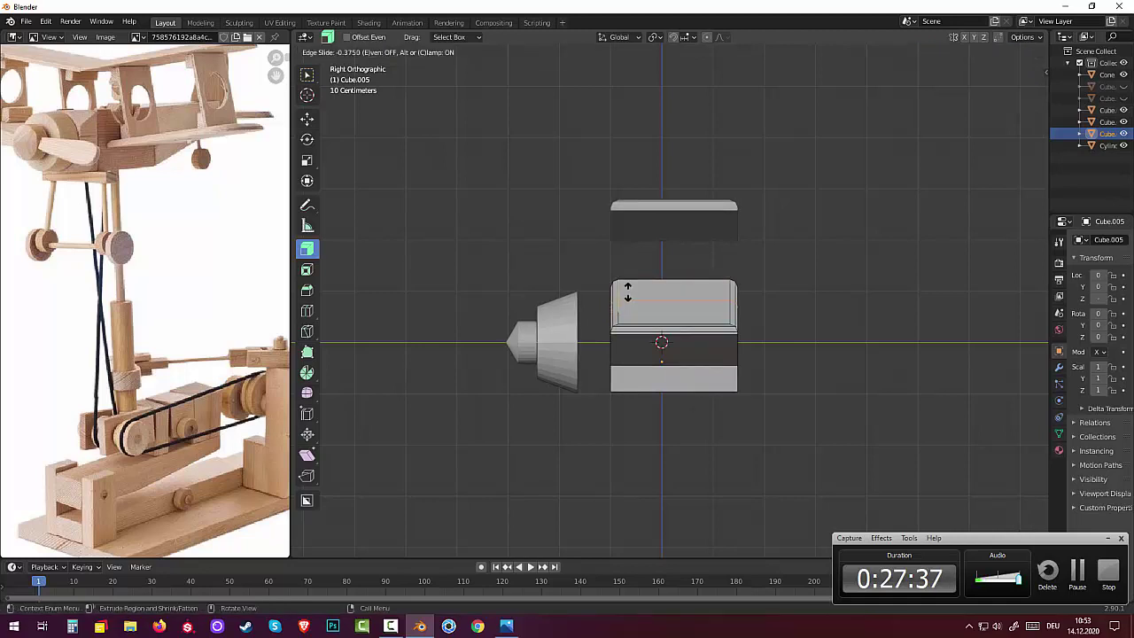
{"action": "left_click", "coordinate": [629, 292]}
{"action": "type", "text": "sz"}
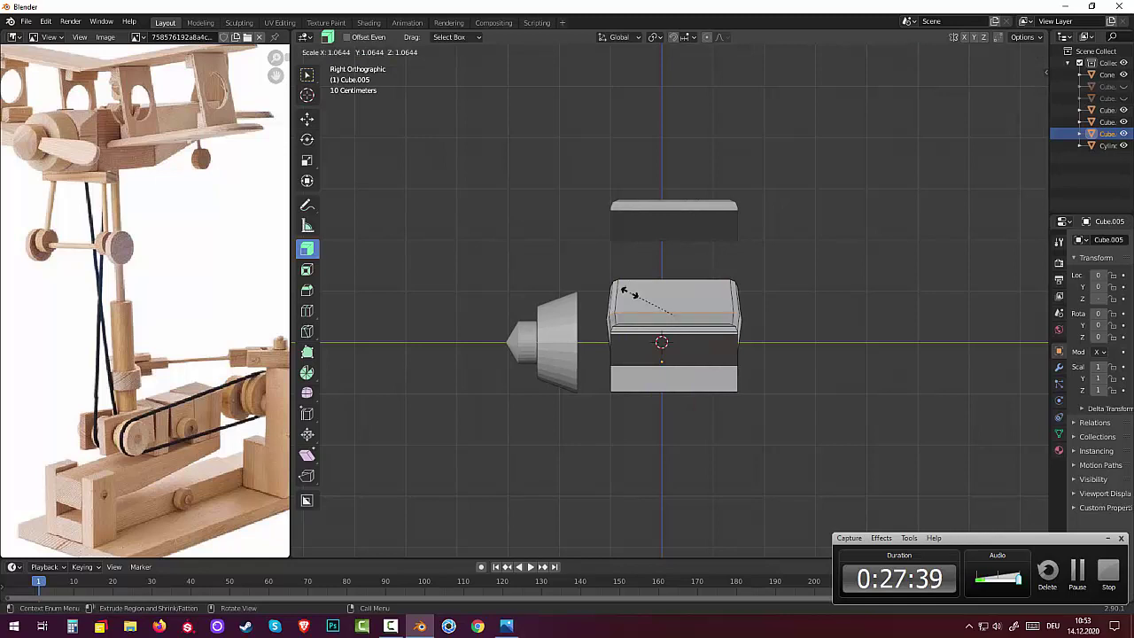
{"action": "type", "text": "9"}
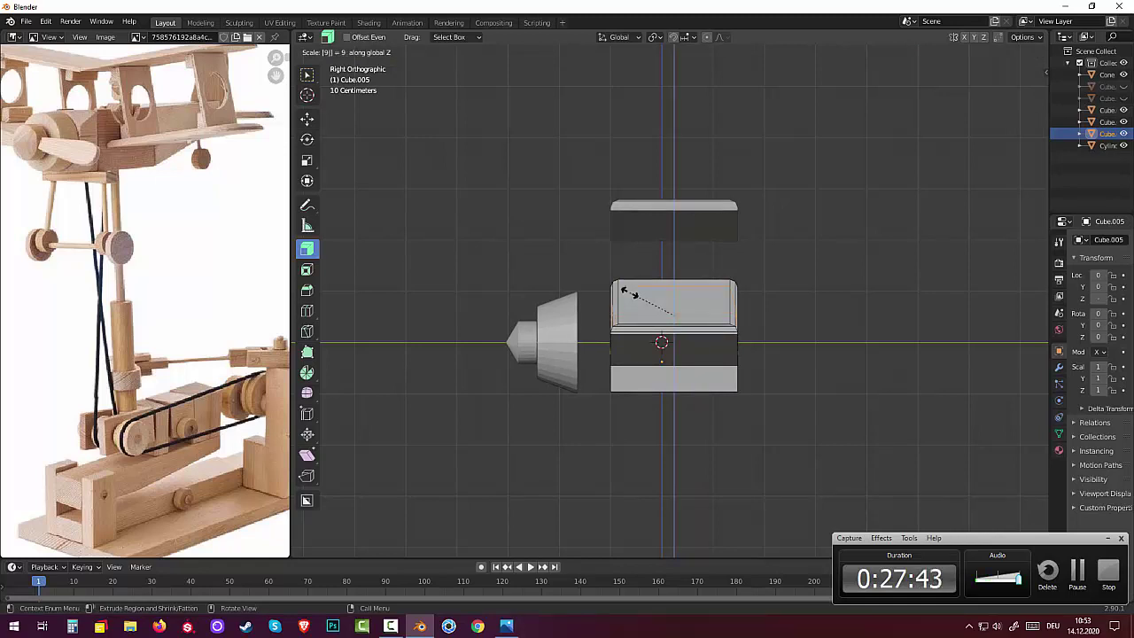
{"action": "key", "text": "Escape"}
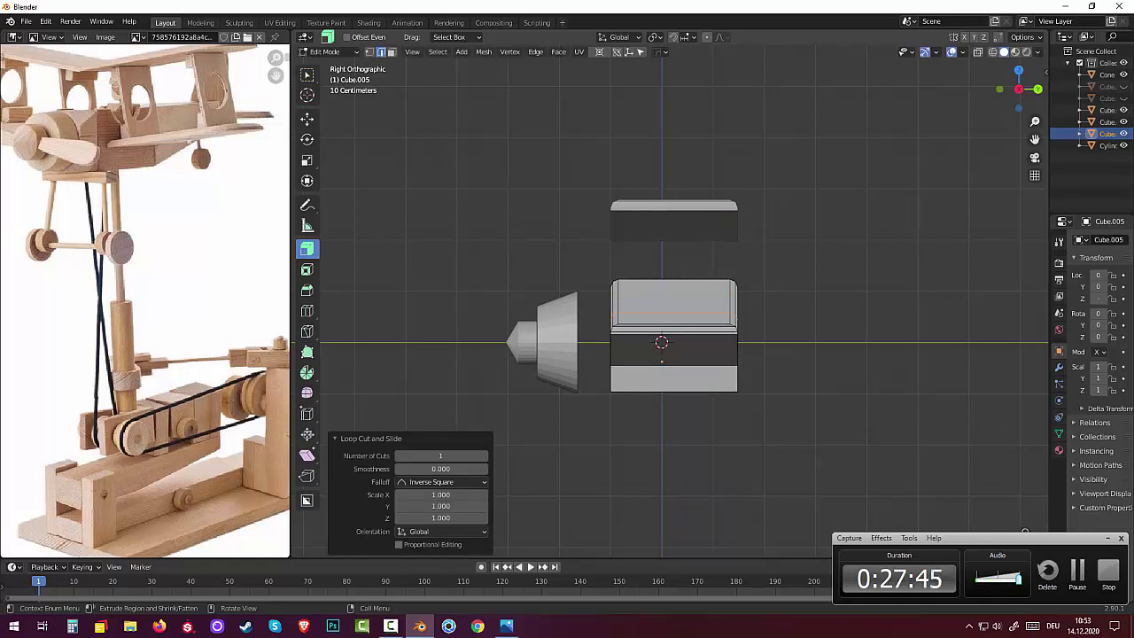
{"action": "type", "text": "sz"}
{"action": "type", "text": "0"}
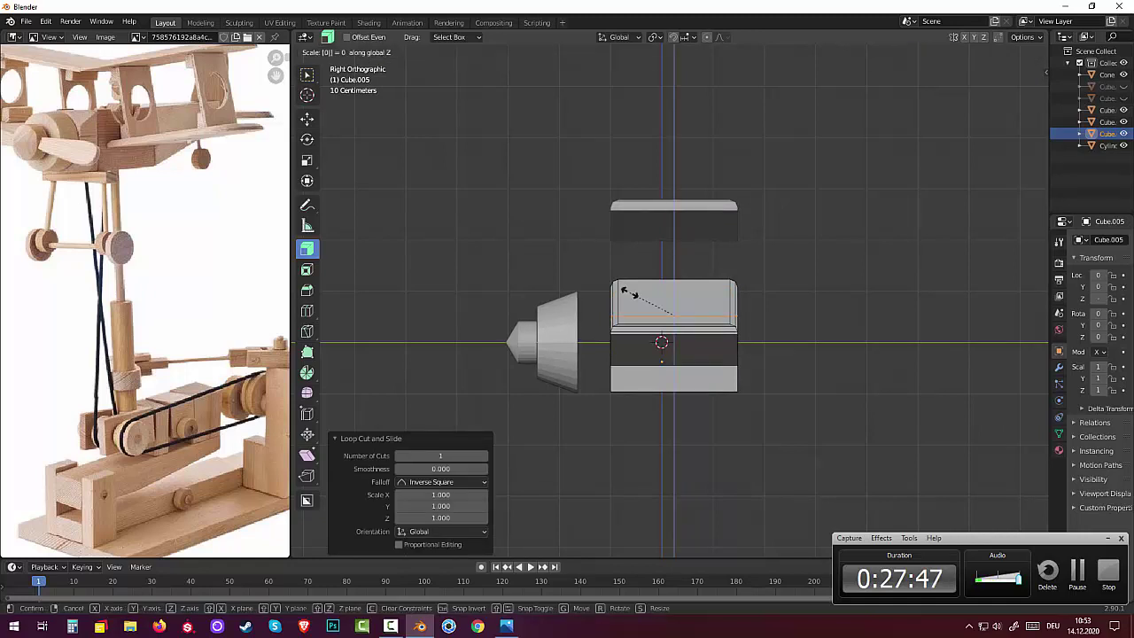
{"action": "key", "text": "Return"}
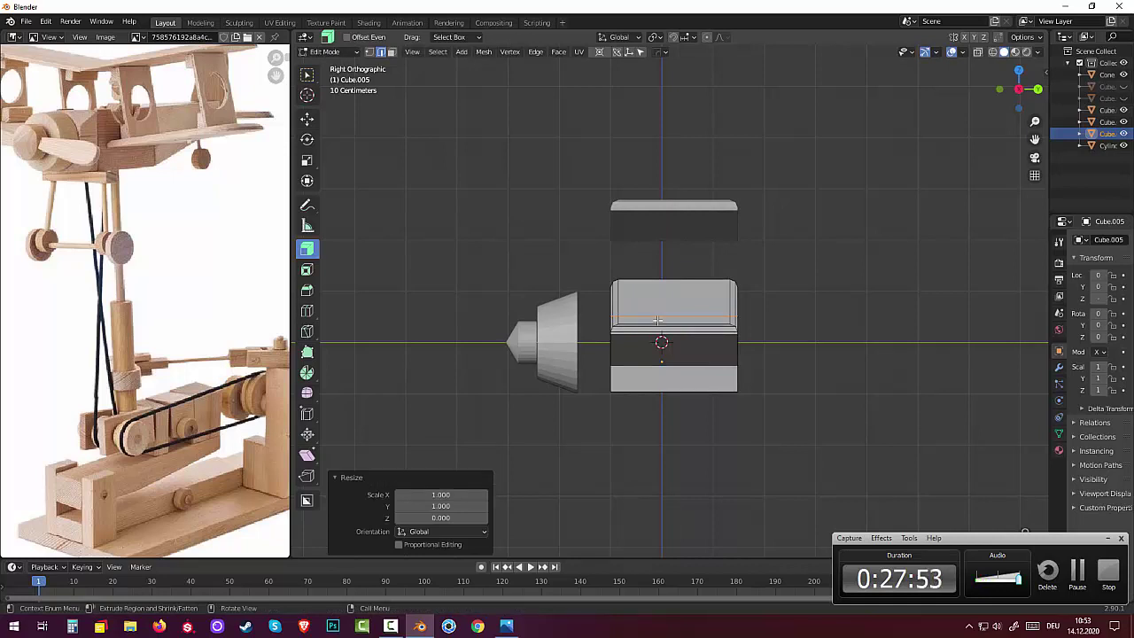
Step: Raise the new edge loop along Z to sit just below the top face
{"action": "key", "text": "g"}
{"action": "key", "text": "z"}
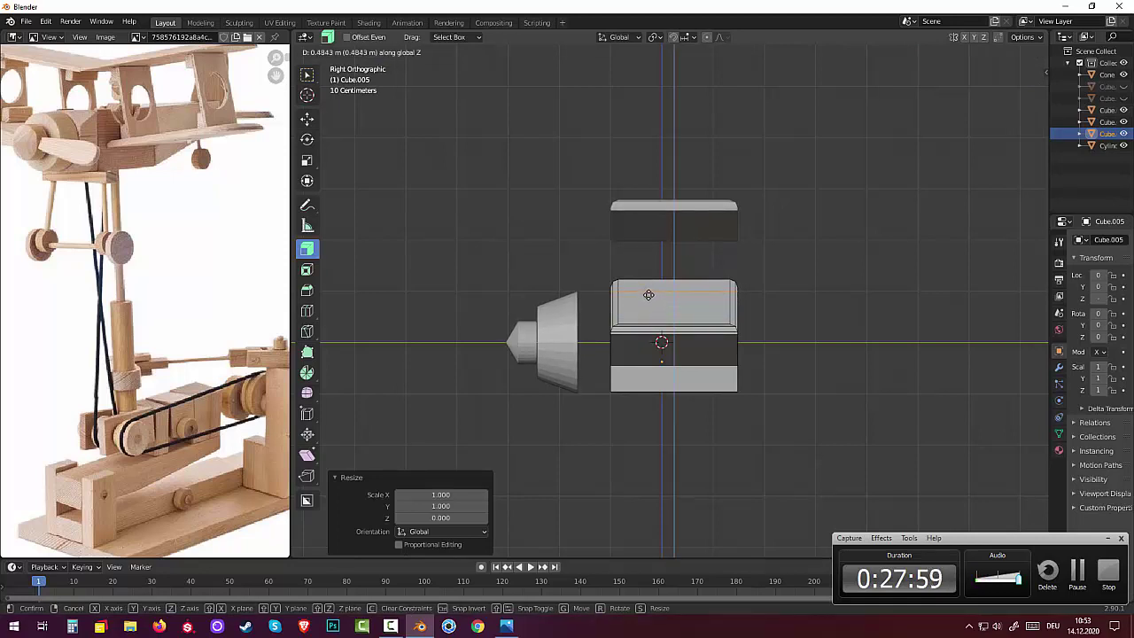
{"action": "left_click", "coordinate": [648, 295]}
{"action": "middle_click_drag", "start_coordinate": [648, 296], "coordinate": [635, 326]}
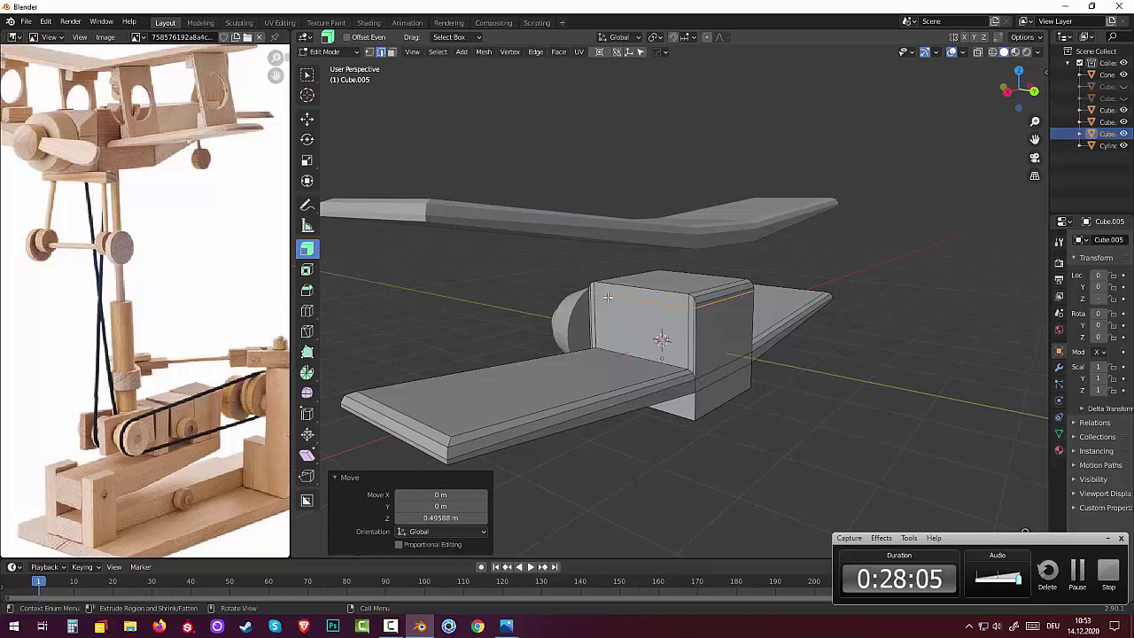
Step: In Face select mode, select the fuselage block's top faces above the new loop and check them from several angles
{"action": "left_click", "coordinate": [390, 52]}
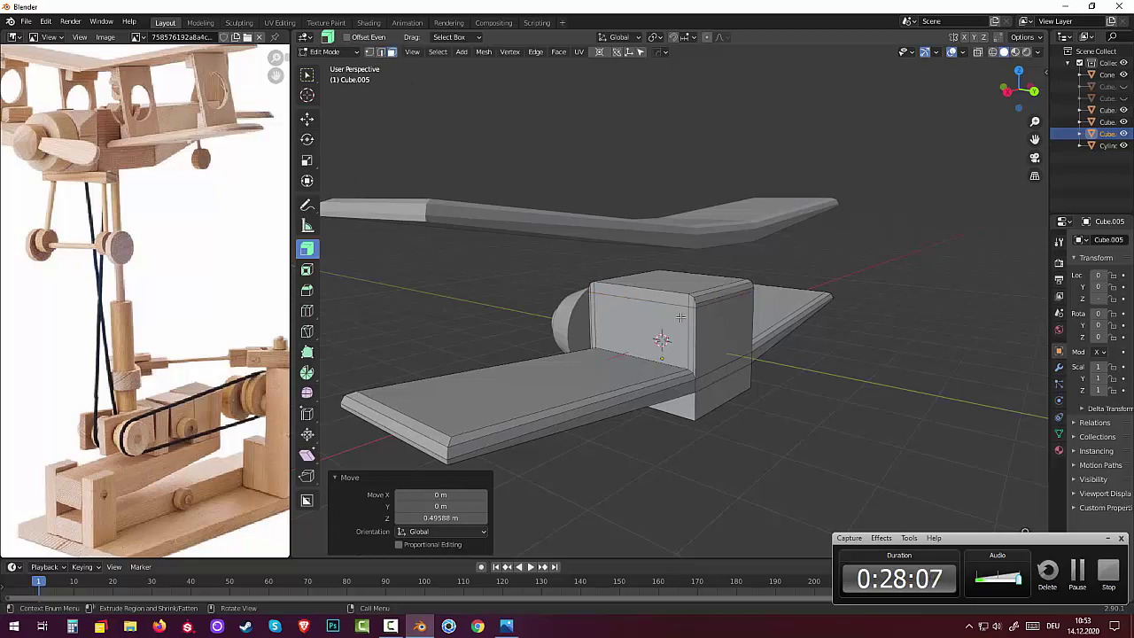
{"action": "key", "text": "ctrl+KP_Add"}
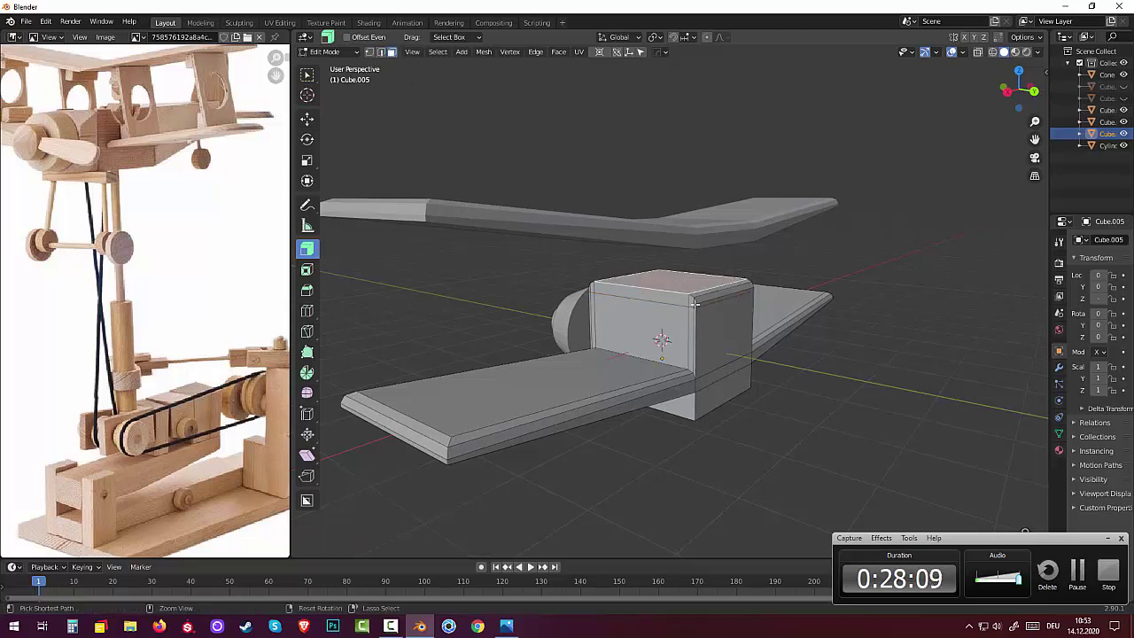
{"action": "key", "text": "ctrl+KP_Add"}
{"action": "key", "text": "ctrl+KP_Subtract"}
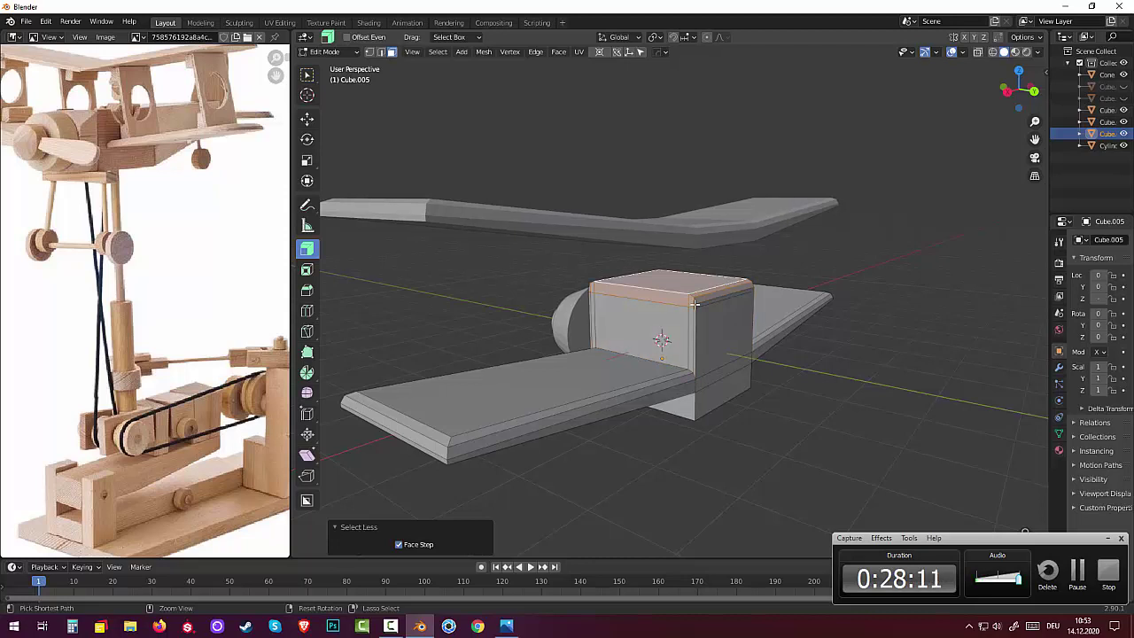
{"action": "left_click", "coordinate": [707, 302]}
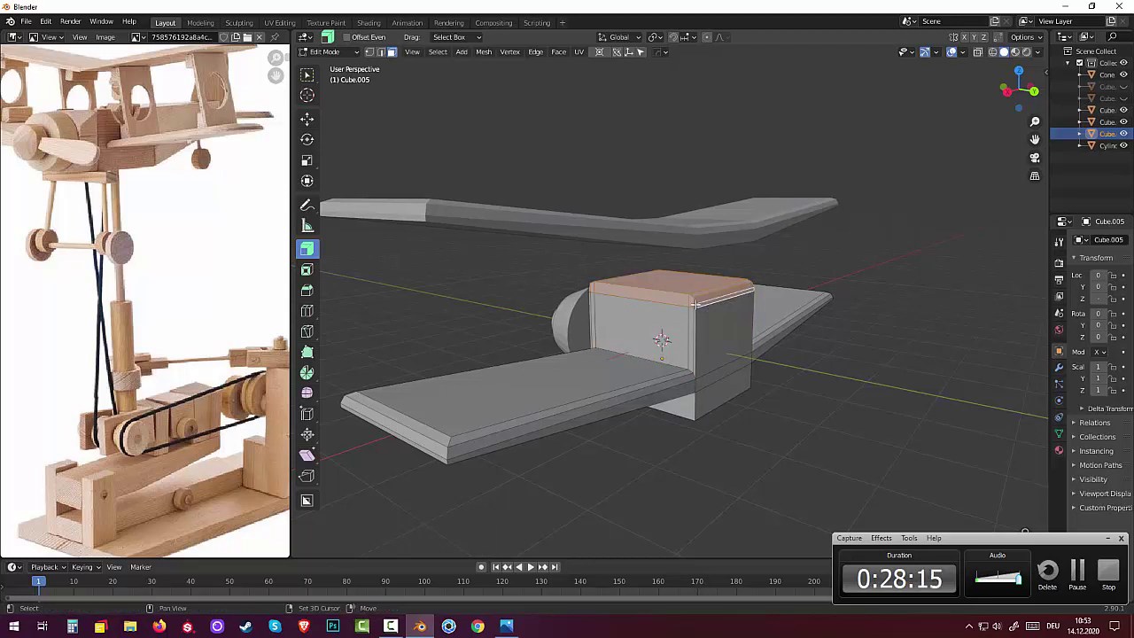
{"action": "mouse_move", "coordinate": [813, 312]}
{"action": "middle_mouse_down"}
{"action": "mouse_move", "coordinate": [693, 286]}
{"action": "mouse_move", "coordinate": [530, 314]}
{"action": "middle_mouse_up"}
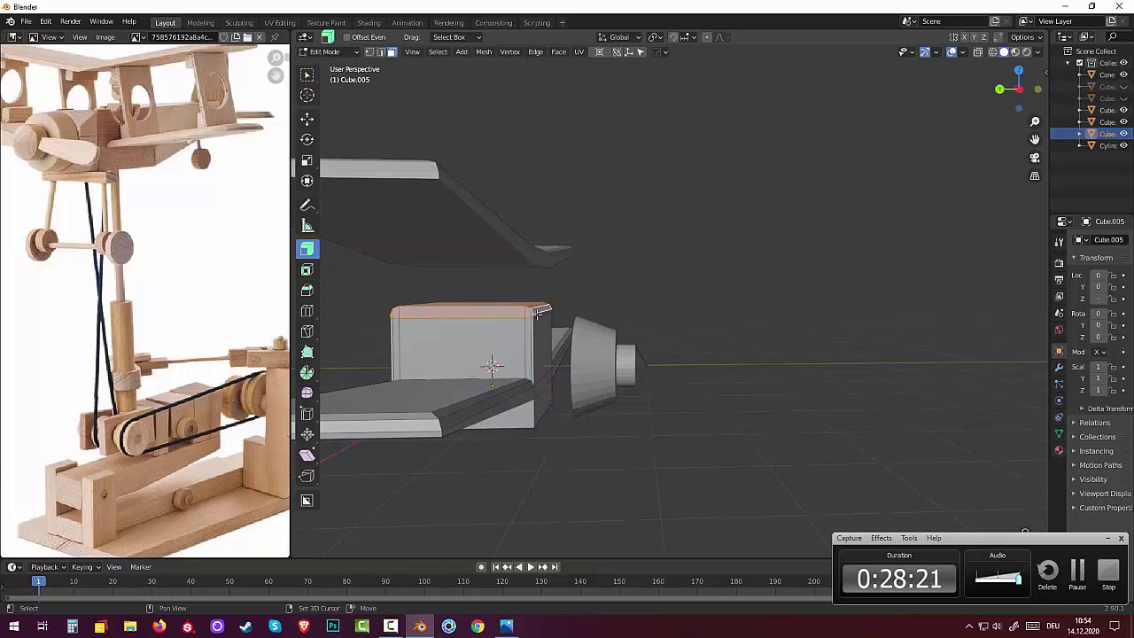
{"action": "mouse_move", "coordinate": [679, 332]}
{"action": "middle_mouse_down"}
{"action": "mouse_move", "coordinate": [398, 321]}
{"action": "mouse_move", "coordinate": [390, 346]}
{"action": "mouse_move", "coordinate": [774, 381]}
{"action": "mouse_move", "coordinate": [881, 353]}
{"action": "middle_mouse_up"}
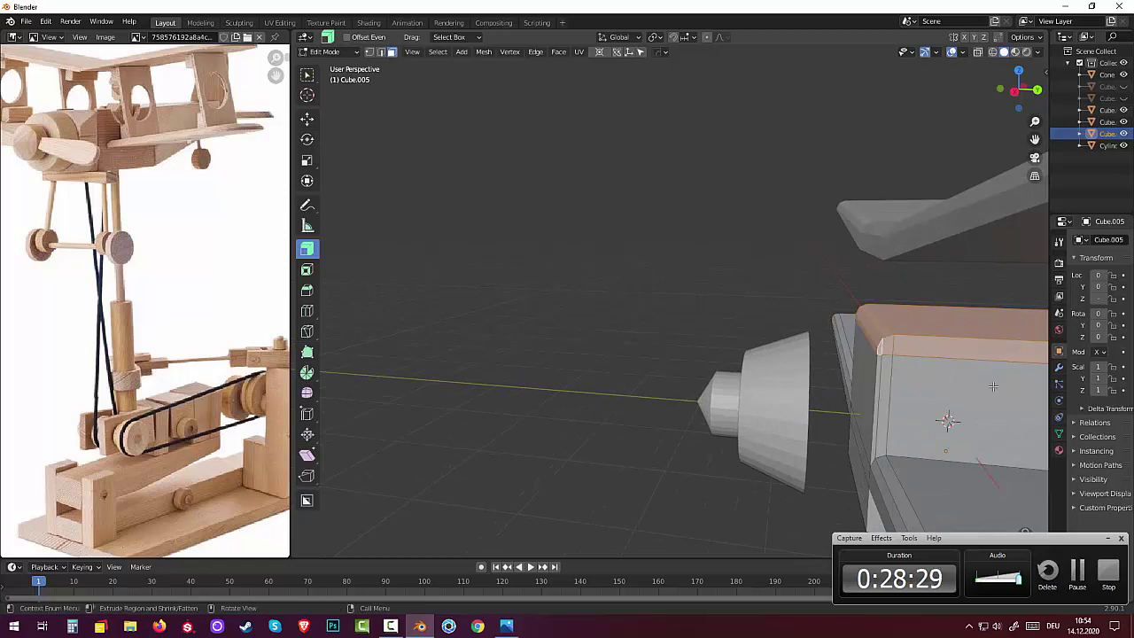
Step: Delete the selected top faces so the fuselage block is open on top
{"action": "key", "text": "x"}
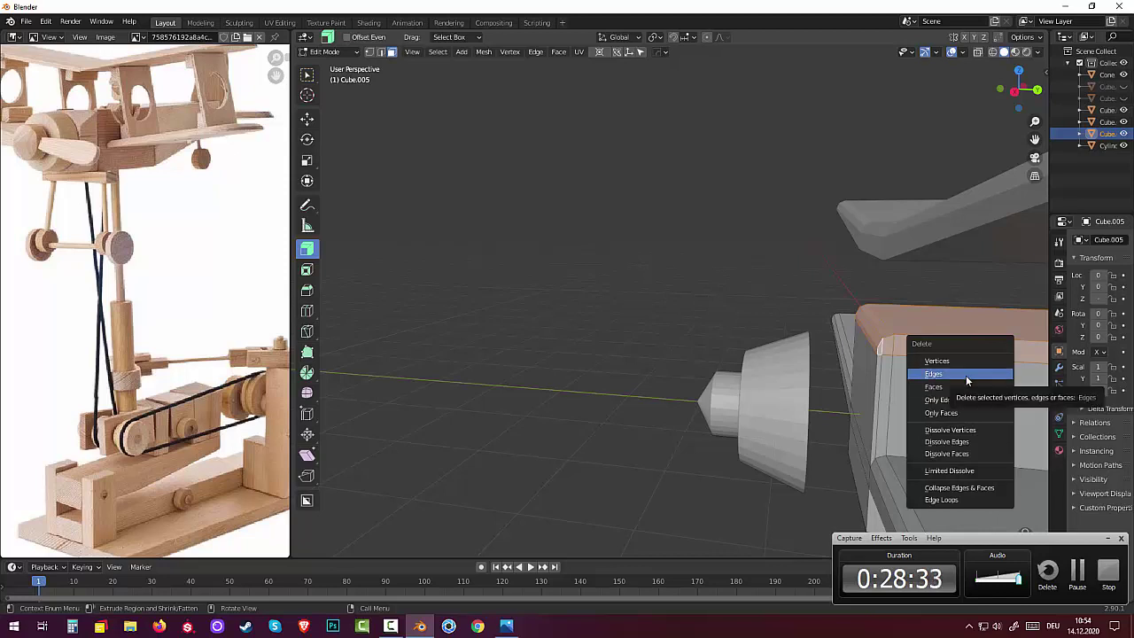
{"action": "left_click", "coordinate": [961, 387]}
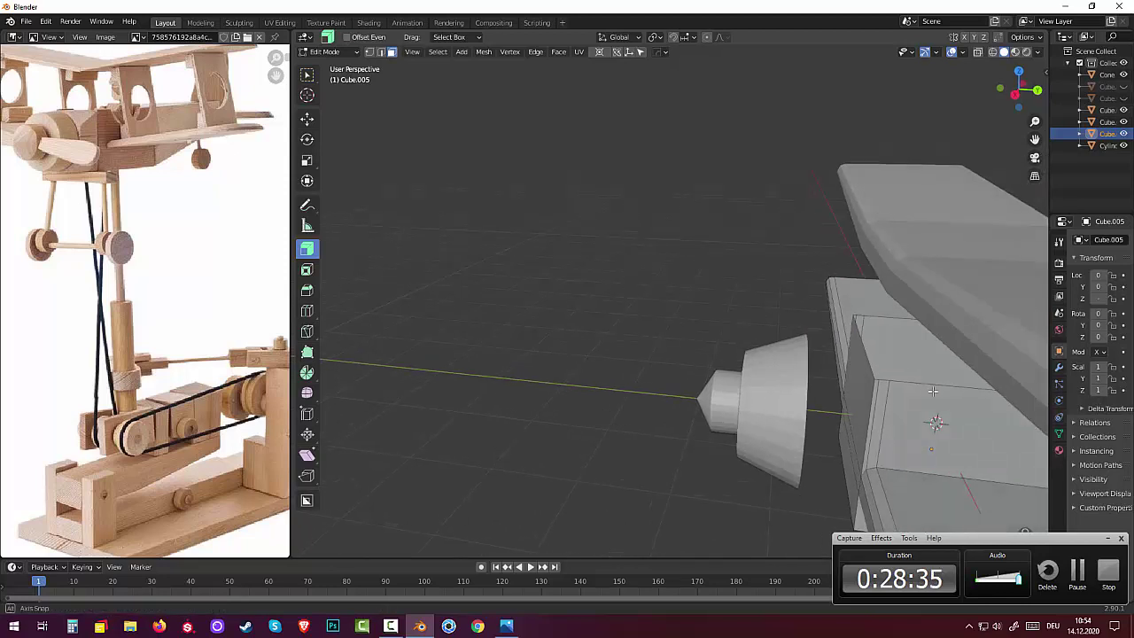
{"action": "mouse_move", "coordinate": [937, 373]}
{"action": "middle_mouse_down"}
{"action": "mouse_move", "coordinate": [917, 406]}
{"action": "mouse_move", "coordinate": [947, 383]}
{"action": "middle_mouse_up"}
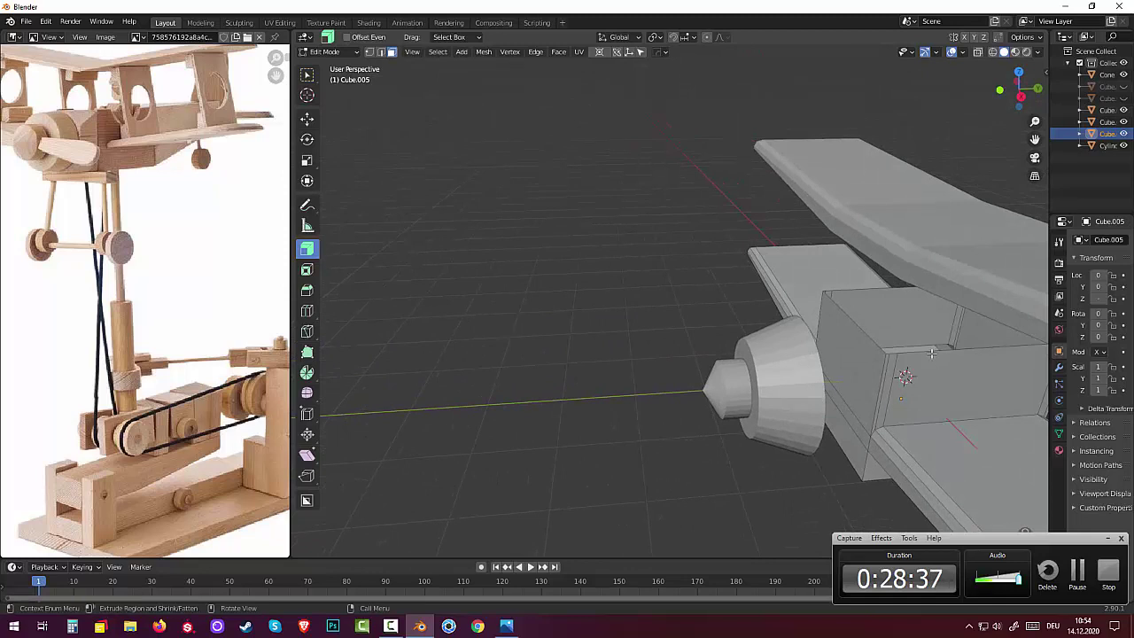
Step: Switch to Edge select and pick the rim edge loop, undoing the stray edge change
{"action": "left_click", "coordinate": [931, 352]}
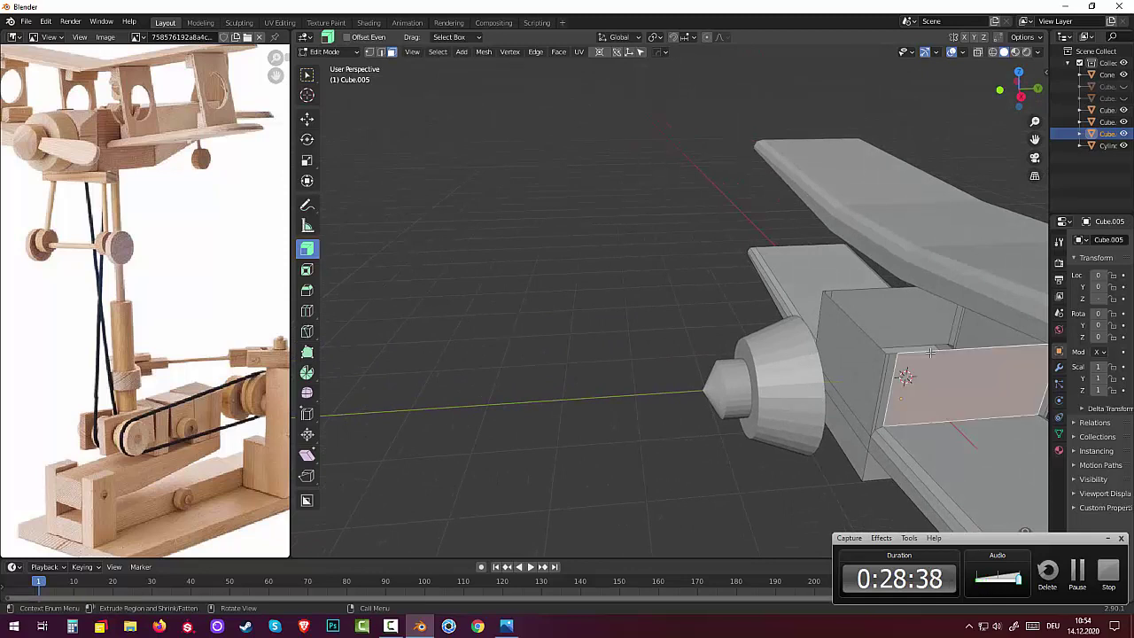
{"action": "left_click", "coordinate": [381, 51]}
{"action": "left_click", "coordinate": [928, 352]}
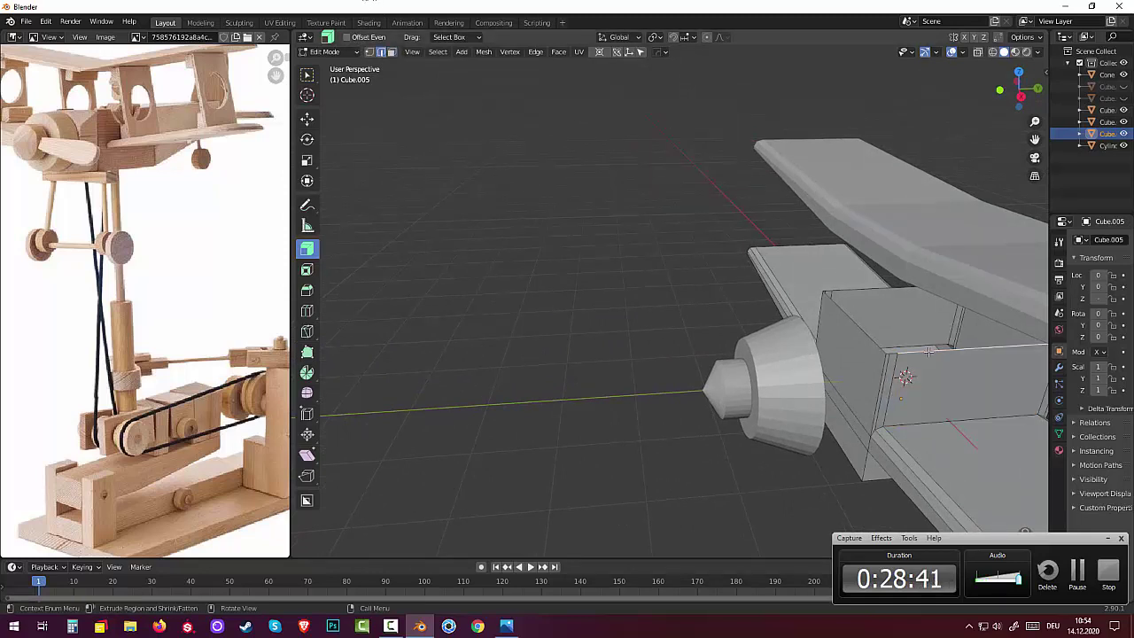
{"action": "left_click", "coordinate": [929, 352], "text": "alt"}
{"action": "key", "text": "ctrl+z"}
{"action": "key", "text": "ctrl+z"}
Step: Zoom in on the fuselage box, select its top, and delete it to open the box
{"action": "middle_click_drag", "start_coordinate": [947, 372], "coordinate": [853, 340]}
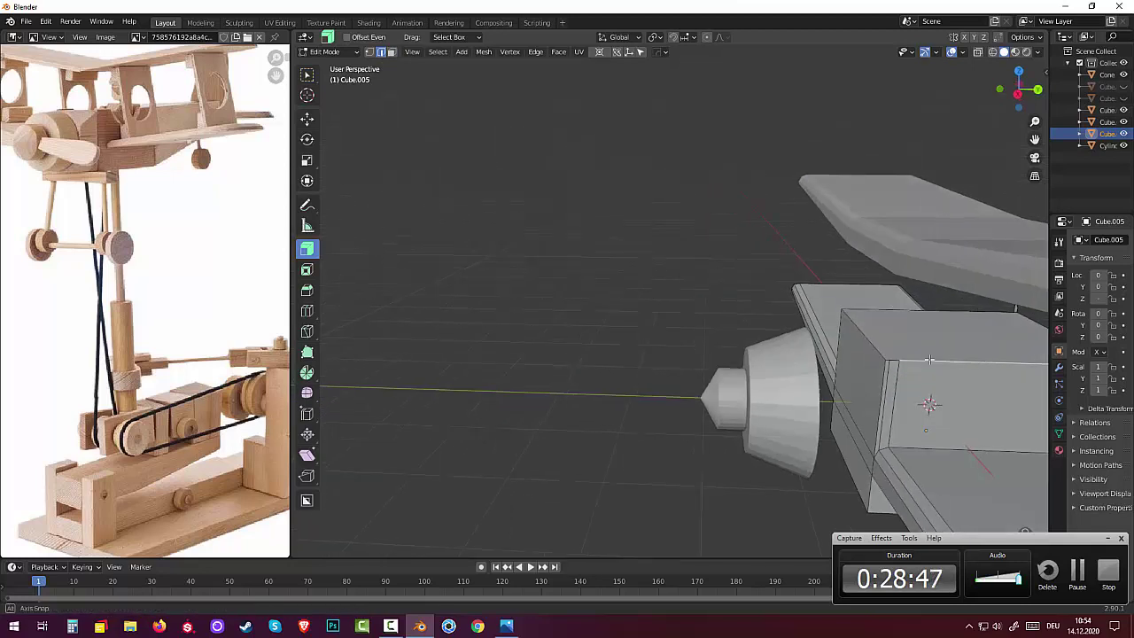
{"action": "scroll", "coordinate": [853, 340], "scroll_direction": "up", "scroll_amount": 2}
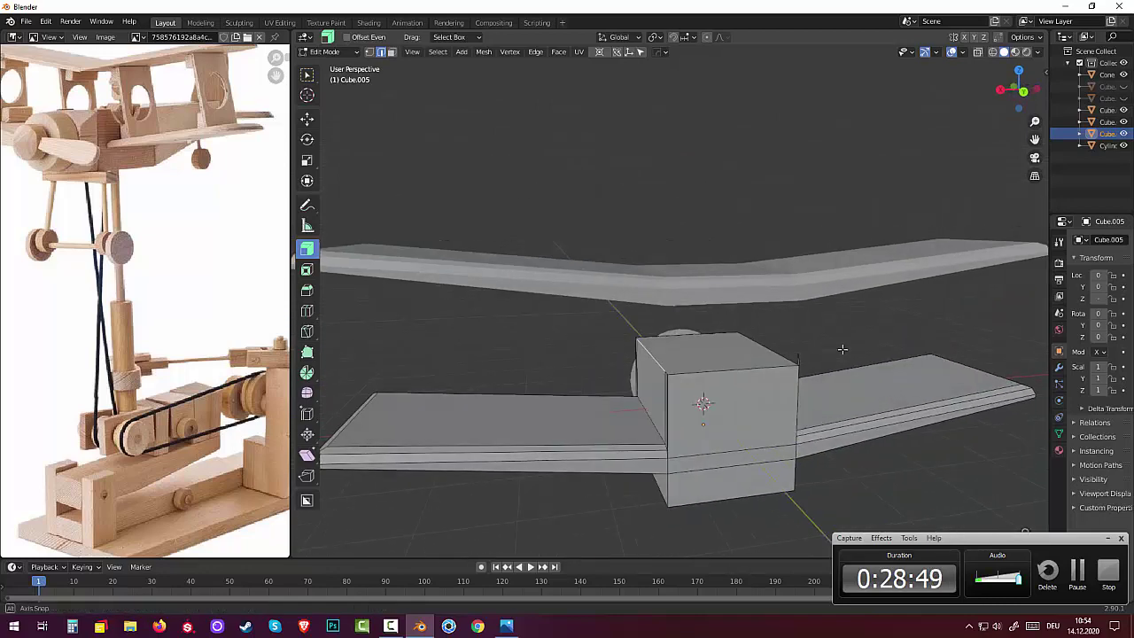
{"action": "scroll", "coordinate": [843, 347], "scroll_direction": "up", "scroll_amount": 2}
{"action": "scroll", "coordinate": [828, 374], "scroll_direction": "up", "scroll_amount": 2}
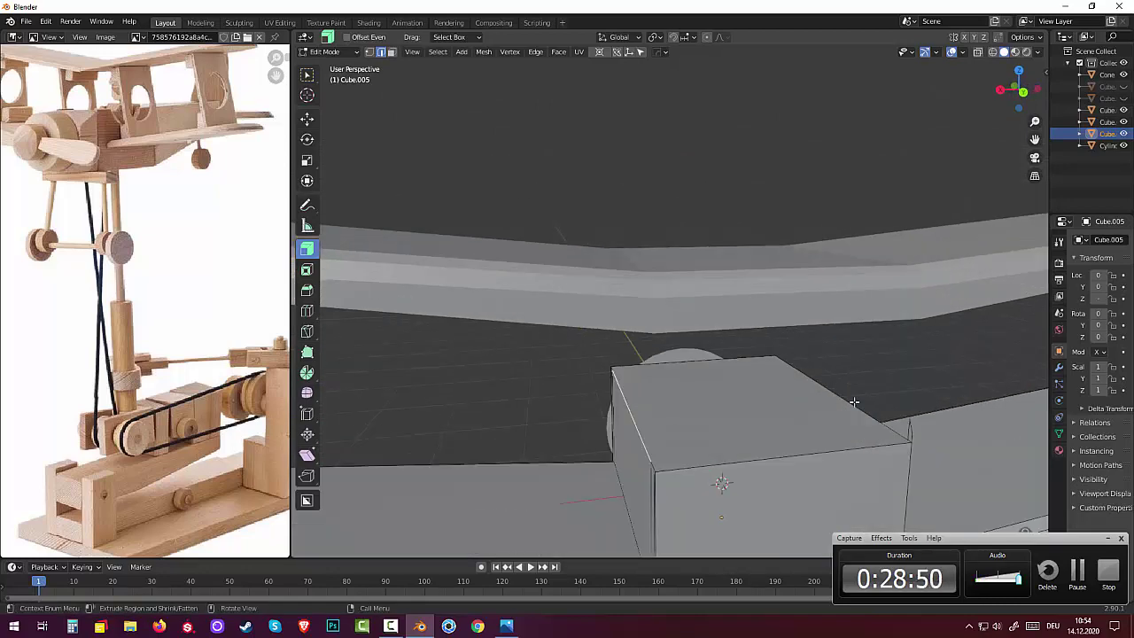
{"action": "left_click", "coordinate": [908, 431]}
{"action": "left_click", "coordinate": [392, 51]}
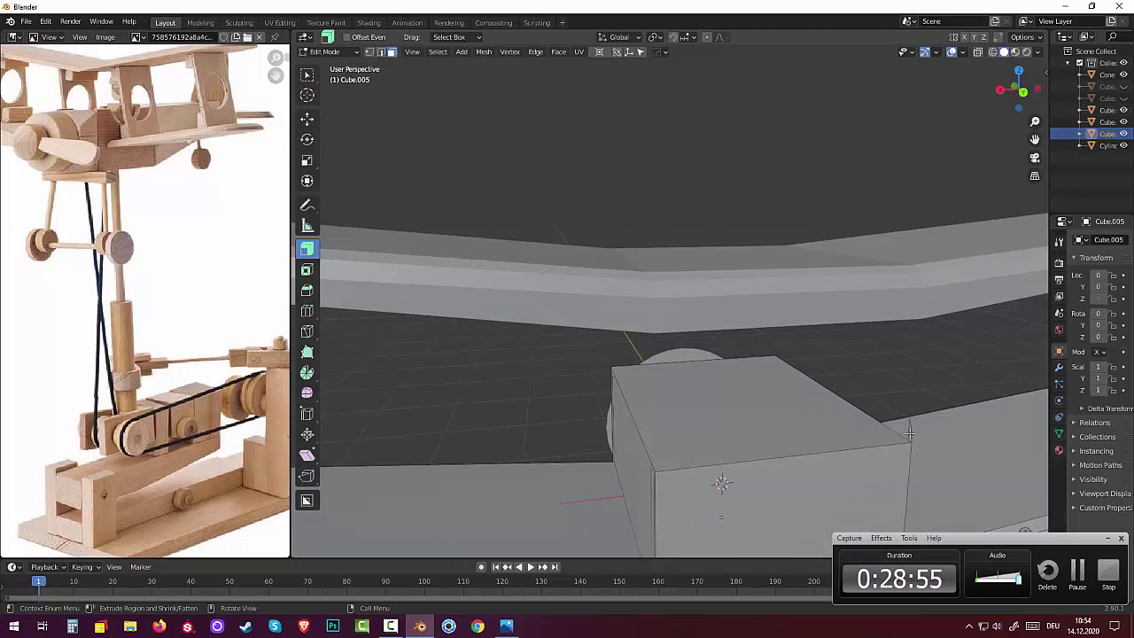
{"action": "right_click", "coordinate": [945, 457]}
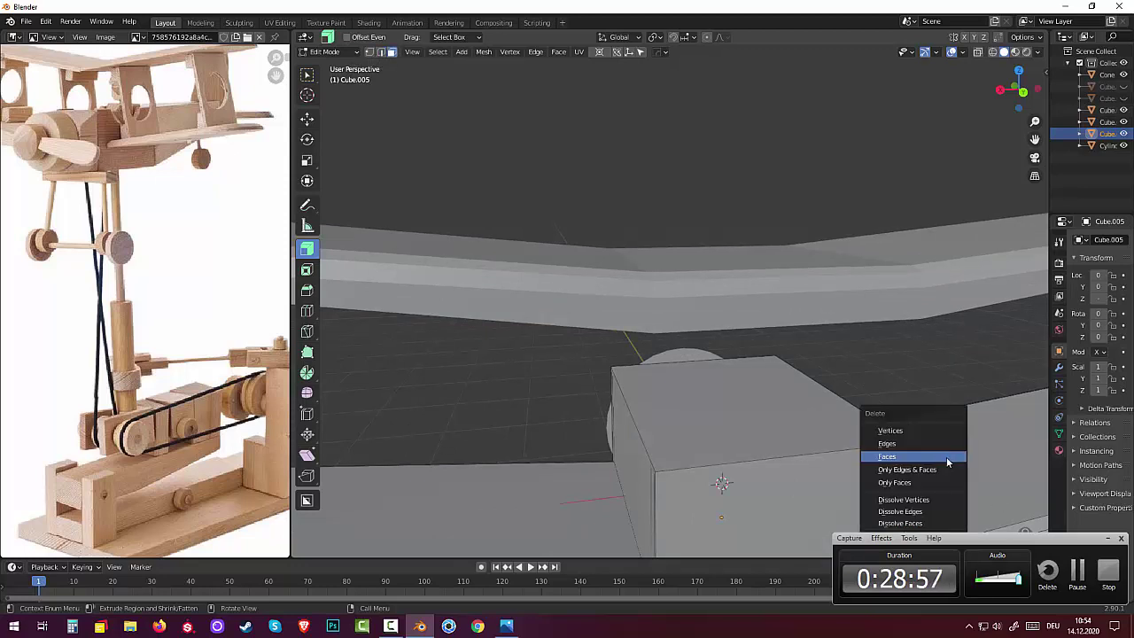
{"action": "key", "text": "Escape"}
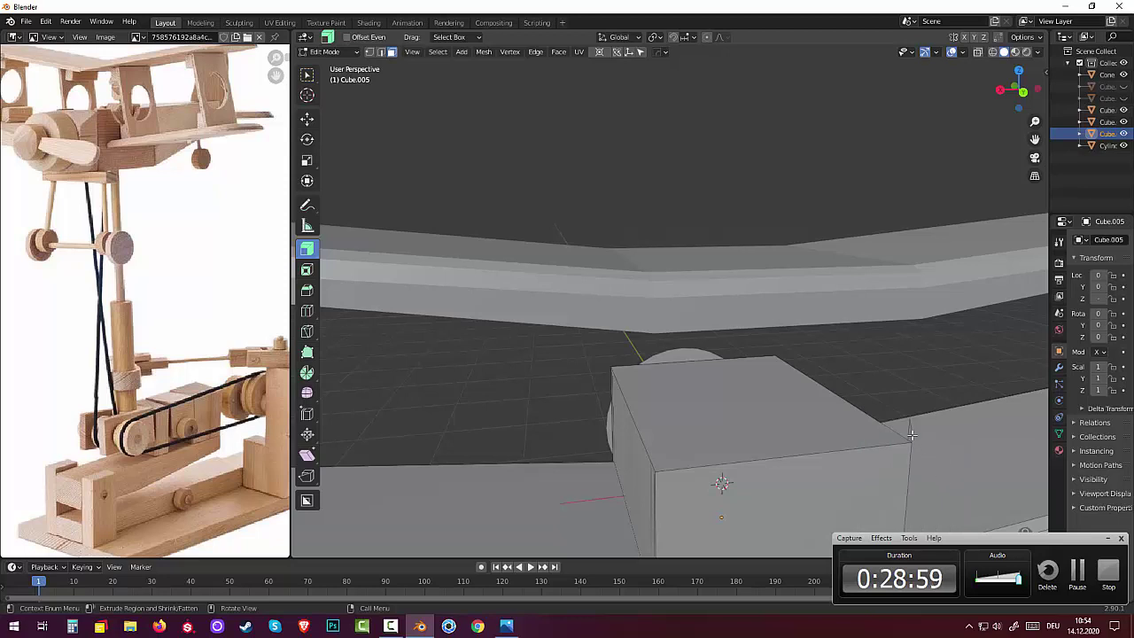
{"action": "left_click", "coordinate": [910, 432]}
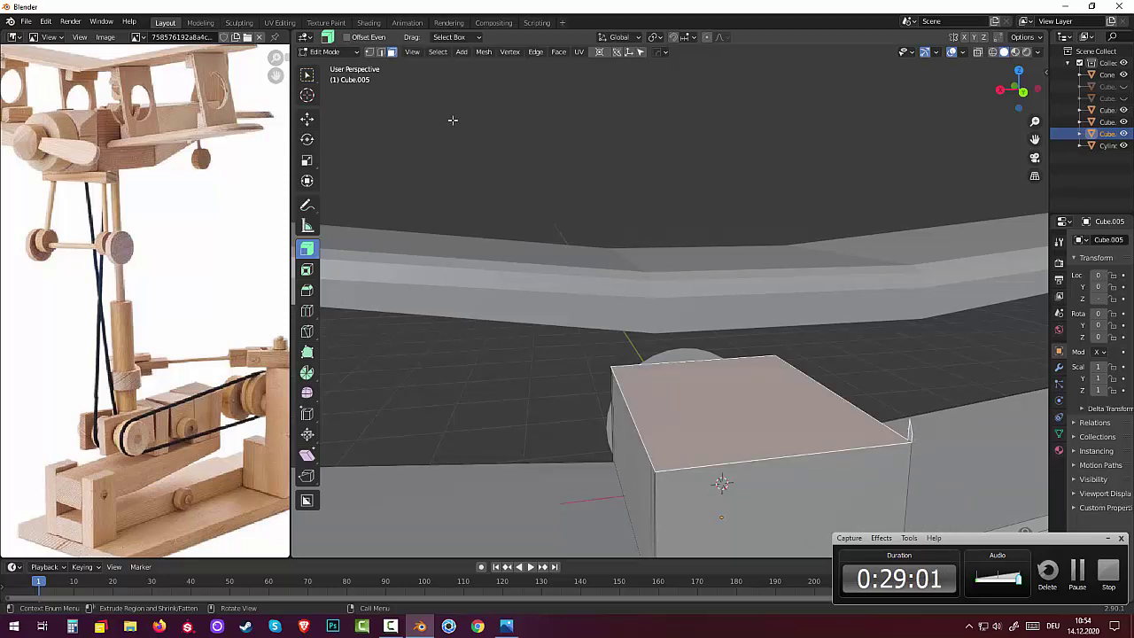
{"action": "left_click", "coordinate": [370, 53]}
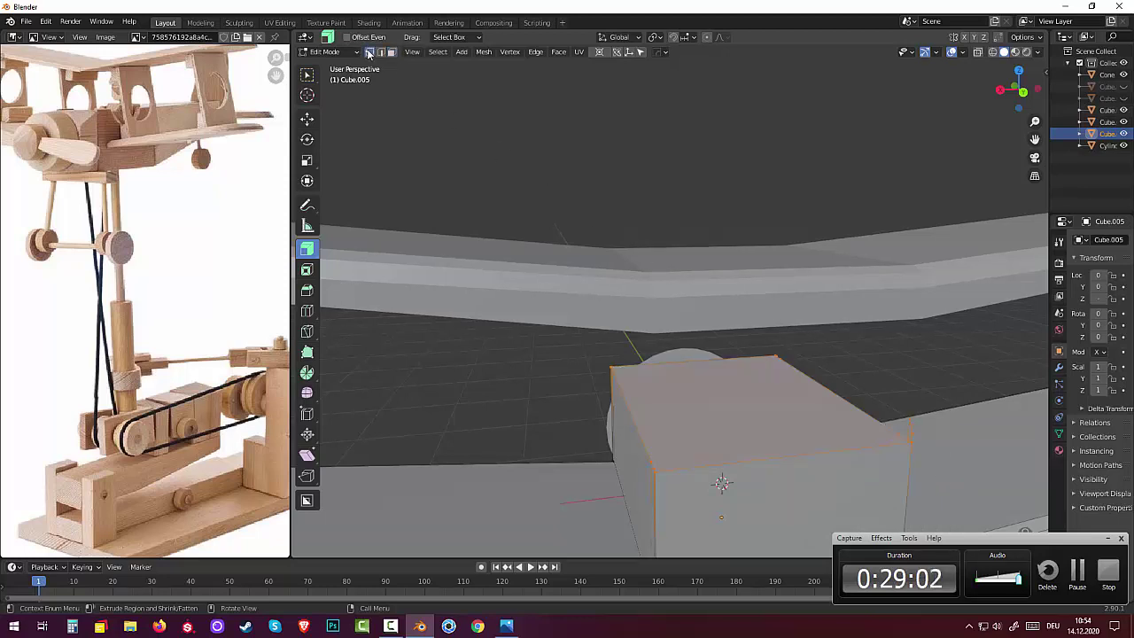
{"action": "left_click", "coordinate": [912, 434]}
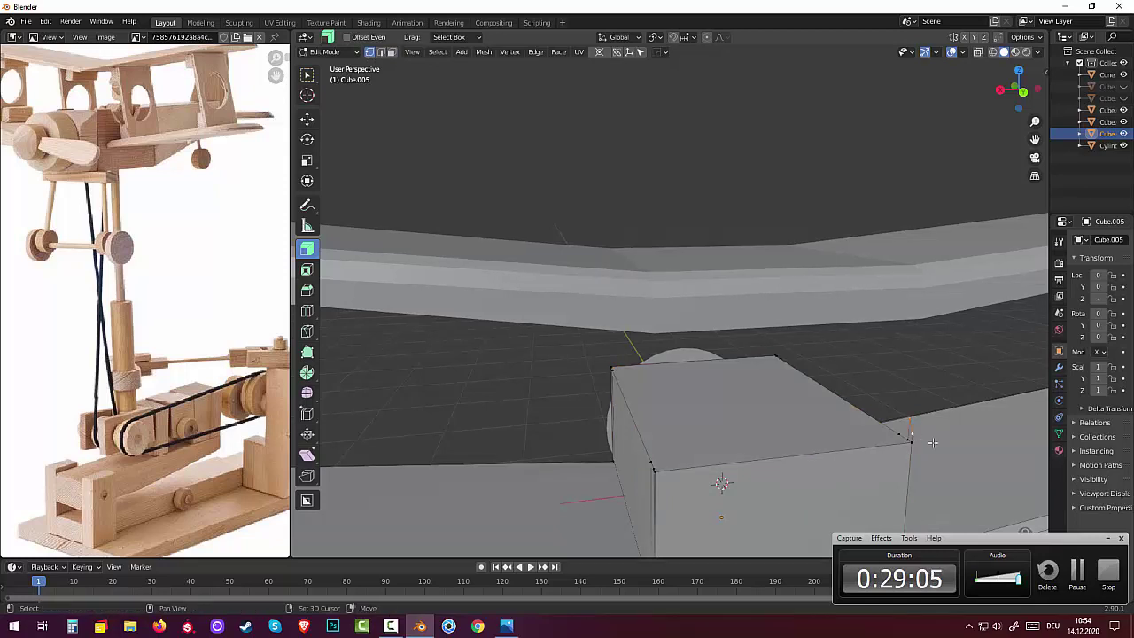
{"action": "key", "text": "x"}
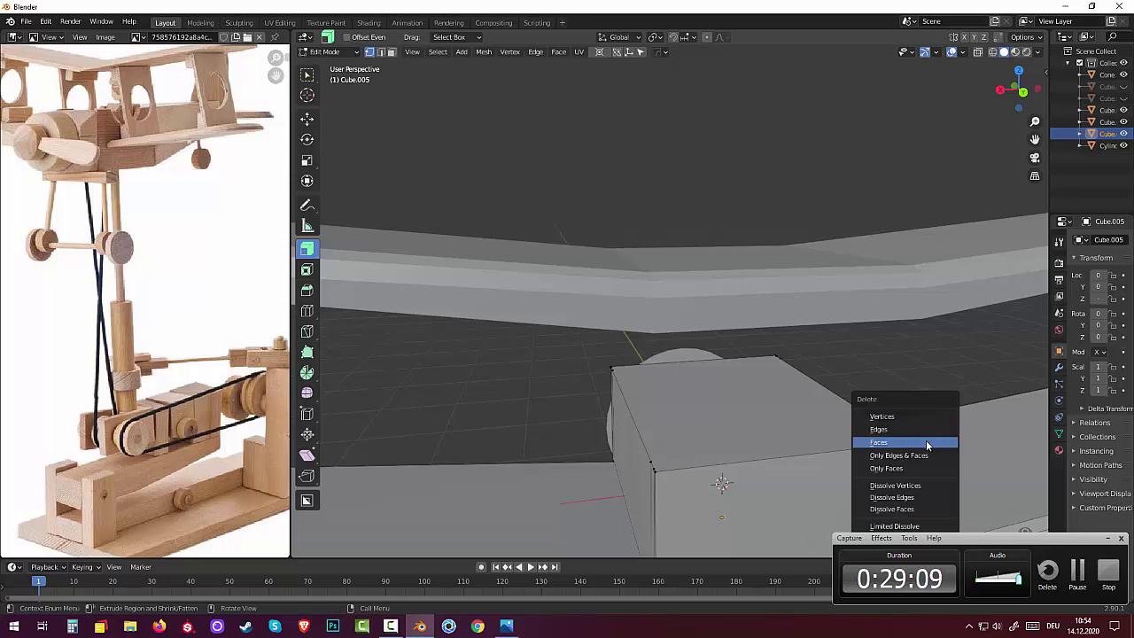
{"action": "left_click", "coordinate": [918, 428]}
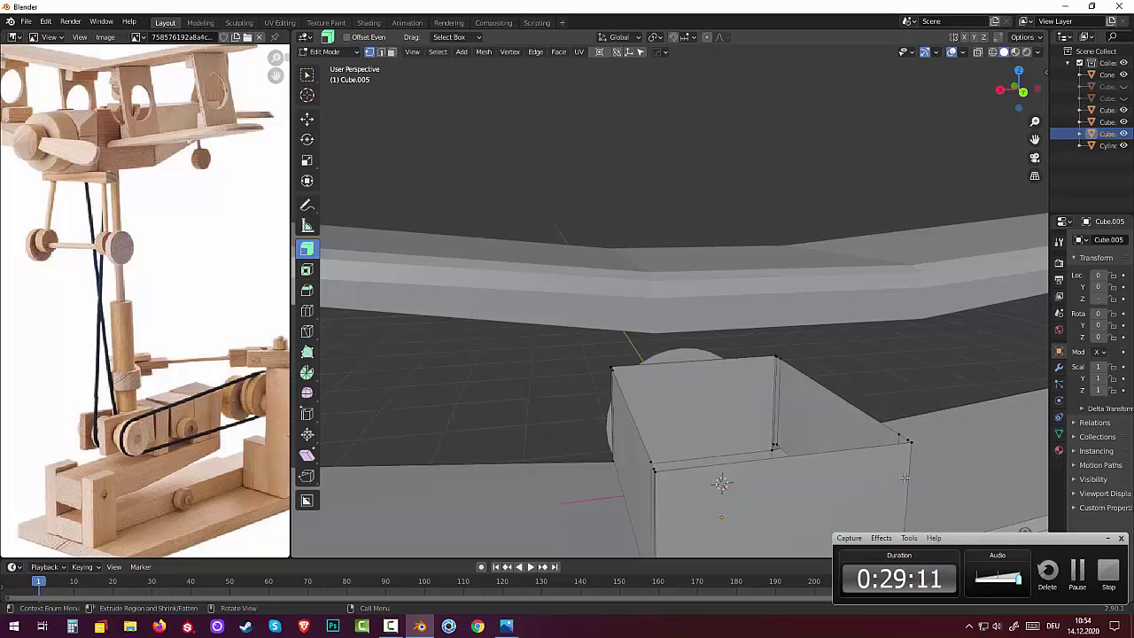
Step: Select the edge loop along the box's bottom and orbit around the whole model
{"action": "middle_click_drag", "start_coordinate": [904, 478], "coordinate": [852, 469]}
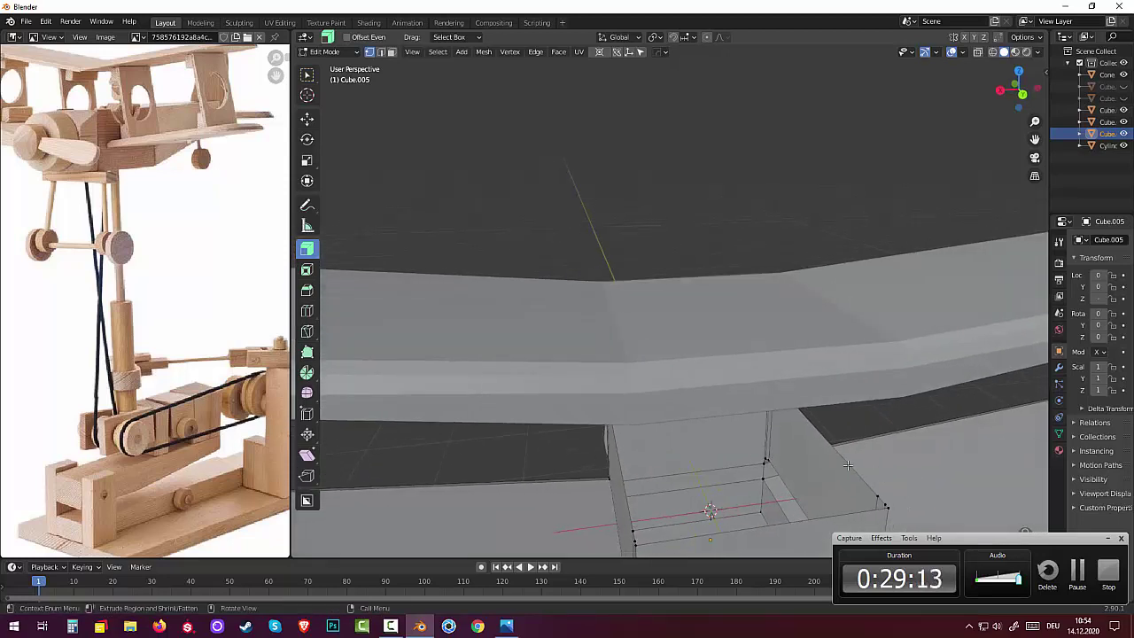
{"action": "left_click", "coordinate": [381, 52]}
{"action": "left_click", "coordinate": [763, 524], "text": "alt"}
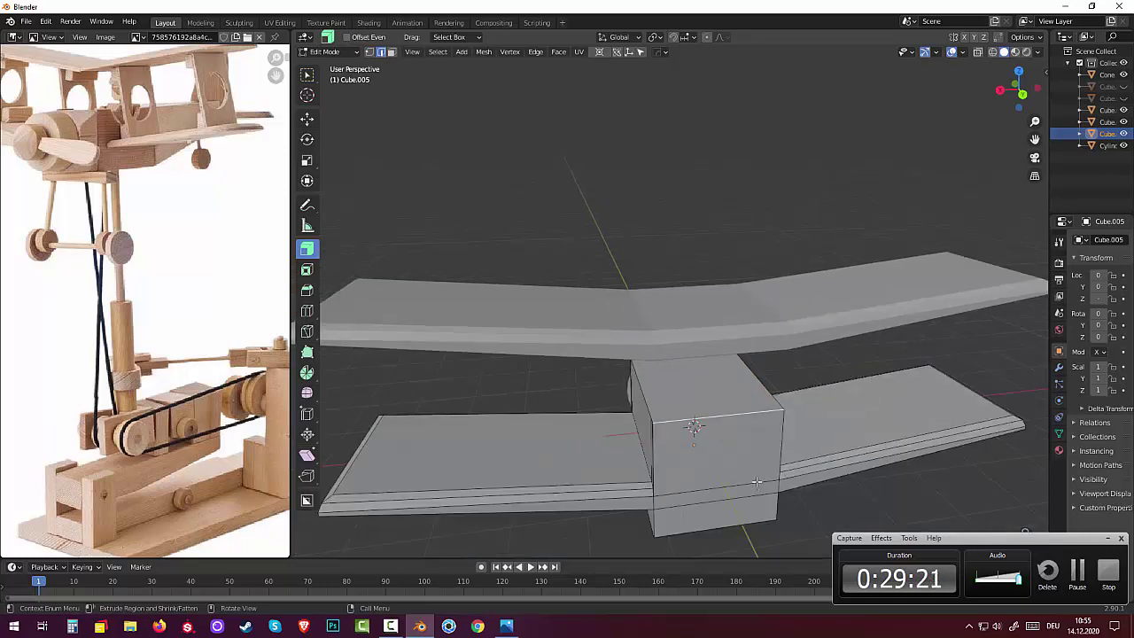
{"action": "scroll", "coordinate": [752, 452], "scroll_direction": "down", "scroll_amount": 5}
{"action": "mouse_move", "coordinate": [752, 452]}
{"action": "middle_mouse_down"}
{"action": "mouse_move", "coordinate": [984, 421]}
{"action": "mouse_move", "coordinate": [990, 396]}
{"action": "middle_mouse_up"}
{"action": "mouse_move", "coordinate": [803, 388]}
{"action": "middle_mouse_down"}
{"action": "mouse_move", "coordinate": [735, 475]}
{"action": "mouse_move", "coordinate": [742, 466]}
{"action": "mouse_move", "coordinate": [788, 471]}
{"action": "middle_mouse_up"}
{"action": "middle_click_drag", "start_coordinate": [628, 344], "coordinate": [745, 299]}
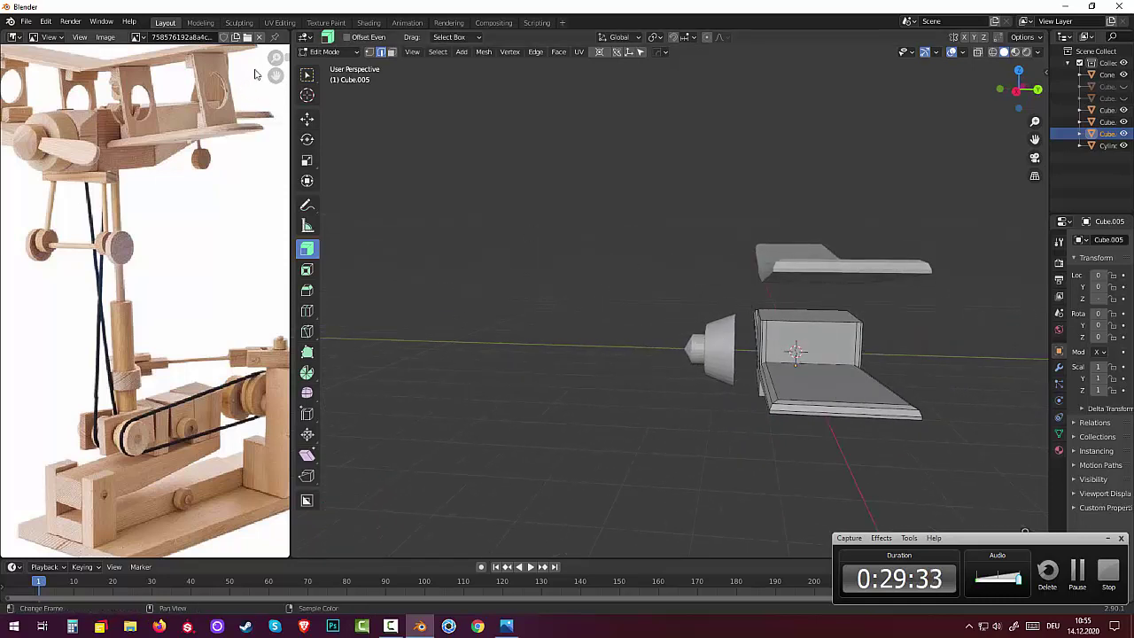
{"action": "left_click", "coordinate": [370, 51]}
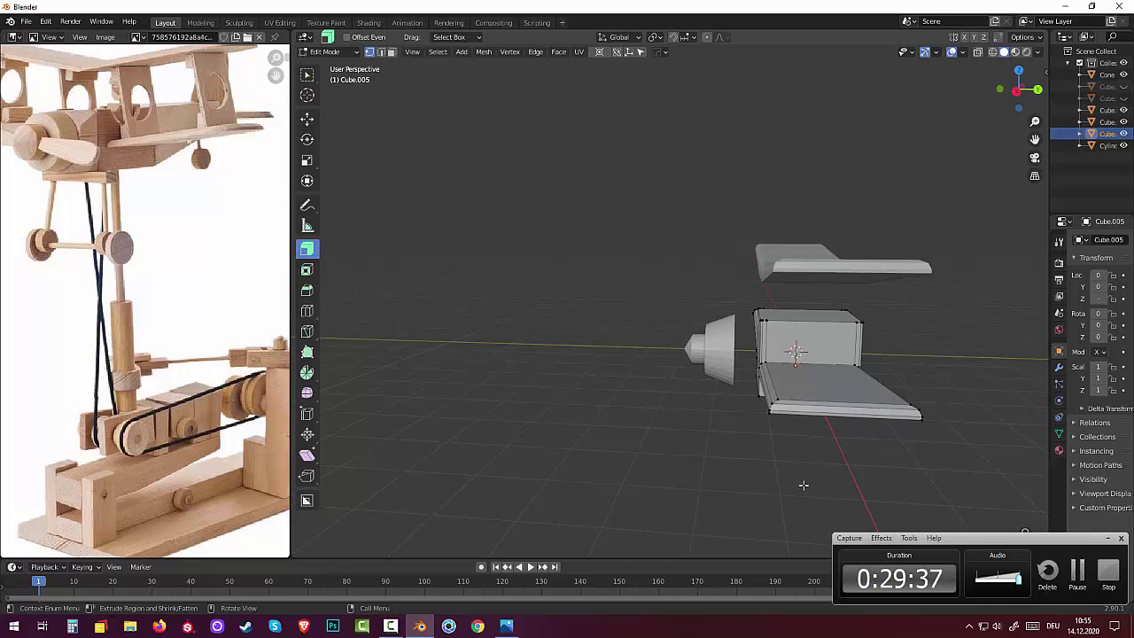
Step: Box-select the whole fuselage mesh with X-ray on, undoing an accidental extrude
{"action": "key", "text": "b"}
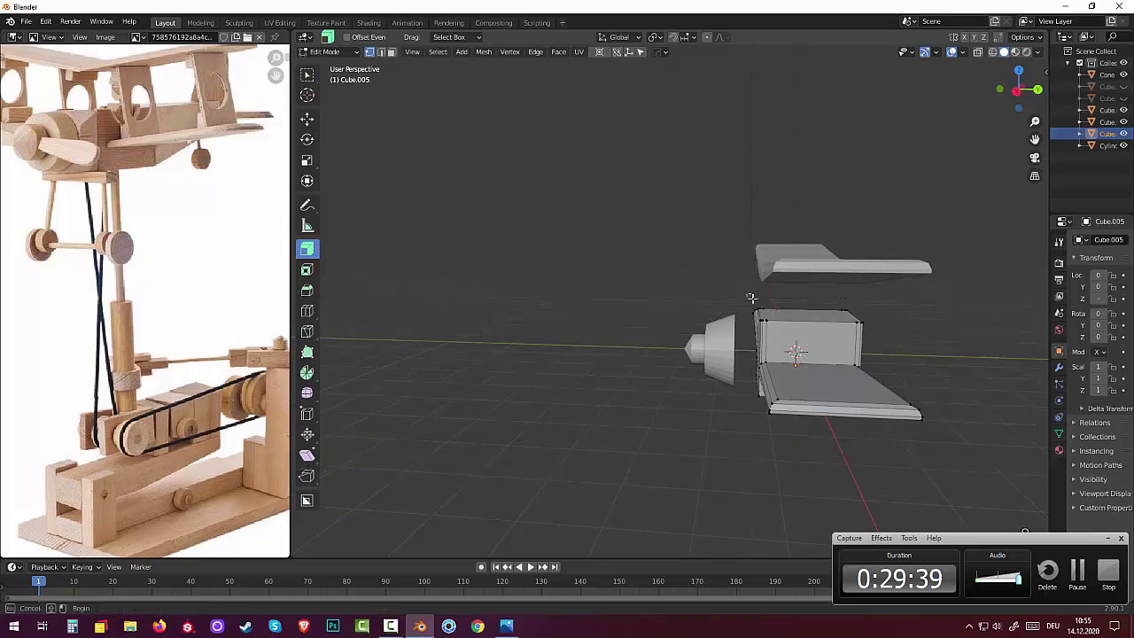
{"action": "mouse_move", "coordinate": [747, 294]}
{"action": "left_mouse_down"}
{"action": "mouse_move", "coordinate": [942, 425]}
{"action": "mouse_move", "coordinate": [962, 457]}
{"action": "left_mouse_up"}
{"action": "mouse_move", "coordinate": [962, 459]}
{"action": "middle_mouse_down"}
{"action": "mouse_move", "coordinate": [915, 457]}
{"action": "mouse_move", "coordinate": [921, 439]}
{"action": "middle_mouse_up"}
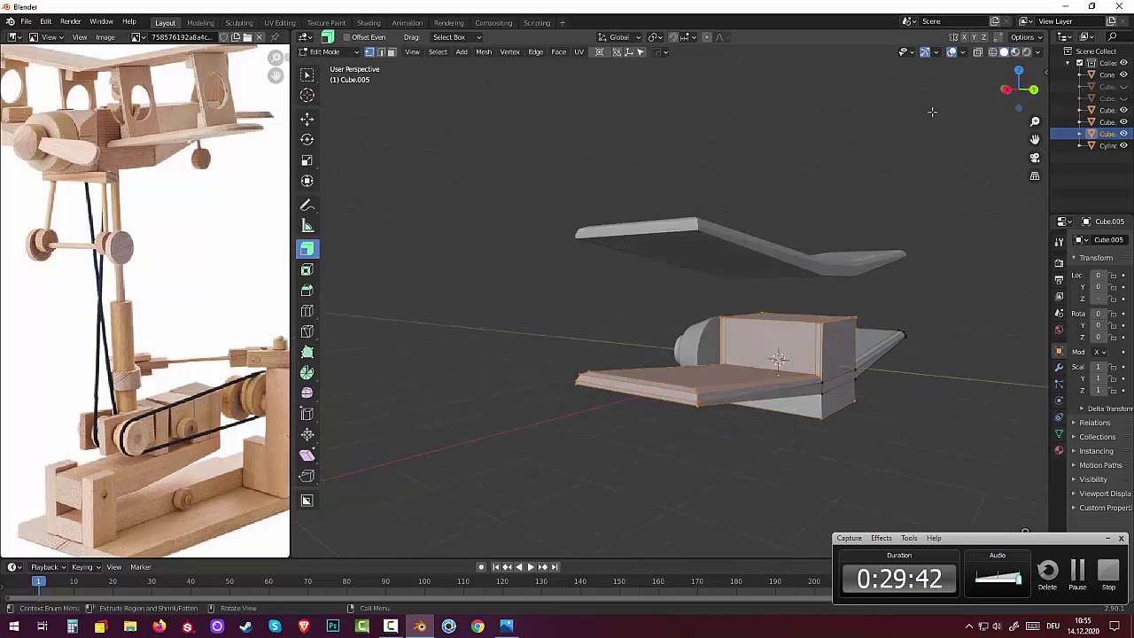
{"action": "left_click", "coordinate": [978, 52]}
{"action": "mouse_move", "coordinate": [952, 212]}
{"action": "middle_mouse_down"}
{"action": "mouse_move", "coordinate": [939, 258]}
{"action": "mouse_move", "coordinate": [980, 256]}
{"action": "mouse_move", "coordinate": [807, 289]}
{"action": "middle_mouse_up"}
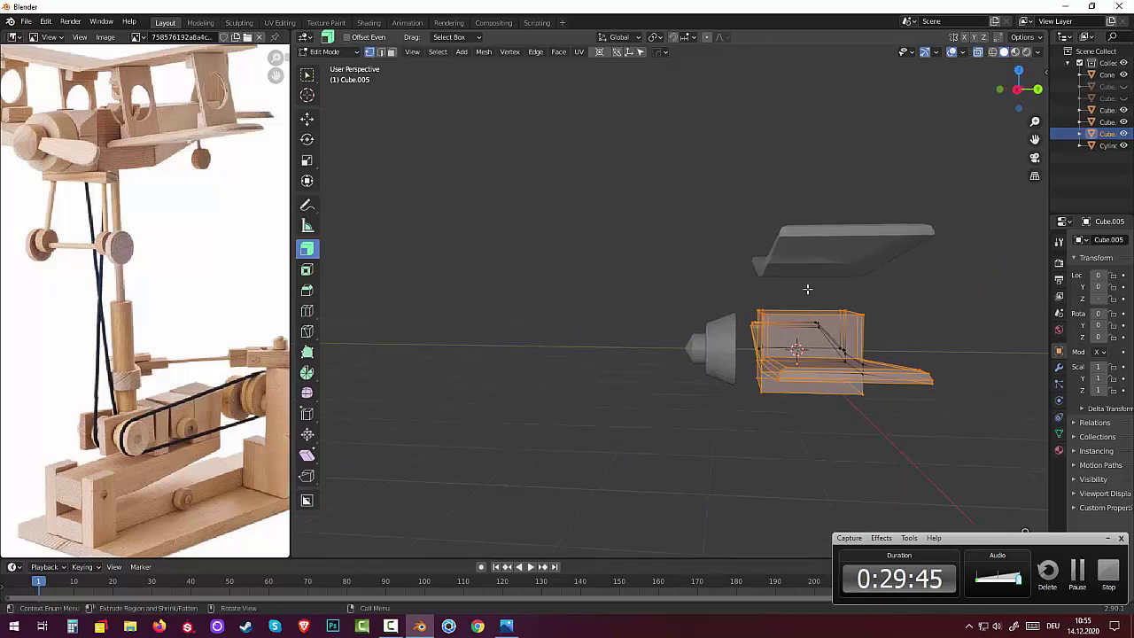
{"action": "left_click_drag", "start_coordinate": [750, 307], "coordinate": [753, 309]}
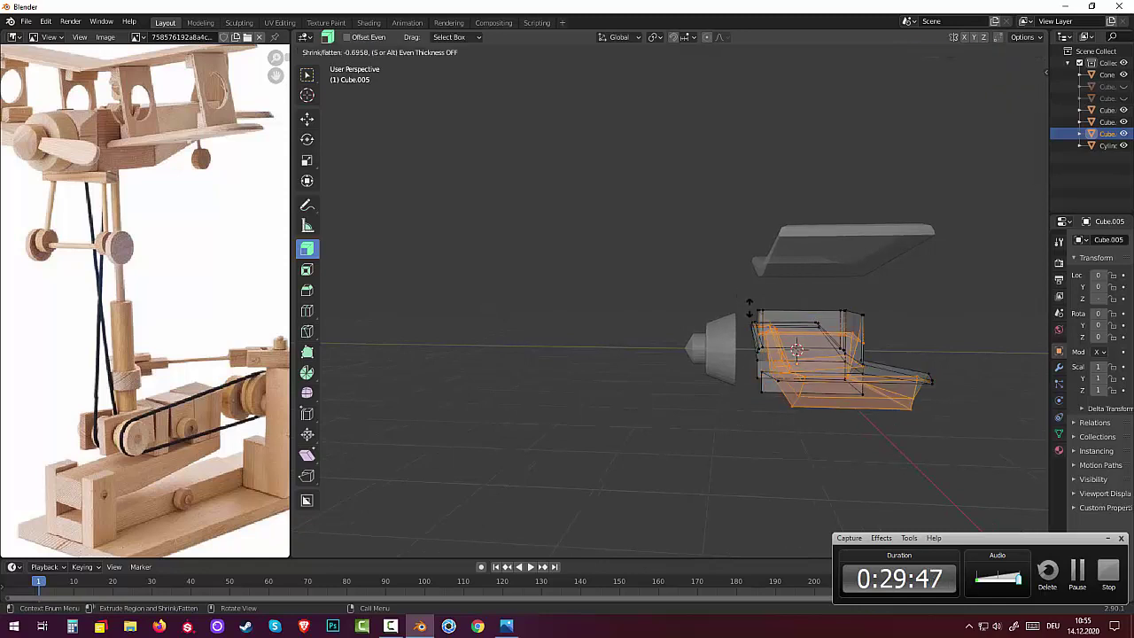
{"action": "key", "text": "ctrl"}
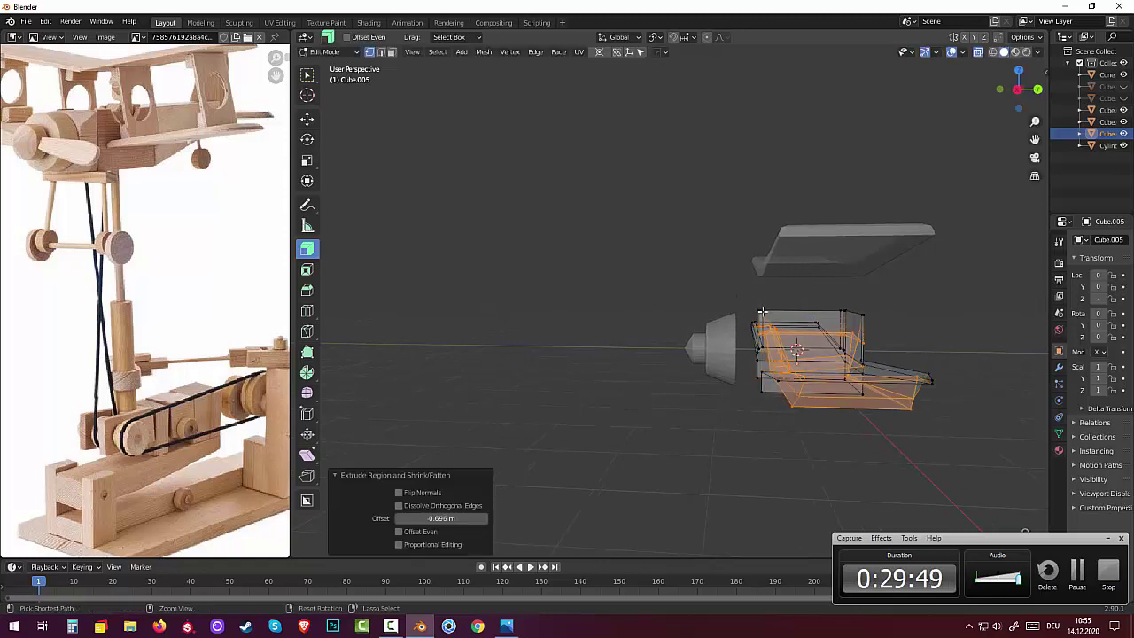
{"action": "key", "text": "ctrl+z"}
Step: Reselect the whole fuselage mesh and run Merge by Distance at 0.0001 m
{"action": "key", "text": "b"}
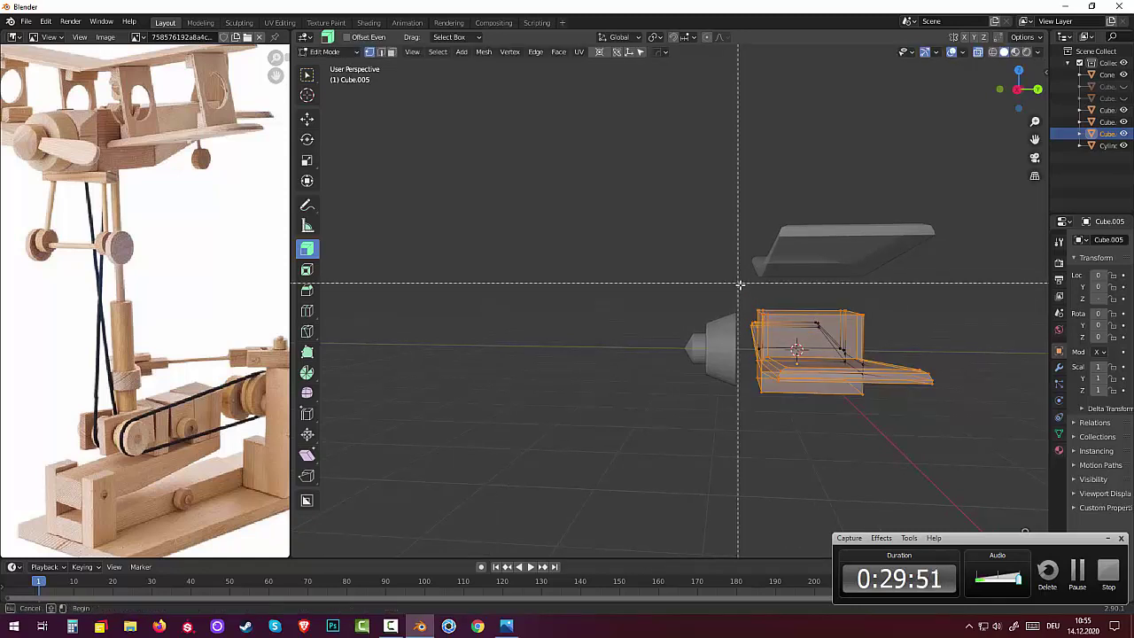
{"action": "left_click_drag", "start_coordinate": [746, 293], "coordinate": [964, 464]}
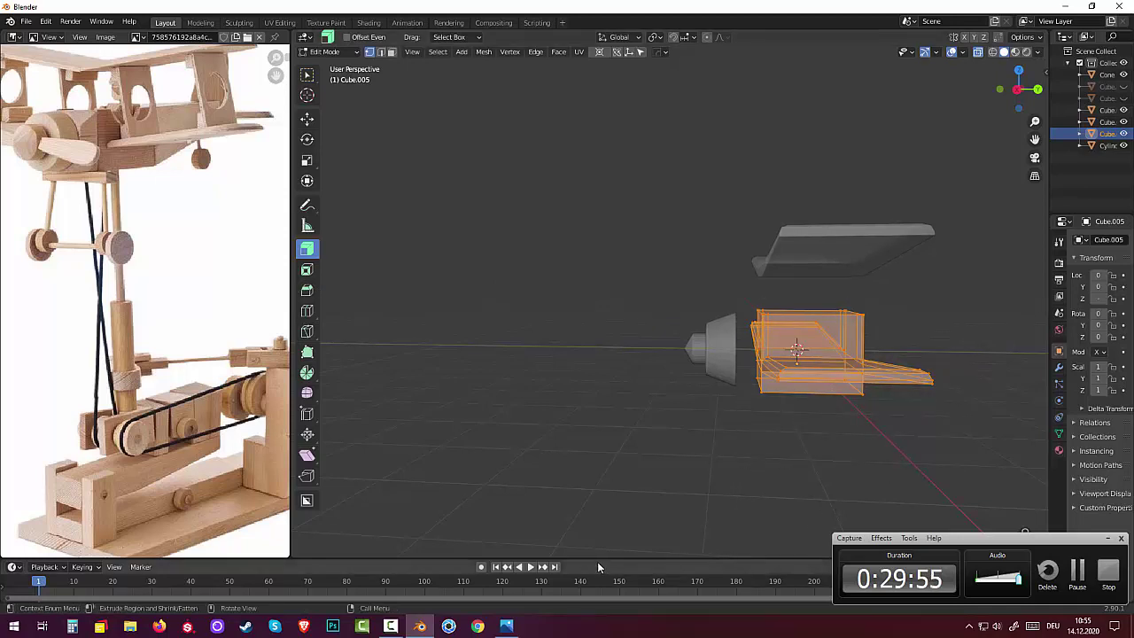
{"action": "key", "text": "m"}
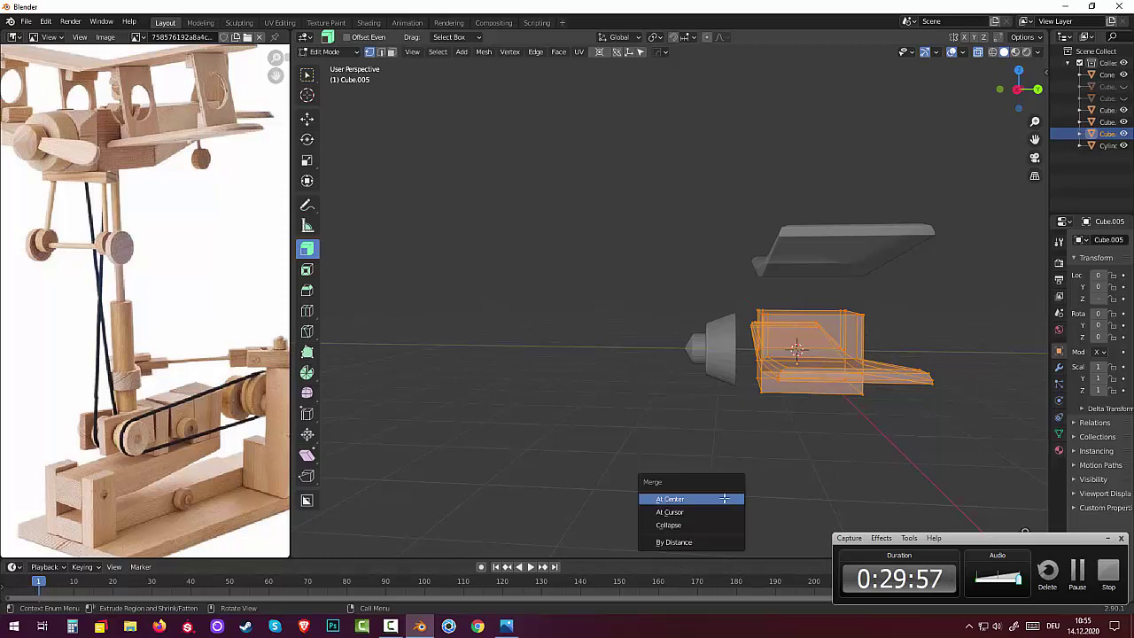
{"action": "left_click", "coordinate": [675, 542]}
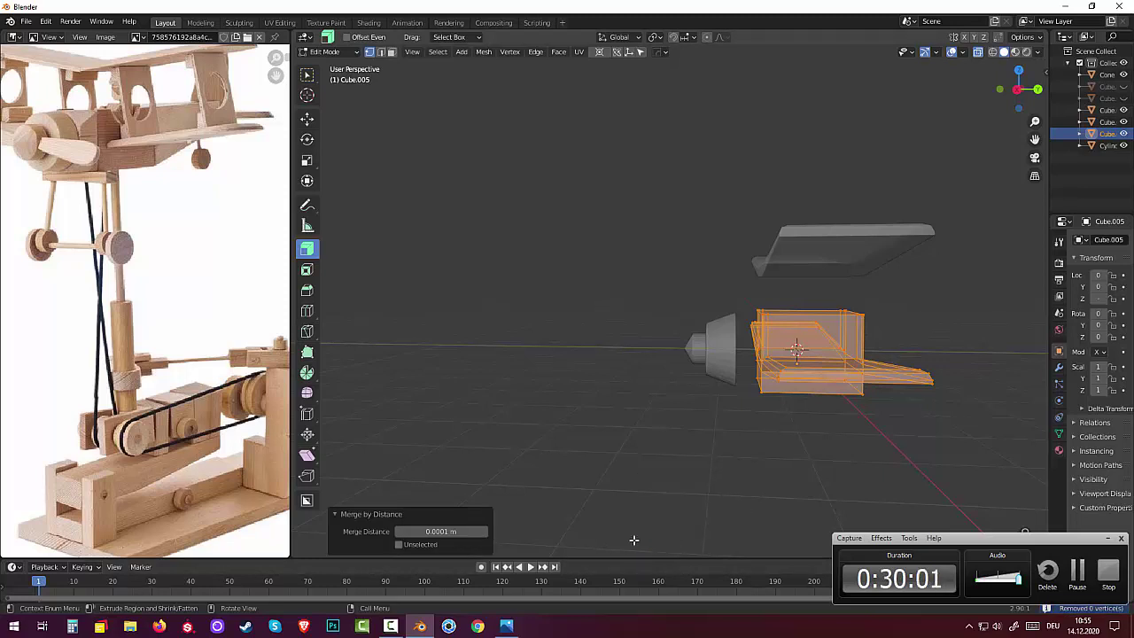
{"action": "left_click", "coordinate": [1122, 539]}
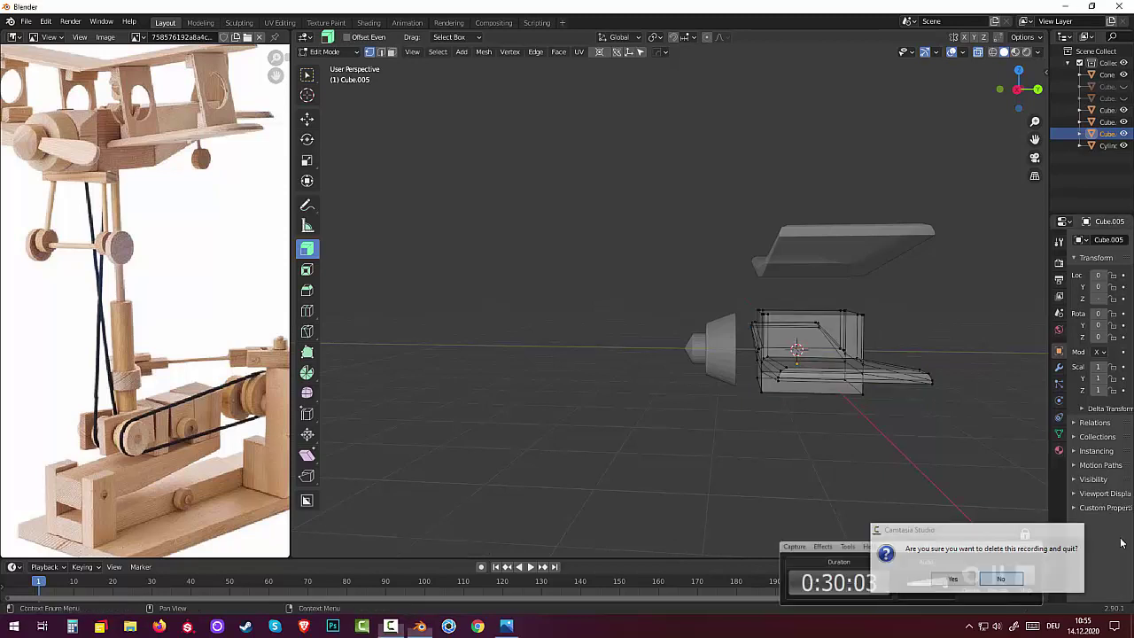
{"action": "left_click", "coordinate": [983, 577]}
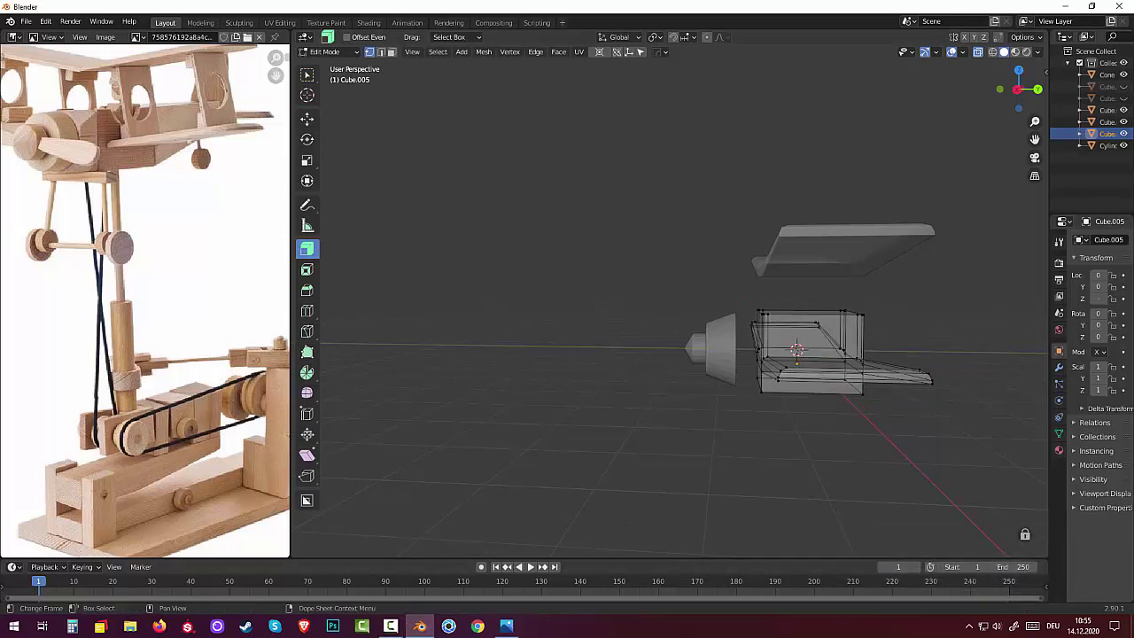
{"action": "left_click", "coordinate": [390, 626]}
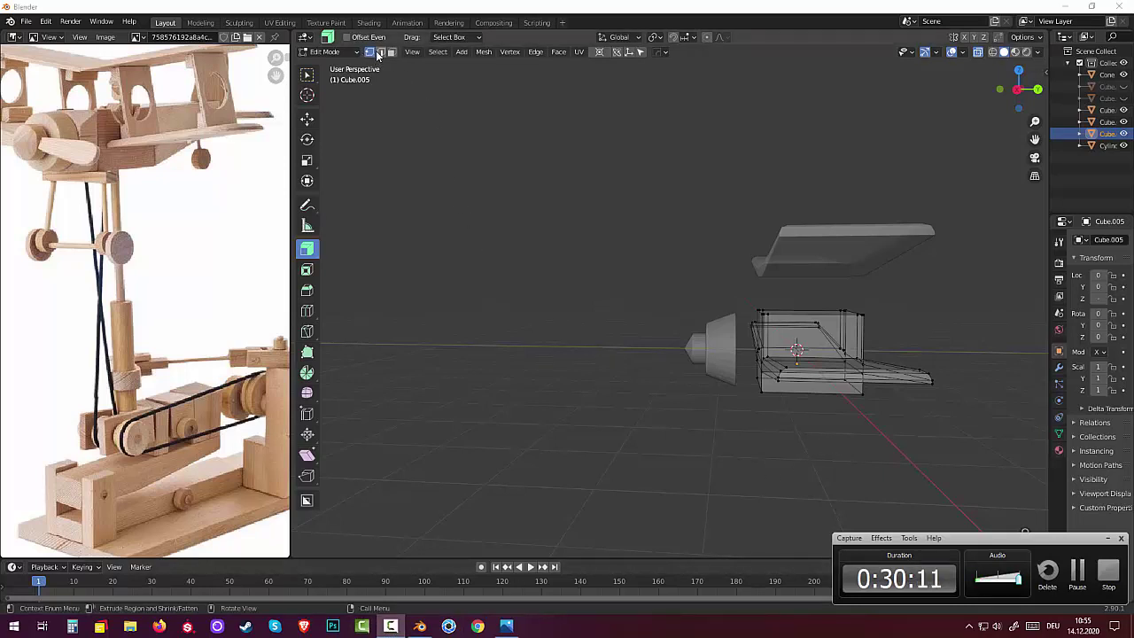
Step: Return to Object Mode and turn X-ray off
{"action": "left_click", "coordinate": [344, 54]}
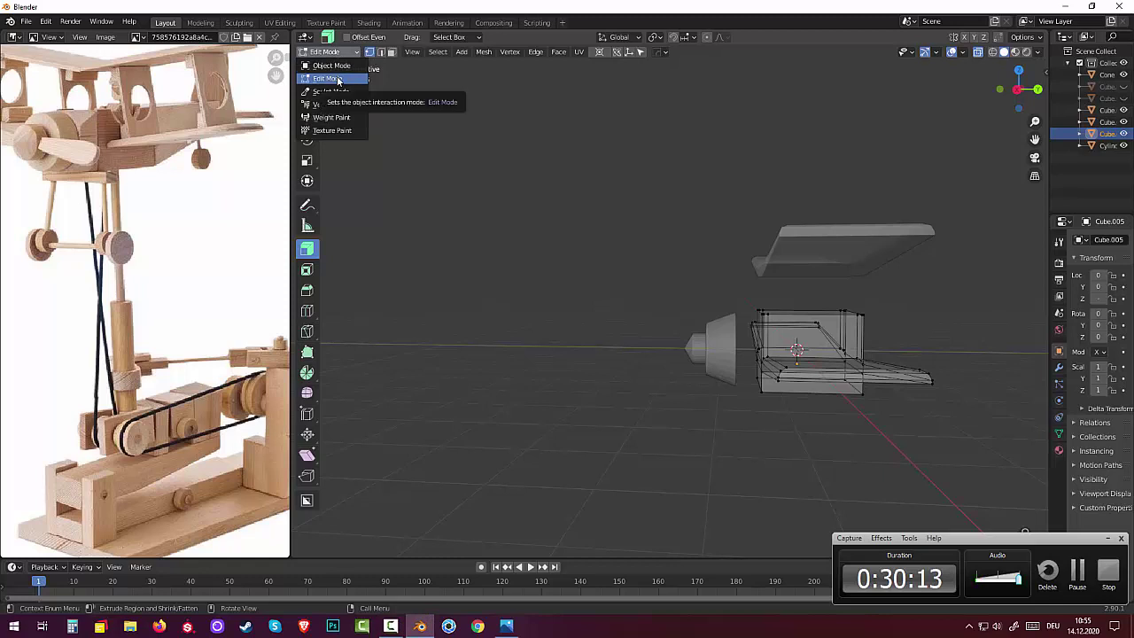
{"action": "left_click", "coordinate": [342, 67]}
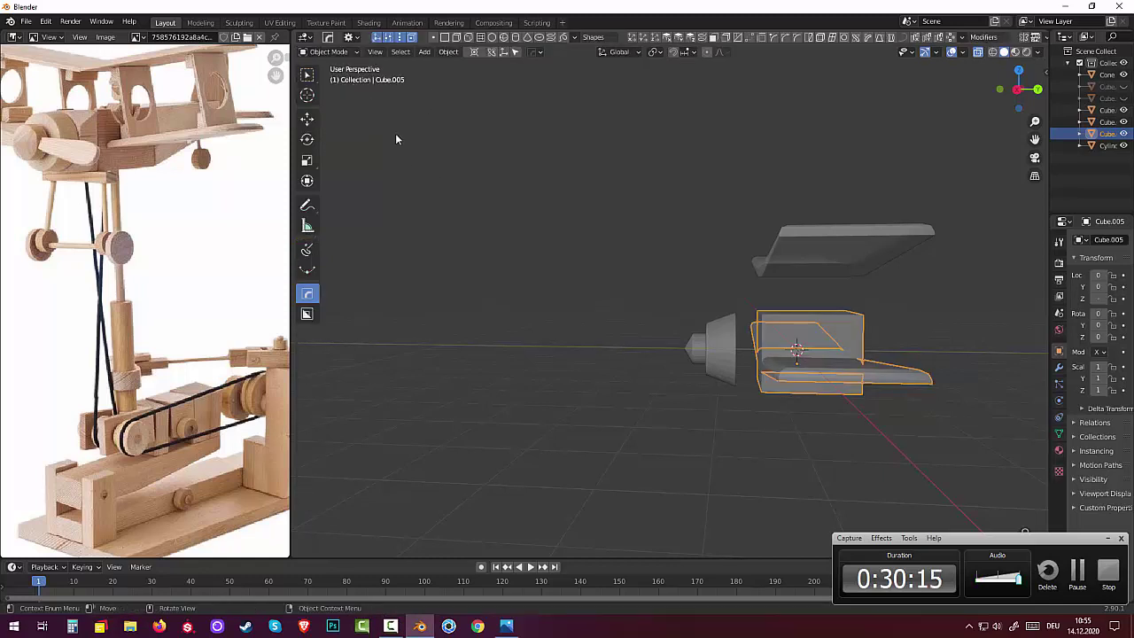
{"action": "left_click", "coordinate": [978, 52]}
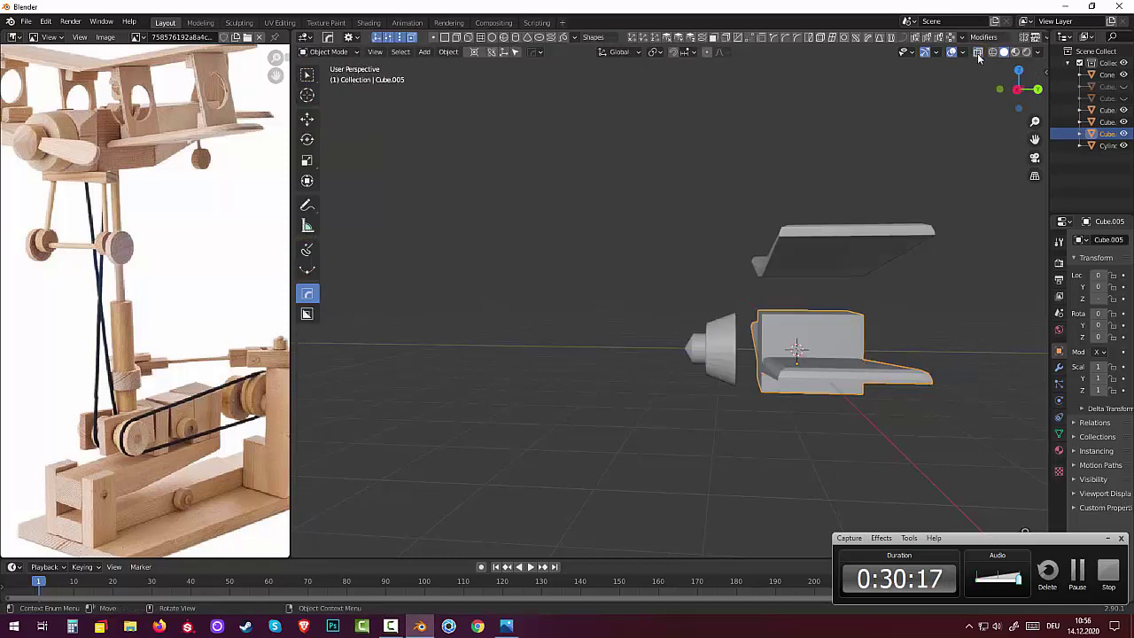
{"action": "mouse_move", "coordinate": [583, 261]}
{"action": "middle_mouse_down"}
{"action": "mouse_move", "coordinate": [609, 290]}
{"action": "mouse_move", "coordinate": [581, 269]}
{"action": "mouse_move", "coordinate": [602, 281]}
{"action": "middle_mouse_up"}
{"action": "scroll", "coordinate": [784, 378], "scroll_direction": "up", "scroll_amount": 1}
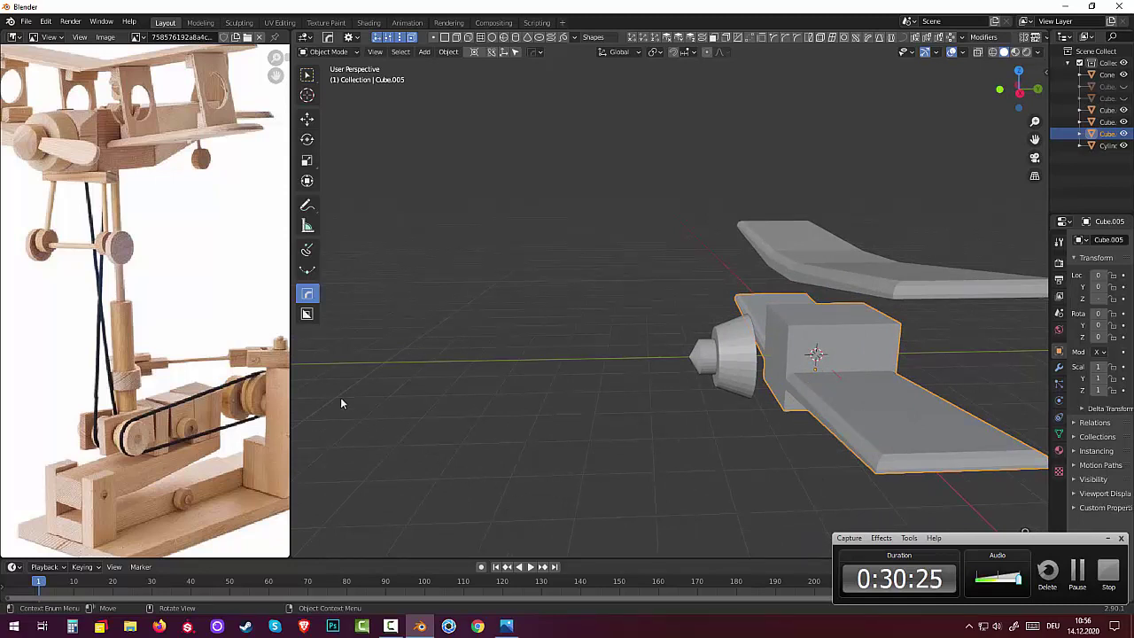
Step: Bevel Cube.005 with HardOps: width 0.040, 3 segments, 30° angle limit
{"action": "right_click", "coordinate": [590, 449]}
{"action": "left_click", "coordinate": [590, 450]}
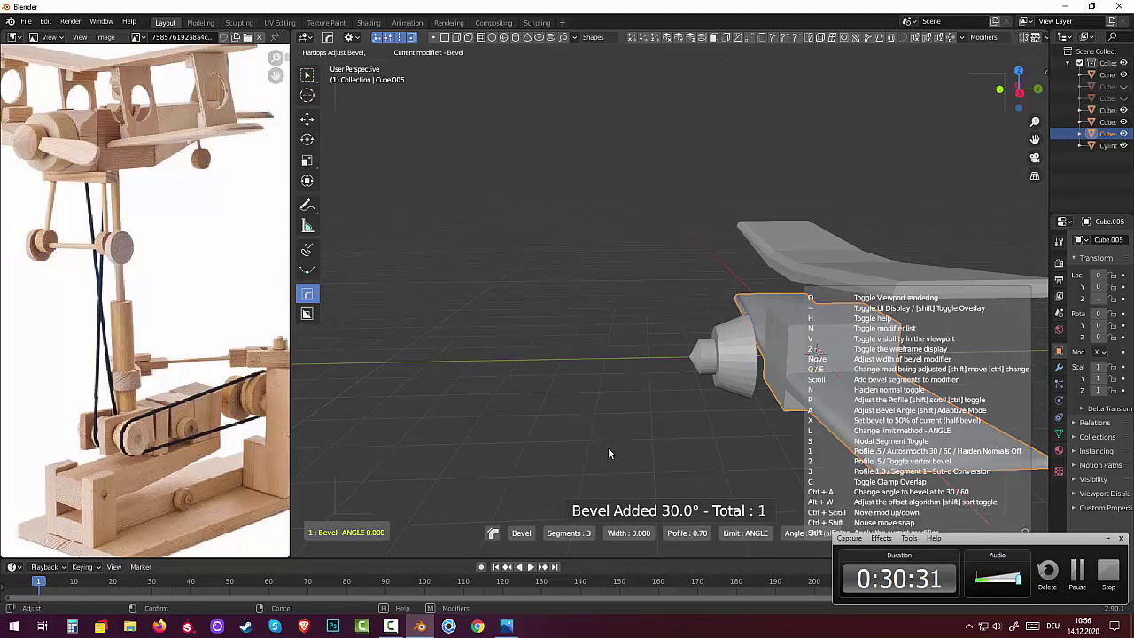
{"action": "left_click", "coordinate": [722, 456]}
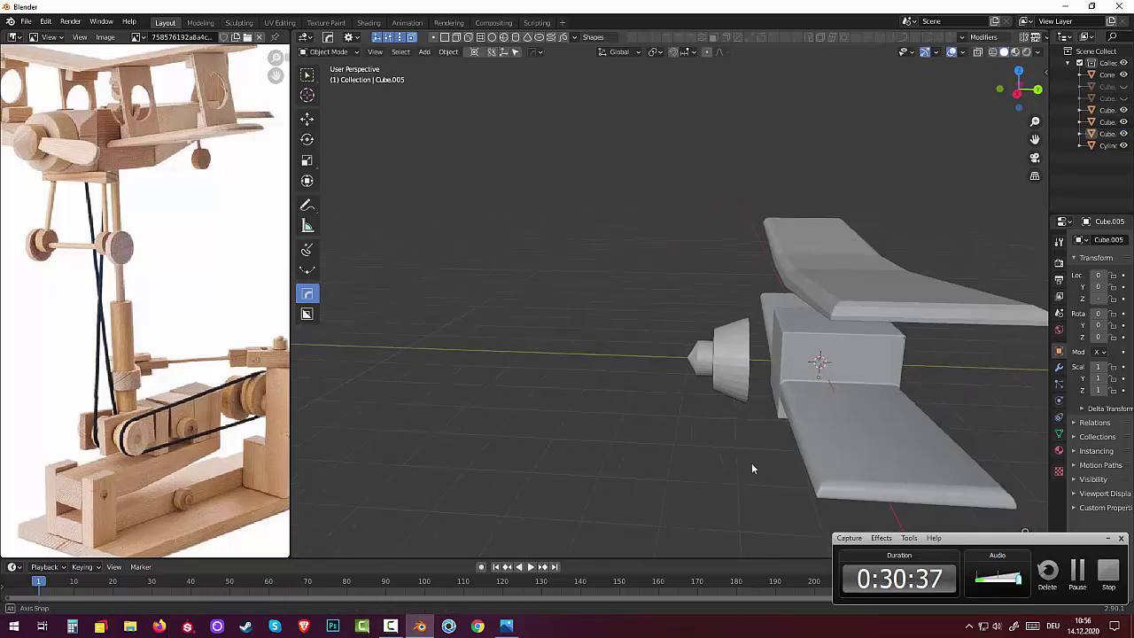
{"action": "middle_click_drag", "start_coordinate": [751, 468], "coordinate": [580, 456]}
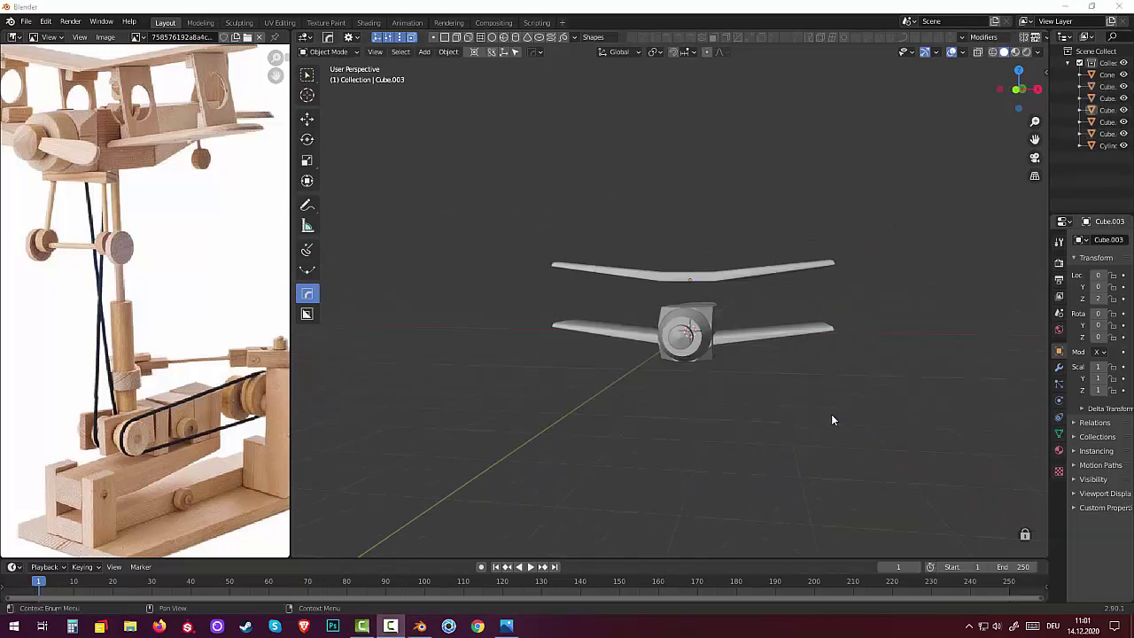
Step: Duplicate the top wing as Cube.006 and move the copy 4.5996 m along Y to the plane's rear
{"action": "mouse_move", "coordinate": [831, 414]}
{"action": "middle_mouse_down"}
{"action": "mouse_move", "coordinate": [820, 411]}
{"action": "mouse_move", "coordinate": [778, 294]}
{"action": "mouse_move", "coordinate": [661, 283]}
{"action": "mouse_move", "coordinate": [587, 309]}
{"action": "mouse_move", "coordinate": [468, 293]}
{"action": "mouse_move", "coordinate": [413, 266]}
{"action": "mouse_move", "coordinate": [320, 254]}
{"action": "mouse_move", "coordinate": [505, 318]}
{"action": "mouse_move", "coordinate": [495, 306]}
{"action": "middle_mouse_up"}
{"action": "left_click", "coordinate": [764, 265]}
{"action": "scroll", "coordinate": [727, 284], "scroll_direction": "up", "scroll_amount": 2}
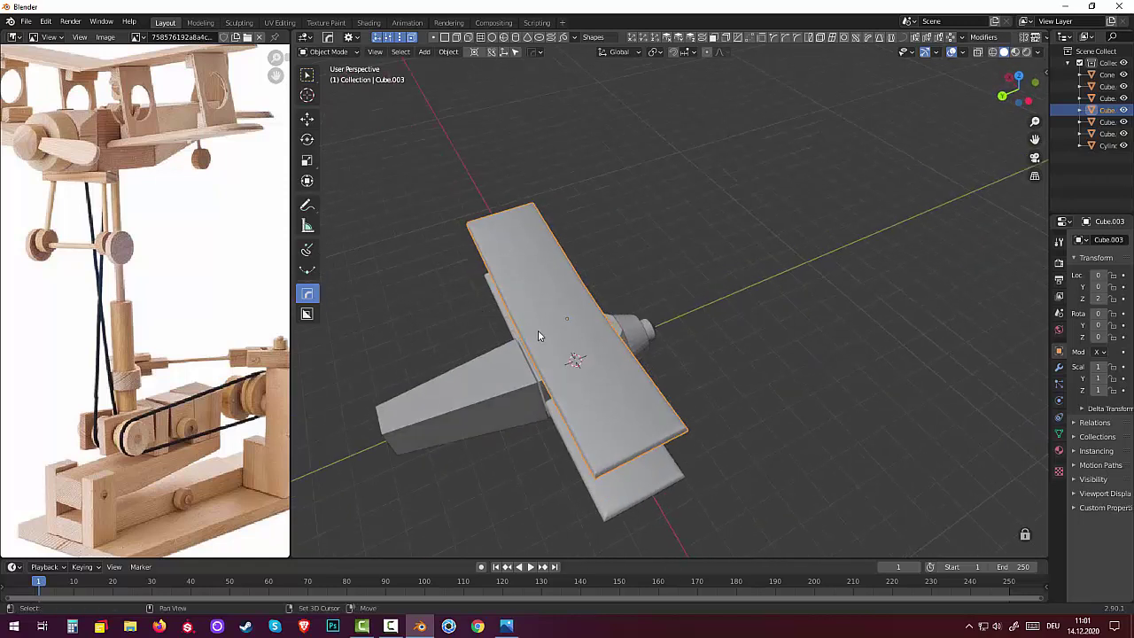
{"action": "key", "text": "shift+d"}
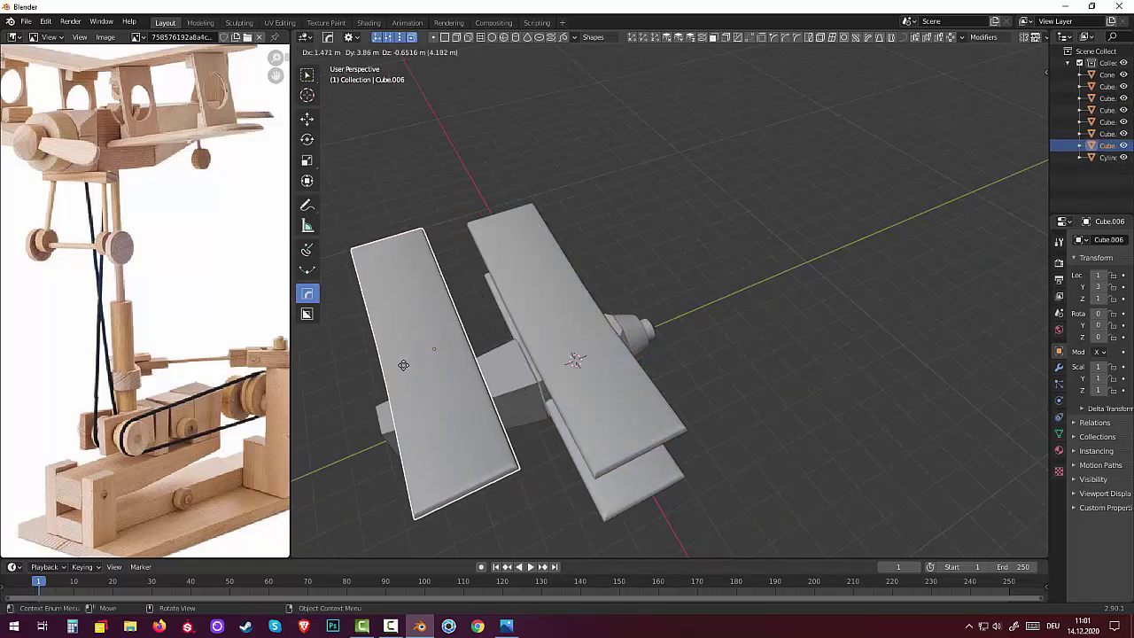
{"action": "right_click", "coordinate": [406, 369]}
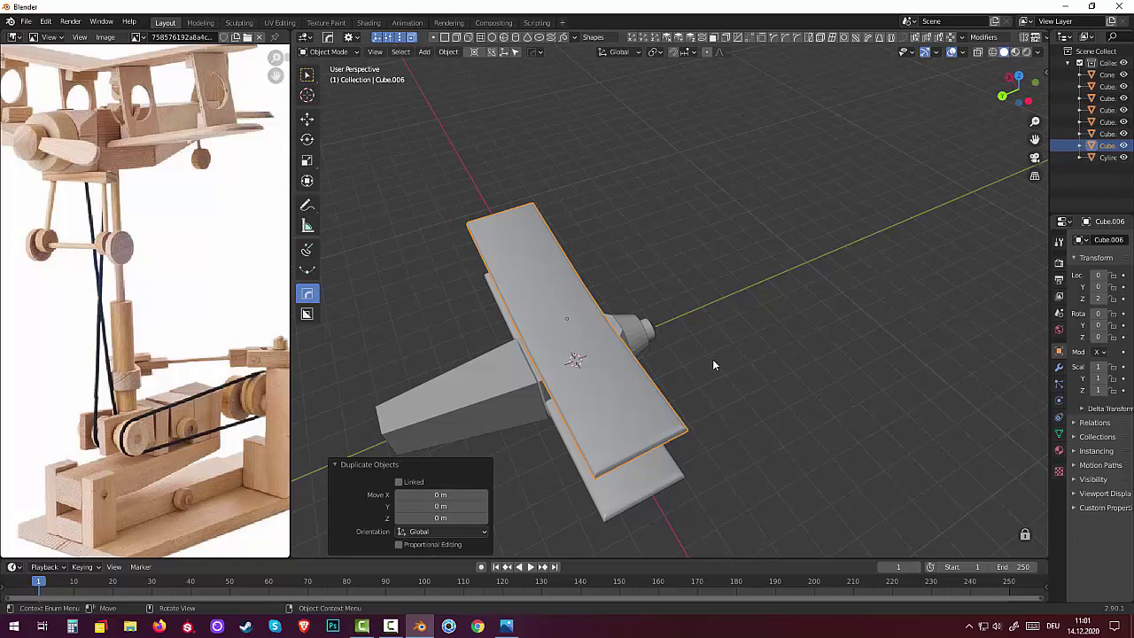
{"action": "key", "text": "shift+d"}
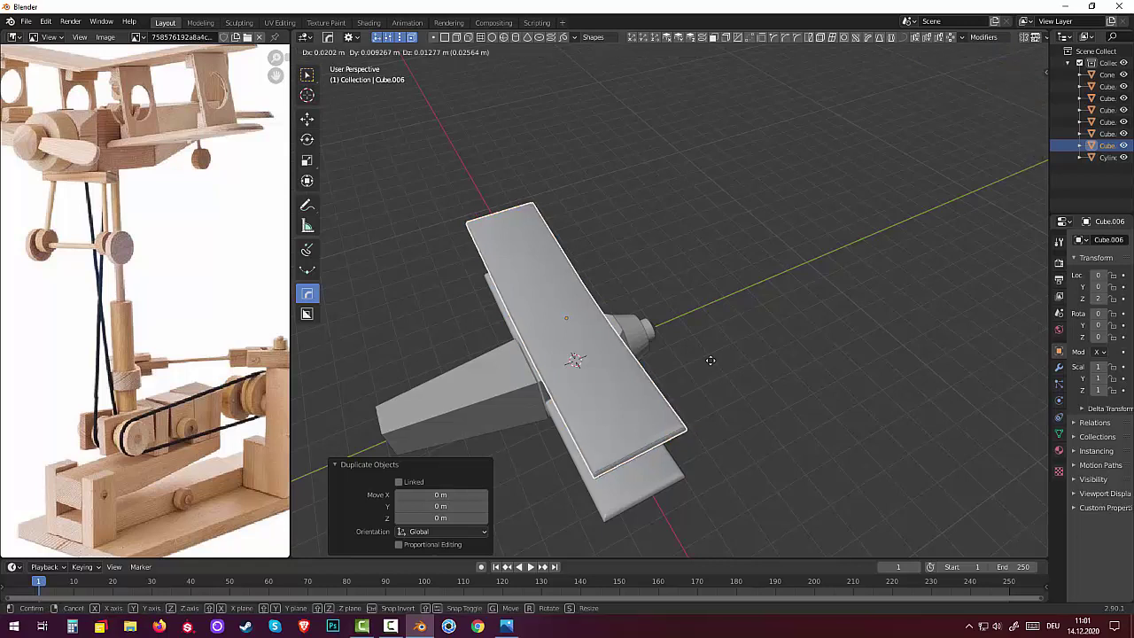
{"action": "key", "text": "y"}
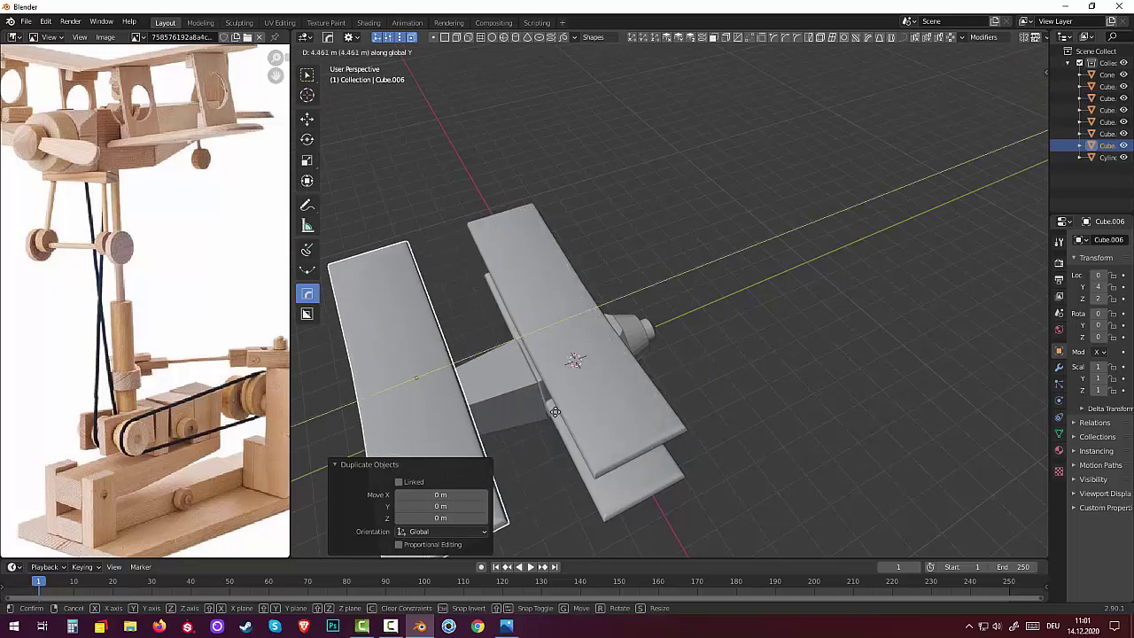
{"action": "left_click", "coordinate": [569, 408]}
{"action": "mouse_move", "coordinate": [564, 405]}
{"action": "middle_mouse_down"}
{"action": "mouse_move", "coordinate": [634, 339]}
{"action": "mouse_move", "coordinate": [653, 336]}
{"action": "mouse_move", "coordinate": [644, 297]}
{"action": "mouse_move", "coordinate": [640, 328]}
{"action": "mouse_move", "coordinate": [642, 312]}
{"action": "middle_mouse_up"}
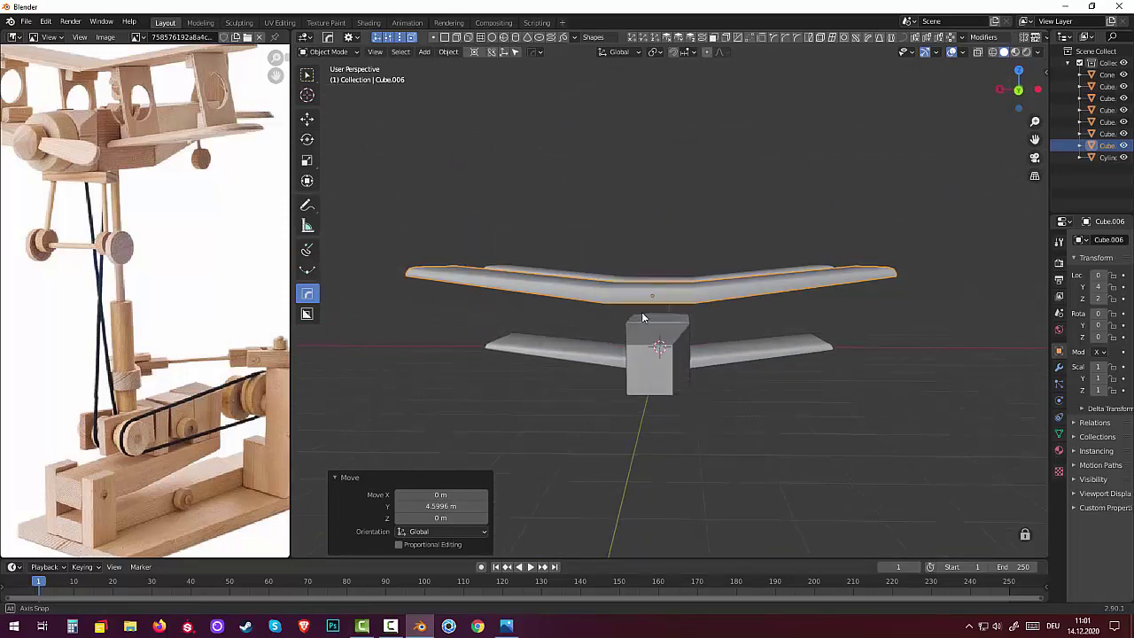
{"action": "left_click", "coordinate": [324, 51]}
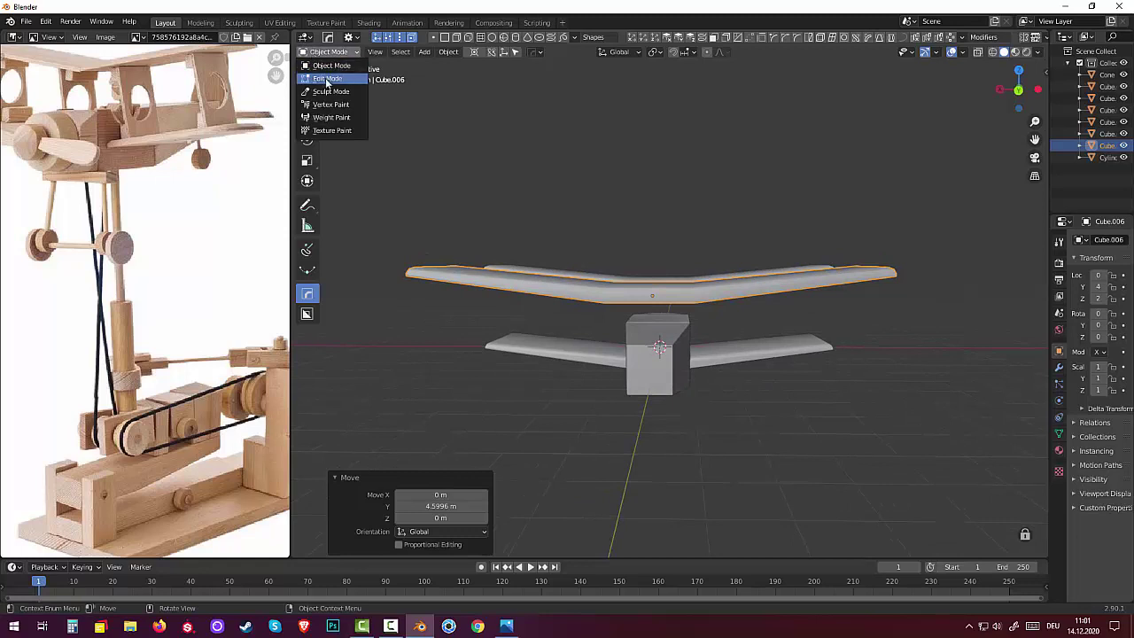
Step: In Edit Mode, select all of the rear wing and separate it by selection
{"action": "left_click", "coordinate": [324, 79]}
{"action": "mouse_move", "coordinate": [633, 282]}
{"action": "middle_mouse_down"}
{"action": "mouse_move", "coordinate": [655, 438]}
{"action": "mouse_move", "coordinate": [658, 416]}
{"action": "middle_mouse_up"}
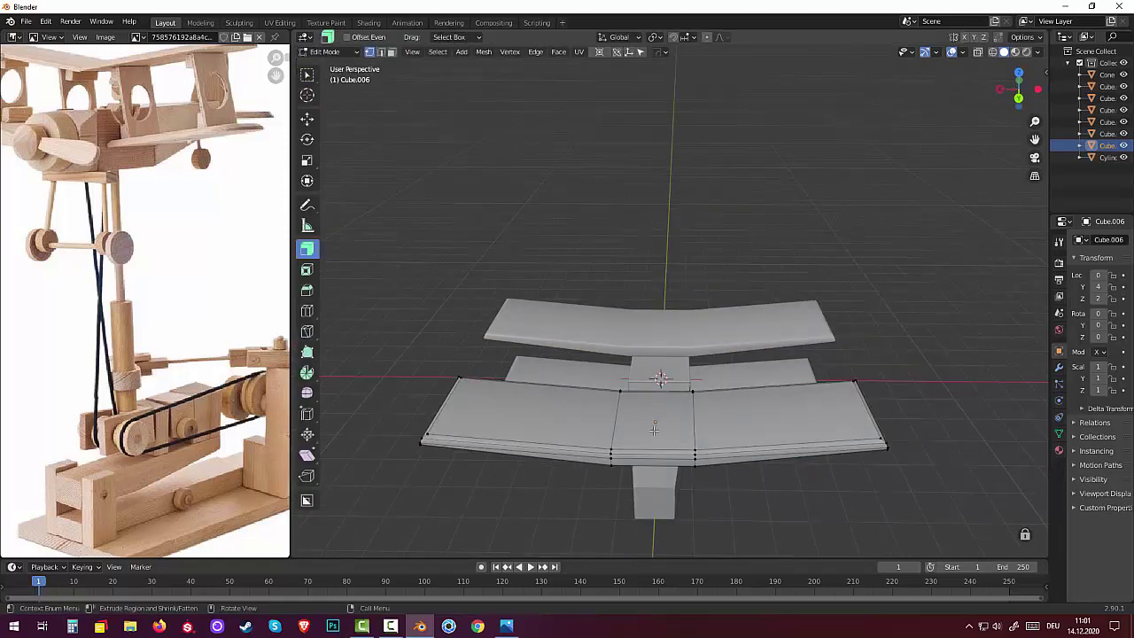
{"action": "left_click", "coordinate": [634, 453]}
{"action": "key", "text": "a"}
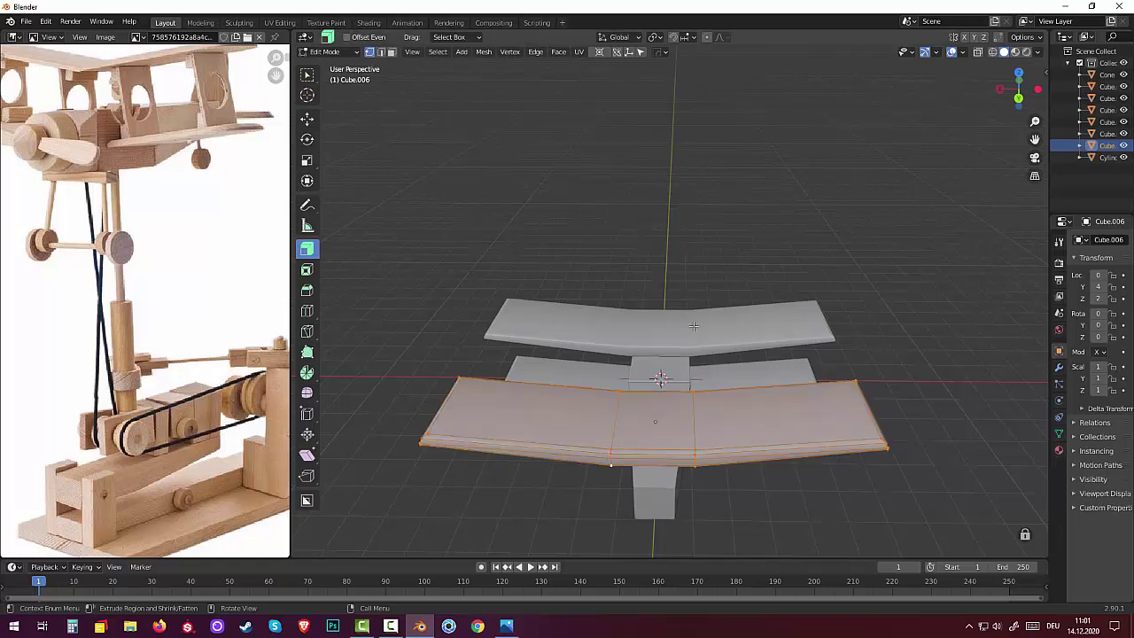
{"action": "key", "text": "p"}
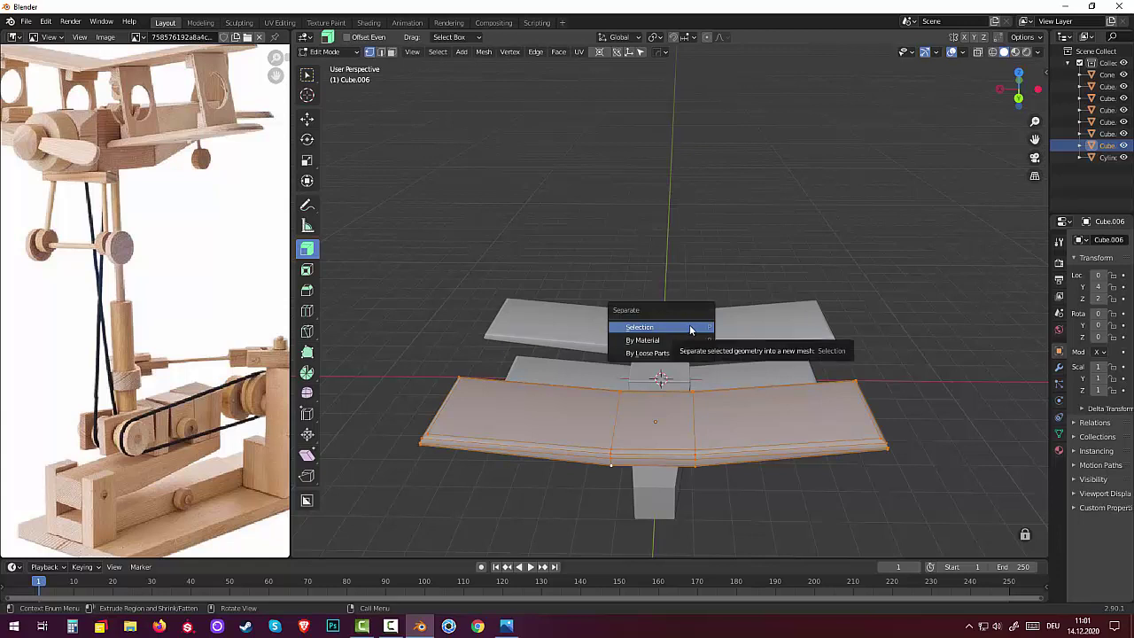
{"action": "left_click", "coordinate": [687, 328]}
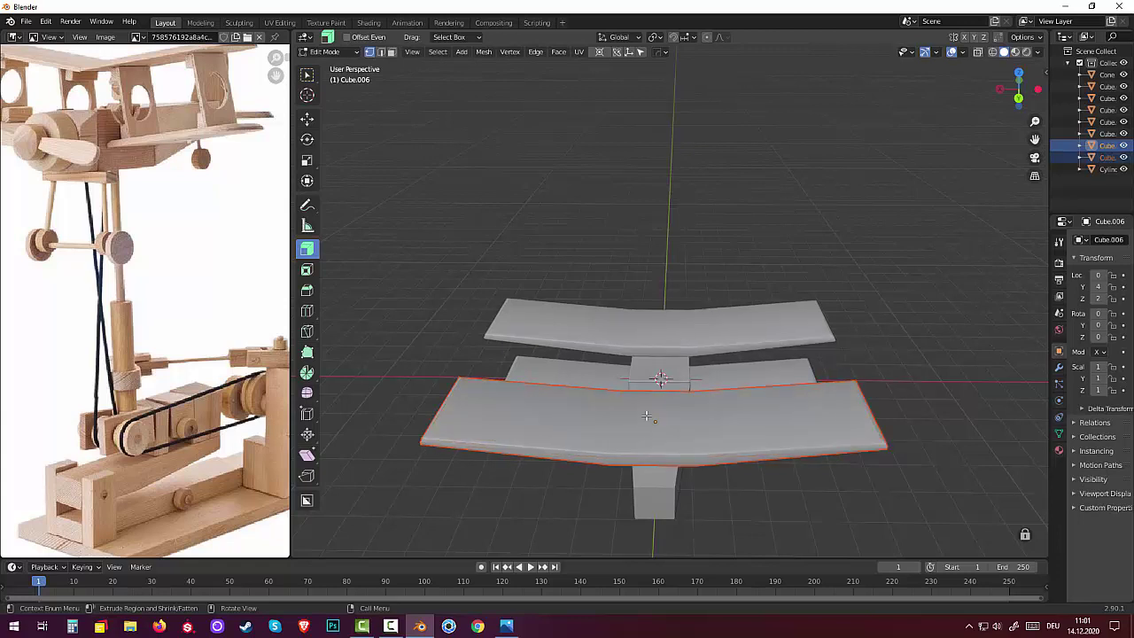
Step: Return to Object Mode and select the new rear plank object, Cube.007
{"action": "left_click", "coordinate": [324, 52]}
{"action": "left_click", "coordinate": [324, 51]}
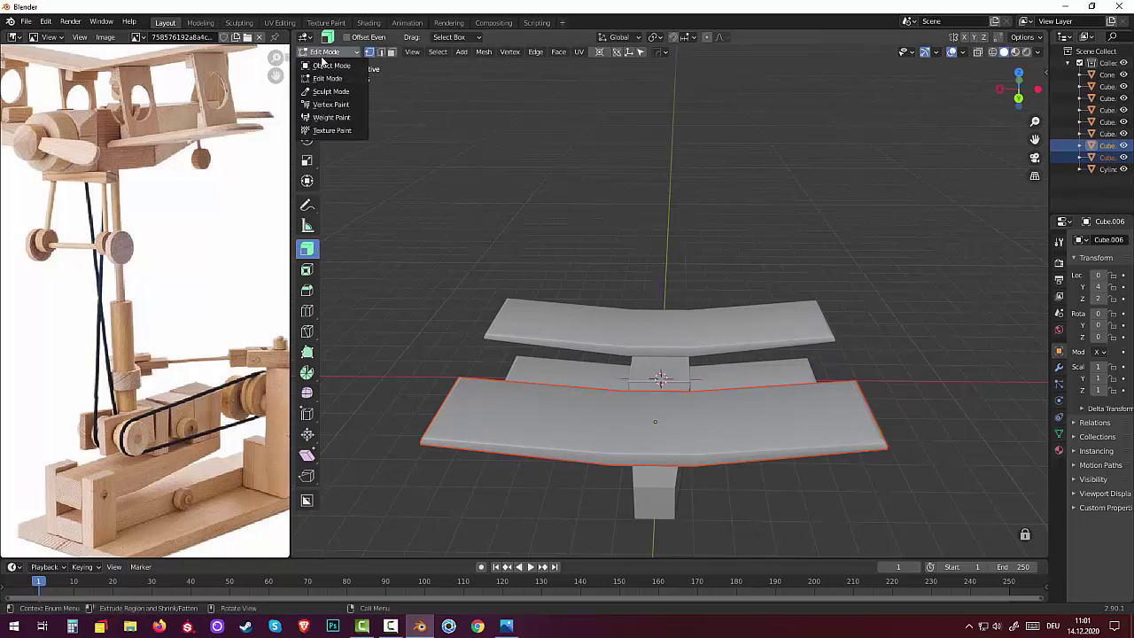
{"action": "left_click", "coordinate": [333, 67]}
{"action": "left_click", "coordinate": [562, 414]}
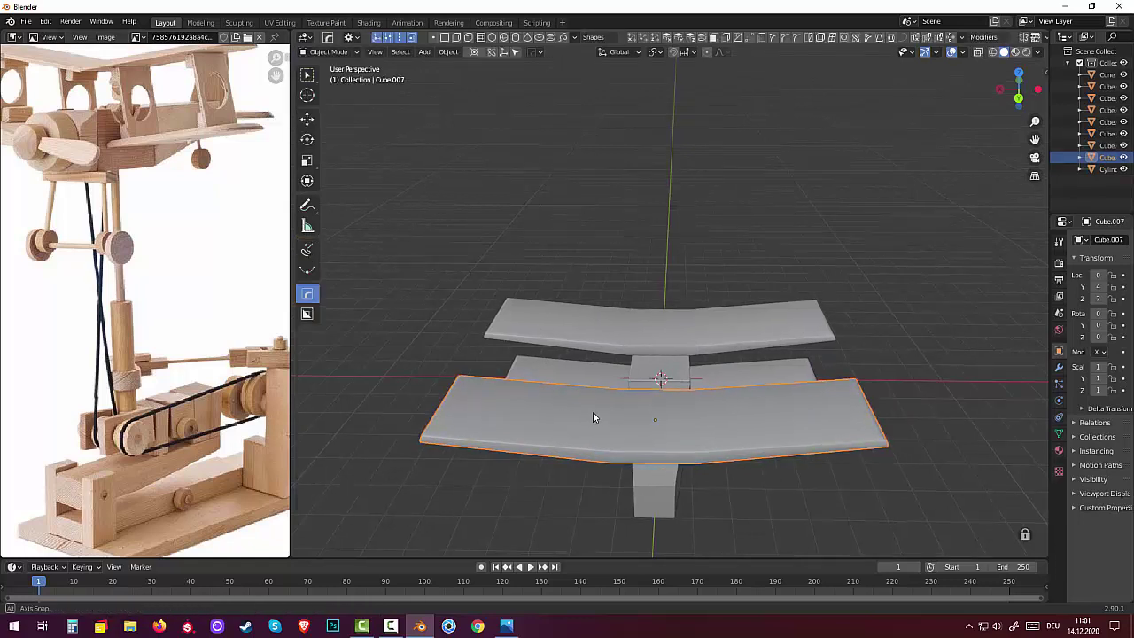
{"action": "middle_click_drag", "start_coordinate": [592, 411], "coordinate": [591, 392]}
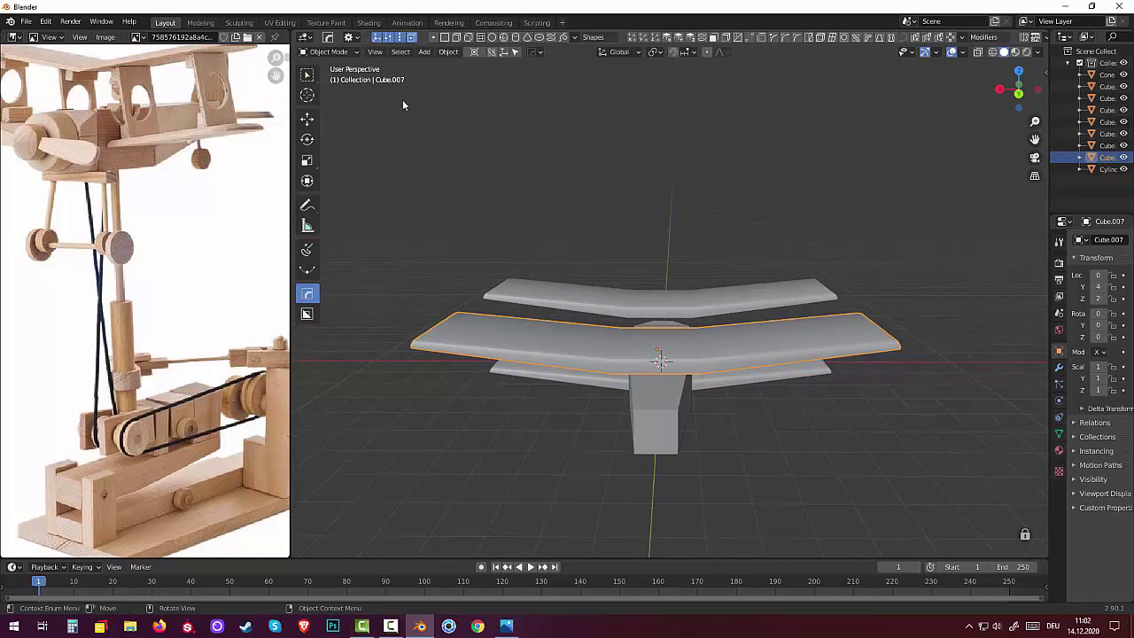
Step: Edit Cube.007 in Face mode and select the plank's centre face
{"action": "left_click", "coordinate": [337, 53]}
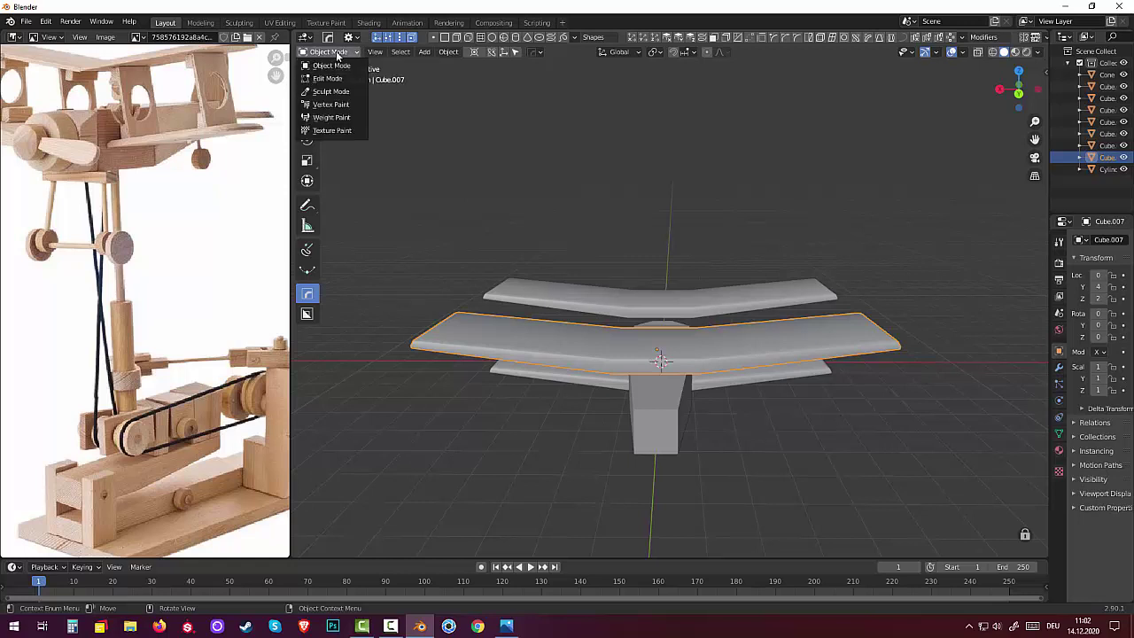
{"action": "left_click", "coordinate": [329, 79]}
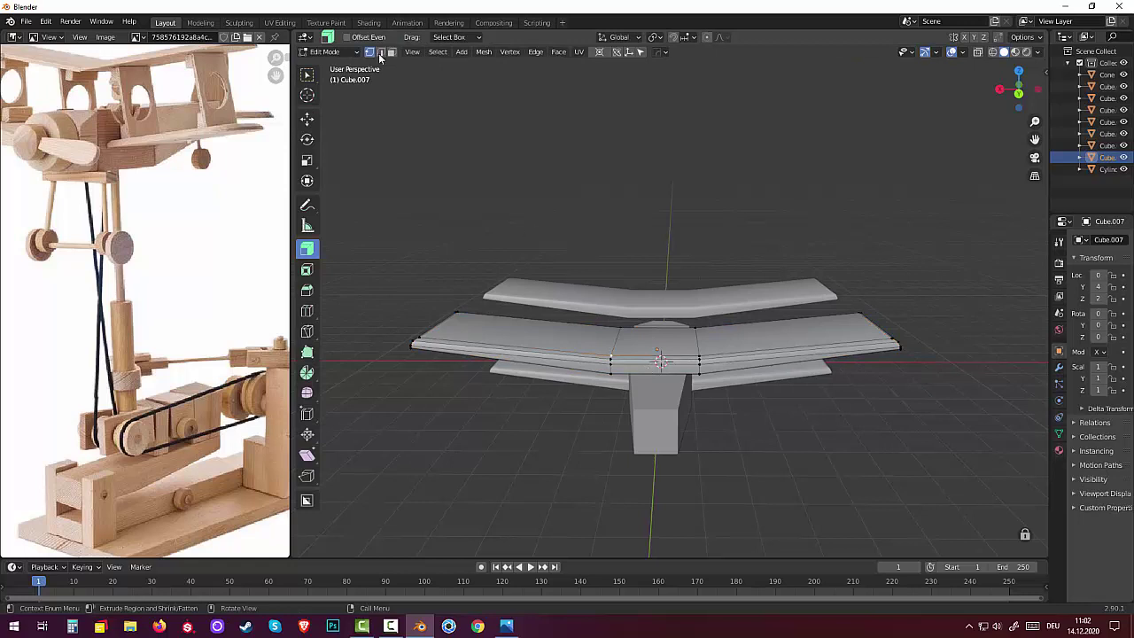
{"action": "left_click", "coordinate": [391, 51]}
{"action": "left_click", "coordinate": [637, 364]}
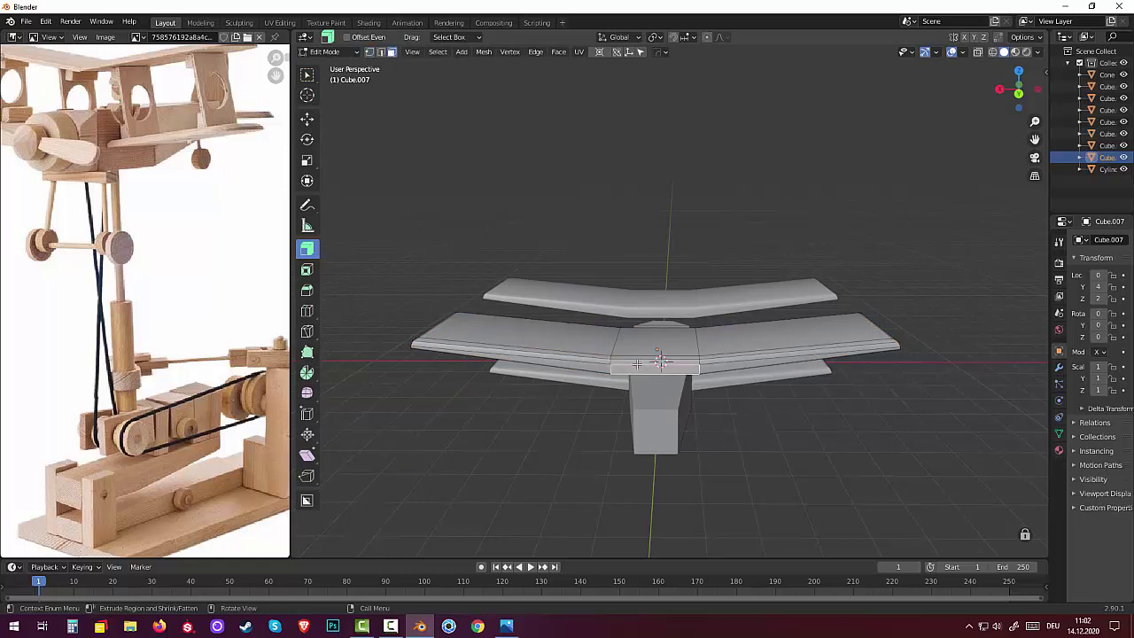
{"action": "left_click", "coordinate": [638, 363]}
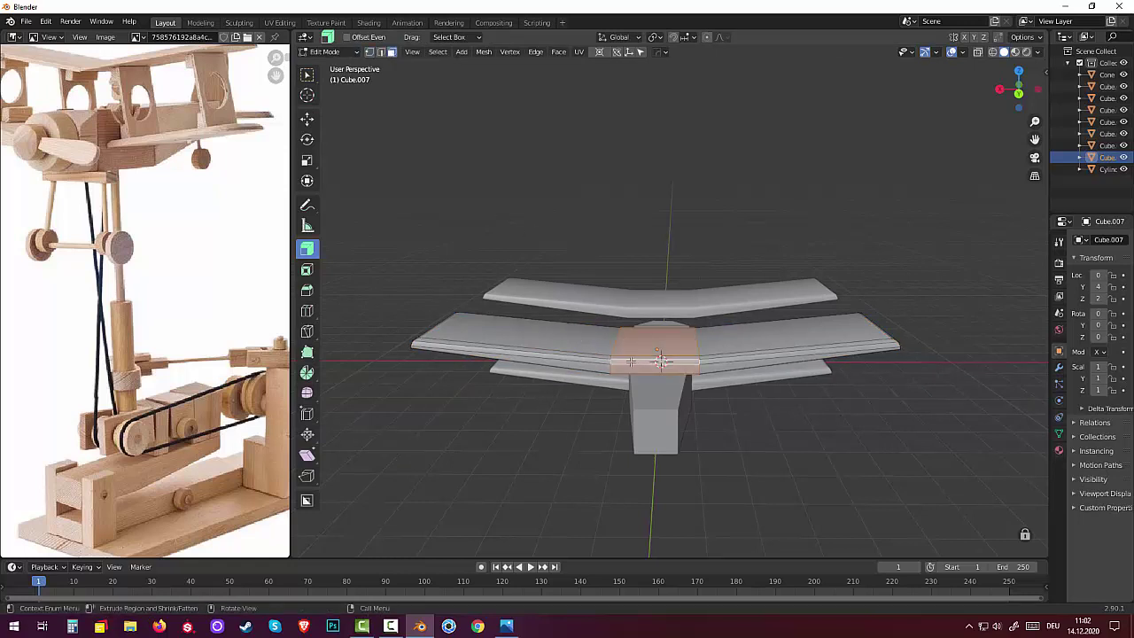
Step: From the back orthographic view, extrude the centre face 0.40652 m up along Z
{"action": "mouse_move", "coordinate": [631, 361]}
{"action": "middle_mouse_down"}
{"action": "mouse_move", "coordinate": [621, 309]}
{"action": "mouse_move", "coordinate": [645, 337]}
{"action": "mouse_move", "coordinate": [622, 343]}
{"action": "middle_mouse_up"}
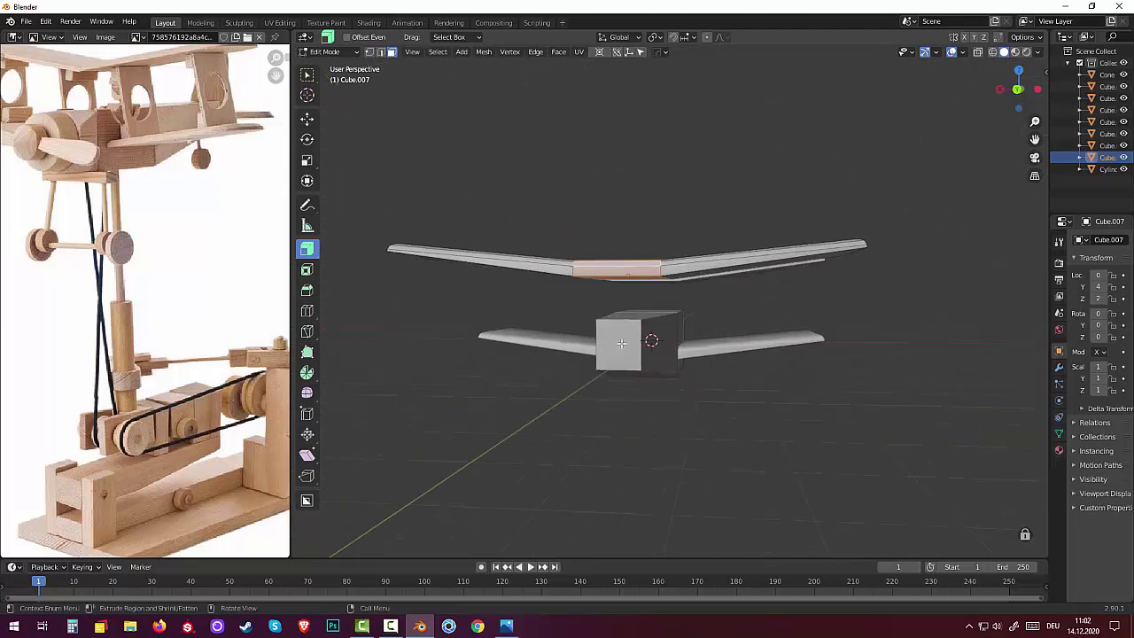
{"action": "key", "text": "KP_3"}
{"action": "key", "text": "KP_1"}
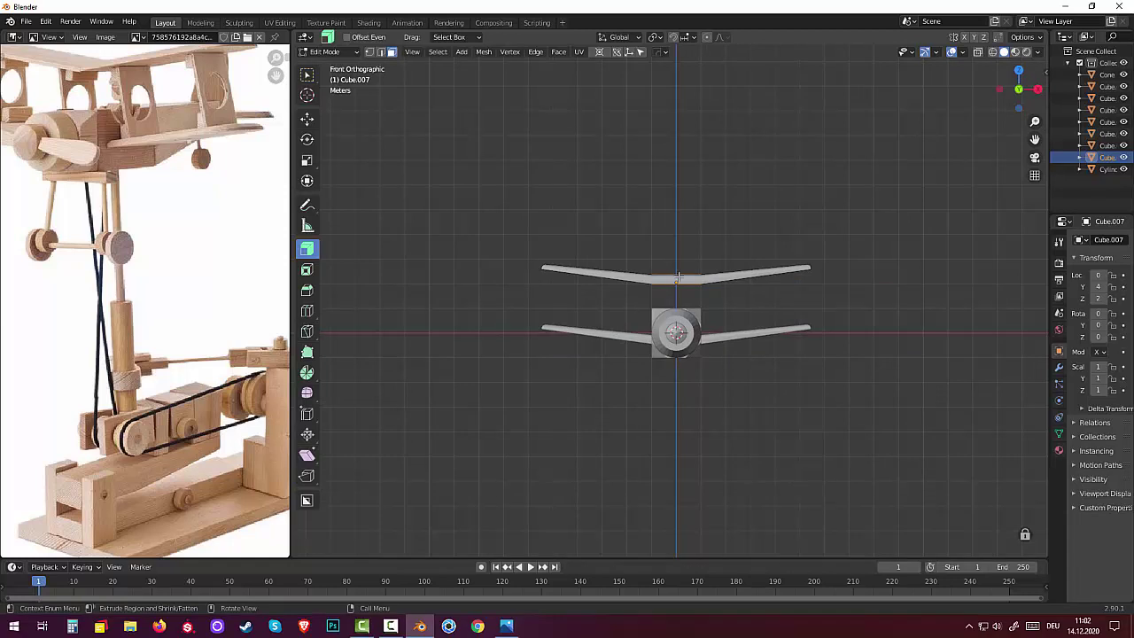
{"action": "key", "text": "ctrl+KP_1"}
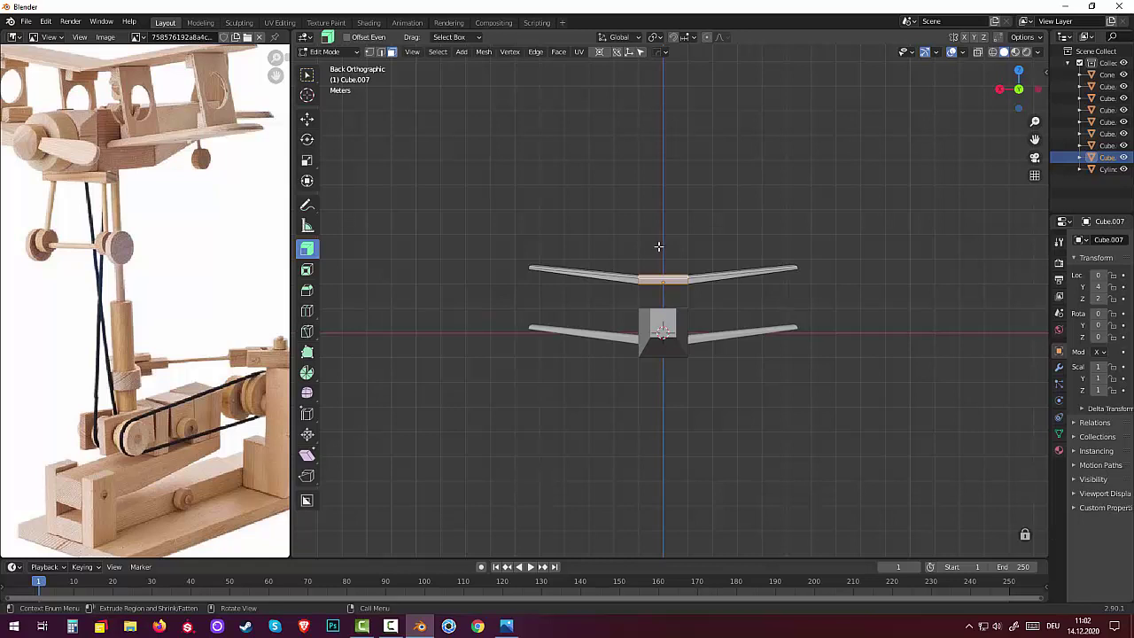
{"action": "key", "text": "e"}
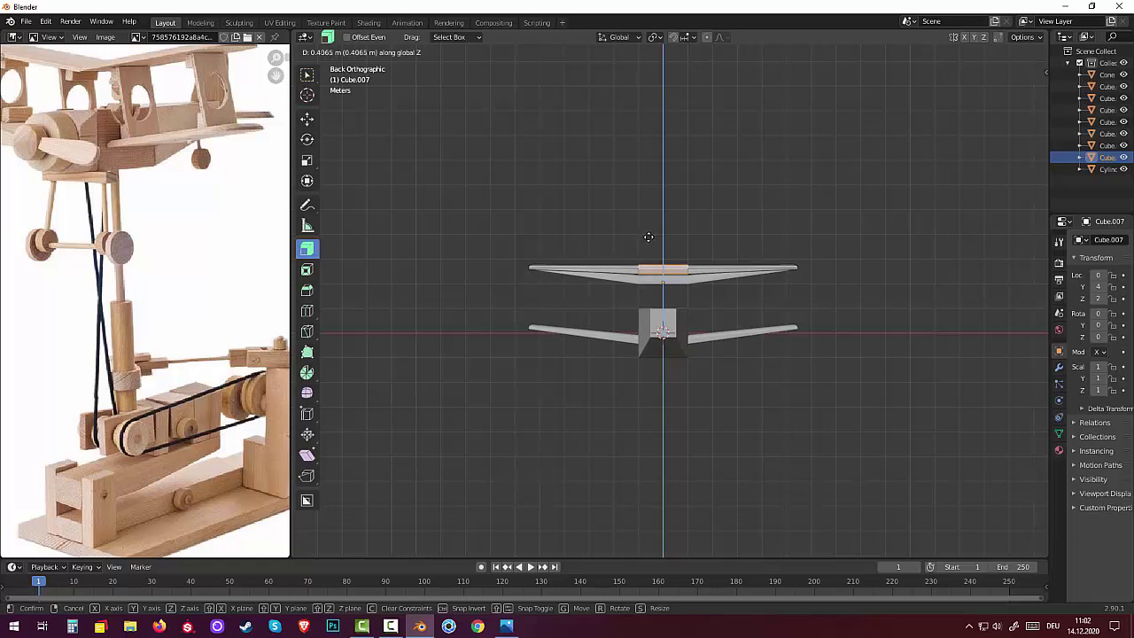
{"action": "left_click", "coordinate": [649, 237]}
{"action": "middle_click_drag", "start_coordinate": [656, 239], "coordinate": [704, 288]}
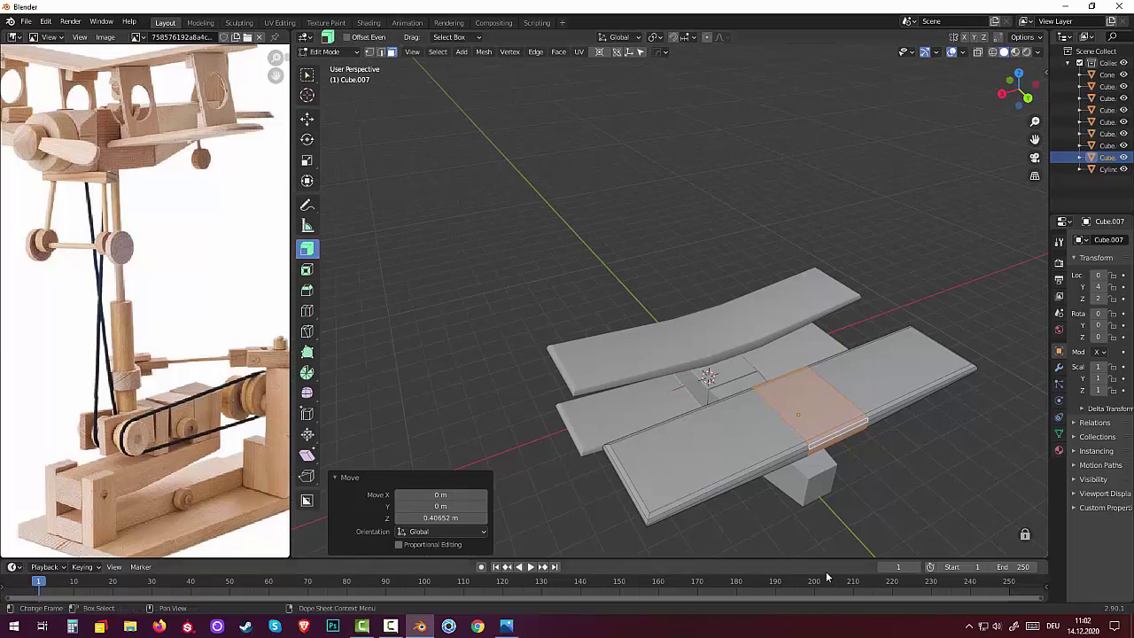
{"action": "key", "text": "l"}
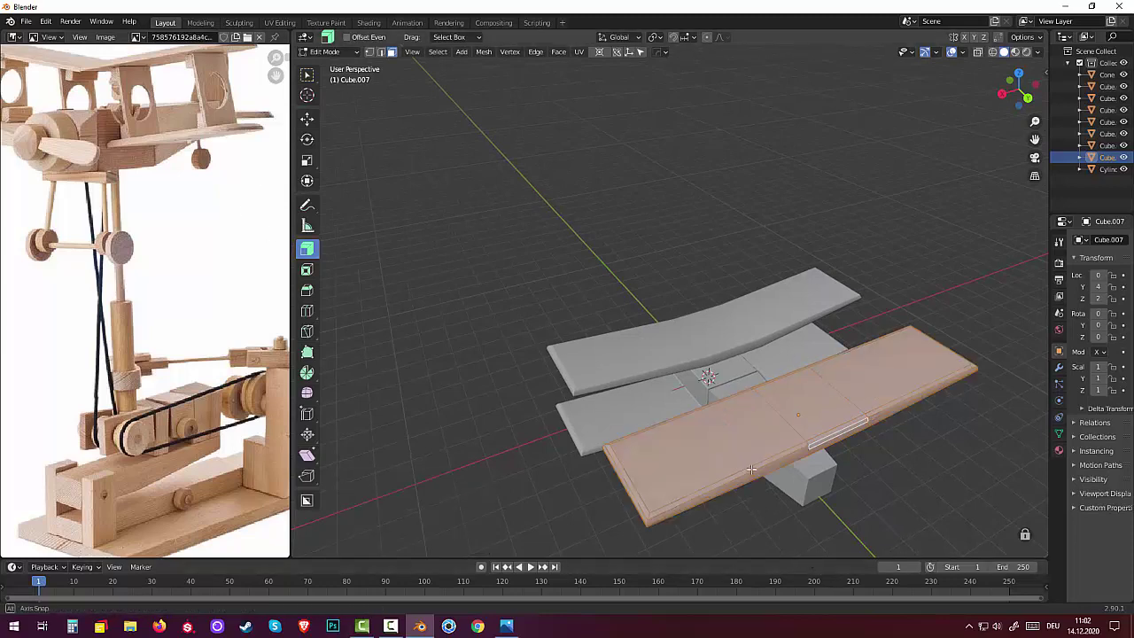
{"action": "middle_click_drag", "start_coordinate": [733, 461], "coordinate": [963, 541]}
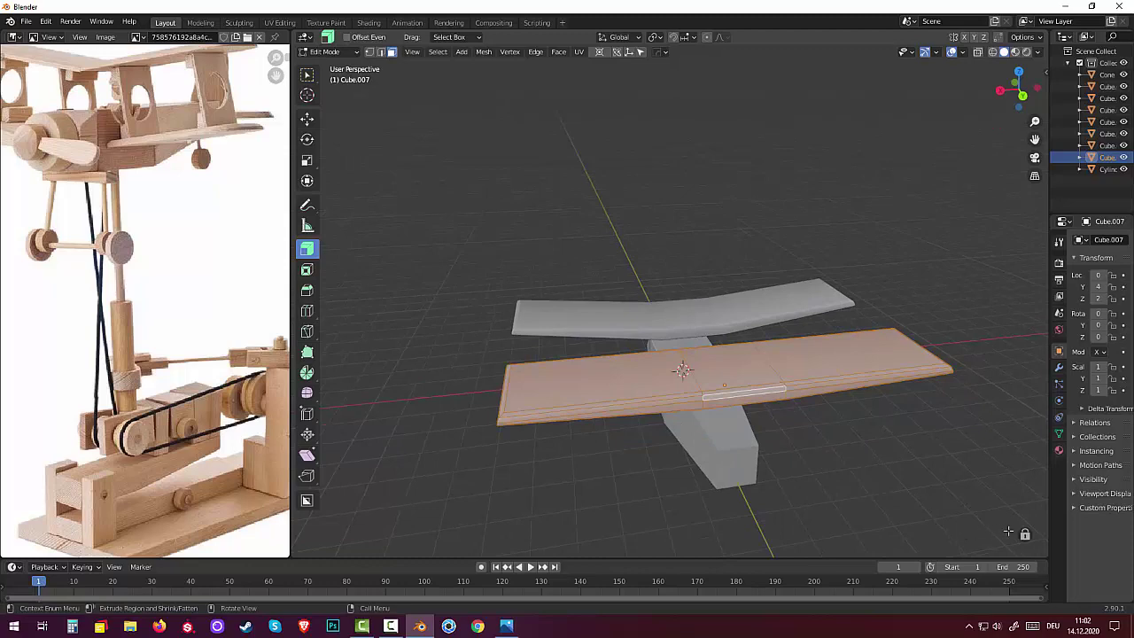
{"action": "key", "text": "s"}
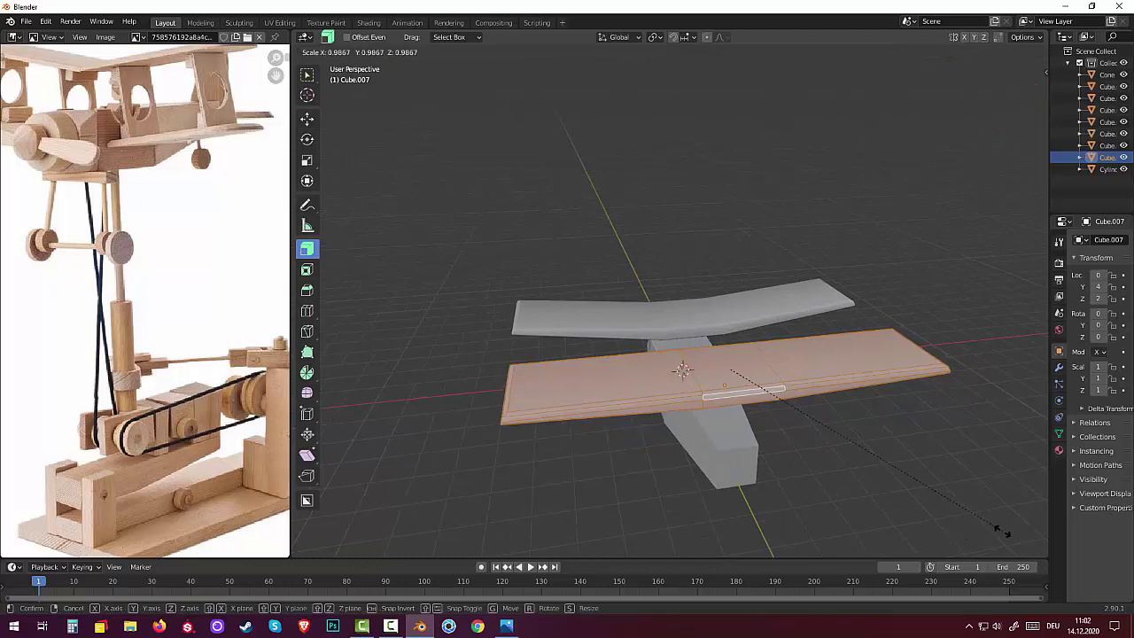
{"action": "left_click", "coordinate": [872, 521]}
{"action": "mouse_move", "coordinate": [872, 522]}
{"action": "middle_mouse_down"}
{"action": "mouse_move", "coordinate": [870, 59]}
{"action": "mouse_move", "coordinate": [856, 112]}
{"action": "middle_mouse_up"}
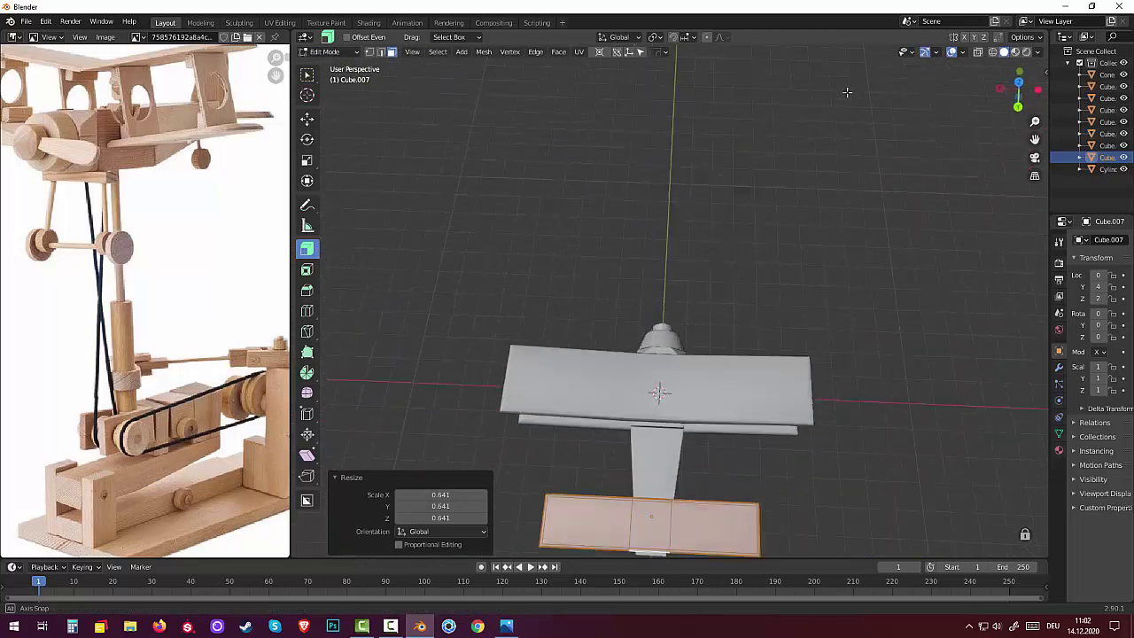
{"action": "scroll", "coordinate": [856, 112], "scroll_direction": "down", "scroll_amount": 2}
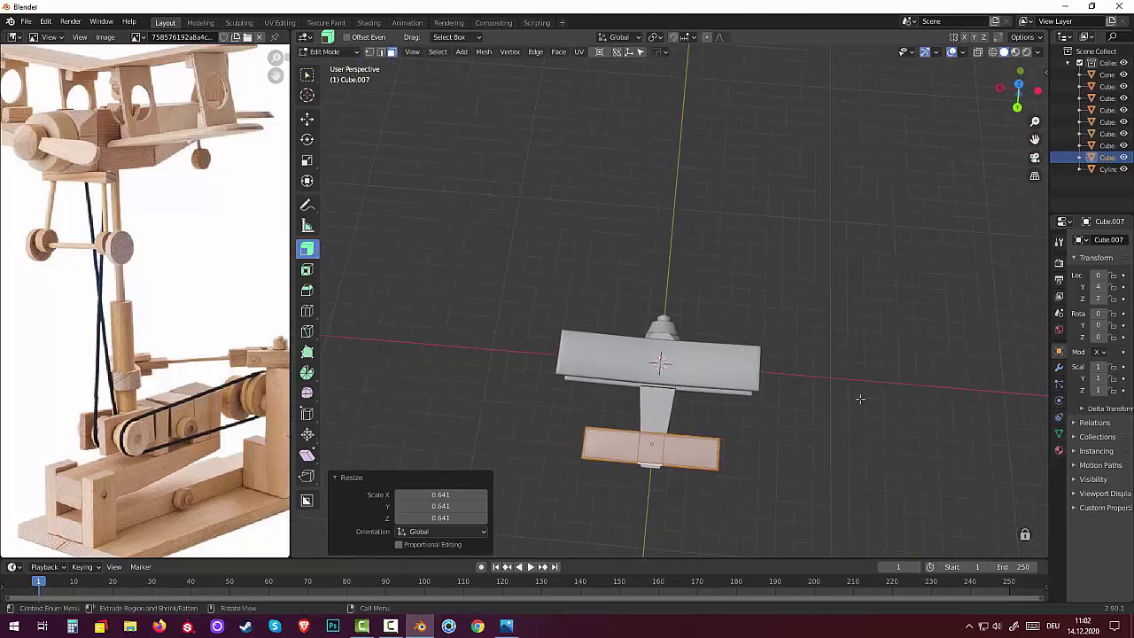
{"action": "key", "text": "s"}
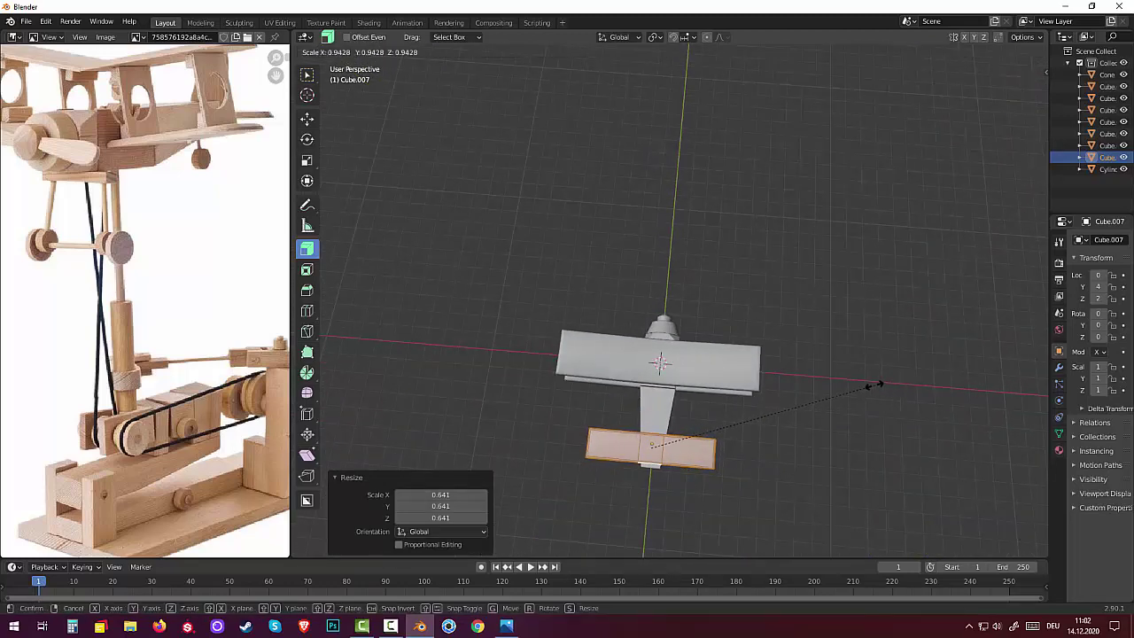
{"action": "left_click", "coordinate": [873, 385]}
{"action": "middle_click_drag", "start_coordinate": [873, 386], "coordinate": [846, 278]}
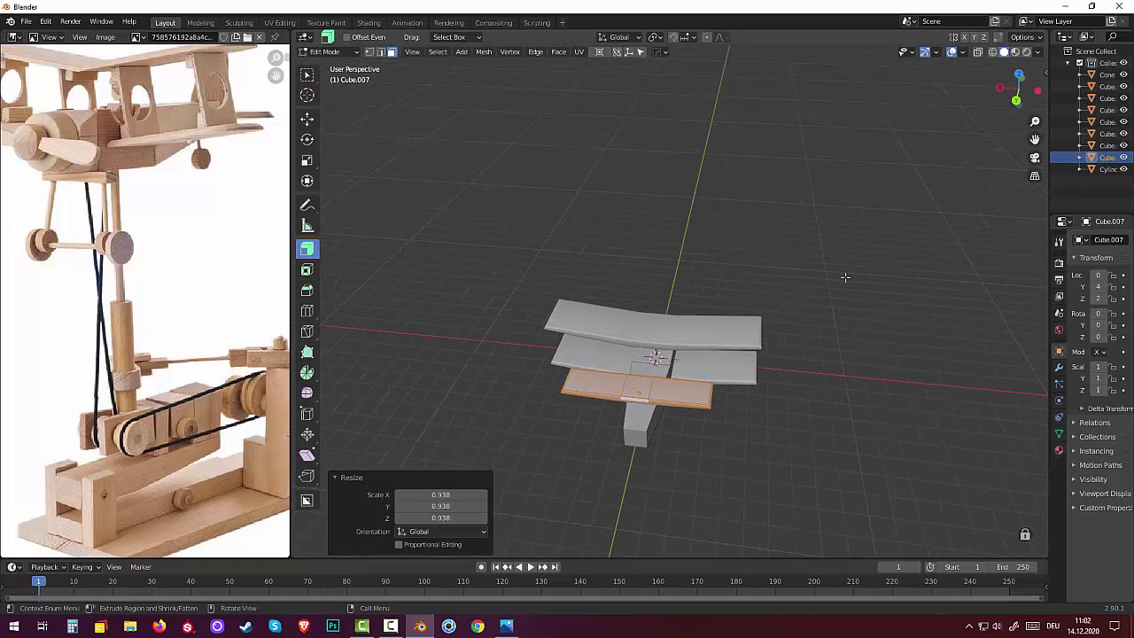
{"action": "key", "text": "ctrl"}
{"action": "key", "text": "ctrl+z"}
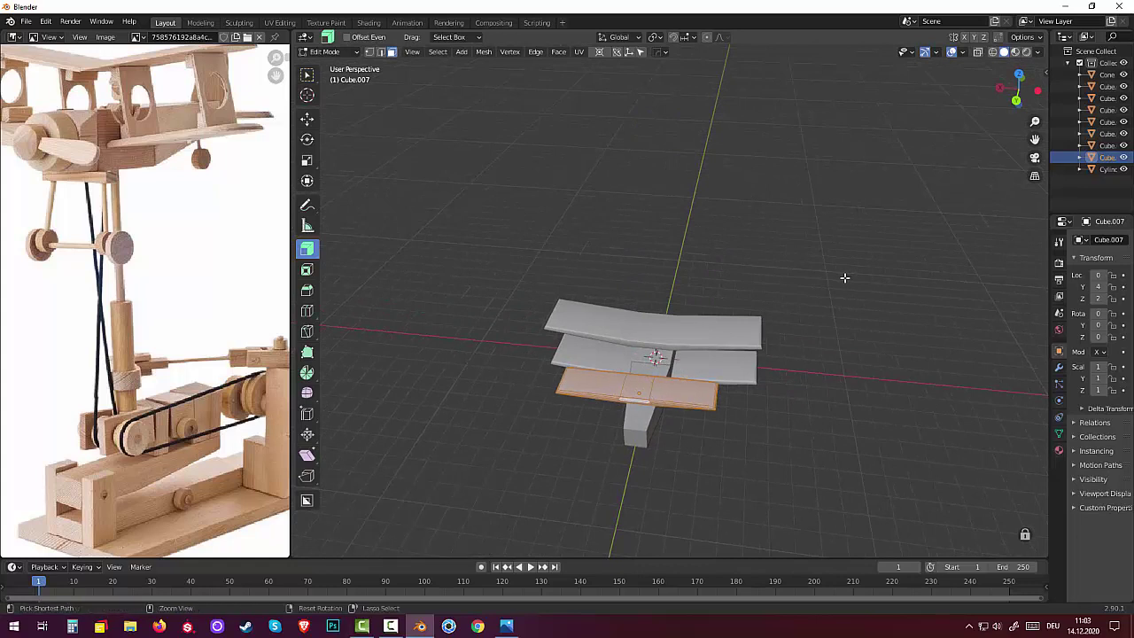
{"action": "key", "text": "ctrl+z"}
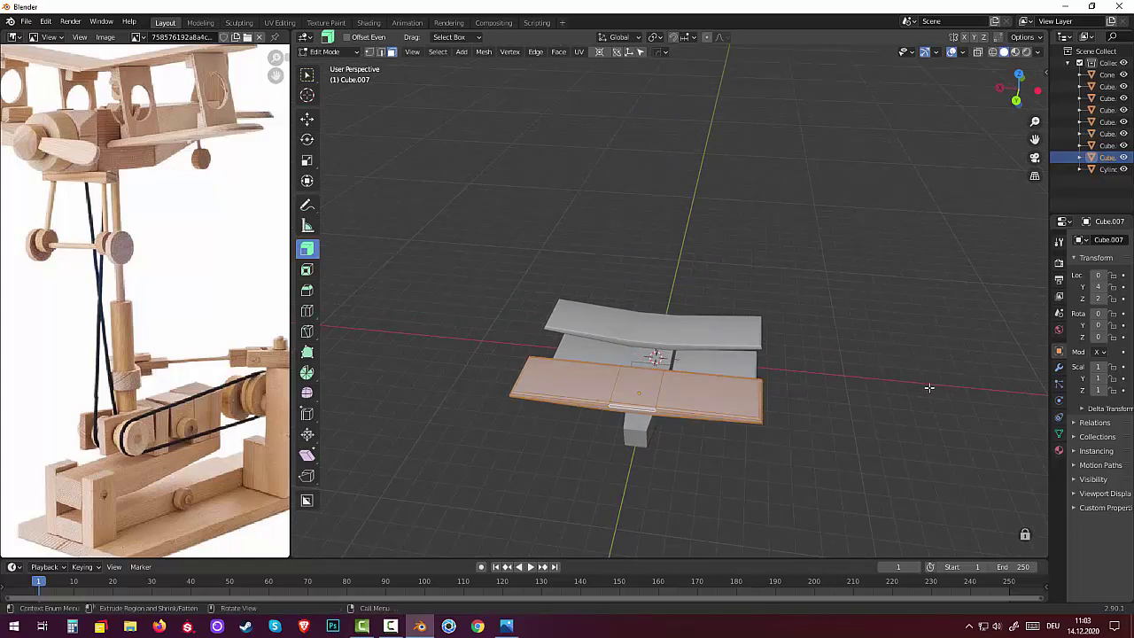
Step: Narrow the copied plank along X, scaling by 0.569 and then by 0.888
{"action": "key", "text": "s"}
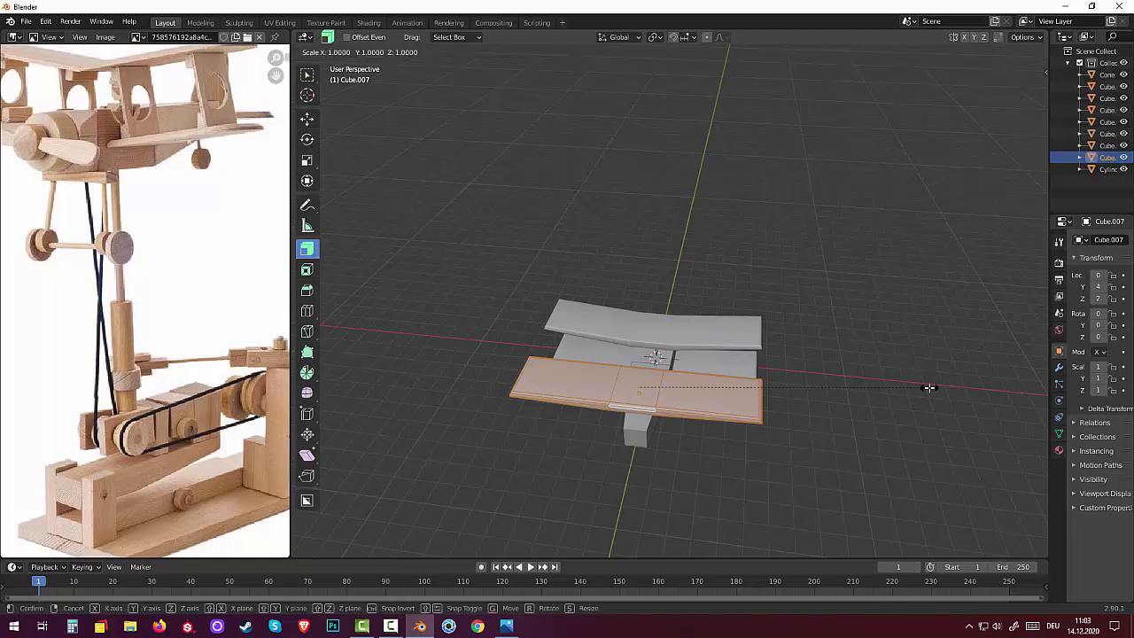
{"action": "key", "text": "x"}
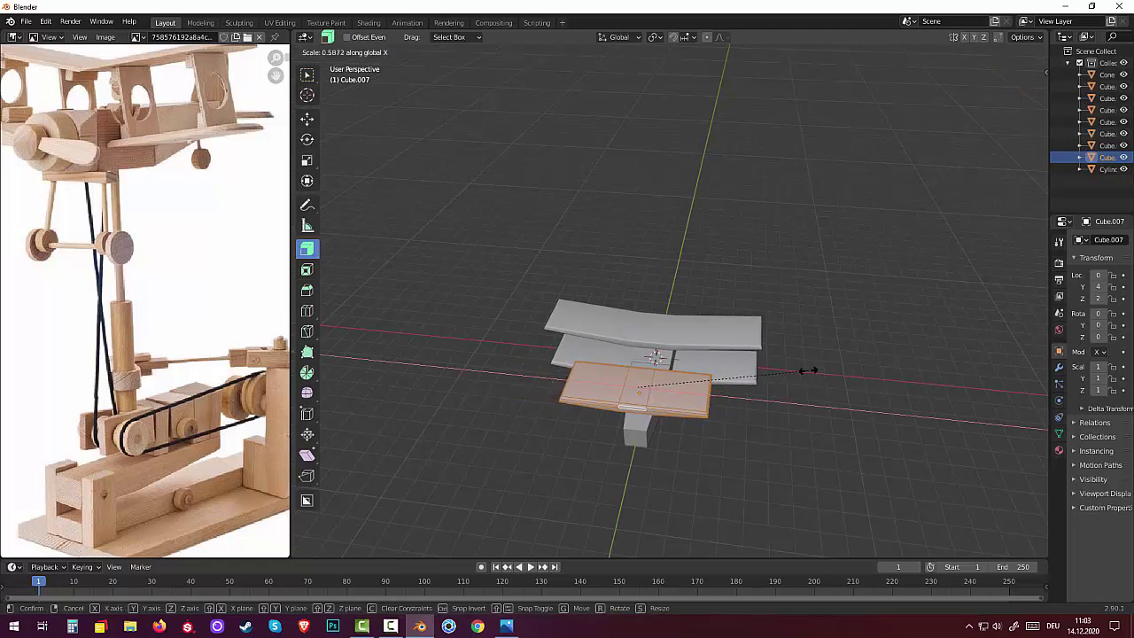
{"action": "left_click", "coordinate": [805, 377]}
{"action": "middle_click_drag", "start_coordinate": [807, 388], "coordinate": [810, 433]}
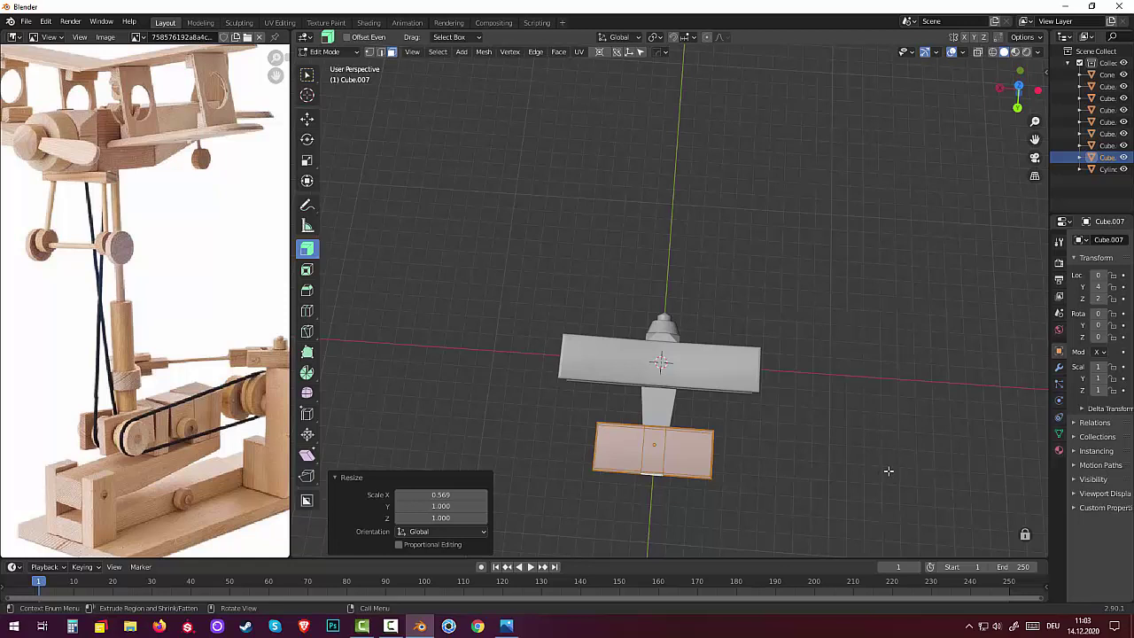
{"action": "key", "text": "s"}
{"action": "key", "text": "x"}
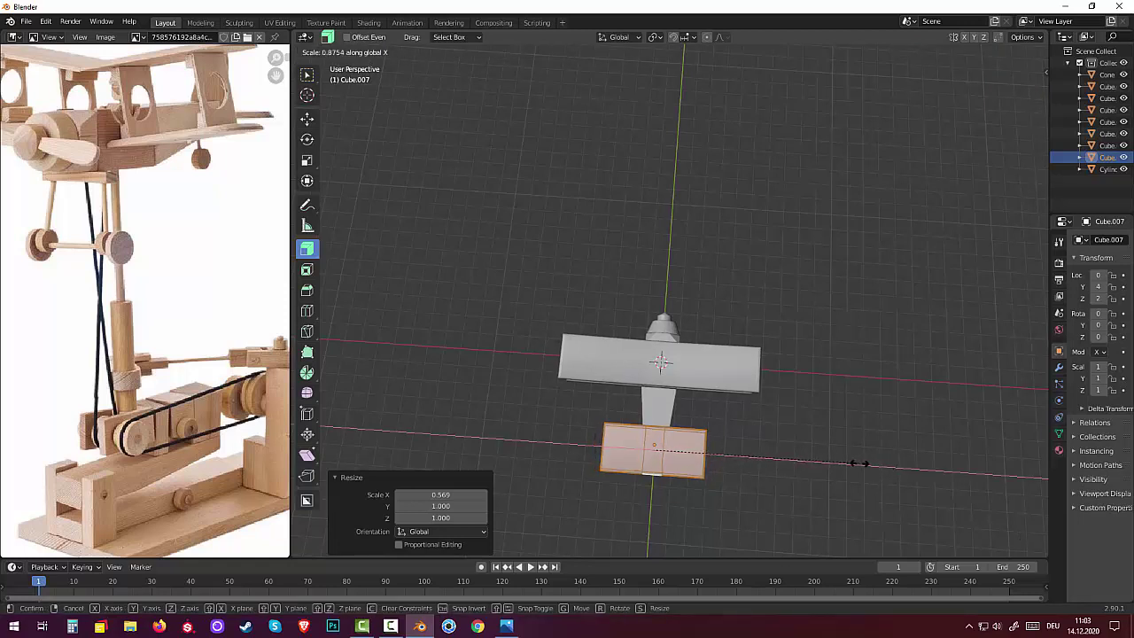
{"action": "left_click", "coordinate": [860, 464]}
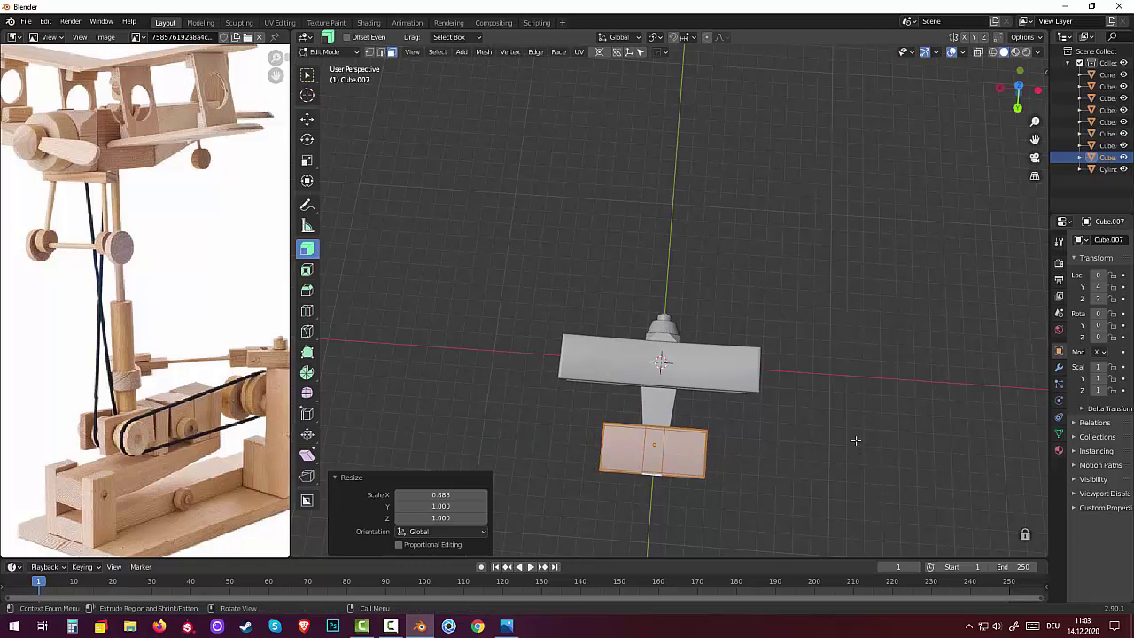
Step: Shorten the plank front-to-back by scaling it to 0.544 along Y
{"action": "key", "text": "s"}
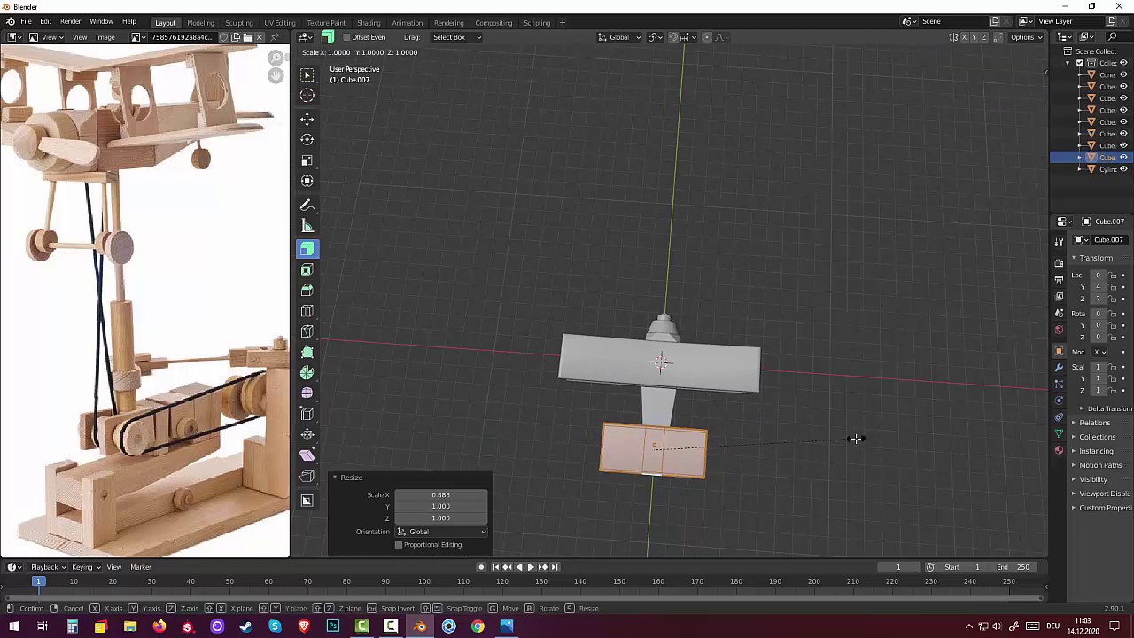
{"action": "key", "text": "y"}
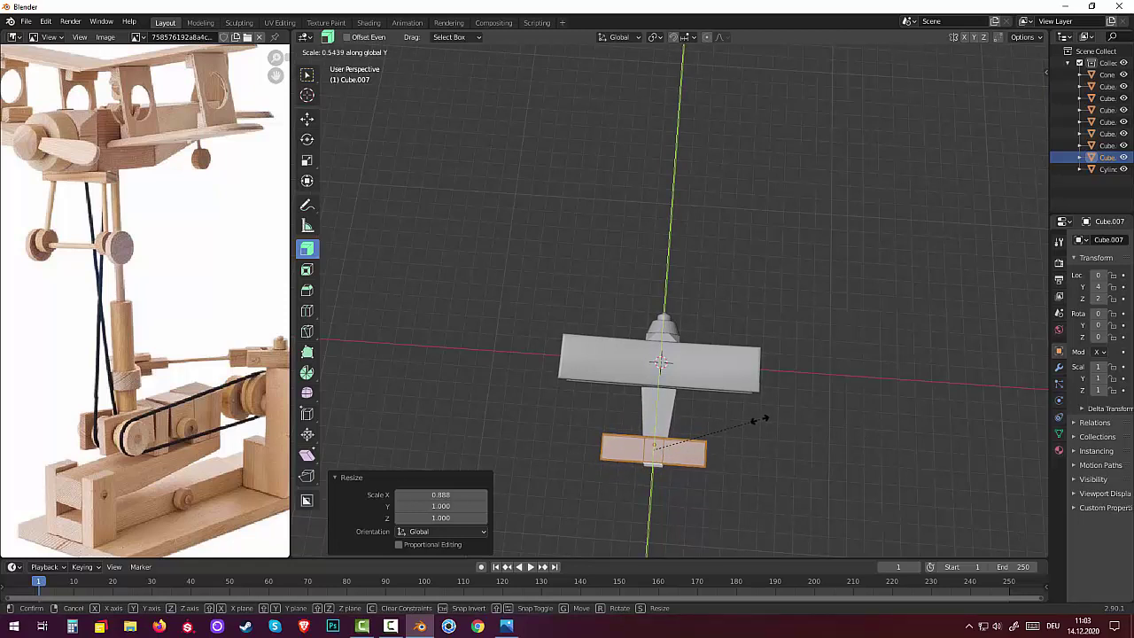
{"action": "left_click", "coordinate": [759, 419]}
{"action": "mouse_move", "coordinate": [770, 406]}
{"action": "middle_mouse_down"}
{"action": "mouse_move", "coordinate": [771, 286]}
{"action": "mouse_move", "coordinate": [853, 294]}
{"action": "mouse_move", "coordinate": [759, 274]}
{"action": "middle_mouse_up"}
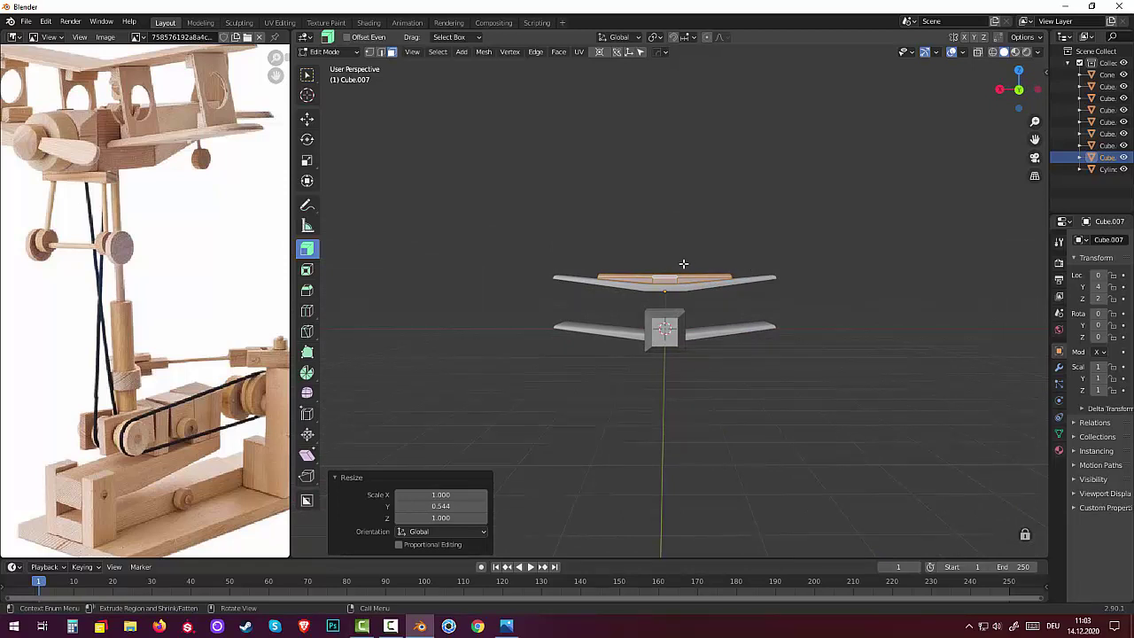
Step: Thin the tailplane by scaling it to 0.704 along Z
{"action": "key", "text": "s"}
{"action": "key", "text": "z"}
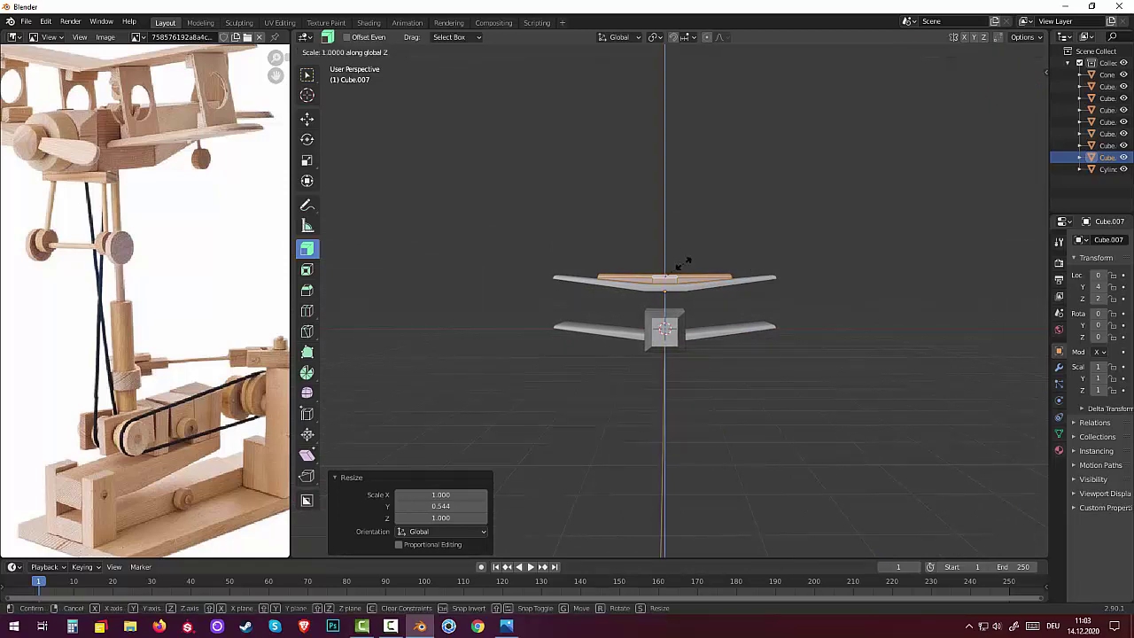
{"action": "left_click", "coordinate": [680, 270]}
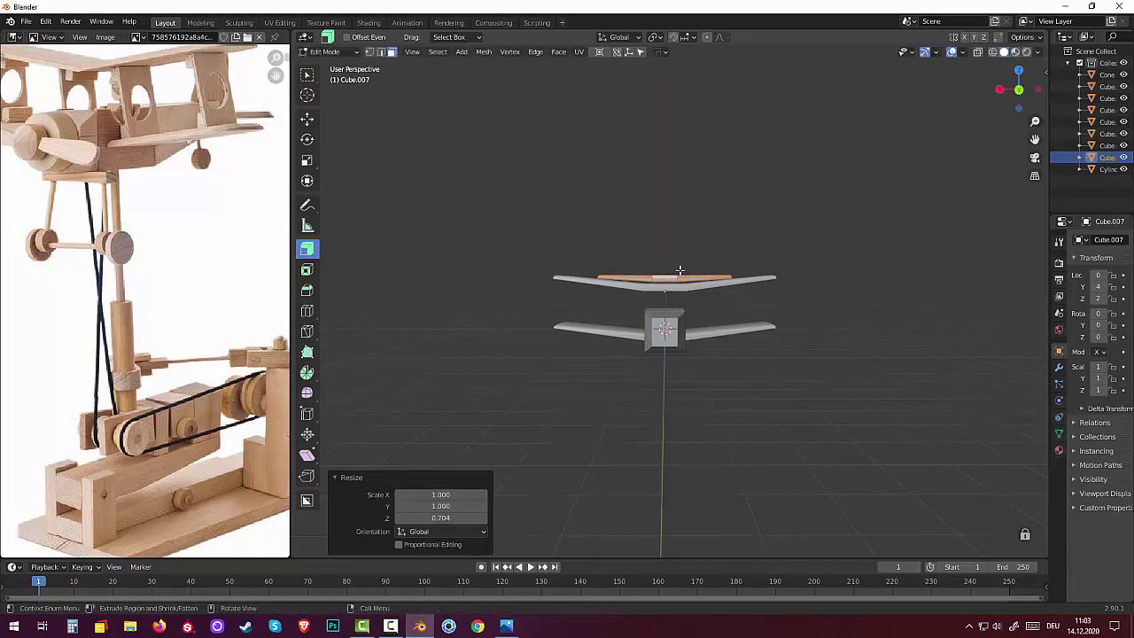
{"action": "middle_click_drag", "start_coordinate": [679, 270], "coordinate": [804, 310]}
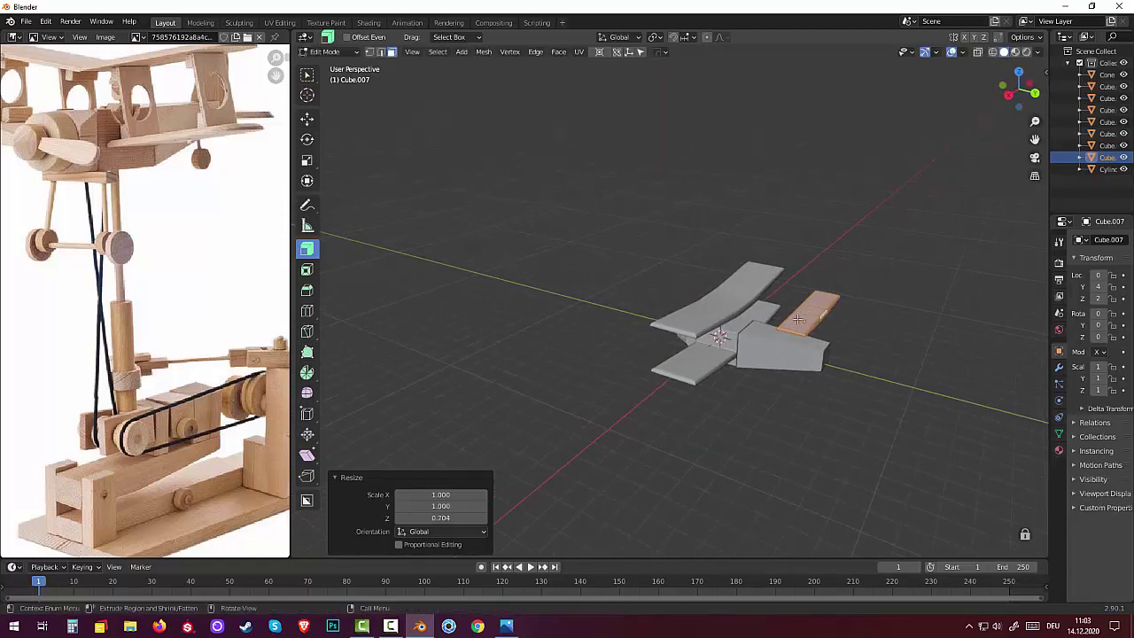
Step: Lower the tailplane 2.3401 m along Z
{"action": "key", "text": "g"}
{"action": "key", "text": "z"}
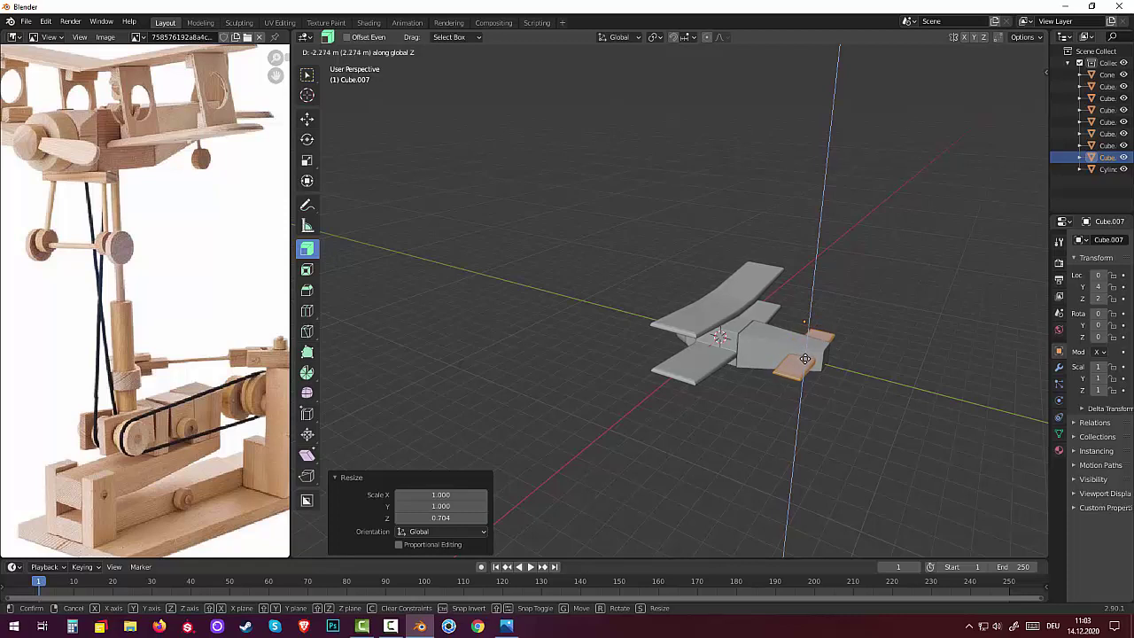
{"action": "left_click", "coordinate": [805, 360]}
{"action": "mouse_move", "coordinate": [805, 360]}
{"action": "middle_mouse_down"}
{"action": "mouse_move", "coordinate": [838, 341]}
{"action": "mouse_move", "coordinate": [679, 493]}
{"action": "middle_mouse_up"}
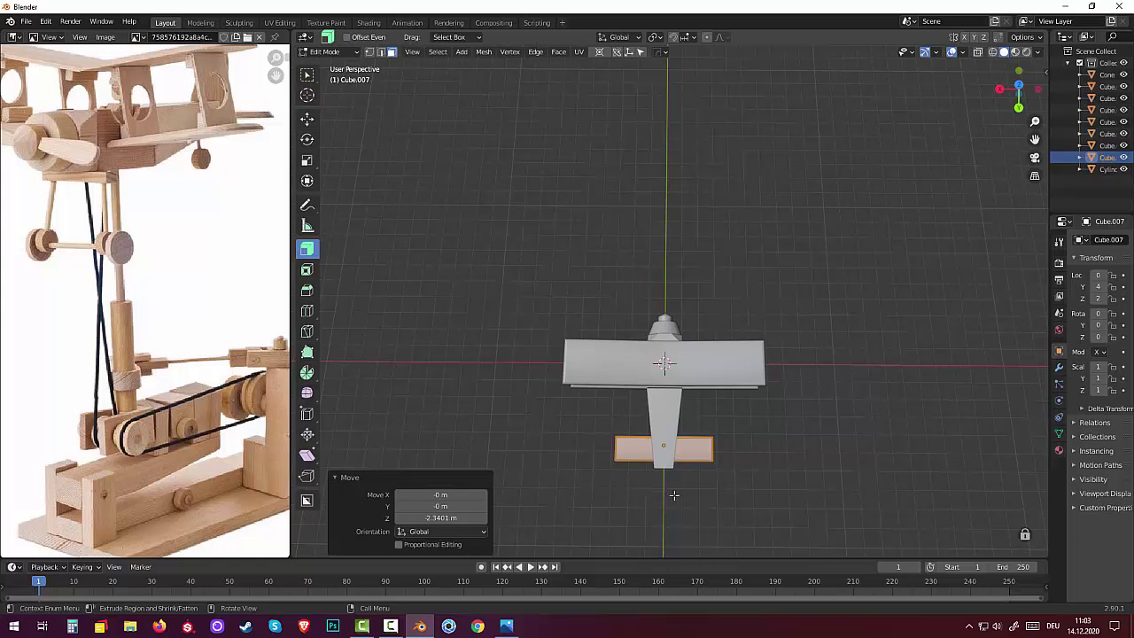
Step: Stretch the tailplane lengthwise by scaling it 1.34 along Y
{"action": "key", "text": "s"}
{"action": "key", "text": "y"}
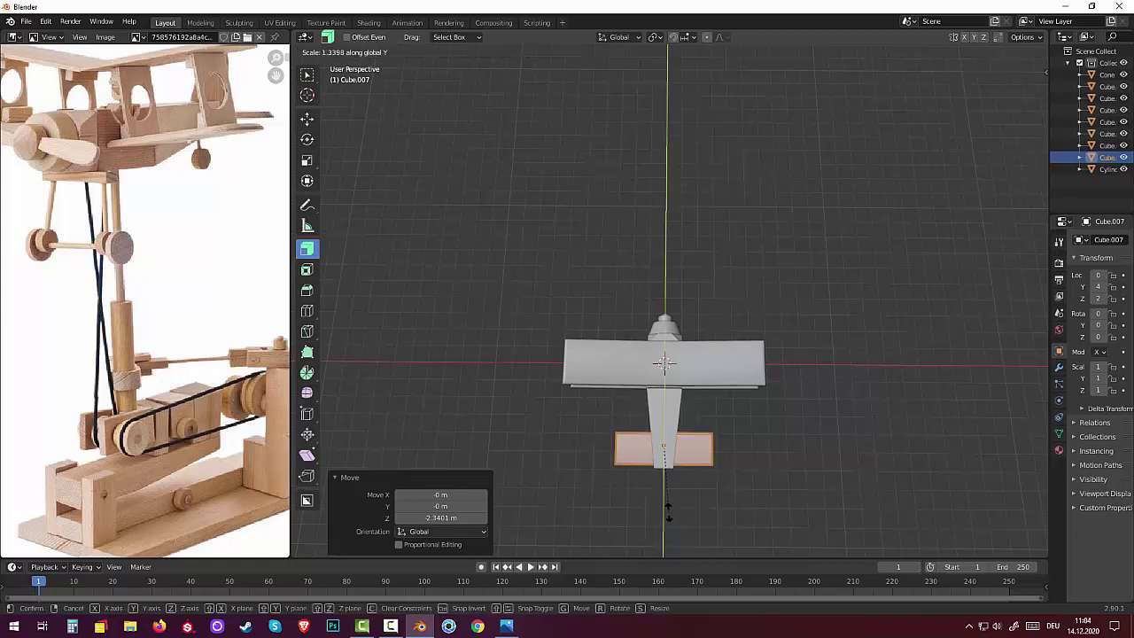
{"action": "left_click", "coordinate": [668, 512]}
{"action": "mouse_move", "coordinate": [709, 481]}
{"action": "middle_mouse_down"}
{"action": "mouse_move", "coordinate": [761, 370]}
{"action": "mouse_move", "coordinate": [807, 379]}
{"action": "mouse_move", "coordinate": [773, 393]}
{"action": "mouse_move", "coordinate": [780, 405]}
{"action": "mouse_move", "coordinate": [746, 426]}
{"action": "mouse_move", "coordinate": [799, 362]}
{"action": "mouse_move", "coordinate": [874, 367]}
{"action": "mouse_move", "coordinate": [812, 340]}
{"action": "middle_mouse_up"}
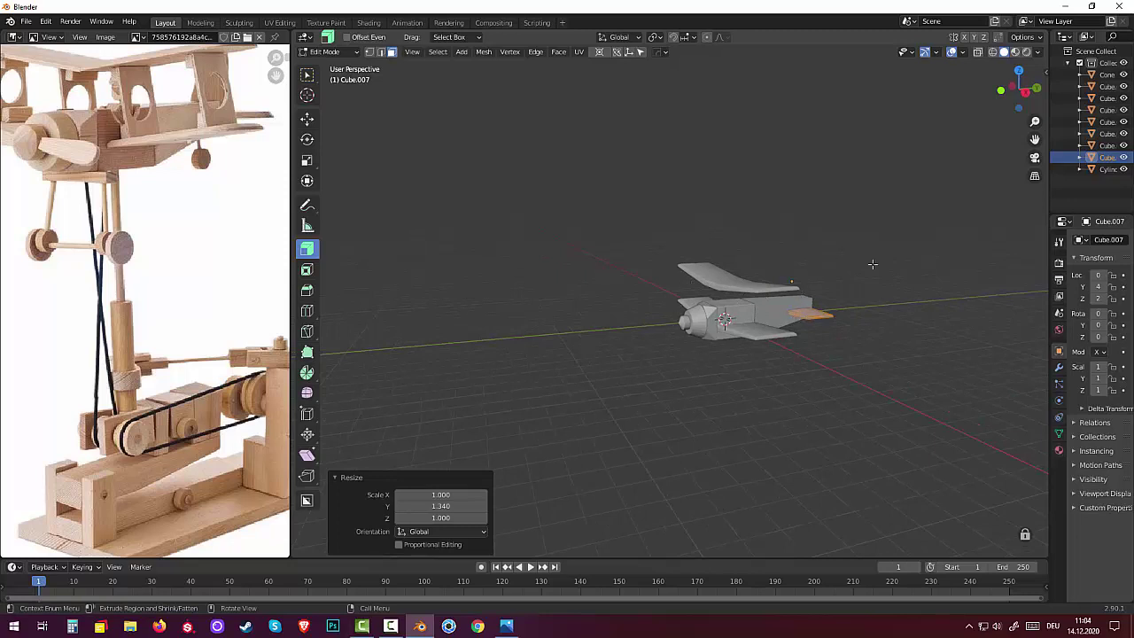
Step: Deselect the tailplane and orbit to review the finished biplane with its wings, nose cone and tailplane
{"action": "mouse_move", "coordinate": [873, 264]}
{"action": "middle_mouse_down"}
{"action": "mouse_move", "coordinate": [833, 351]}
{"action": "mouse_move", "coordinate": [760, 337]}
{"action": "mouse_move", "coordinate": [739, 355]}
{"action": "middle_mouse_up"}
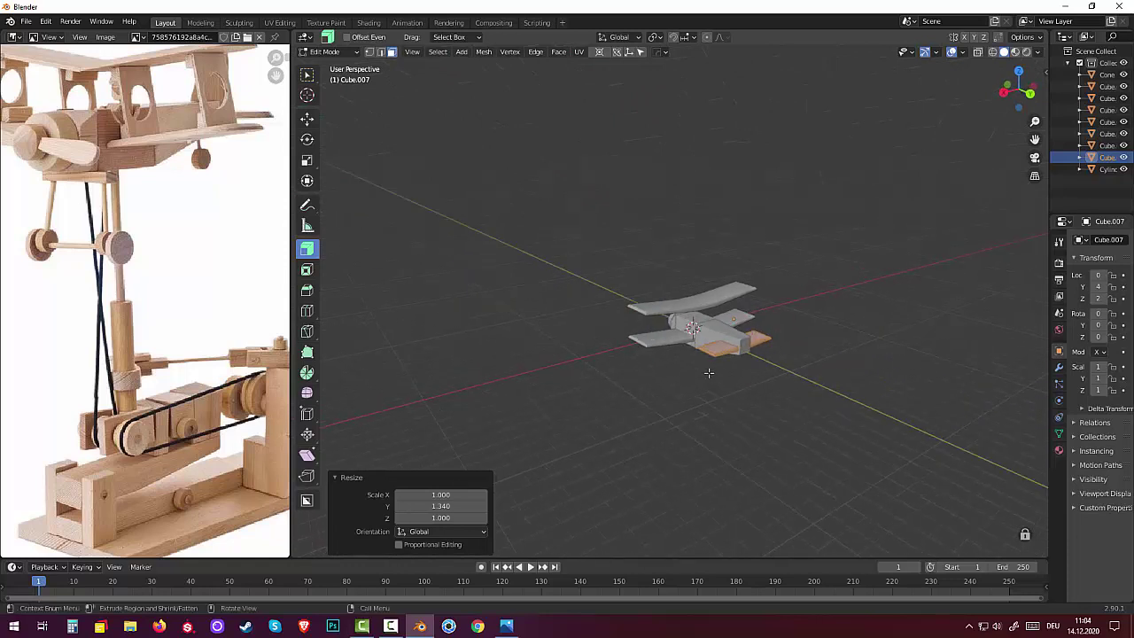
{"action": "left_click", "coordinate": [746, 345]}
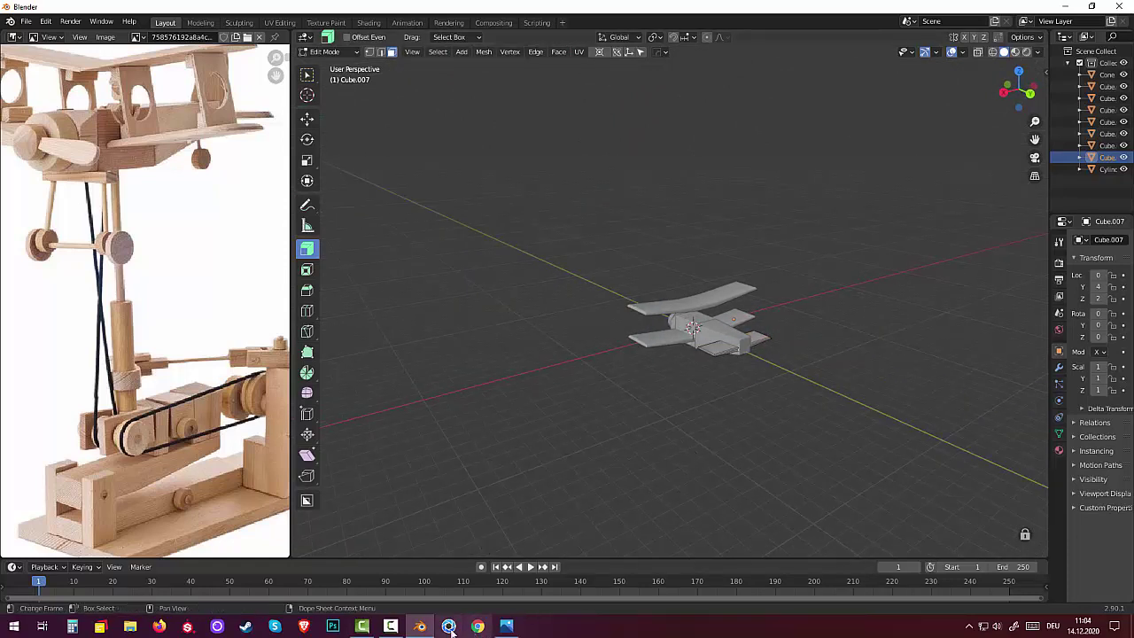
{"action": "left_click", "coordinate": [391, 629]}
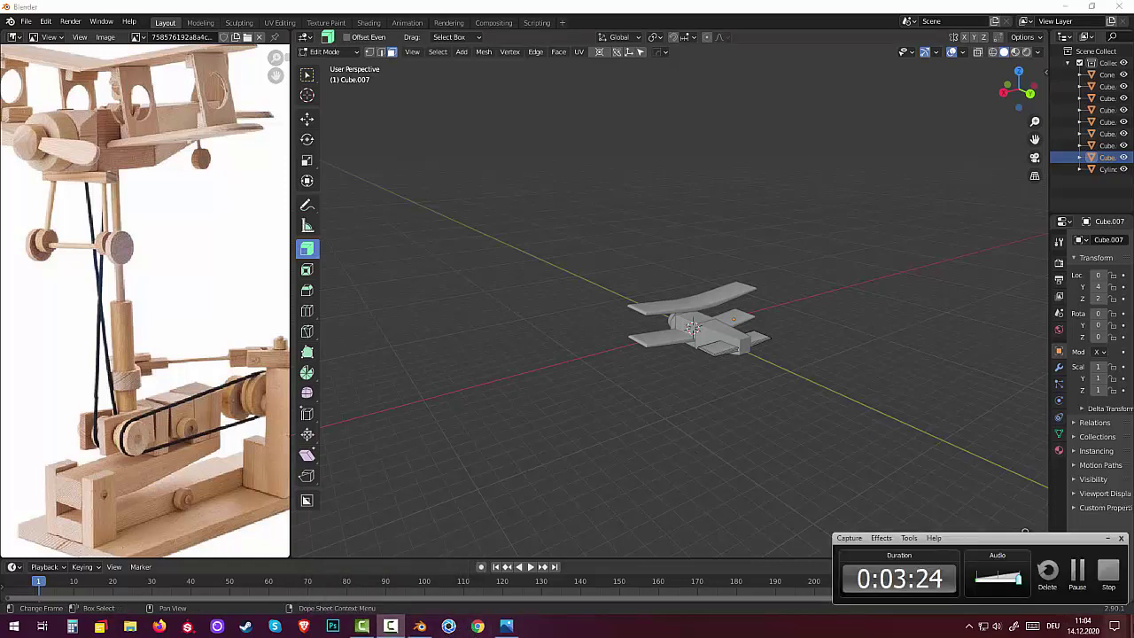